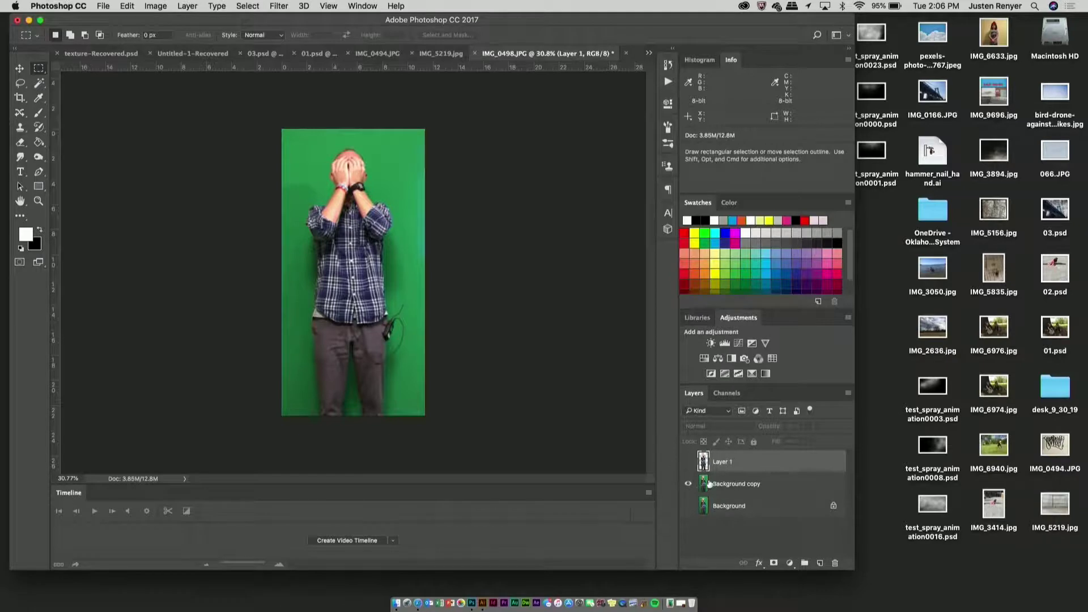
- Delete Layer 1 and the Background copy layer, leaving only the Background layer
click(734, 487)
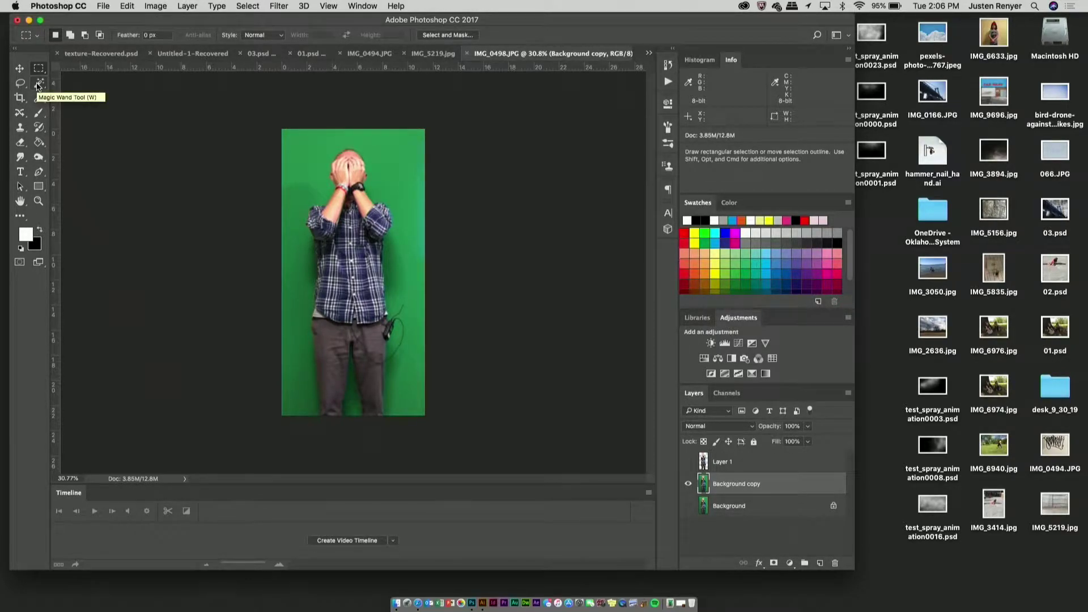
click(733, 463)
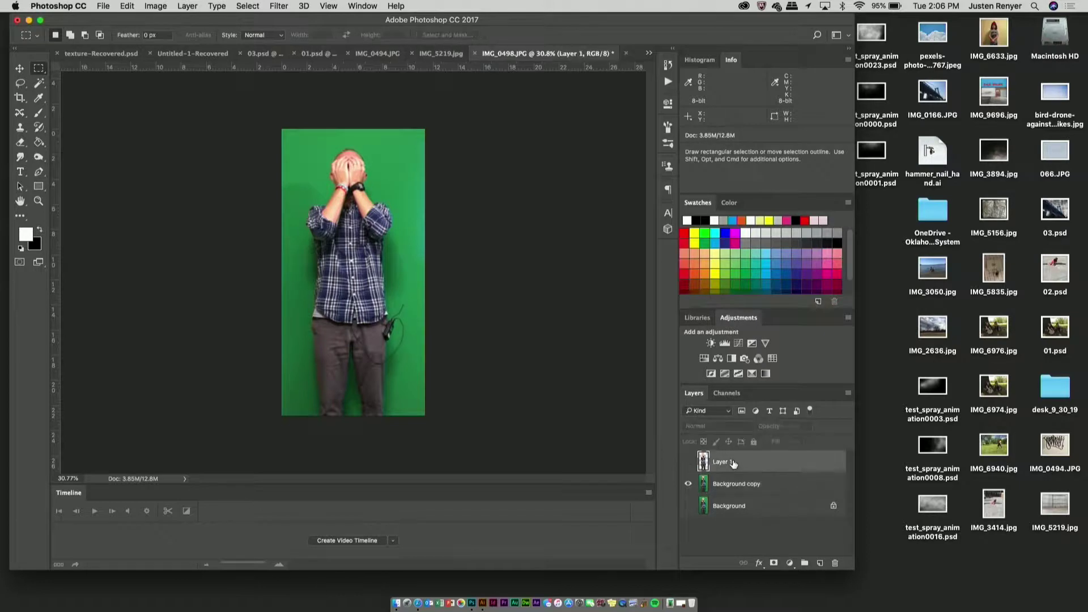
shift+click(734, 482)
key(Delete)
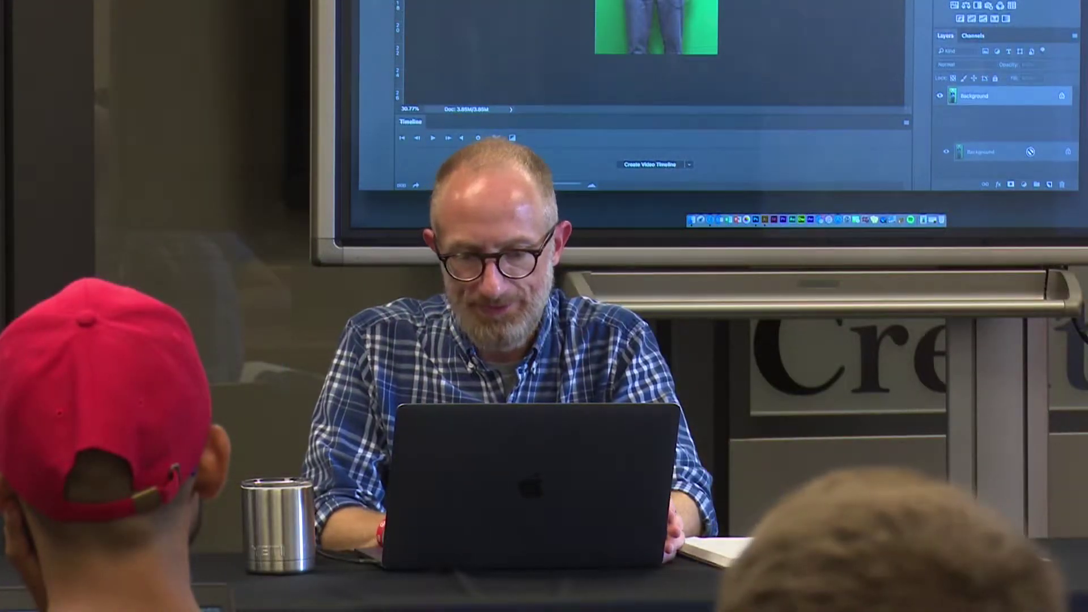
- Duplicate the Background layer and hide the original beneath the copy
drag(767, 464, 776, 463)
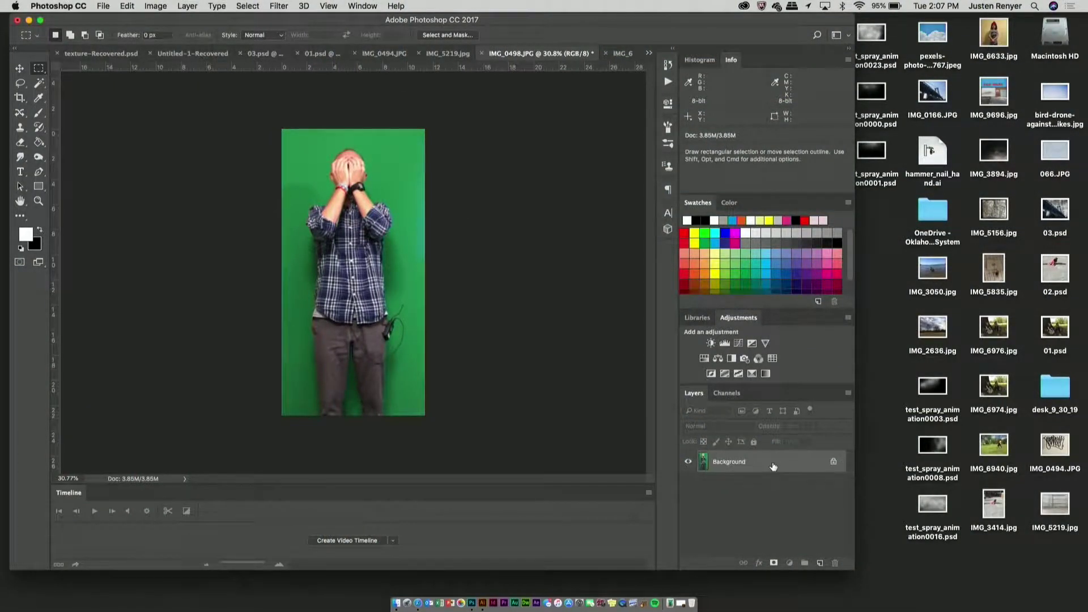
drag(773, 466, 819, 558)
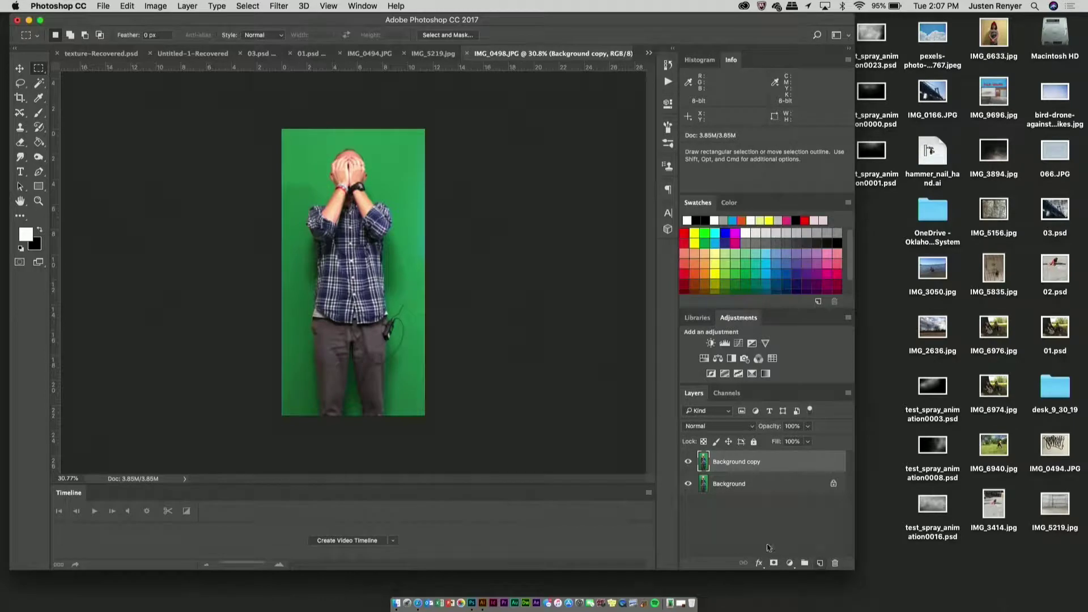
click(689, 485)
- Review the available selection and erasing tools, including Magic Wand, Quick Selection, Rectangular Marquee, Lasso, the Eraser variants and the extra hidden tools
click(38, 85)
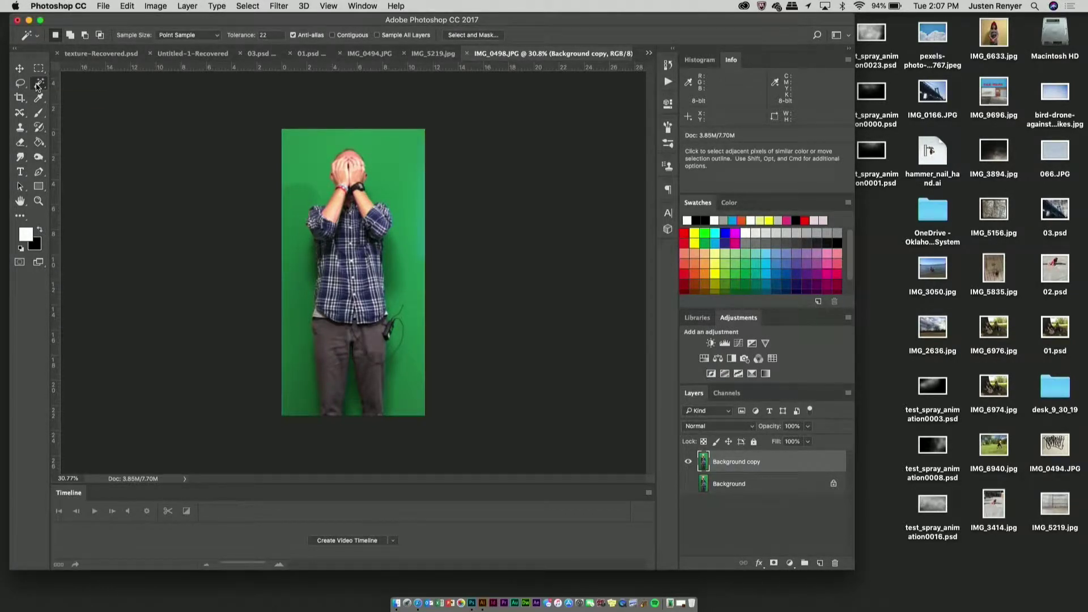
click(39, 84)
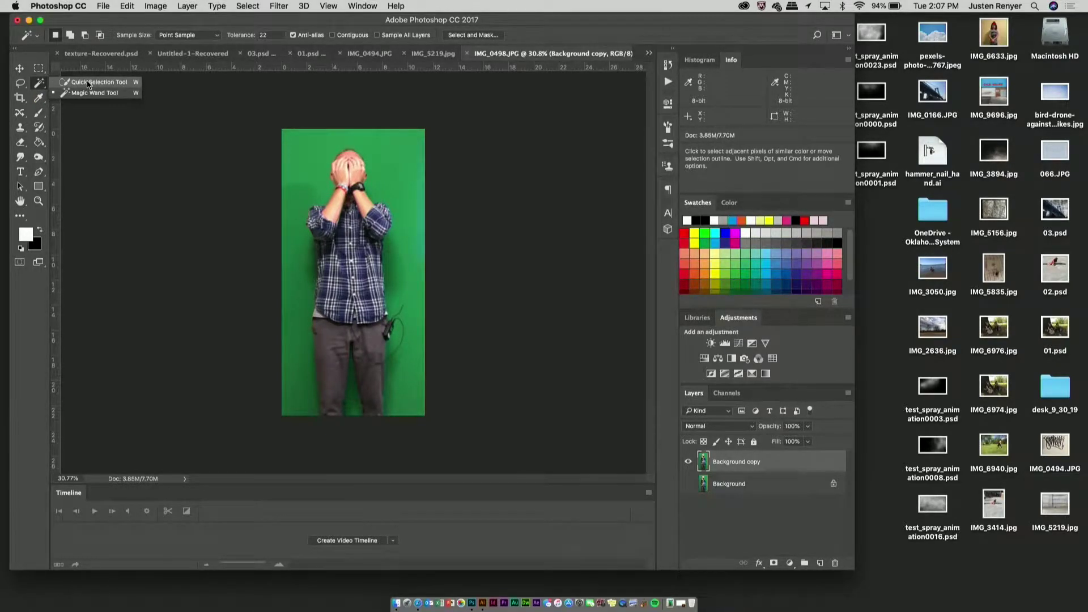
click(40, 71)
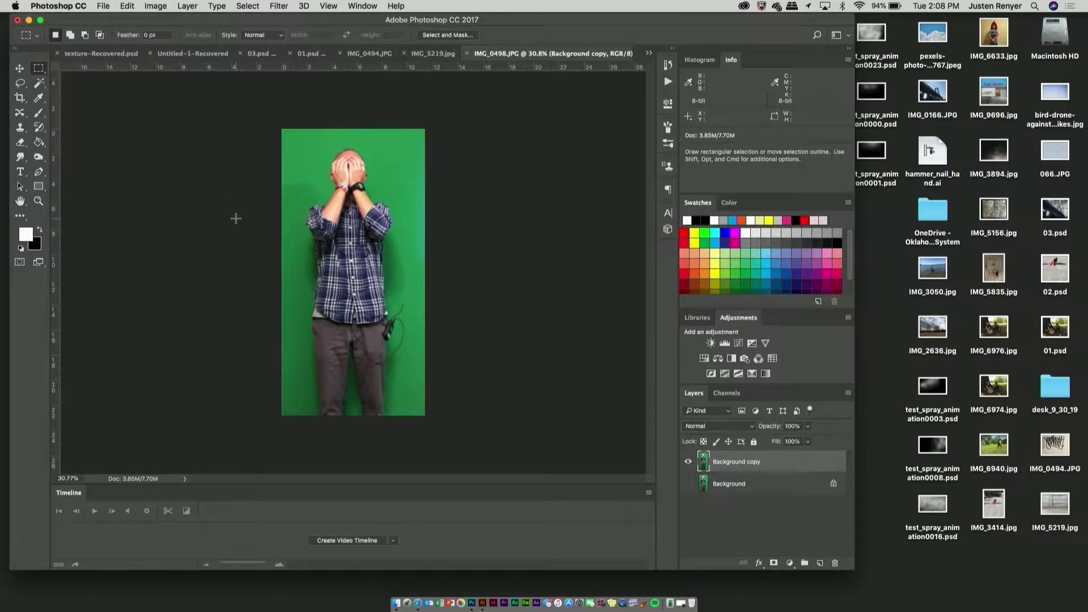
click(40, 84)
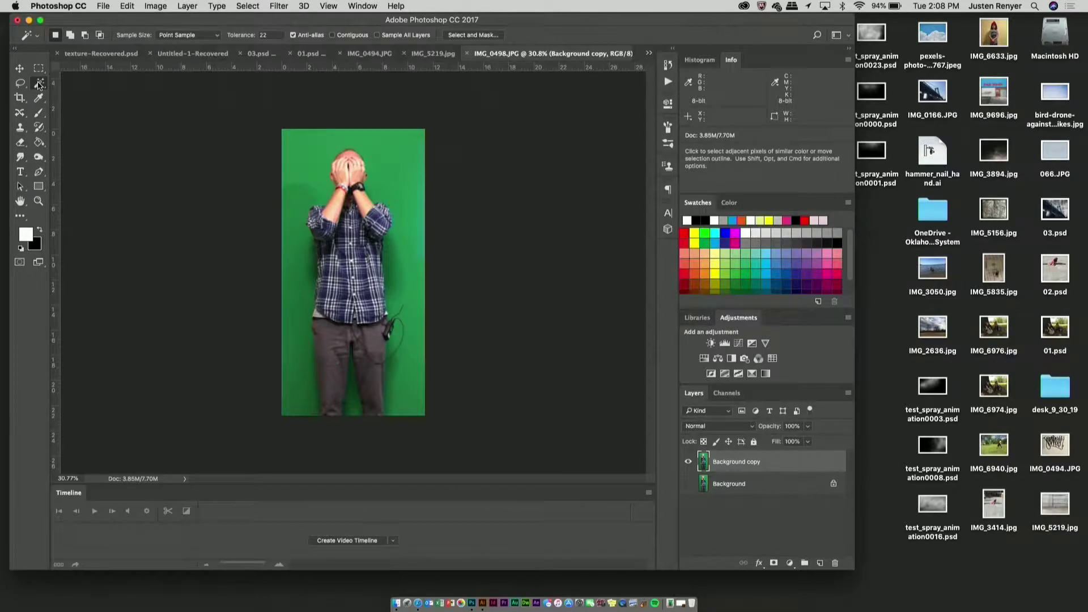
right_click(39, 84)
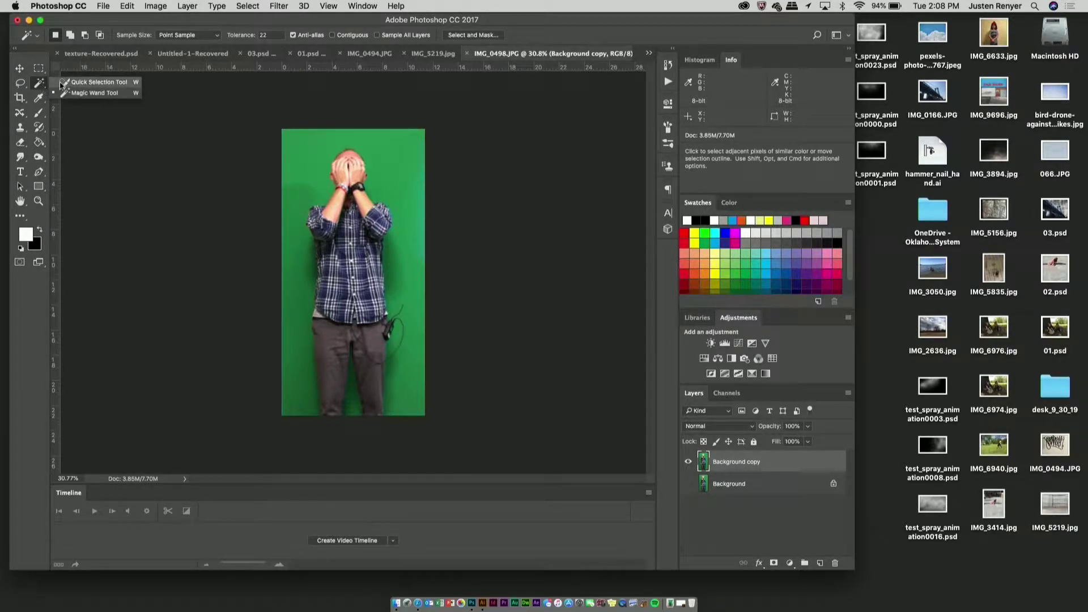
click(66, 83)
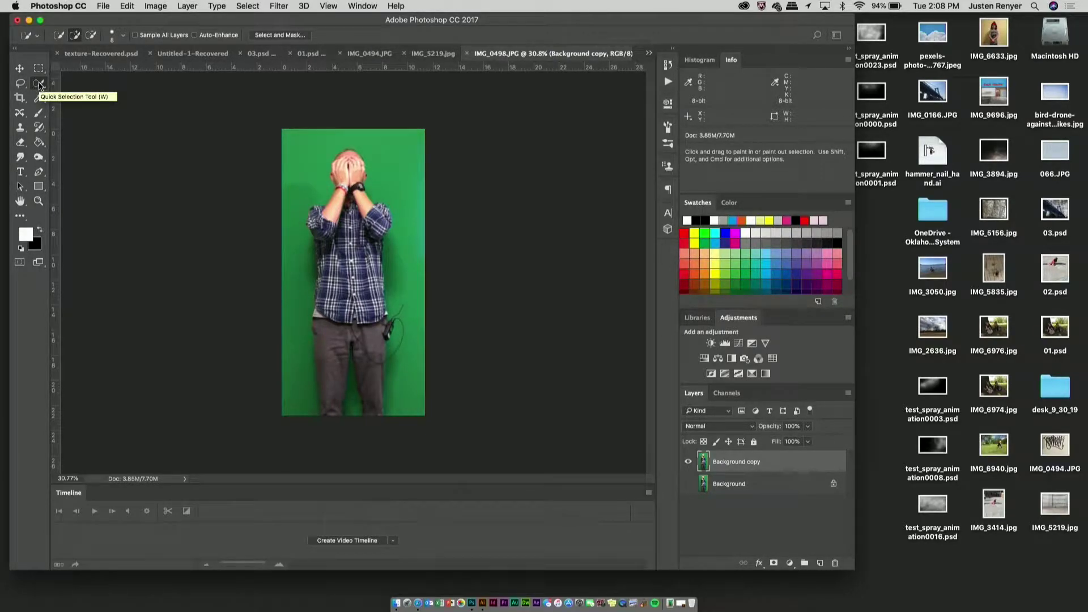
click(40, 85)
click(68, 94)
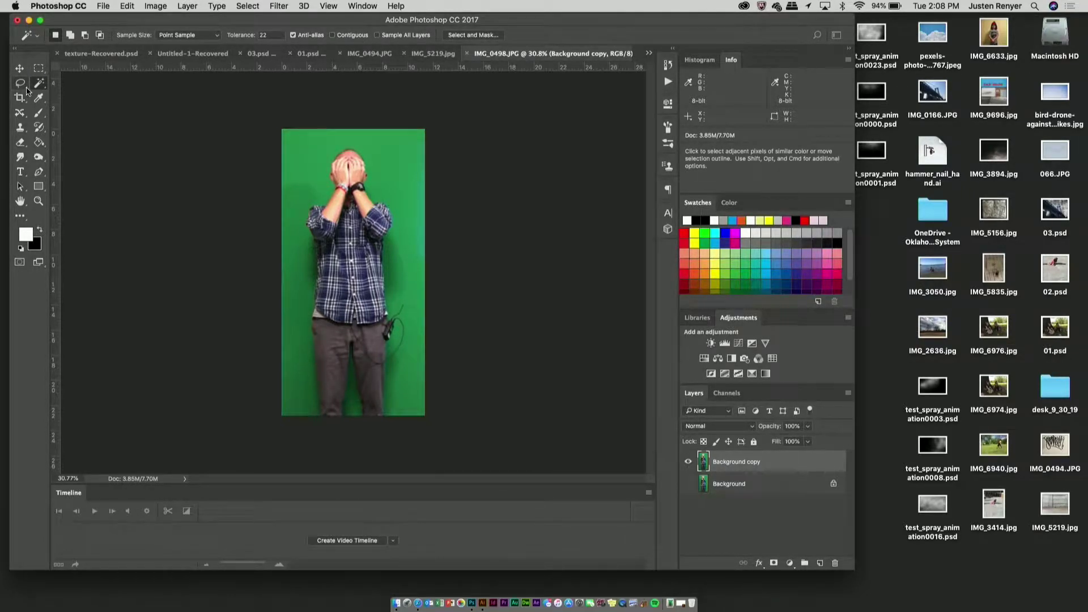
click(27, 90)
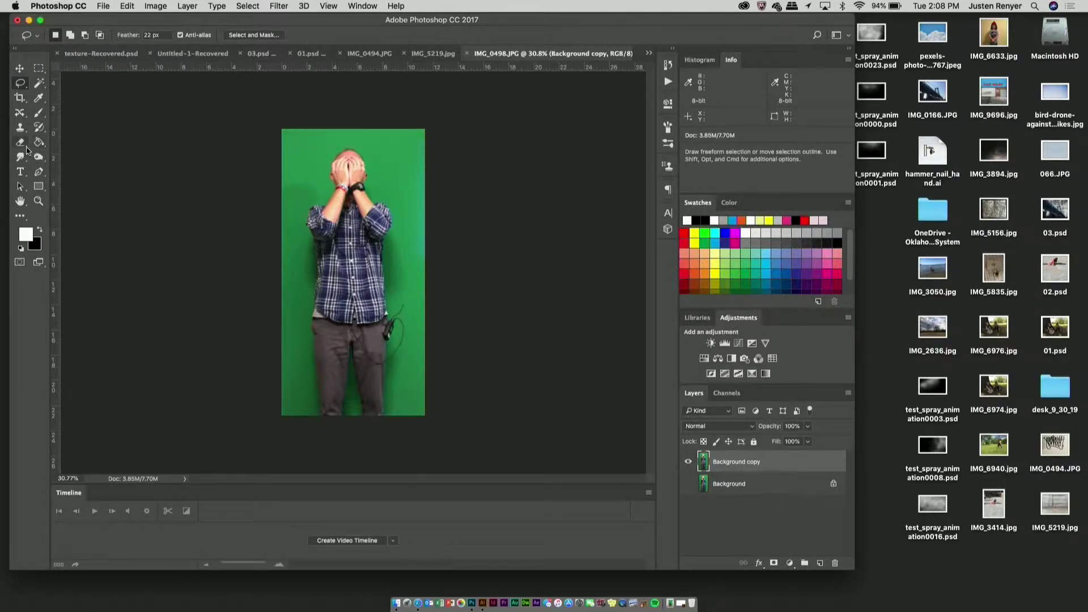
click(25, 147)
click(25, 147)
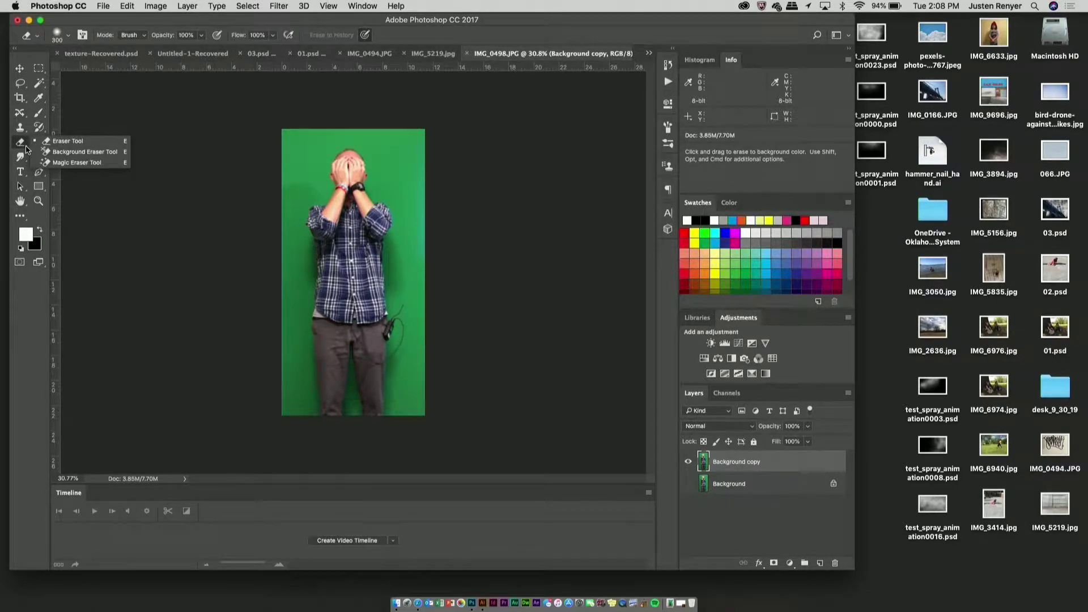
click(26, 149)
click(26, 223)
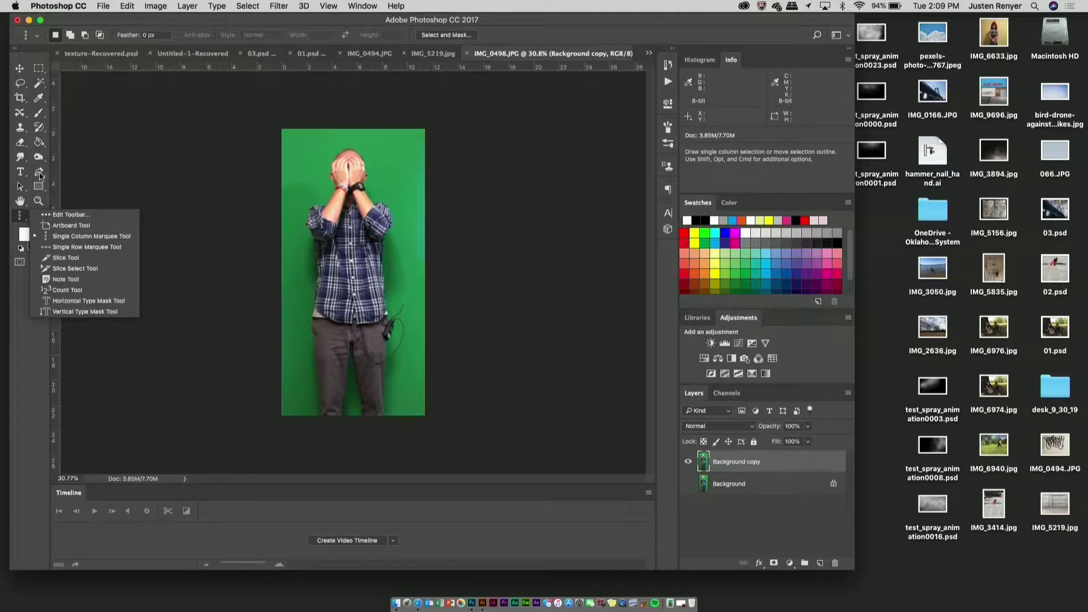
click(22, 216)
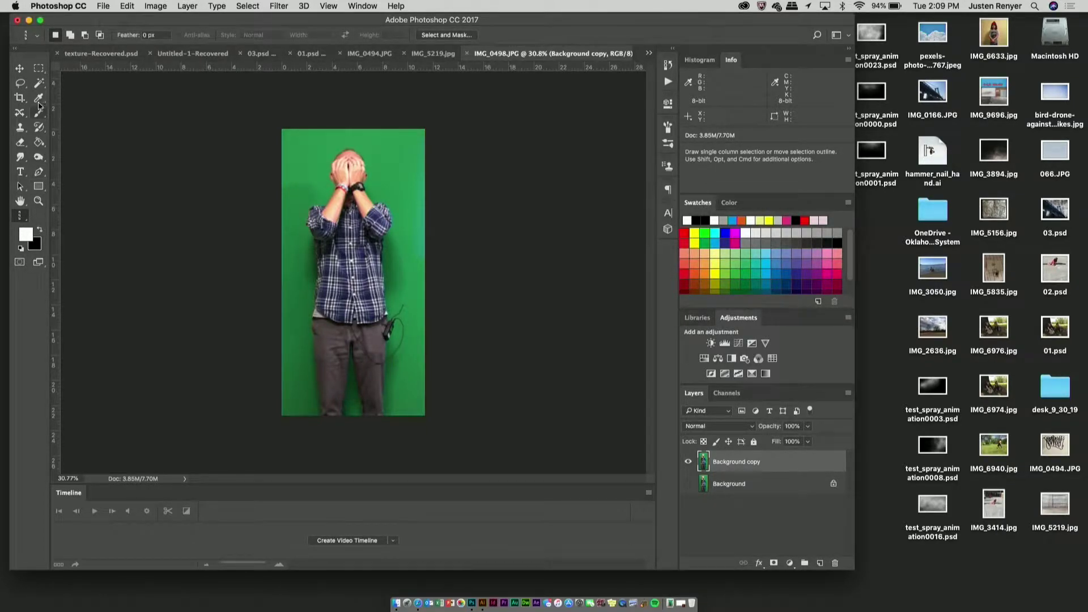
- Select the green backdrop with the Magic Wand, adding the lighter edge, the shadowed areas and the gap between the man's legs
click(41, 85)
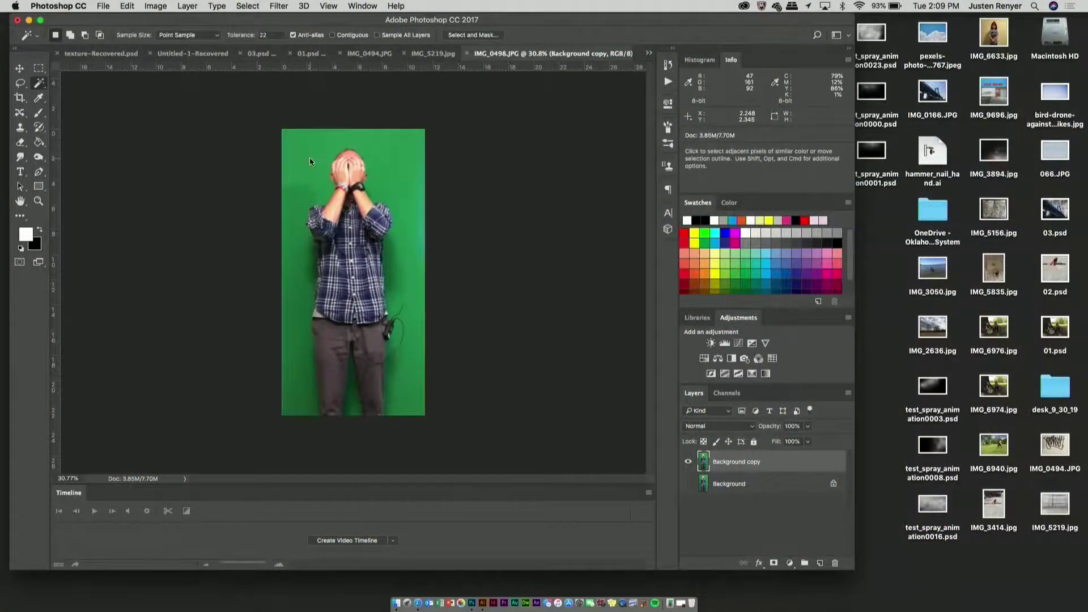
click(310, 161)
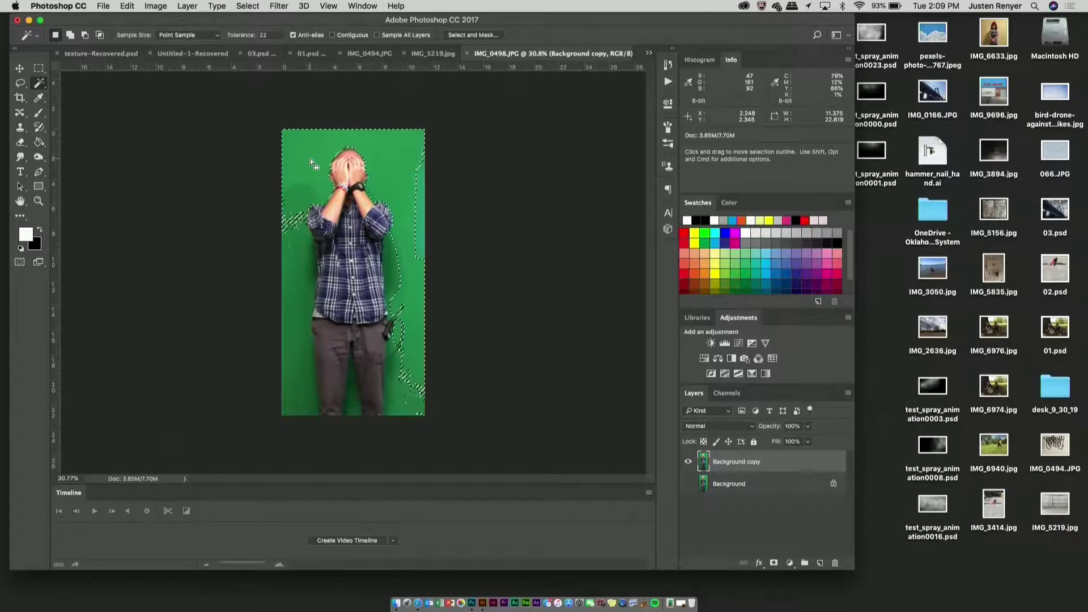
key(shift)
shift+click(420, 203)
key(shift)
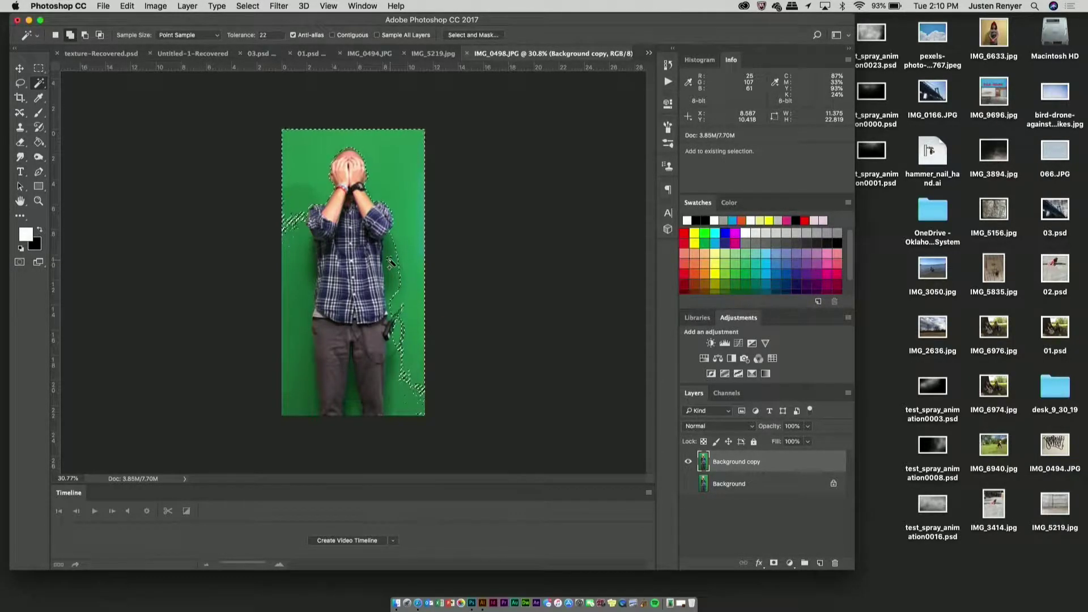
shift+click(390, 261)
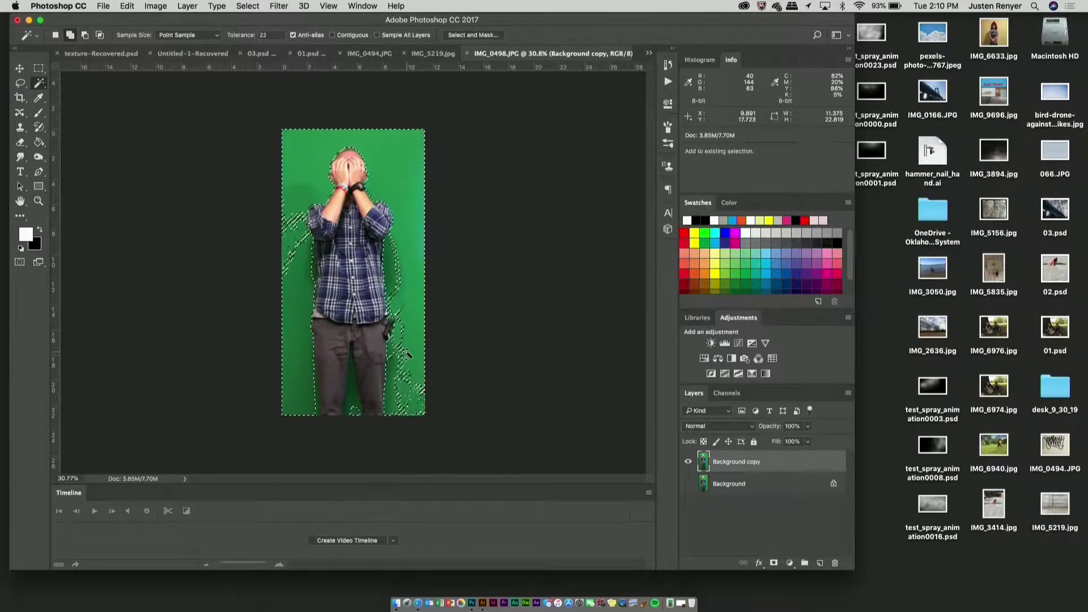
shift+click(291, 242)
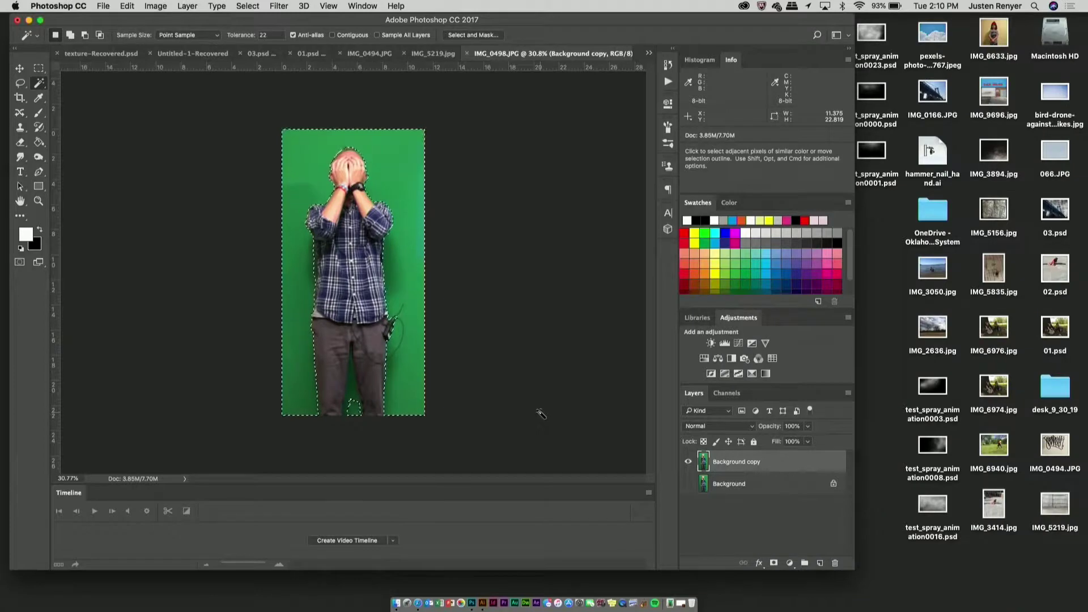
shift+click(355, 393)
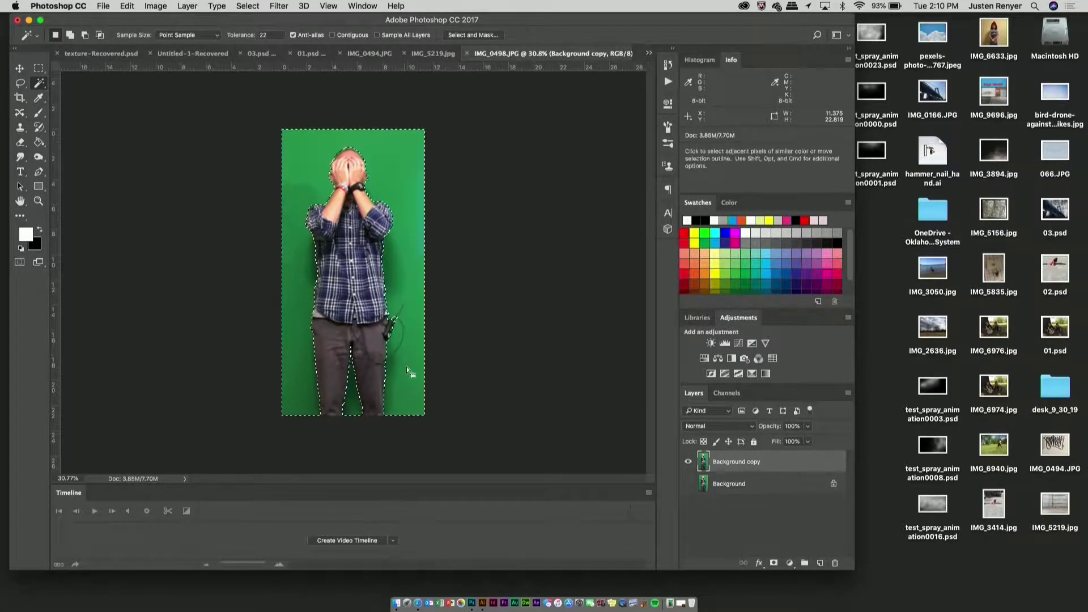
alt+shift+click(399, 322)
- Start a fresh Magic Wand selection of the green backdrop, adding both sides, the lighter edge strip and the gap between the legs
shift+click(415, 362)
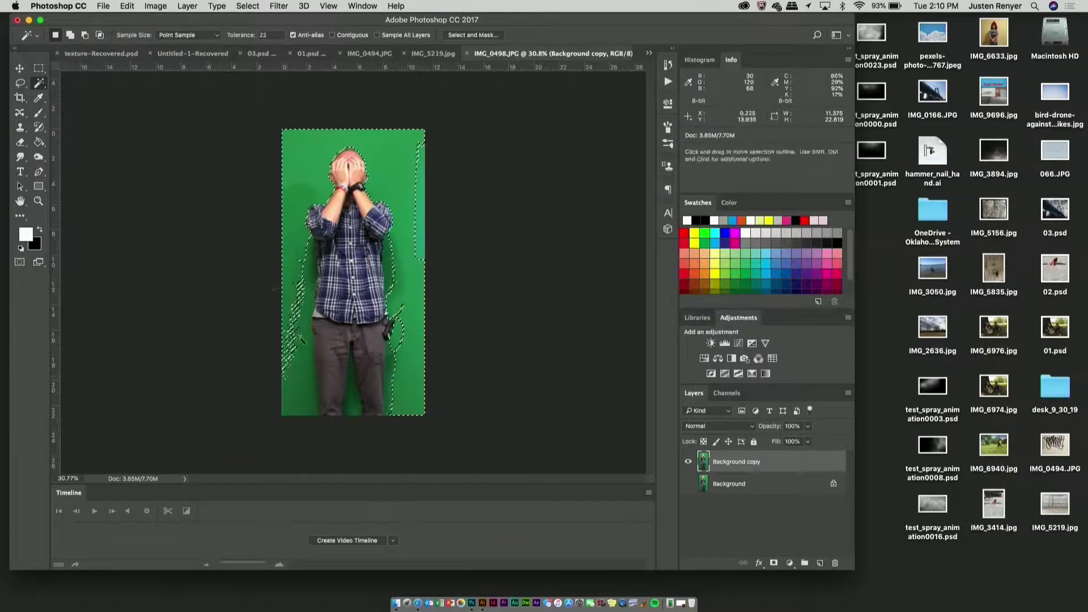
shift+click(306, 371)
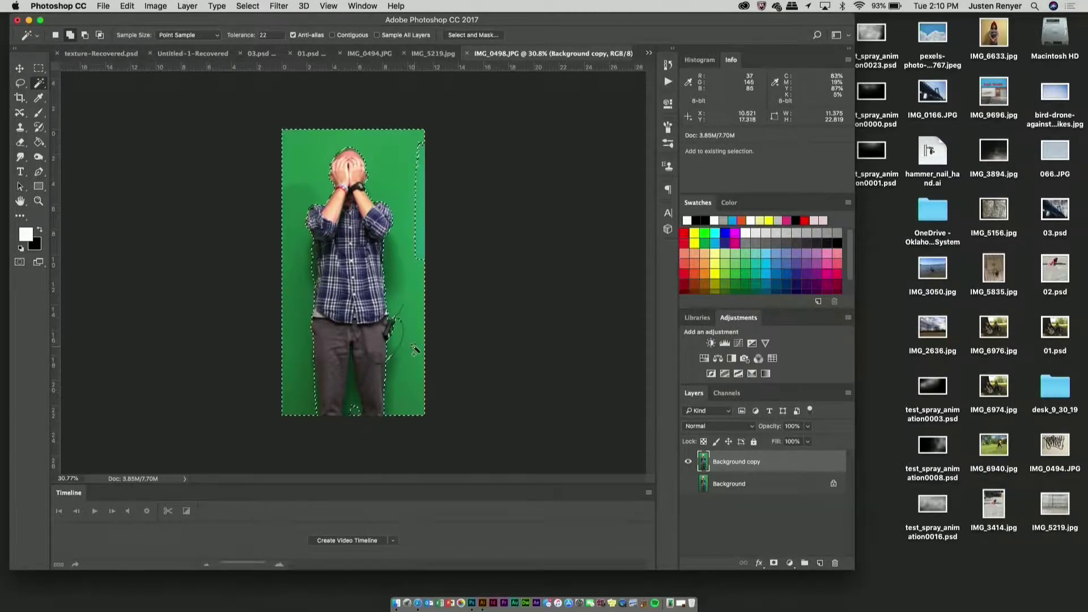
click(421, 250)
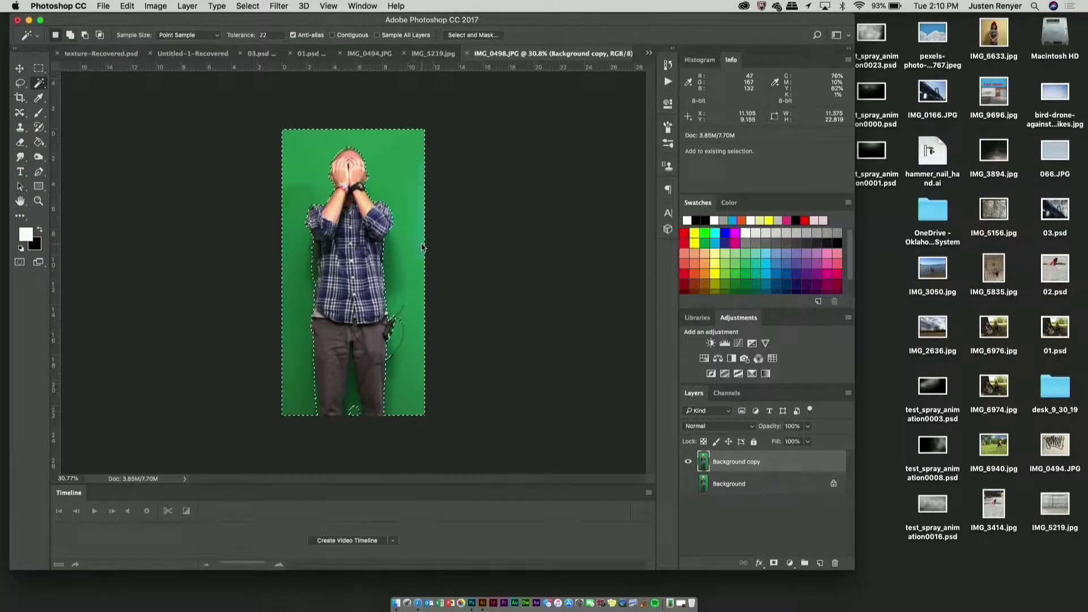
shift+click(357, 400)
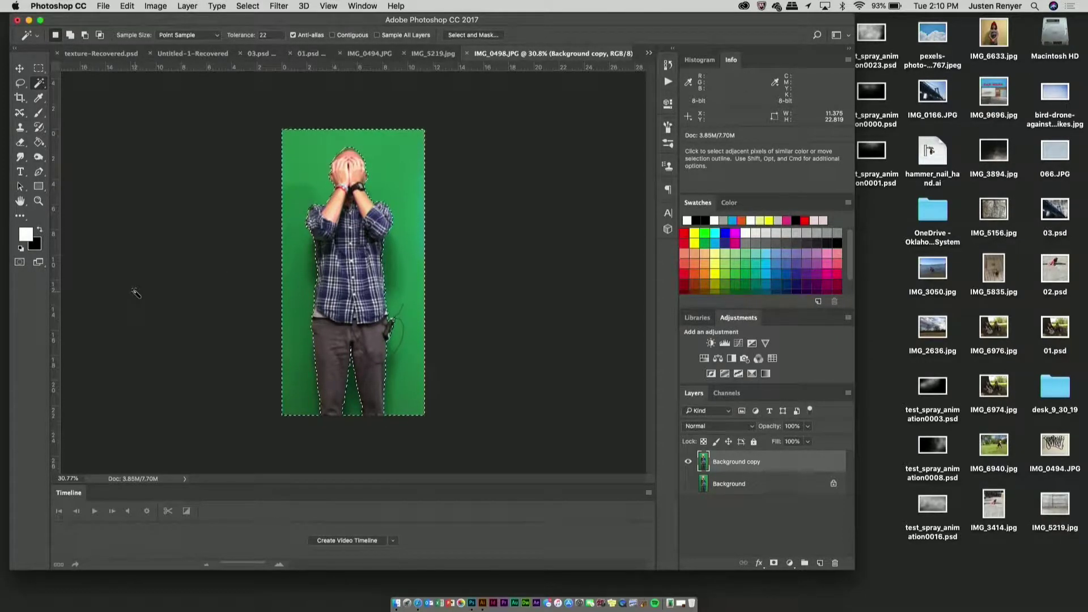
- Delete the selected green backdrop from the Background copy layer and clear the selection
key(Delete)
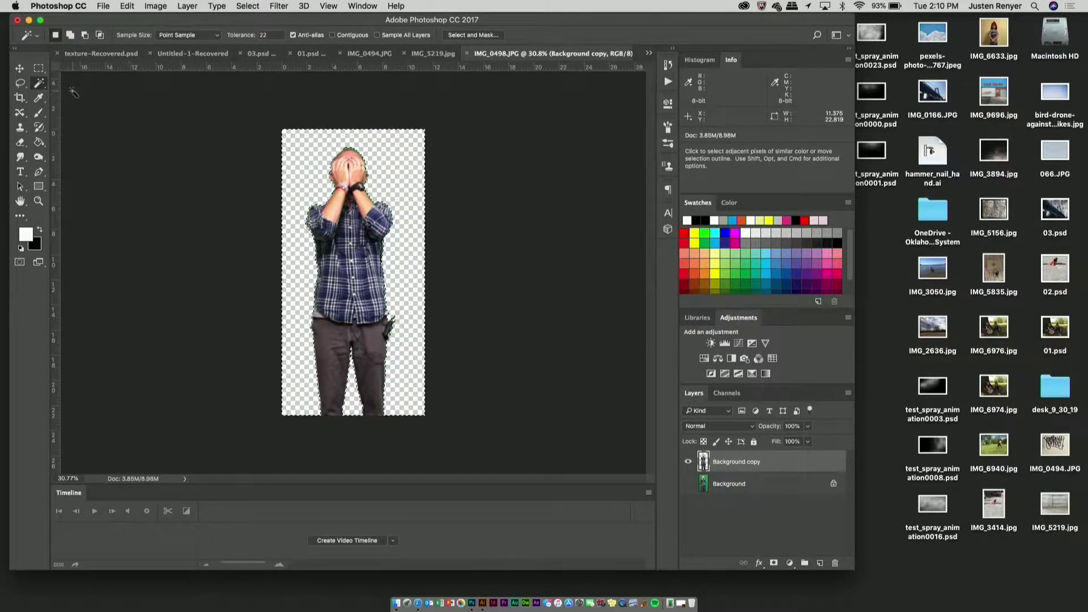
click(39, 68)
click(238, 278)
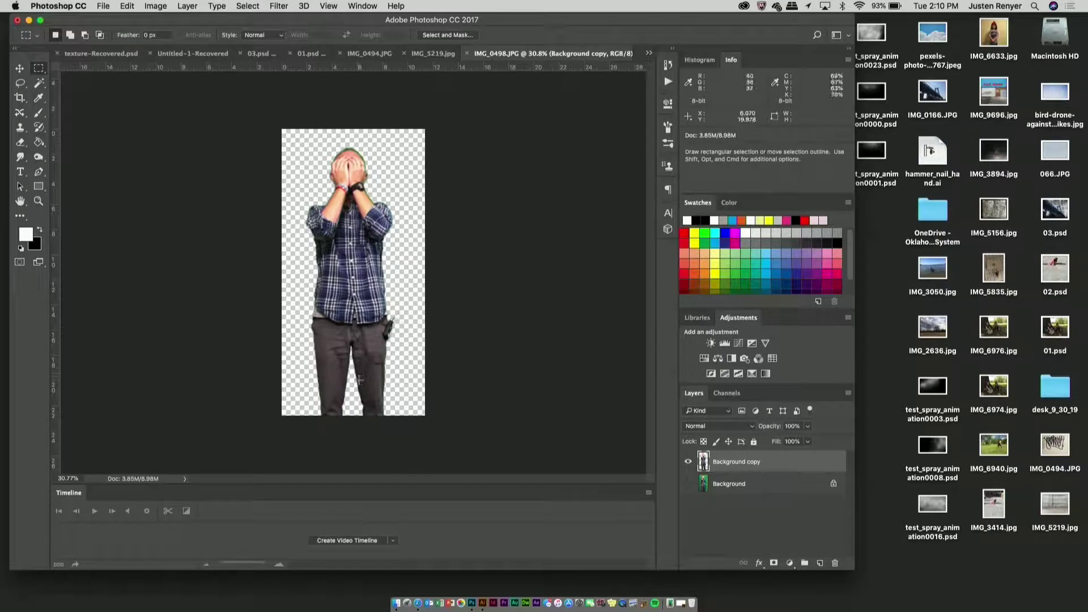
- Add an orange (#ee8640) Solid Color fill layer and move it beneath the cut-out Background copy layer
click(819, 562)
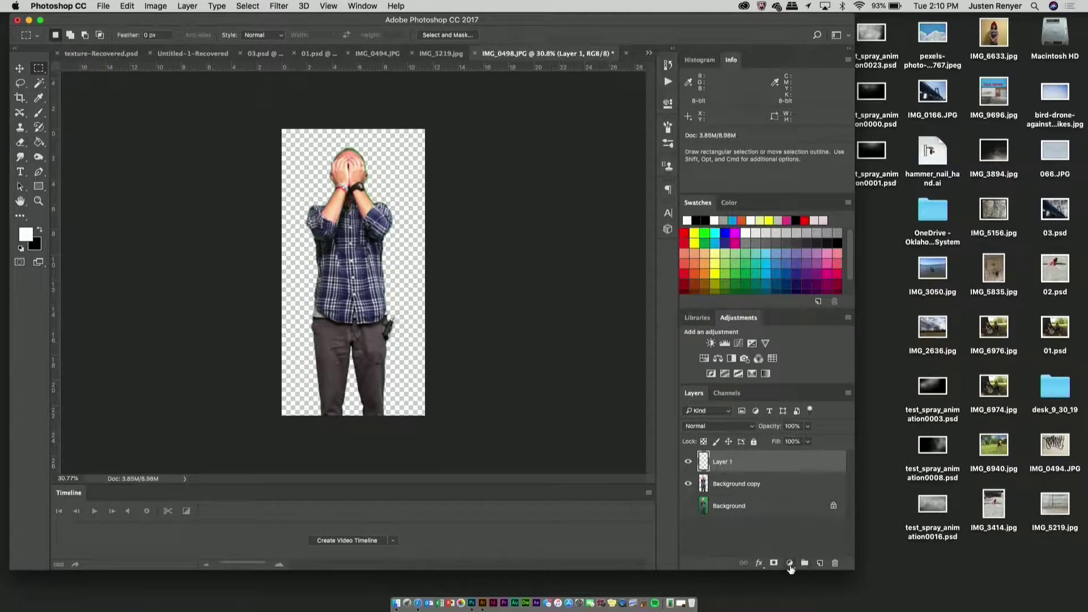
click(790, 563)
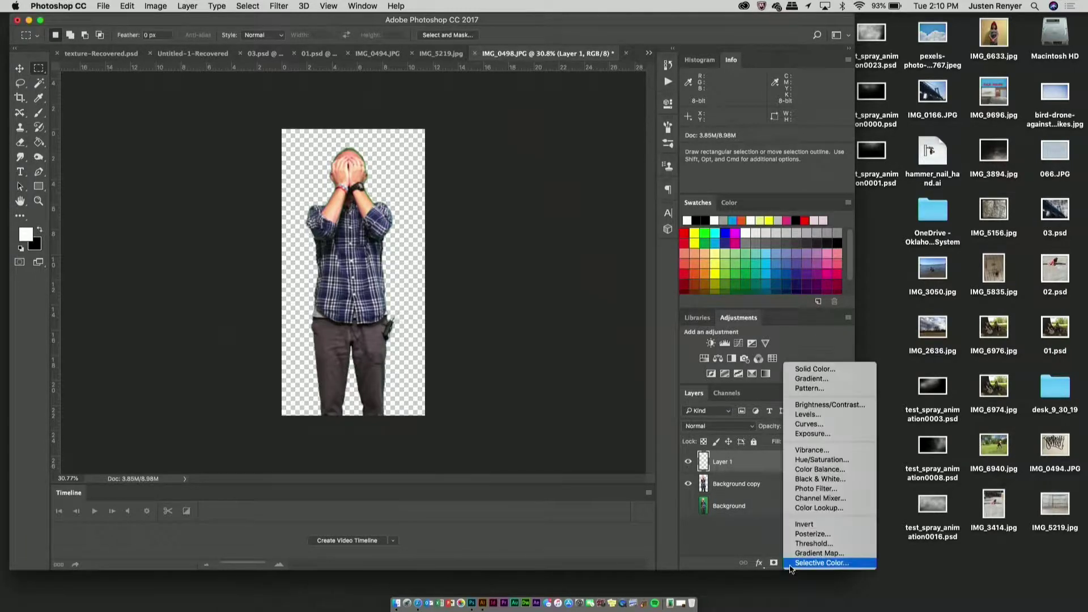
click(807, 370)
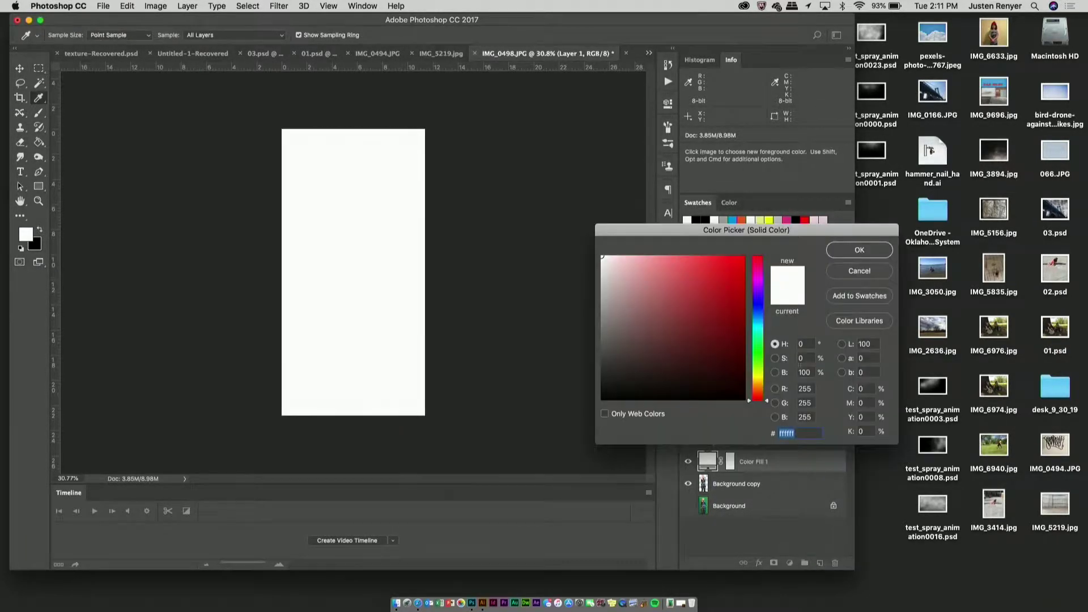
click(709, 266)
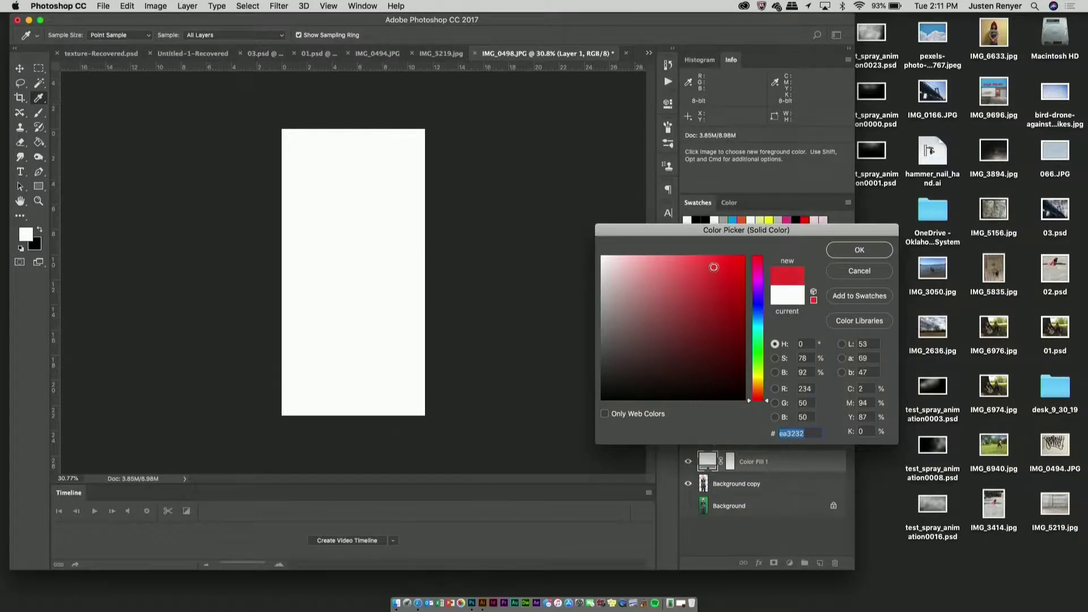
mouse_move(767, 401)
mouse_down()
mouse_move(767, 380)
mouse_move(766, 390)
mouse_up()
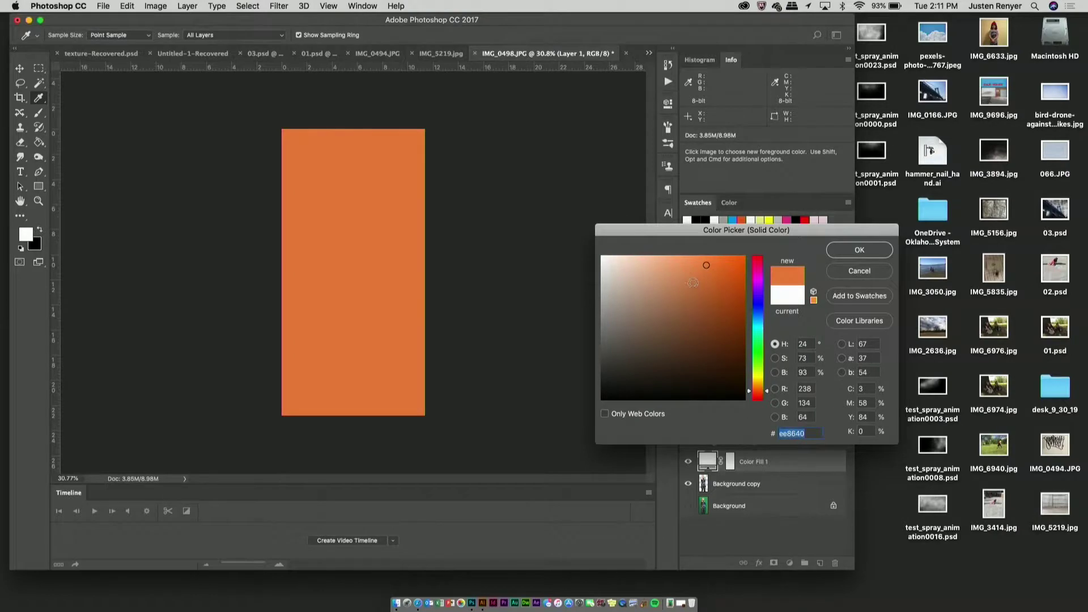
click(854, 253)
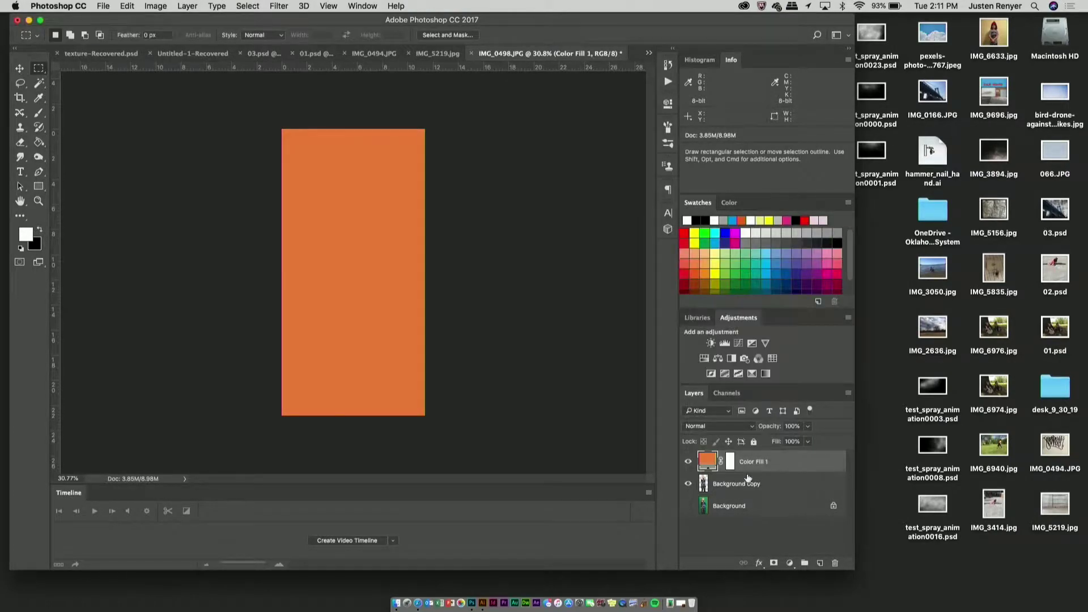
drag(775, 465, 774, 494)
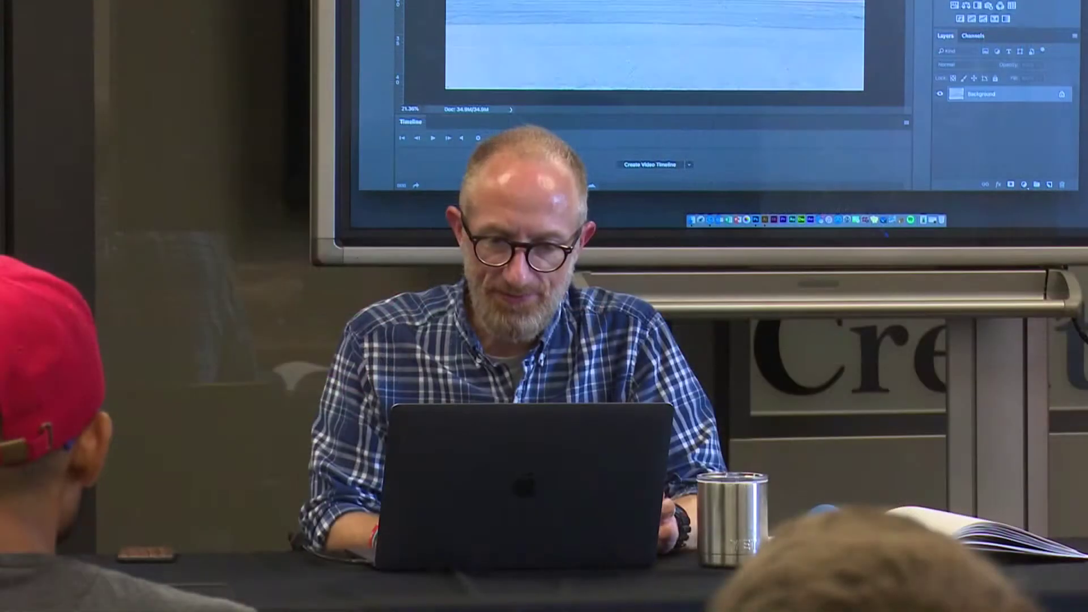
- Switch to the desktop and preview IMG_6974.jpg, IMG_6976.jpg and 01.psd to compare the photos of the two children
key(ctrl+Tab)
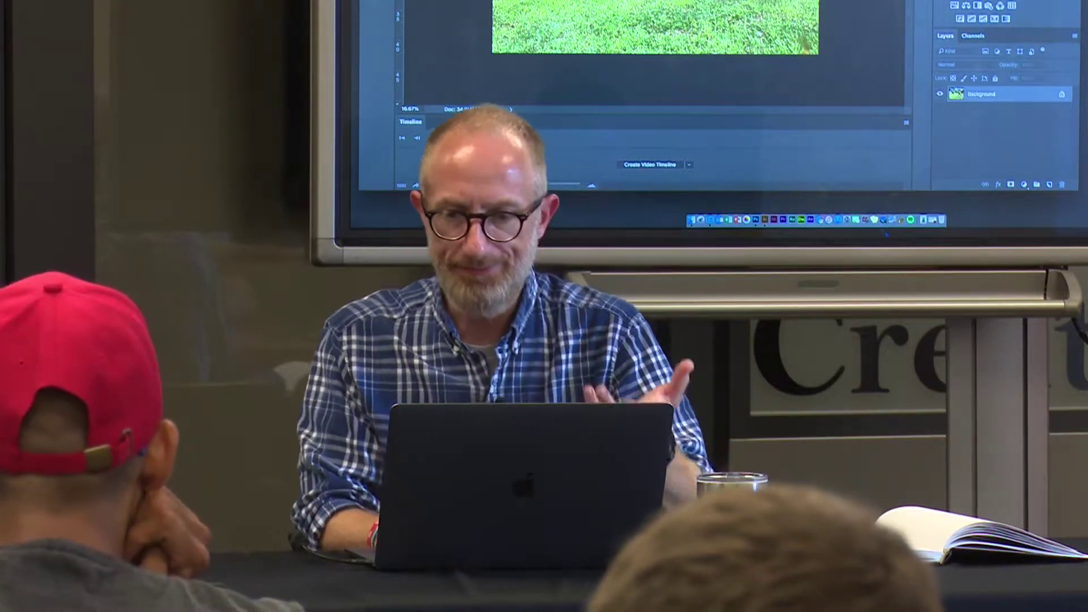
key(ctrl+Right)
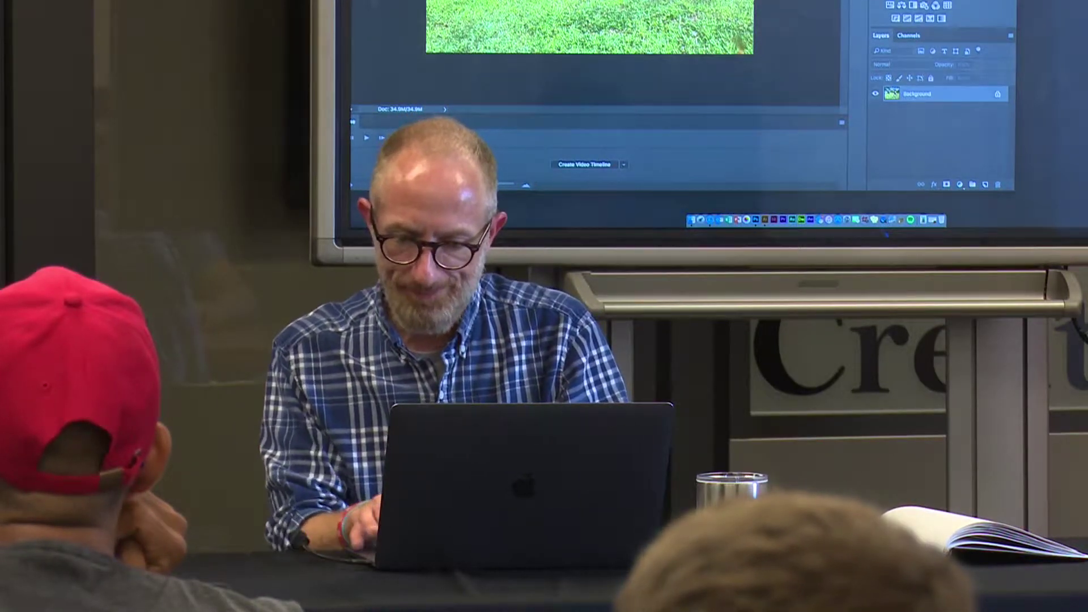
key(space)
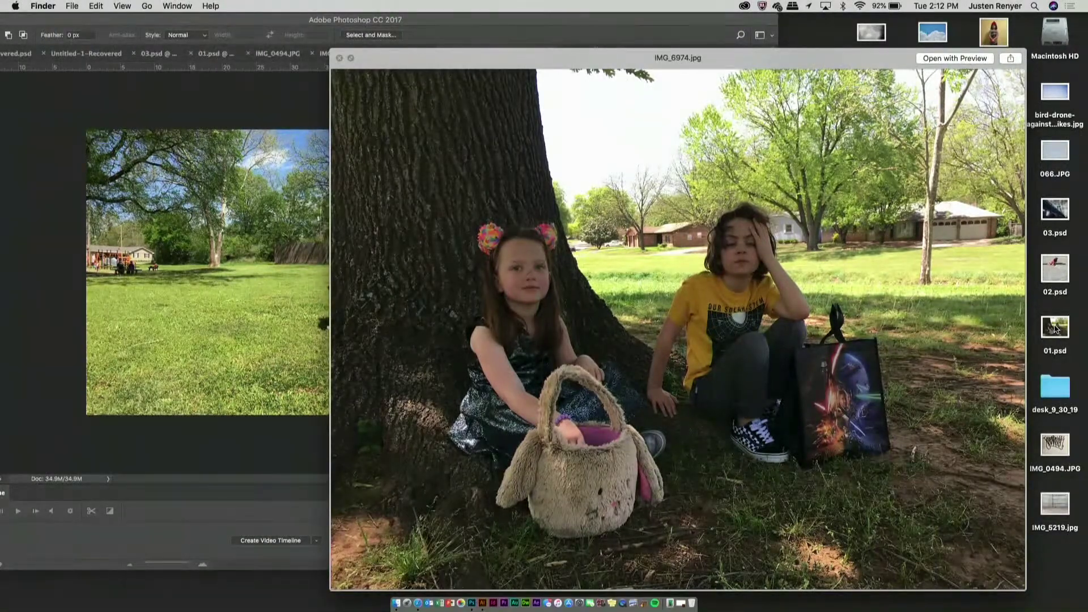
key(Right)
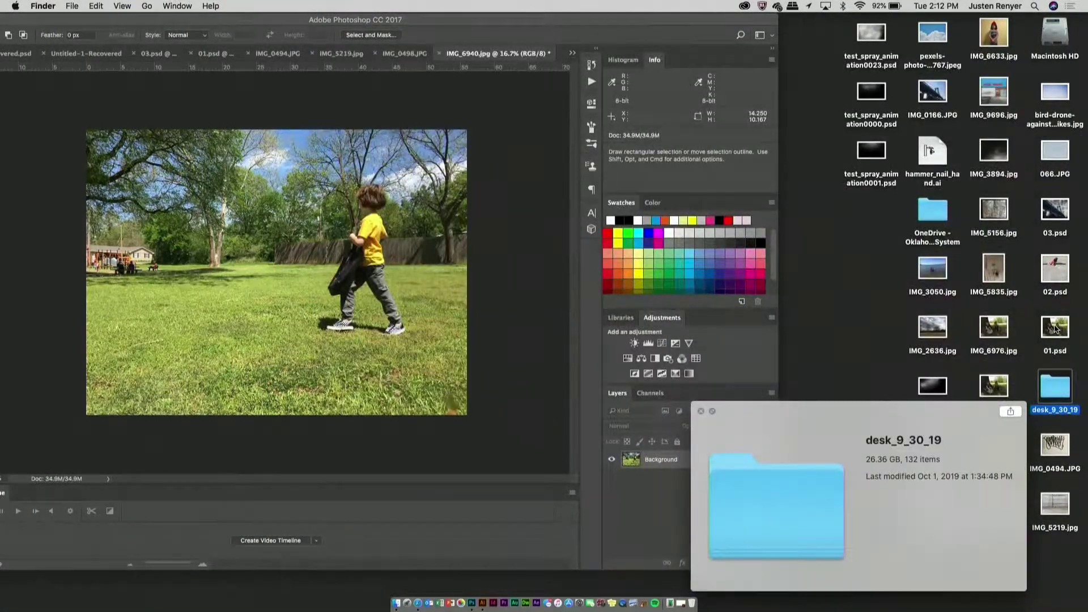
click(1056, 328)
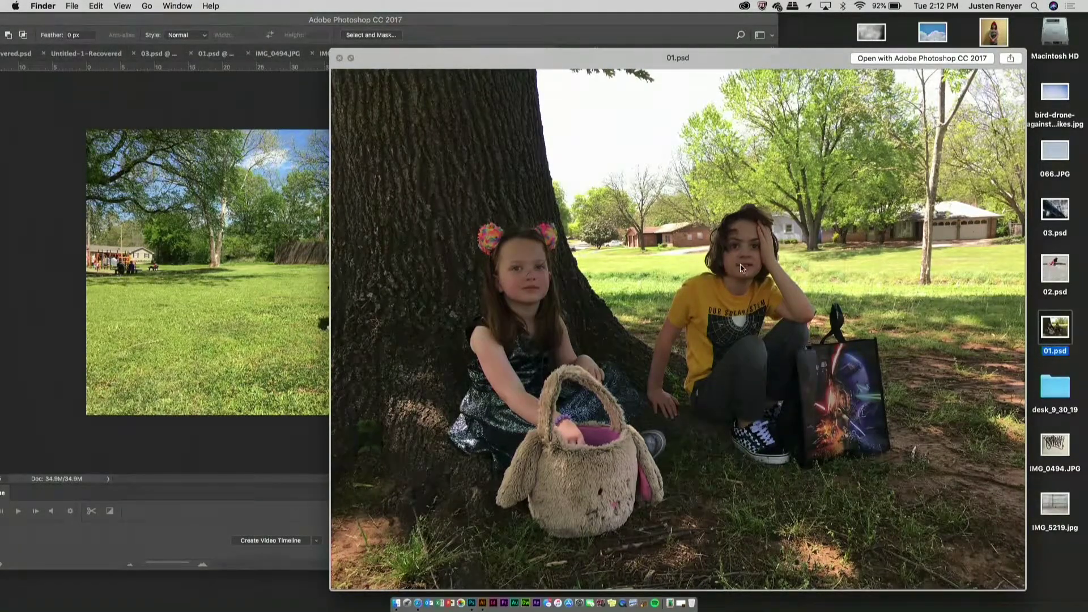
key(space)
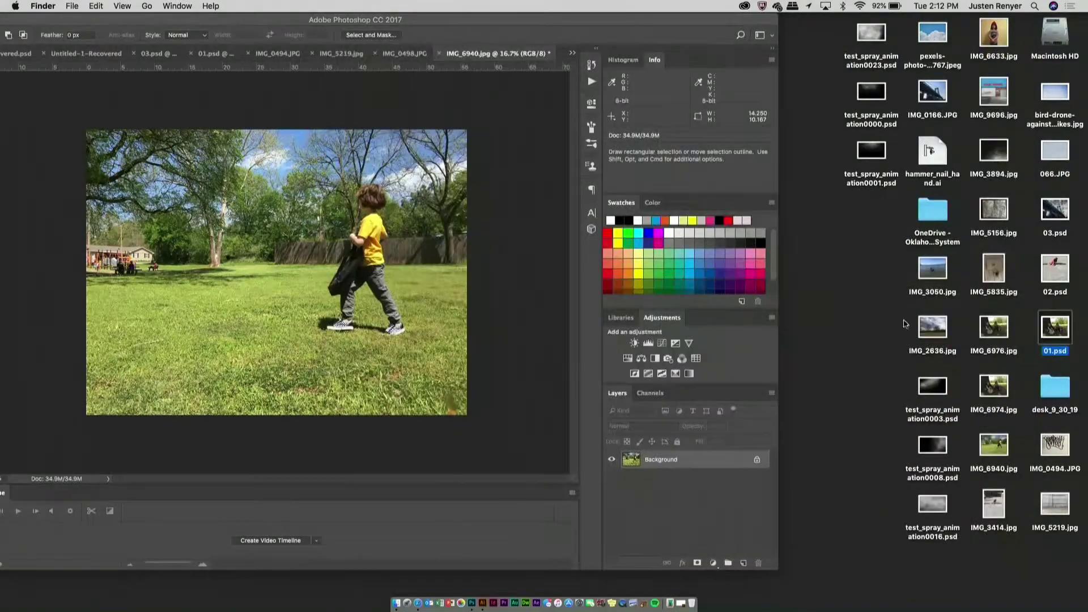
click(995, 399)
key(space)
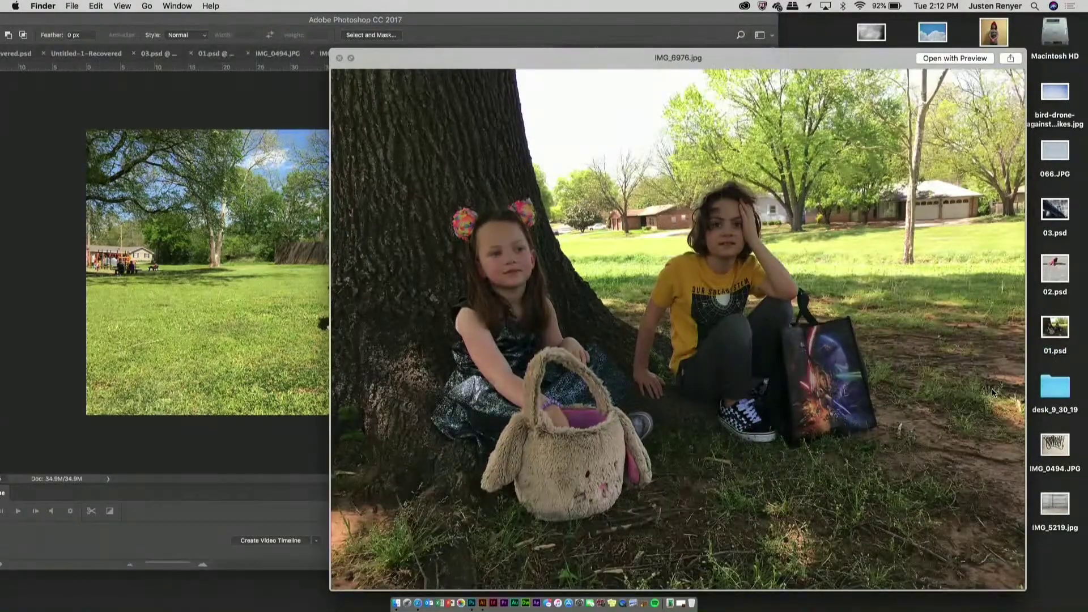
key(space)
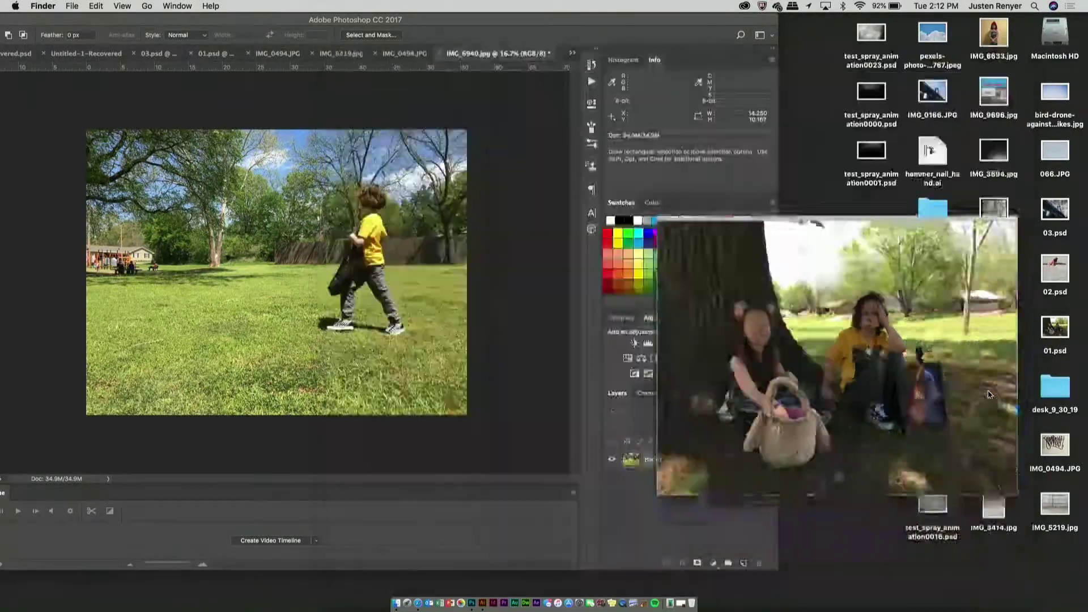
click(1054, 330)
key(space)
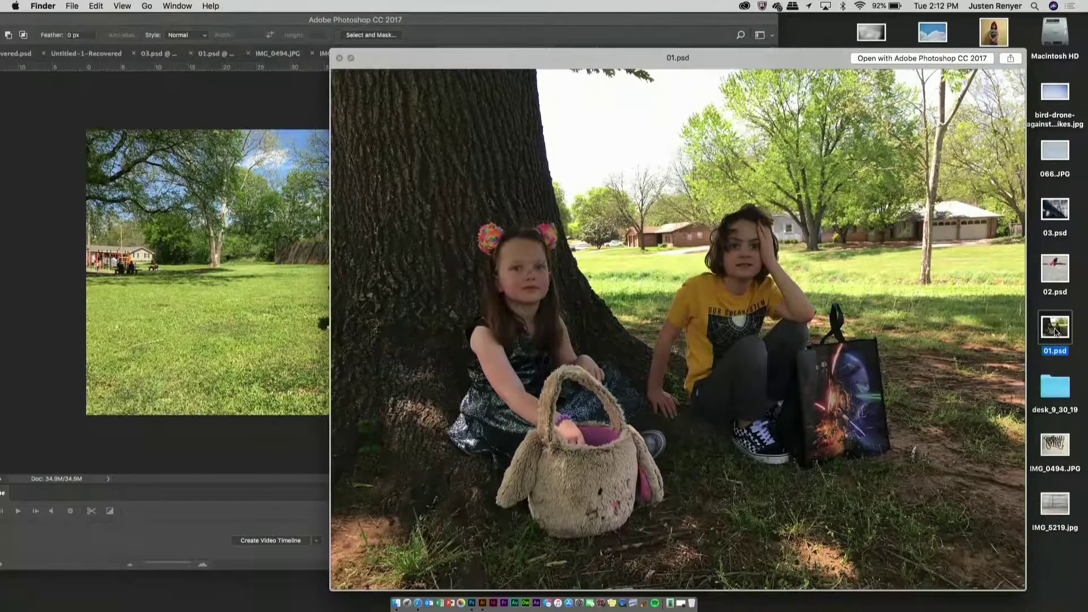
key(space)
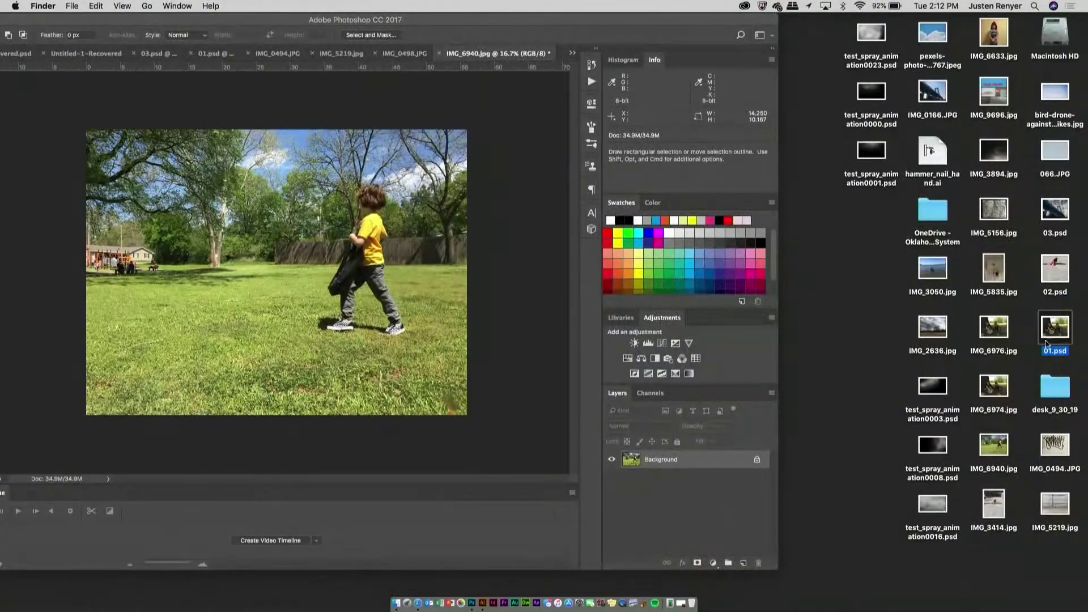
- Check IMG_6976.jpg once more and open it together with IMG_6974.jpg in Photoshop
click(989, 395)
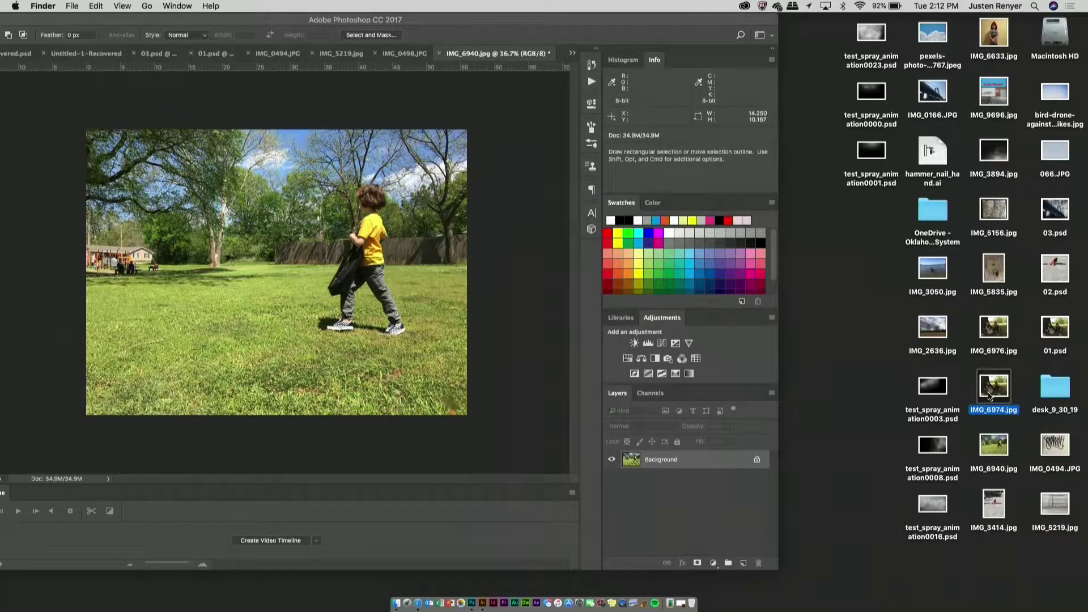
click(994, 329)
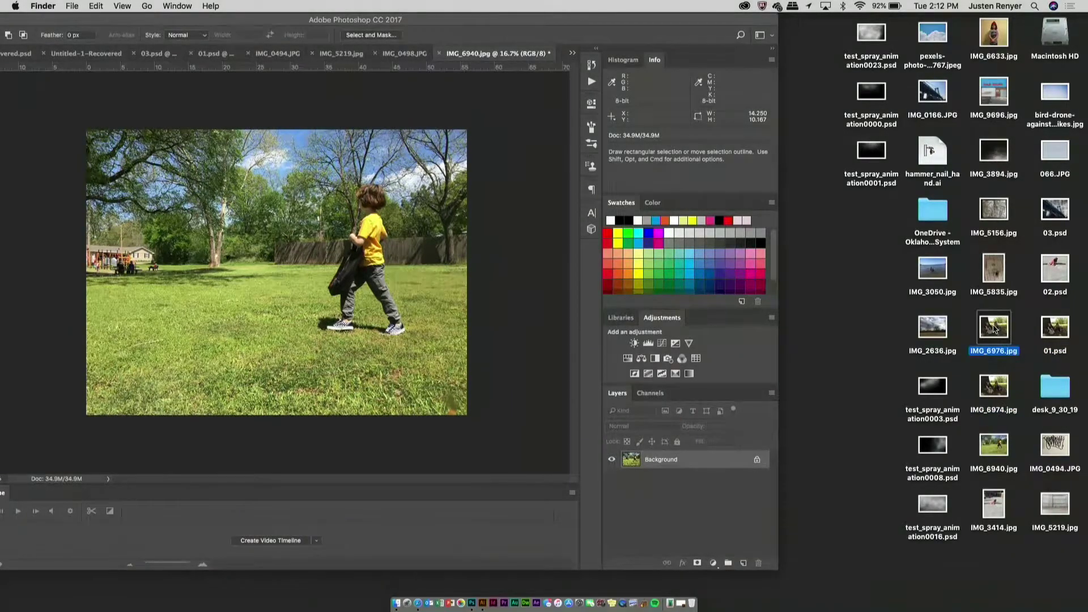
key(space)
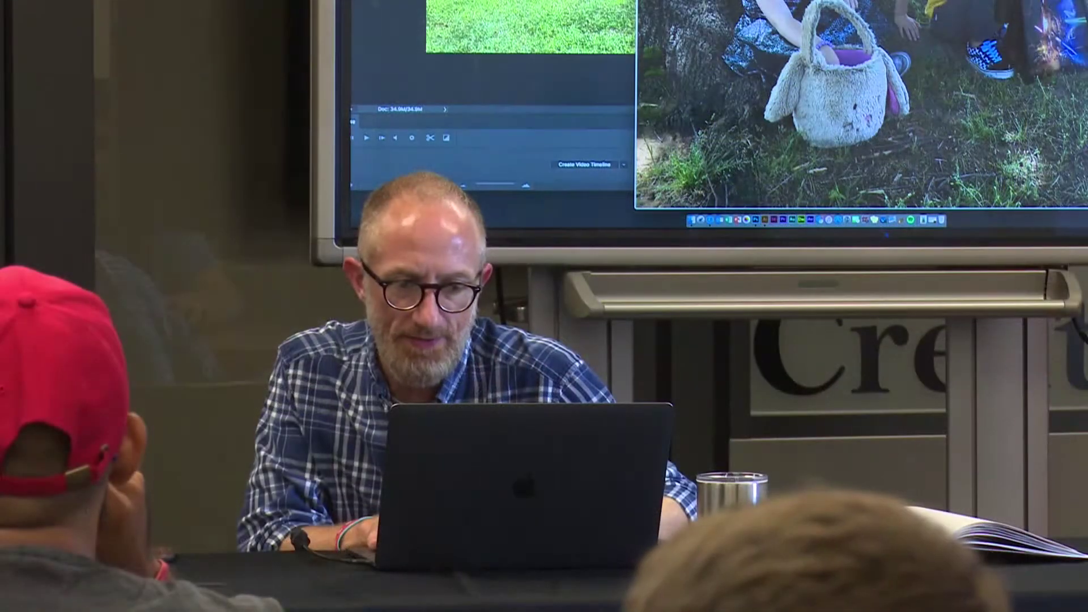
key(space)
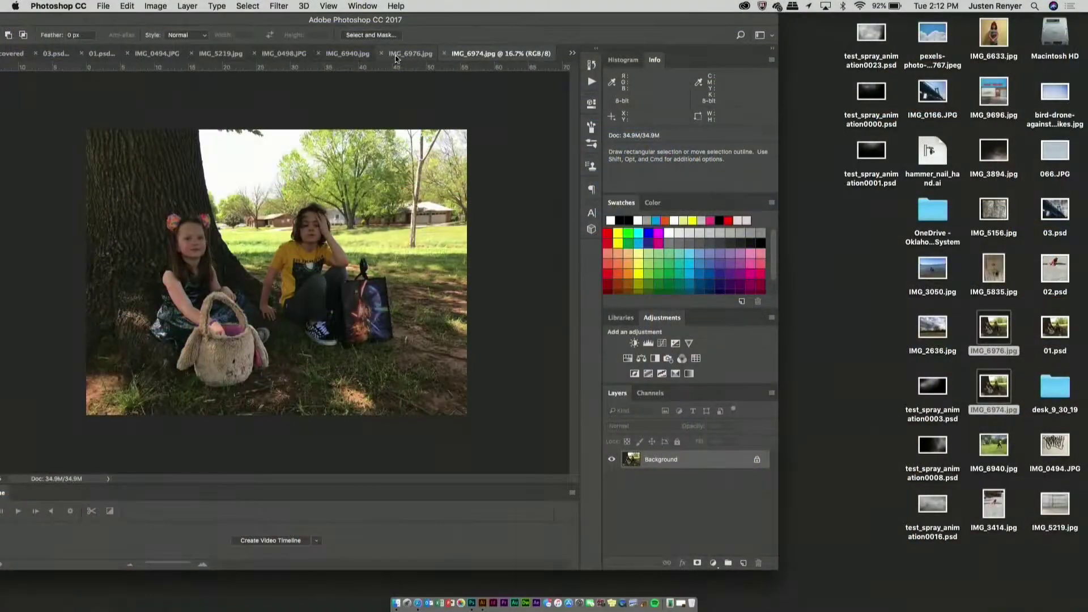
- Compare the children's faces and poses in the open IMG_6976.jpg and IMG_6974.jpg documents
click(397, 55)
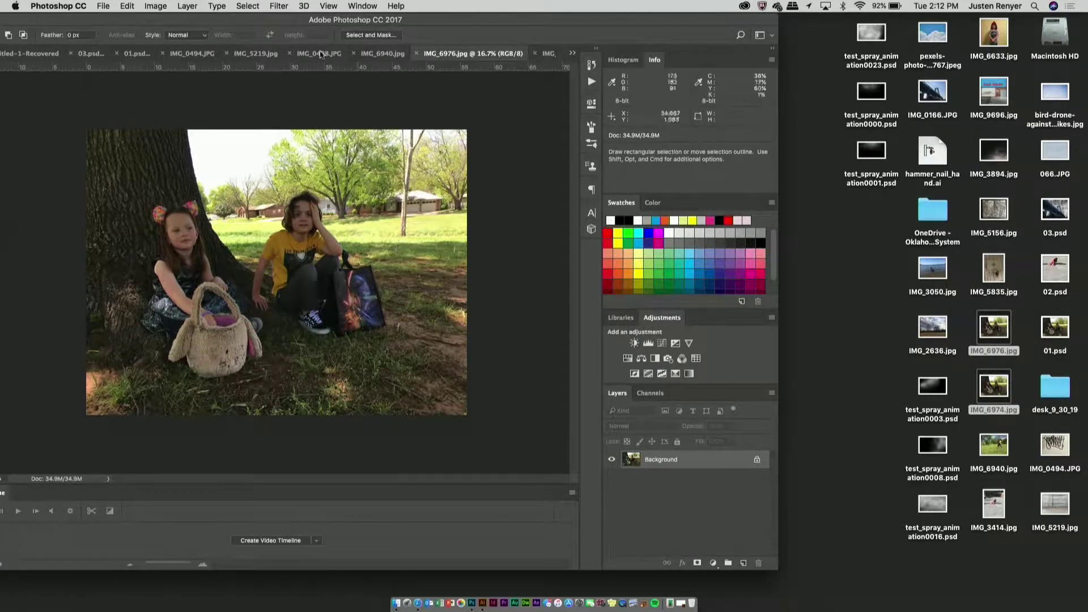
drag(259, 19, 274, 22)
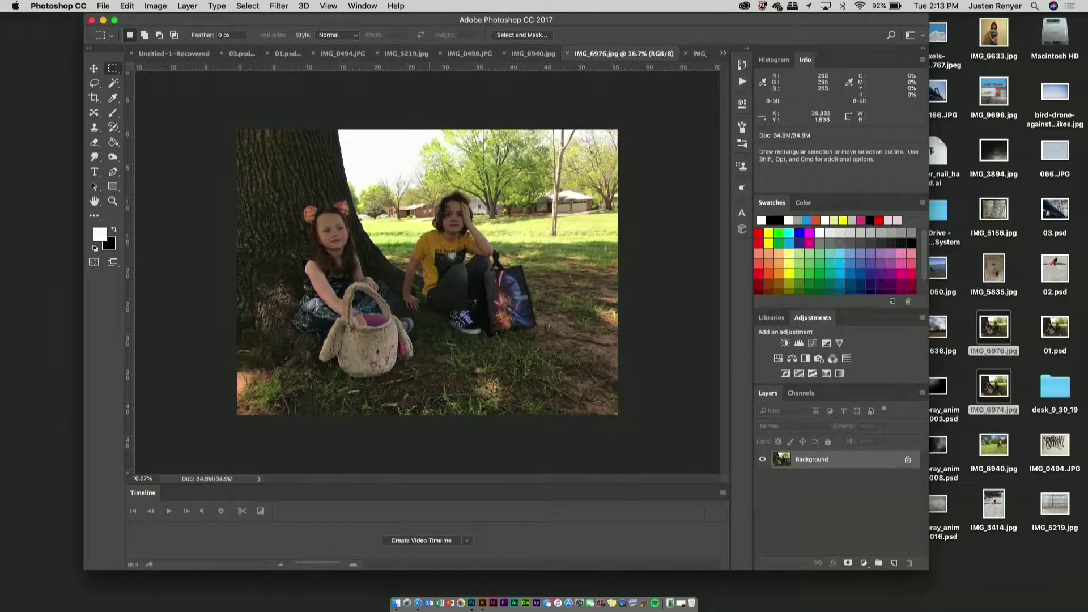
scroll(429, 213, up, 3)
scroll(429, 212, down, 1)
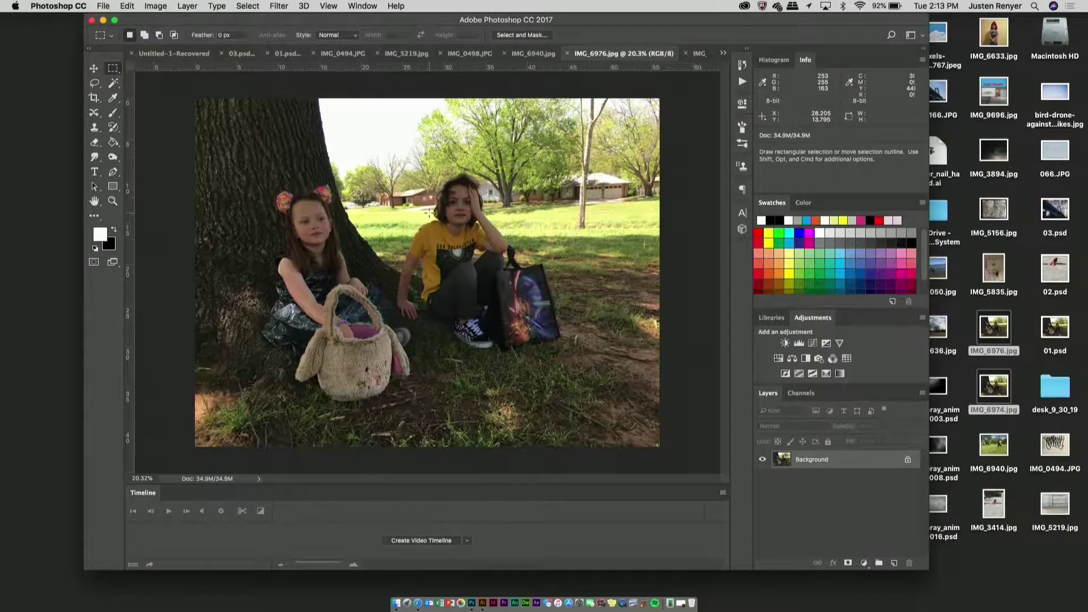
click(699, 54)
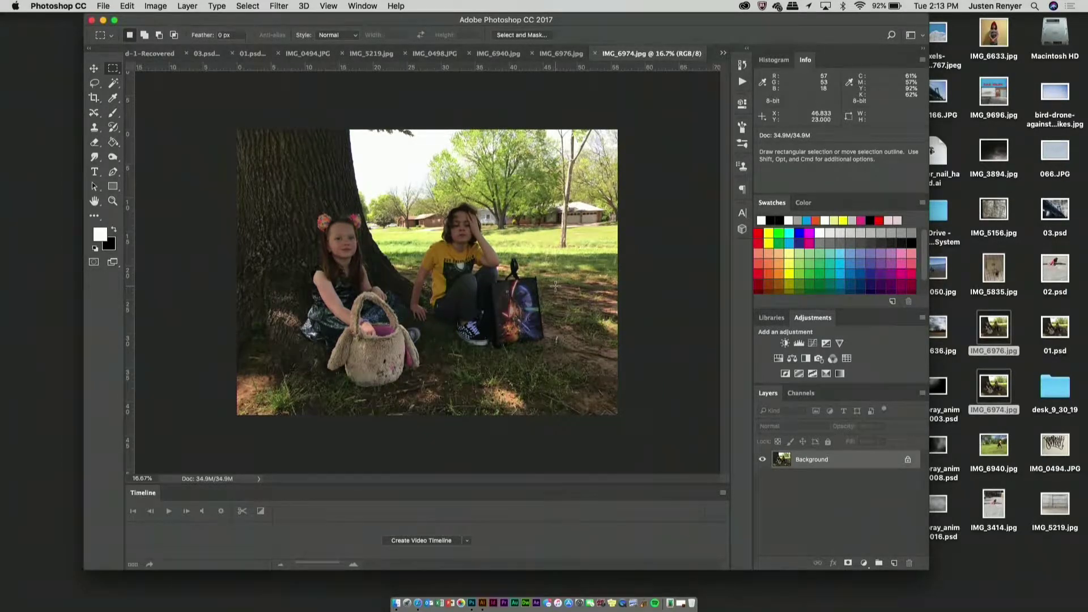
scroll(556, 285, up, 2)
scroll(556, 285, down, 1)
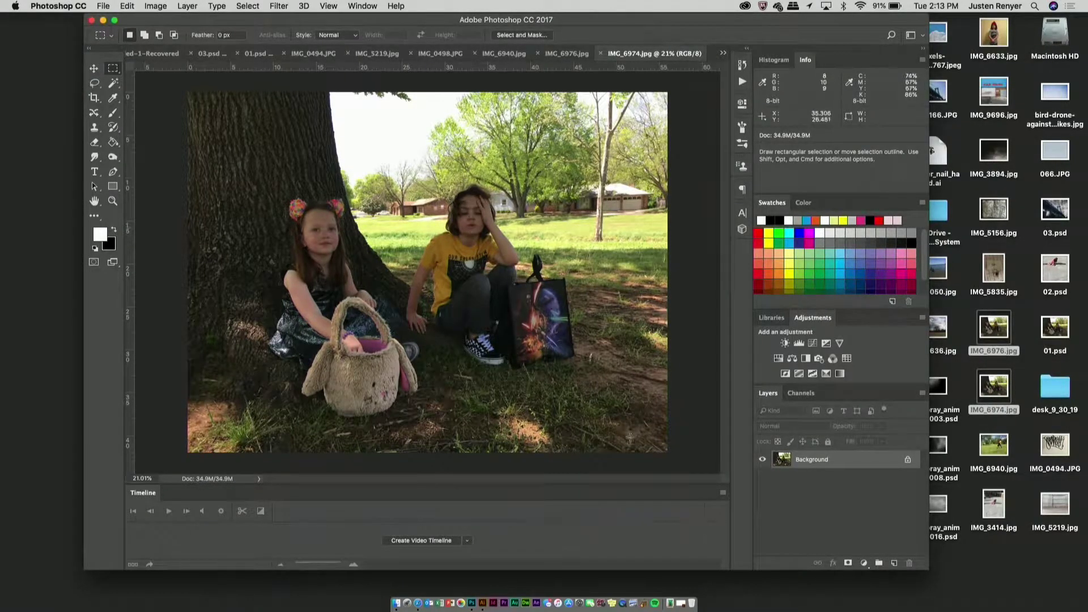
- Duplicate the Background layer of IMG_6974.jpg and hide the original
drag(853, 462, 894, 562)
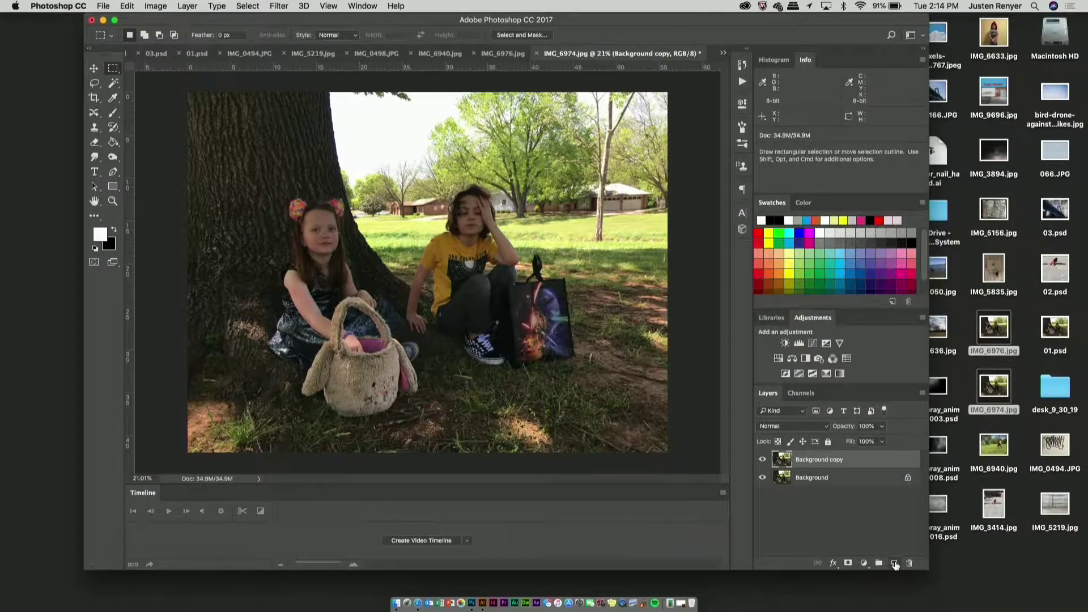
click(763, 477)
- Copy the entire IMG_6976.jpg image and paste it as a new layer above the Background copy in IMG_6974.jpg
click(723, 53)
click(743, 151)
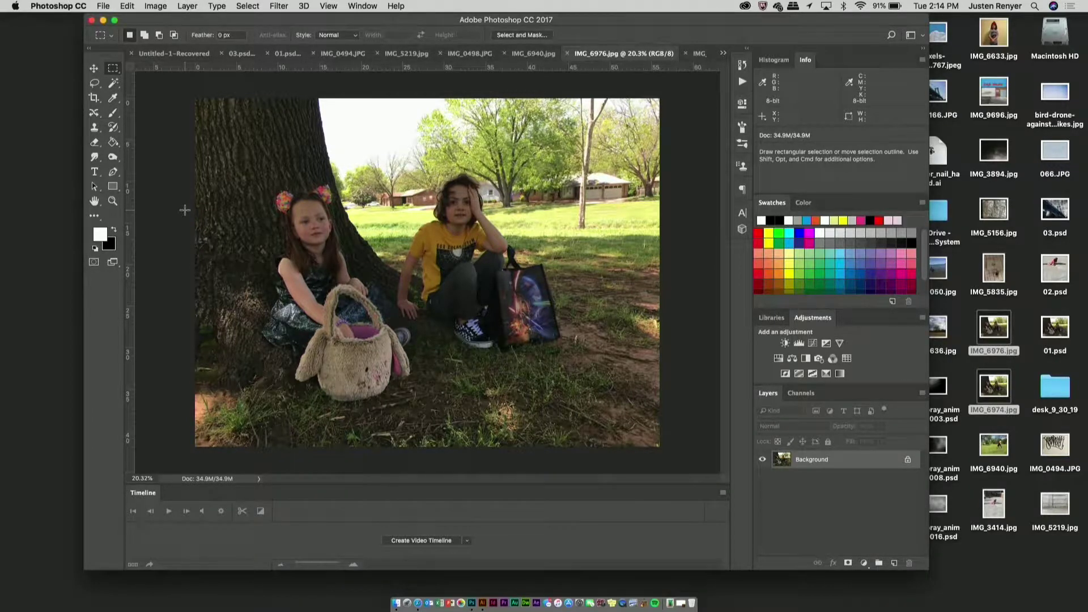
key(super)
key(super+a)
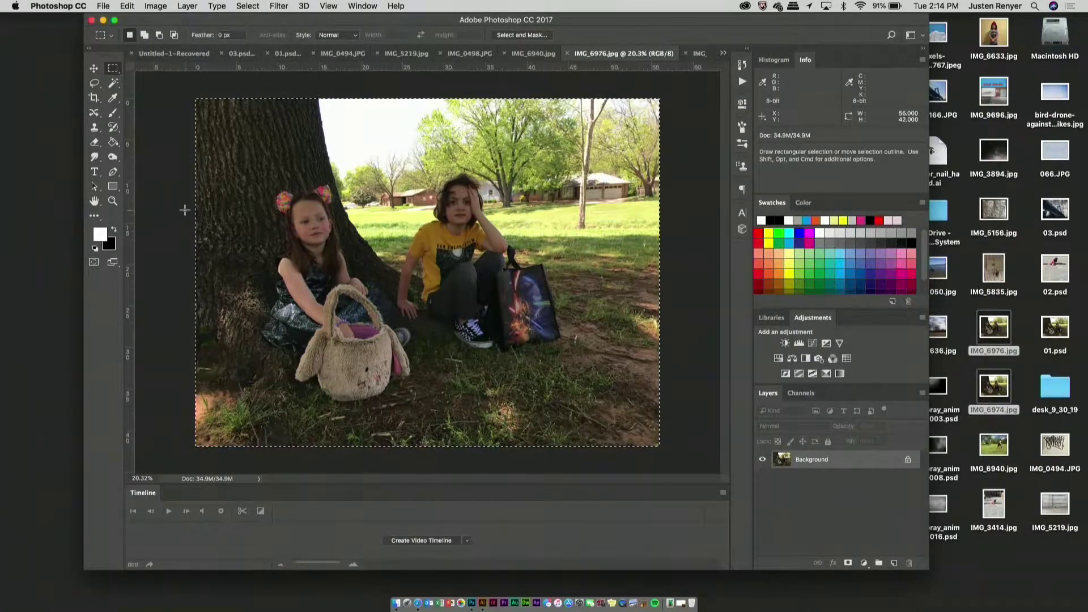
key(super)
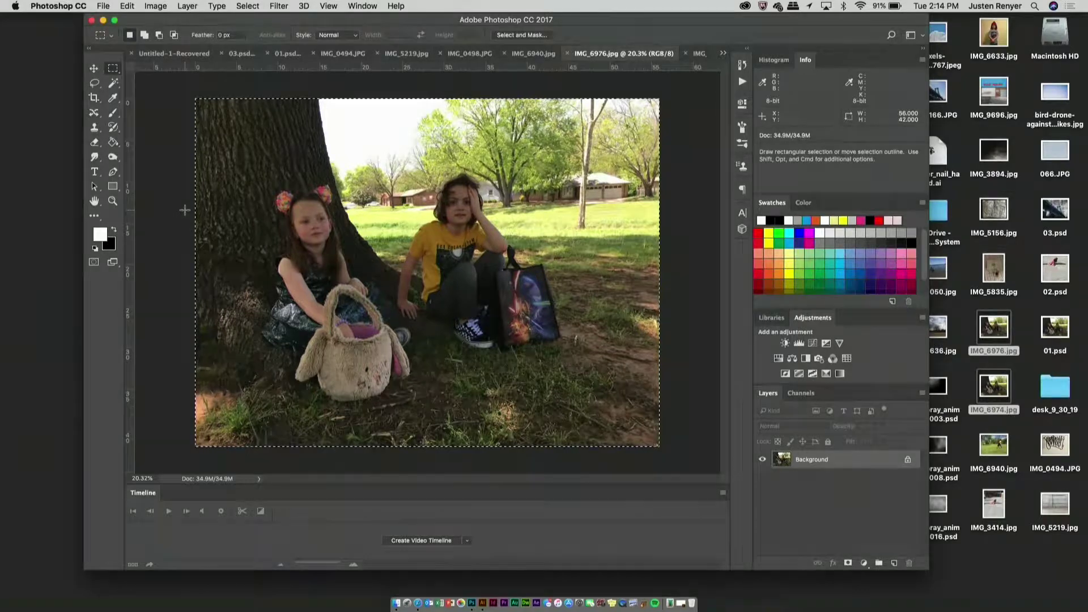
key(super+c)
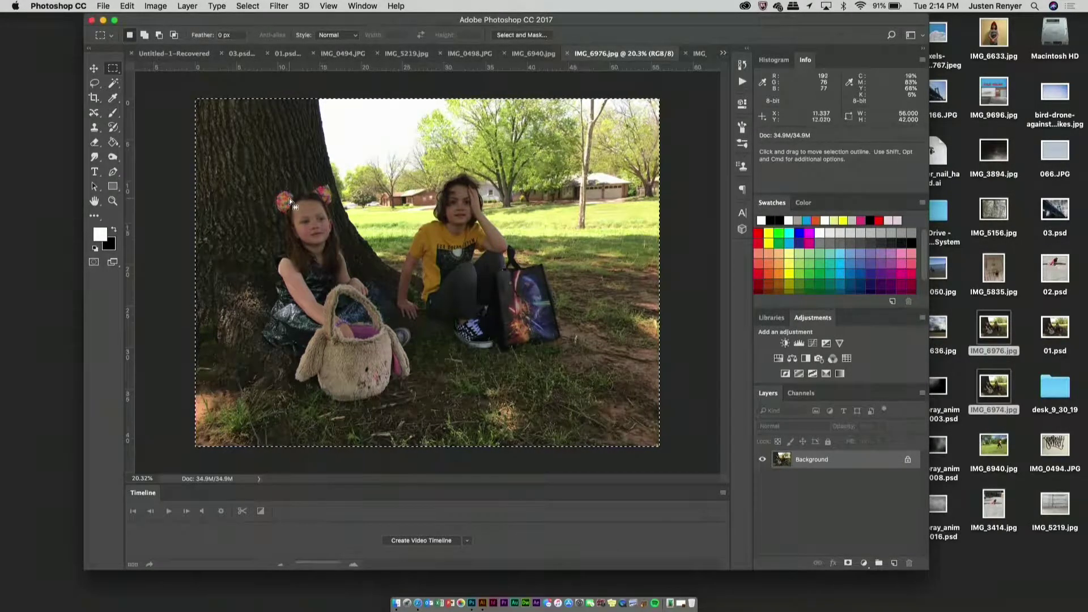
click(702, 55)
key(super+v)
key(super)
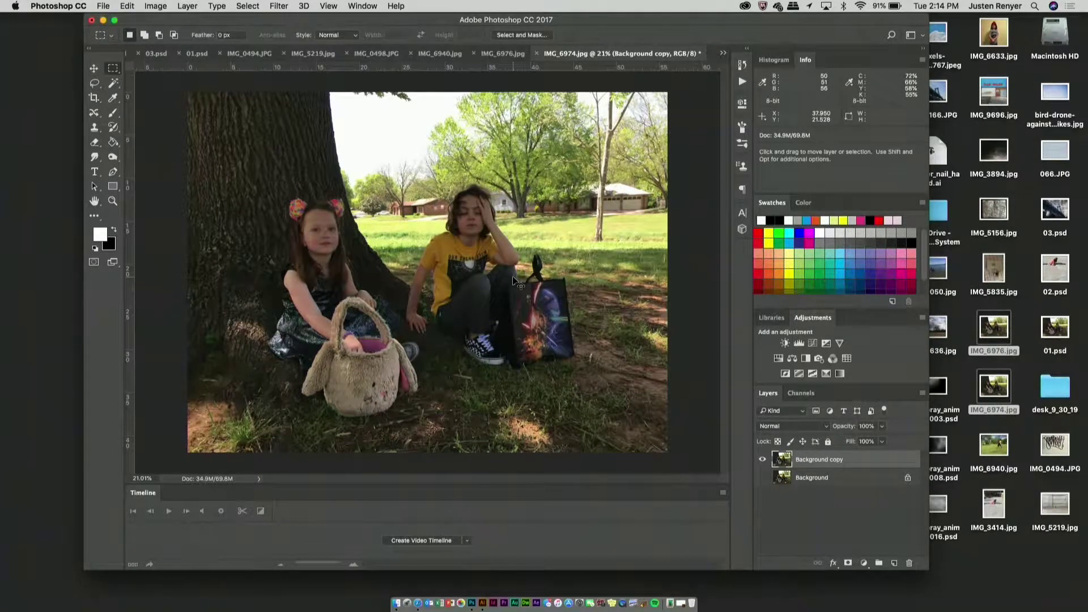
key(super+v)
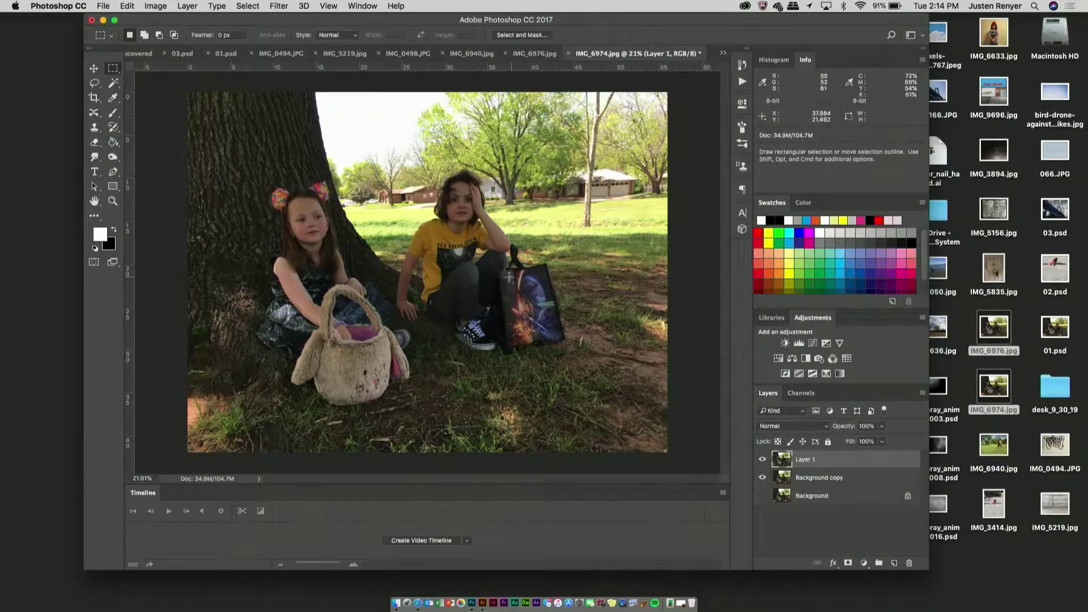
- Toggle the visibility of Layer 1 repeatedly to compare it with the photo beneath, leaving it shown
click(763, 461)
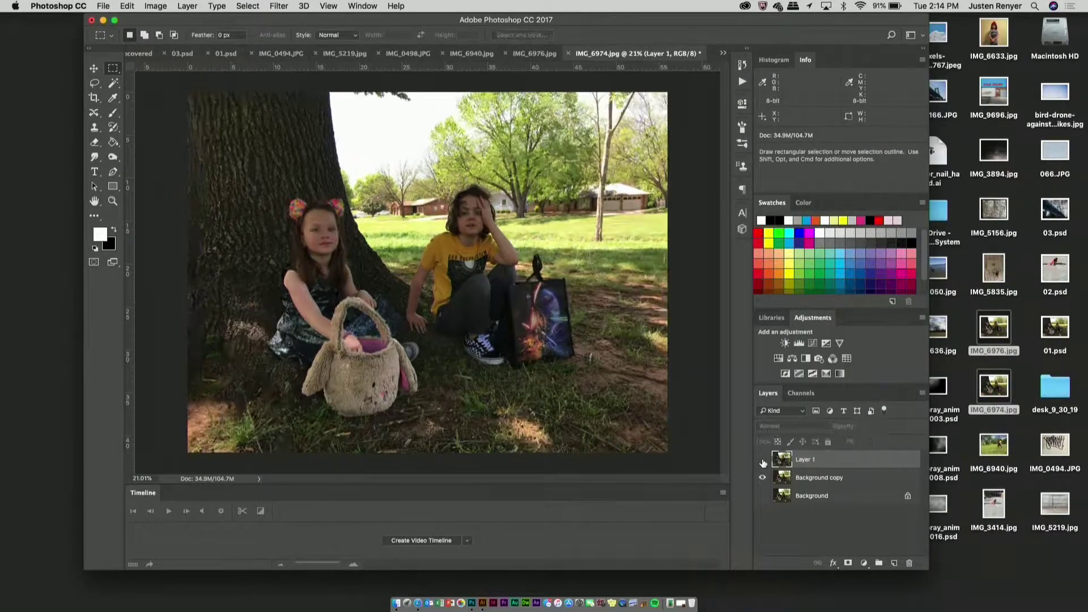
click(763, 461)
click(763, 461)
click(762, 461)
click(763, 461)
click(763, 460)
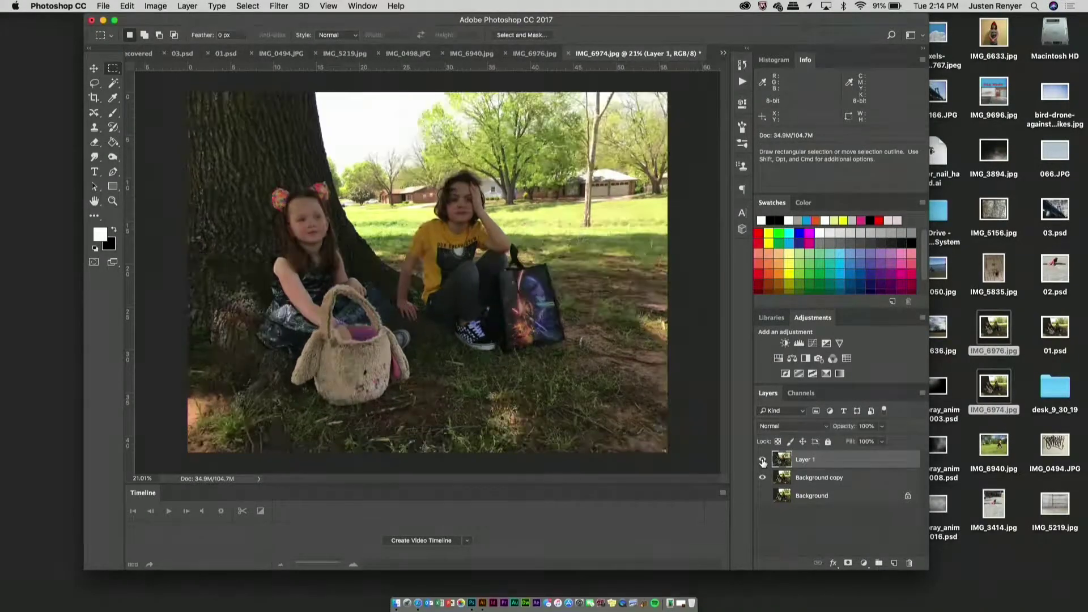
- Lower the opacity of Layer 1 to 67% so the photo beneath shows through
click(882, 428)
mouse_move(881, 444)
mouse_down()
mouse_move(866, 445)
mouse_move(882, 445)
mouse_up()
click(911, 449)
click(882, 427)
drag(868, 442, 866, 442)
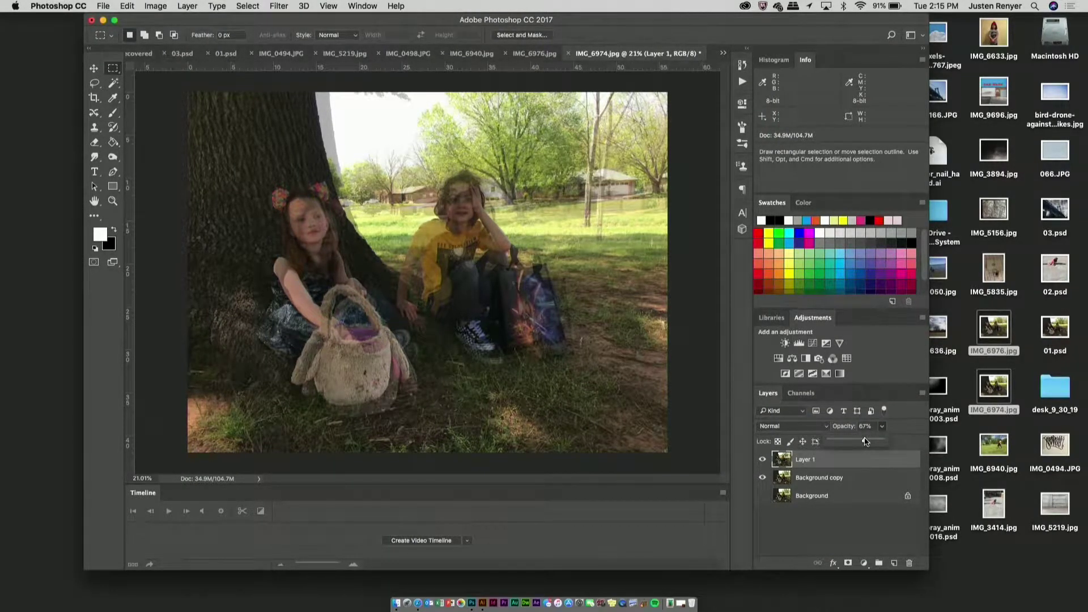
- Free Transform Layer 1, moving it about 1.07 in right and 0.96 in down to line up with the photo beneath
click(128, 5)
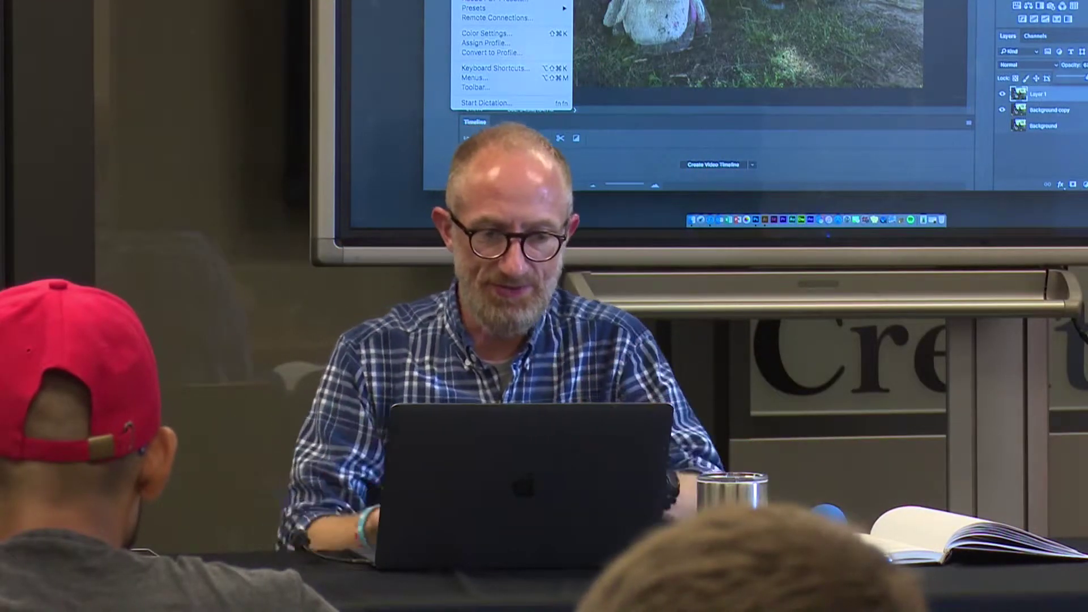
click(712, 3)
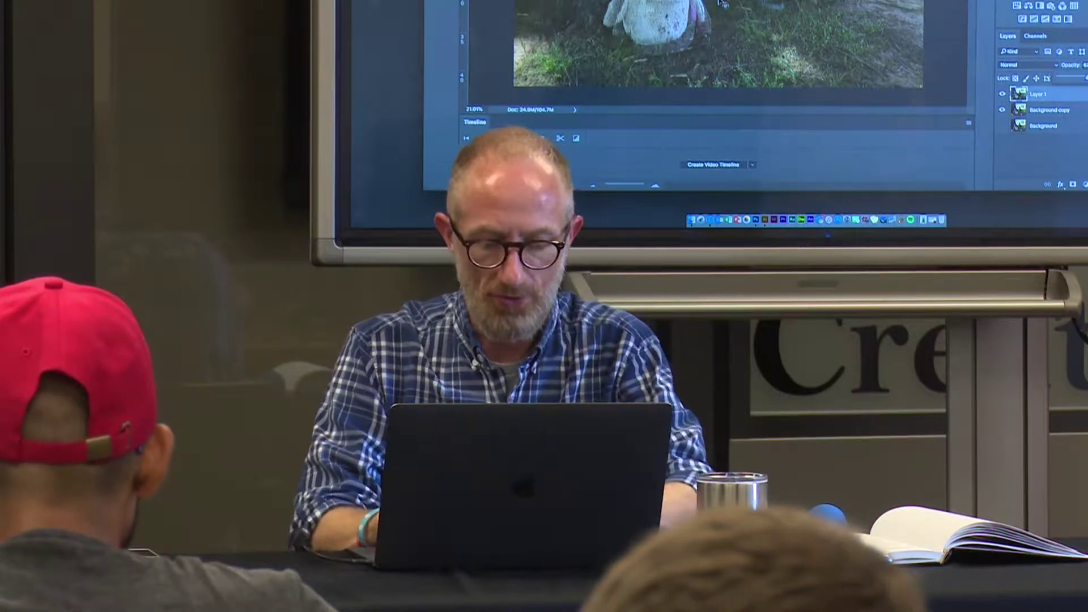
key(super+t)
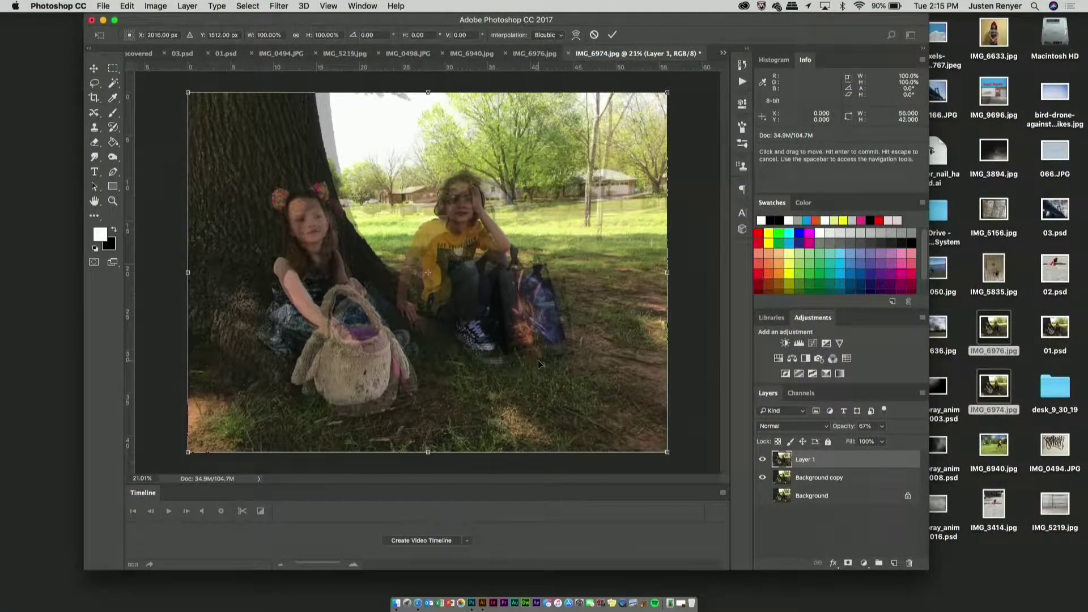
mouse_move(502, 336)
mouse_down()
mouse_move(513, 332)
mouse_move(513, 349)
mouse_up()
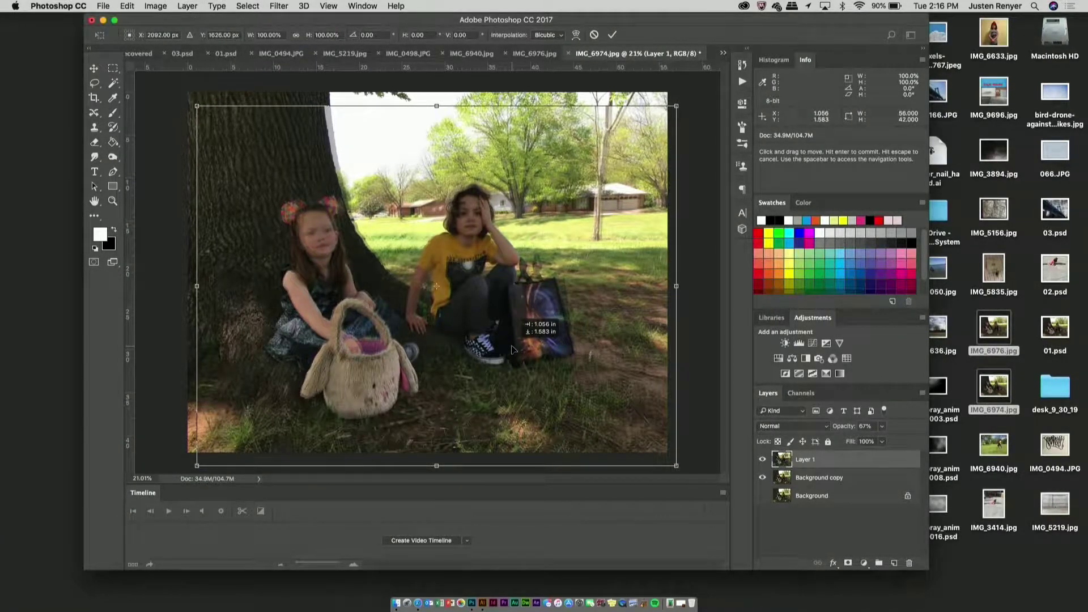
drag(513, 349, 512, 340)
key(shift+Down)
key(Down)
key(Down)
key(Down)
key(Down)
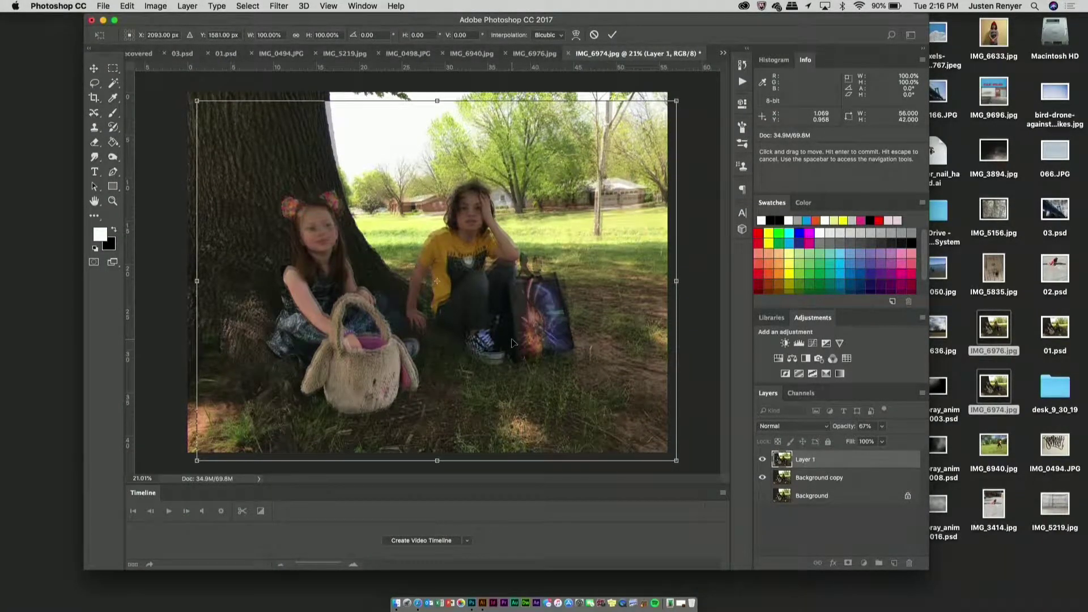
- Rotate Layer 1 by about 1.6° to match the angle of the photo beneath
key(Right)
key(Right)
key(Right)
key(Right)
key(Right)
key(Left)
key(Left)
key(Left)
key(Left)
key(Left)
drag(686, 92, 699, 92)
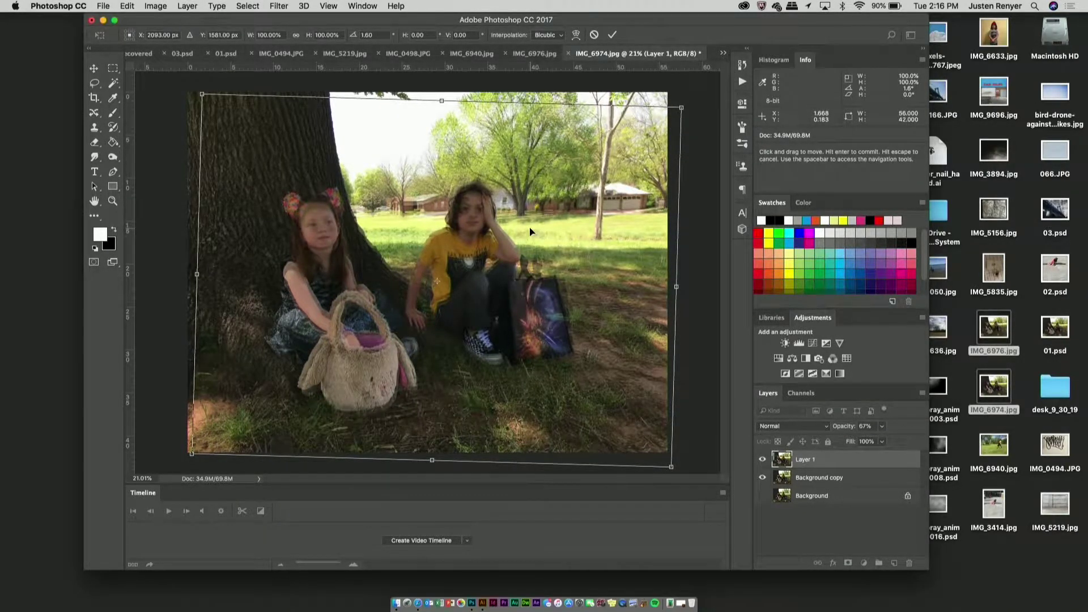
- Reposition the rotated Layer 1 to about X 2102 px, Y 1638 px to line up with the photo beneath
drag(531, 231, 530, 234)
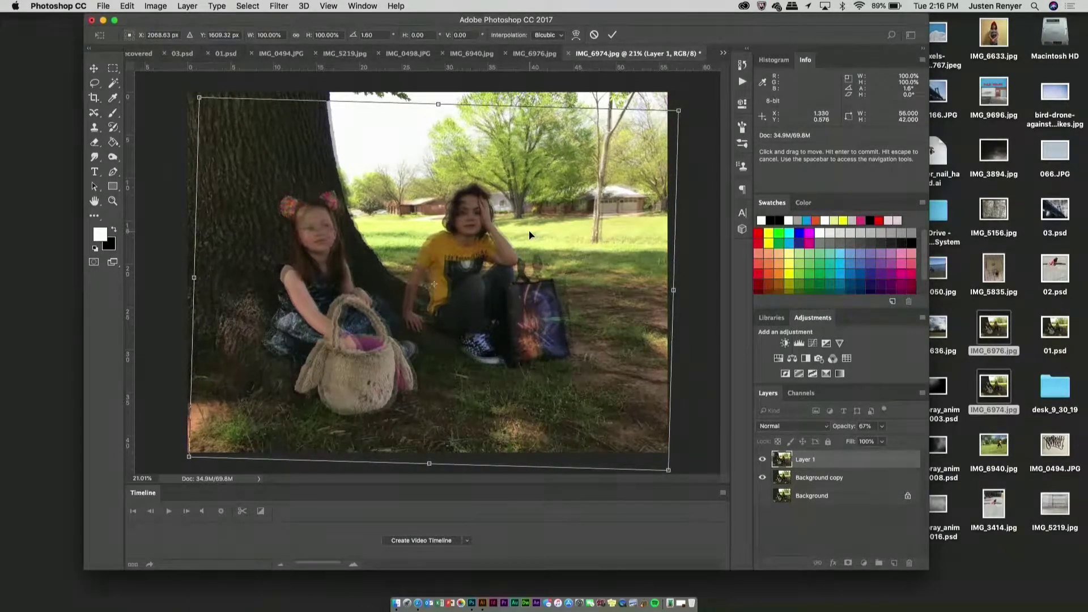
key(Right)
key(Right)
key(Right)
key(Right)
key(Down)
key(Down)
key(Down)
key(Down)
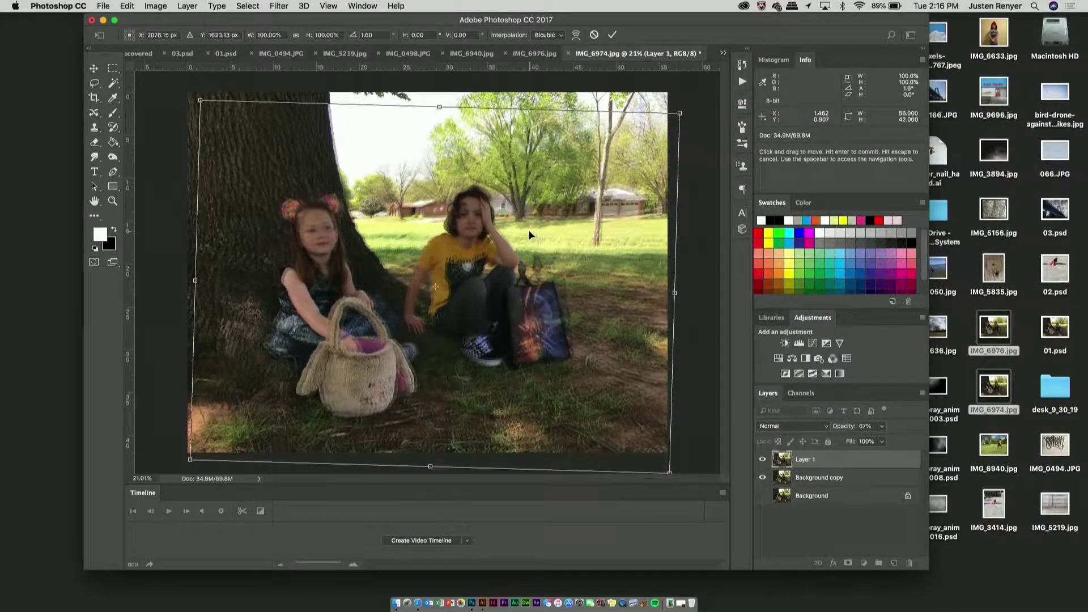
key(Right)
key(Down)
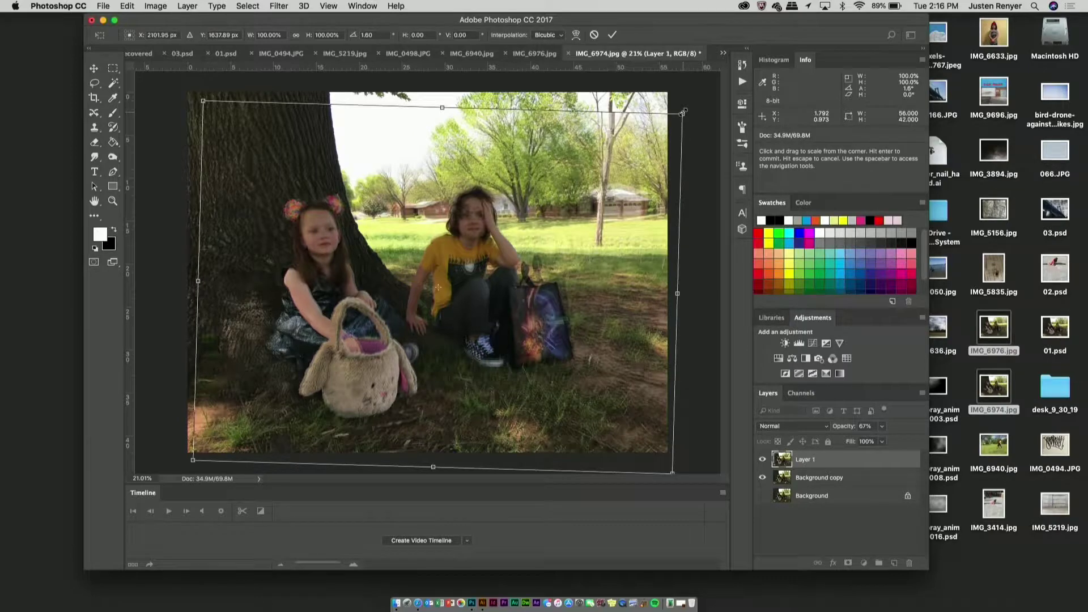
- Scale Layer 1 to about 99.12% at a 1.28° rotation, fine-tune its position and apply the transform
mouse_move(684, 113)
mouse_down()
mouse_move(675, 117)
mouse_move(688, 115)
mouse_up()
drag(503, 298, 506, 297)
key(Right)
key(Right)
key(Right)
key(Right)
key(Right)
key(Right)
key(Right)
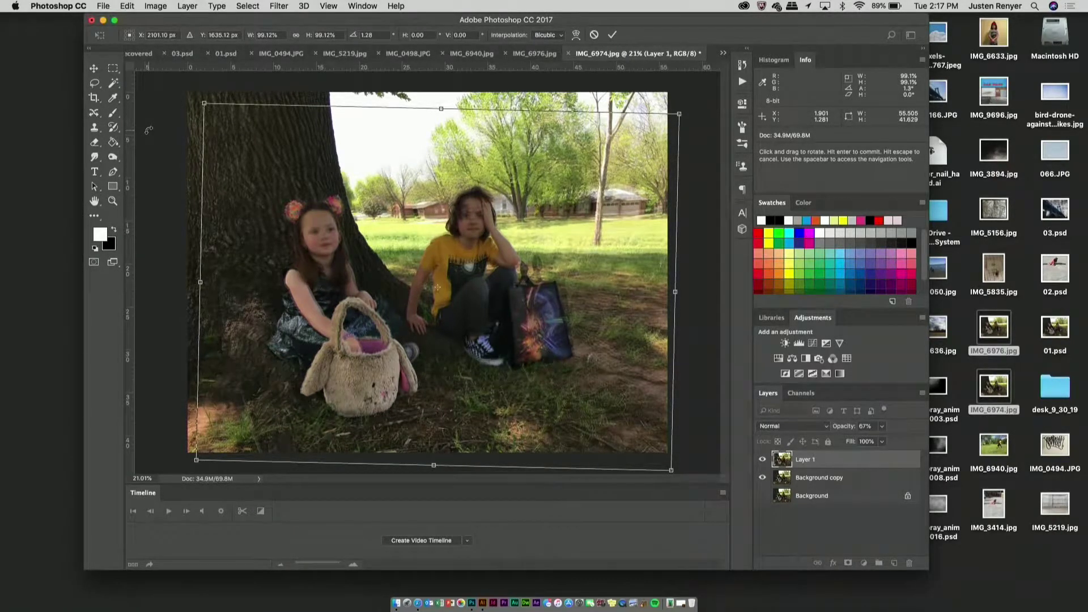
key(Return)
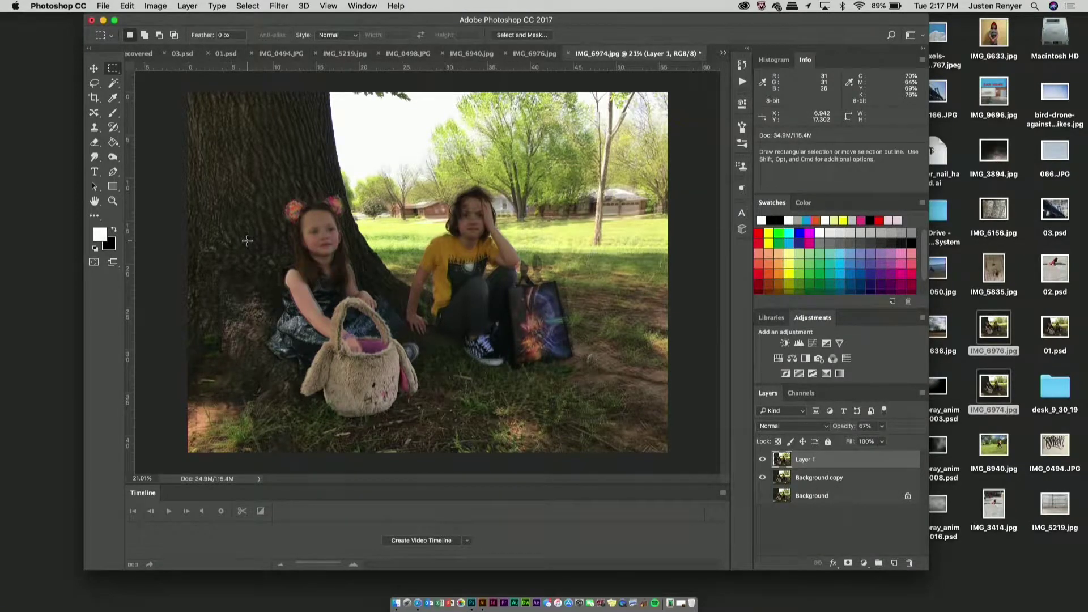
- Vary the opacity of Layer 1 to compare it with the photo beneath, leaving it at 48%
click(882, 430)
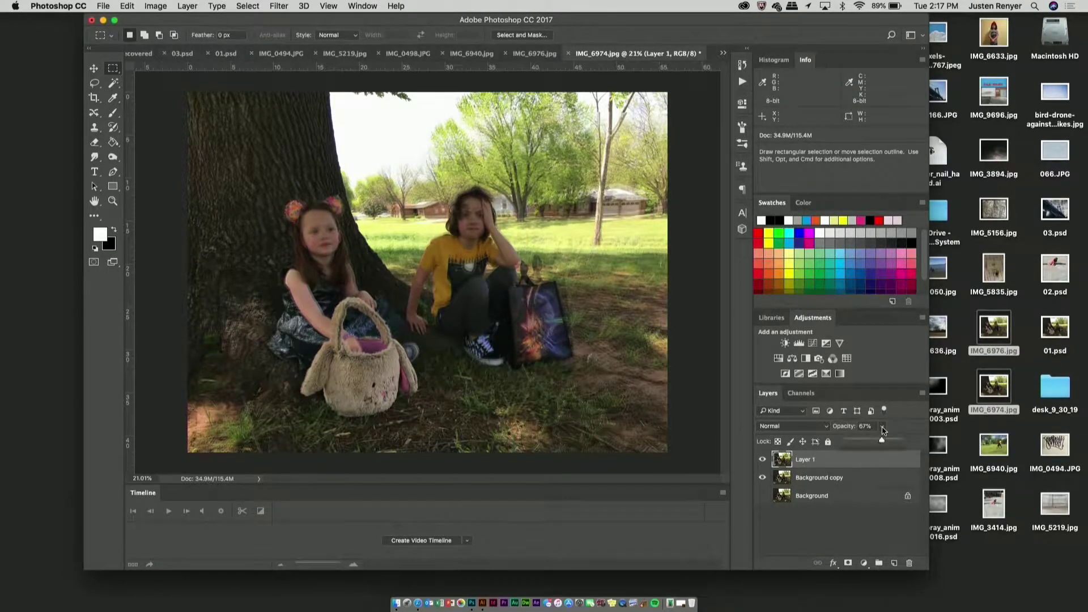
mouse_move(882, 444)
mouse_down()
mouse_move(940, 446)
mouse_move(858, 451)
mouse_move(898, 453)
mouse_up()
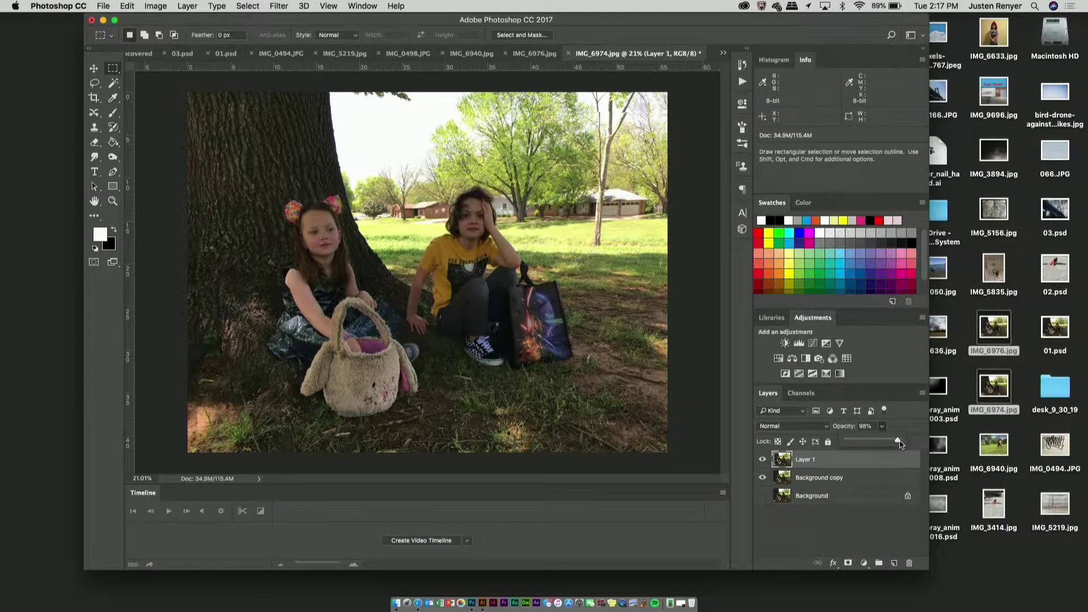
drag(900, 443, 873, 446)
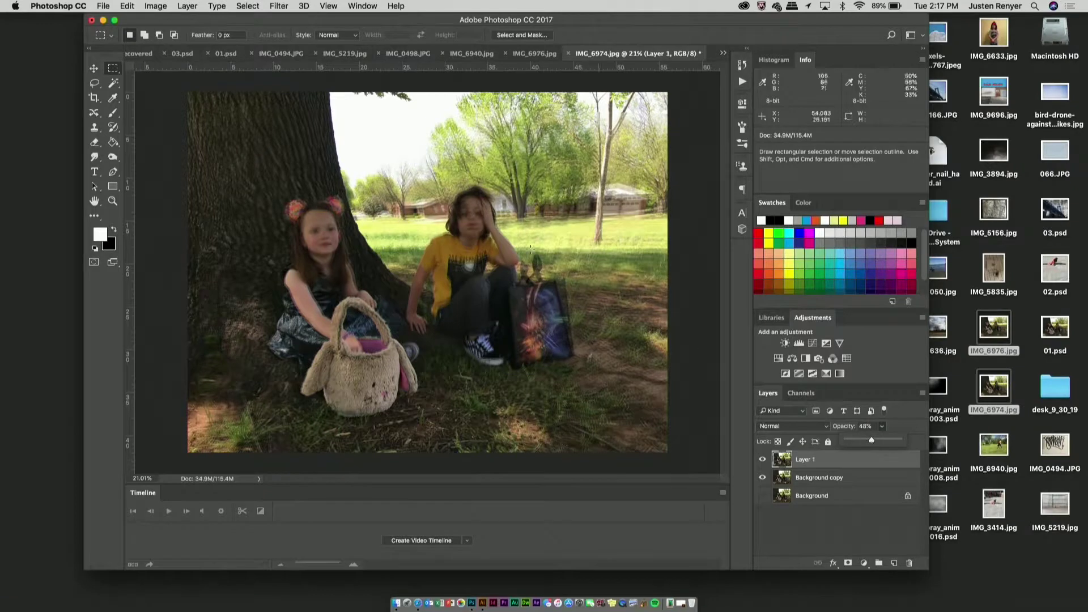
- Lasso the boy and everything beside the tree and basket with a 22 px feather, and restore Layer 1's opacity to 100%
click(95, 84)
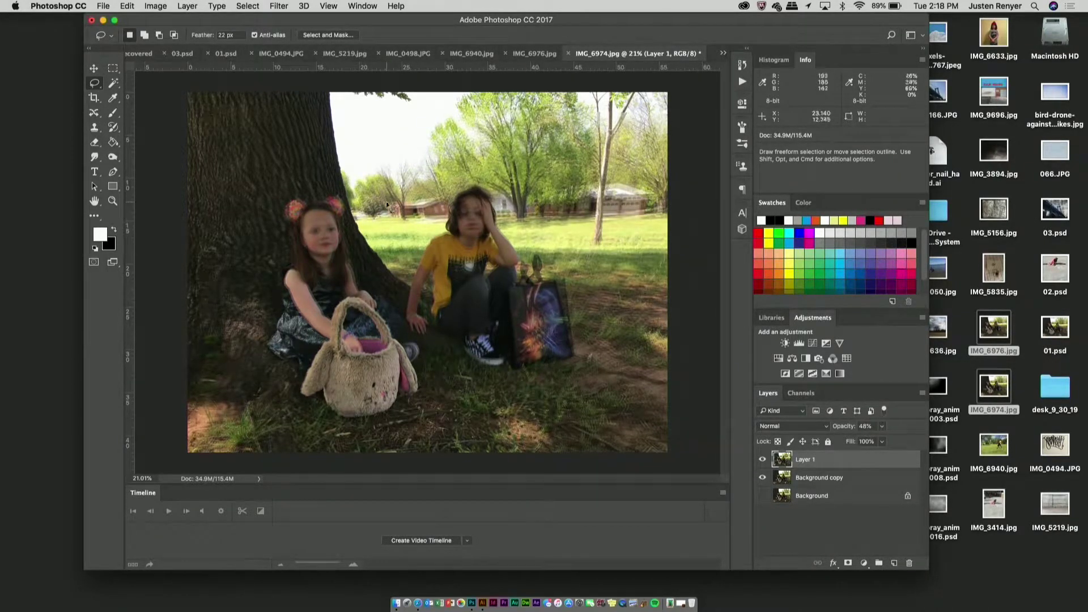
mouse_move(344, 162)
mouse_down()
mouse_move(379, 254)
mouse_move(399, 275)
mouse_move(404, 330)
mouse_move(425, 347)
mouse_move(426, 378)
mouse_move(419, 401)
mouse_move(379, 423)
mouse_move(303, 426)
mouse_move(288, 438)
mouse_move(288, 464)
mouse_move(707, 486)
mouse_move(683, 116)
mouse_move(348, 104)
mouse_move(338, 125)
mouse_move(345, 165)
mouse_up()
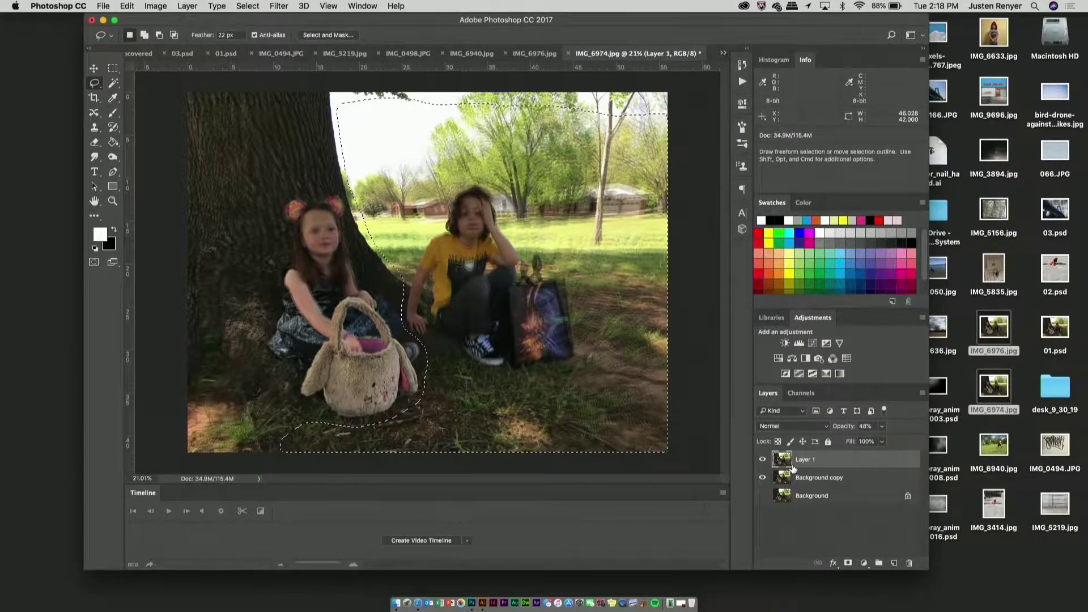
click(881, 426)
drag(882, 442, 916, 443)
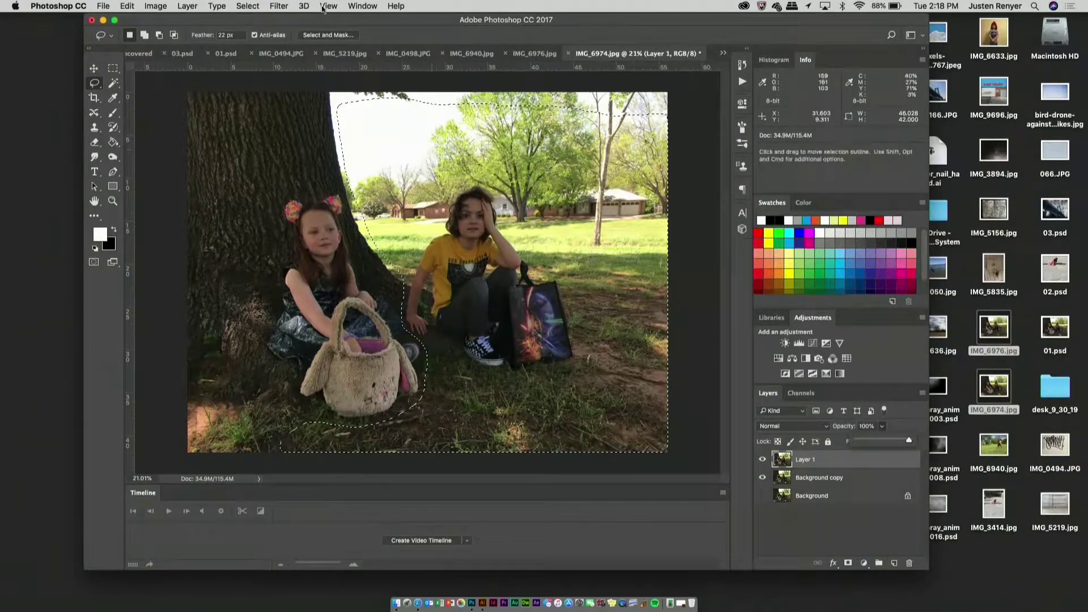
- Invert the selection so it covers the girl, basket and tree trunk
click(248, 5)
click(247, 6)
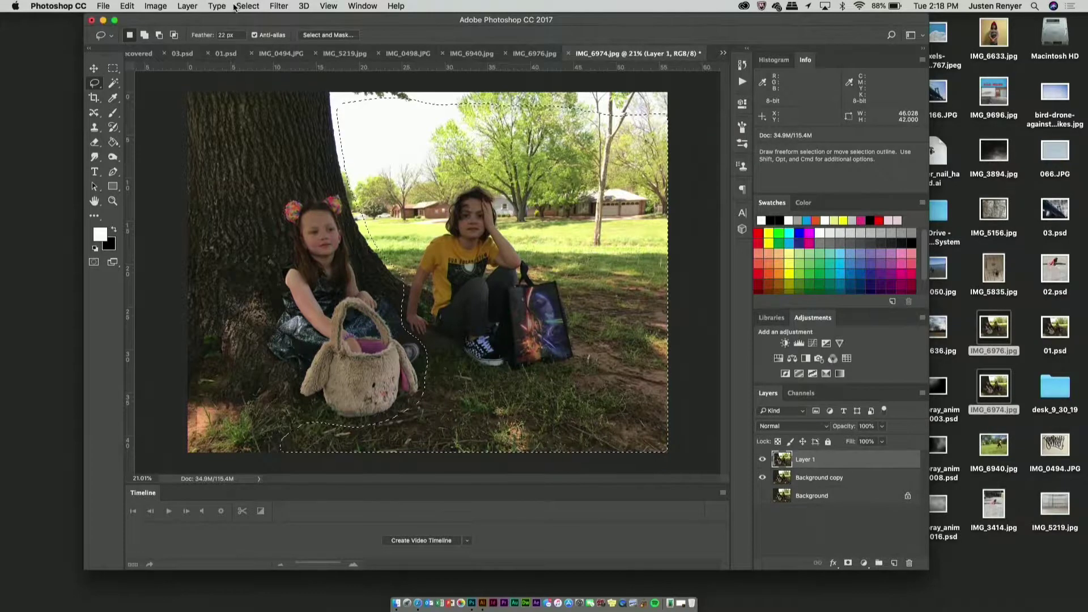
click(249, 6)
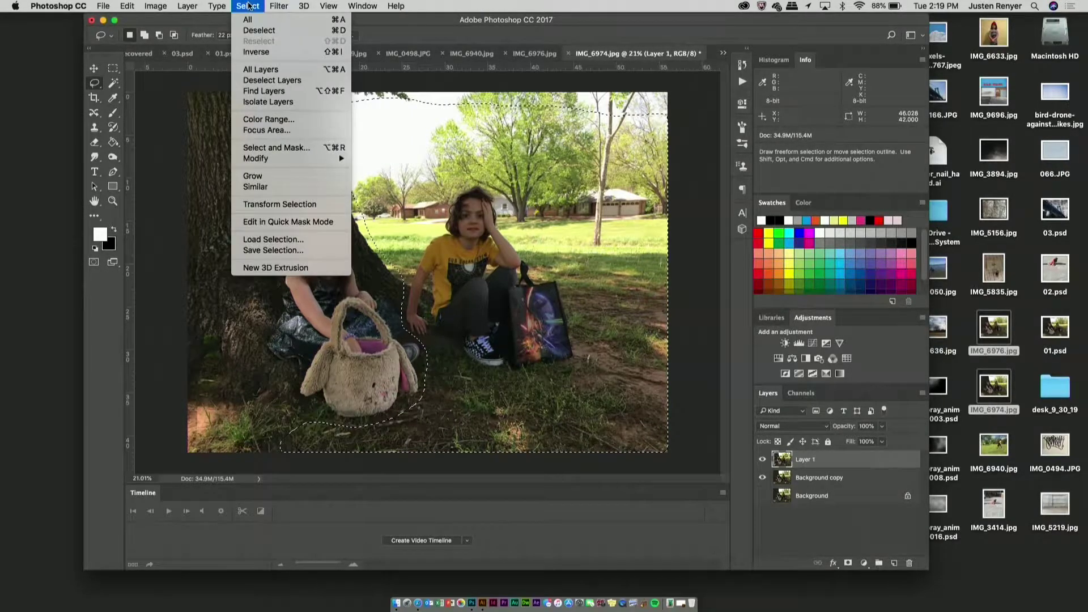
click(264, 52)
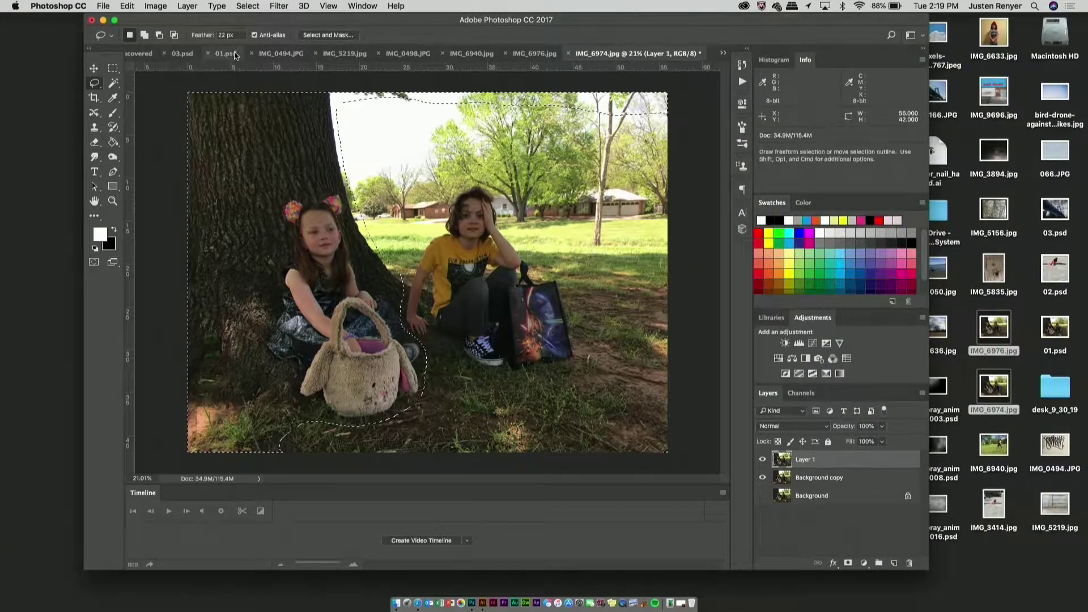
- Keep the lasso feather at 22 px, delete the selected girl's side from Layer 1 and deselect
click(227, 35)
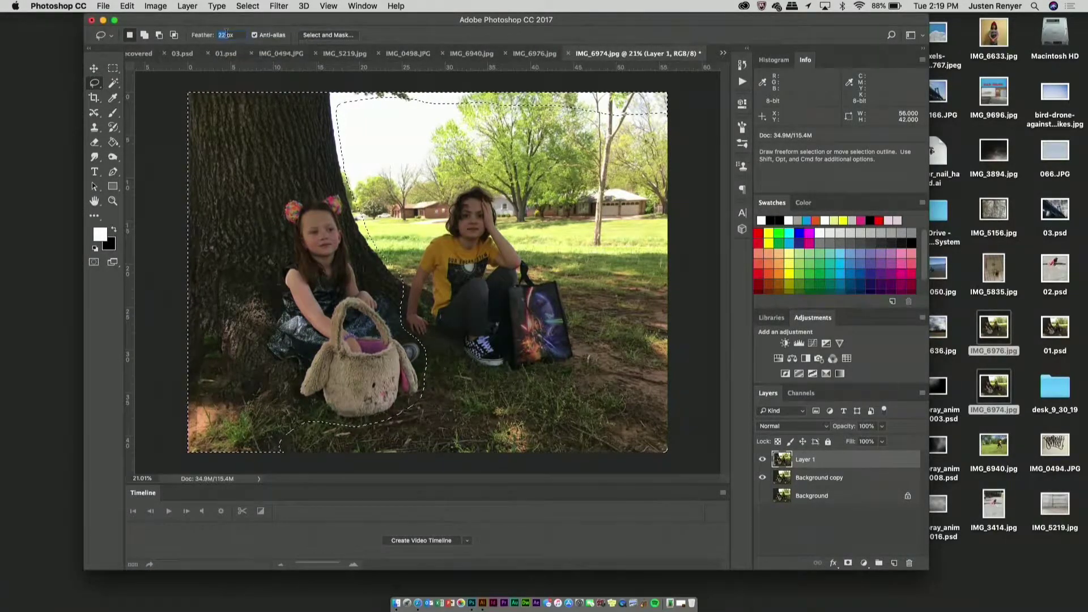
key(BackSpace)
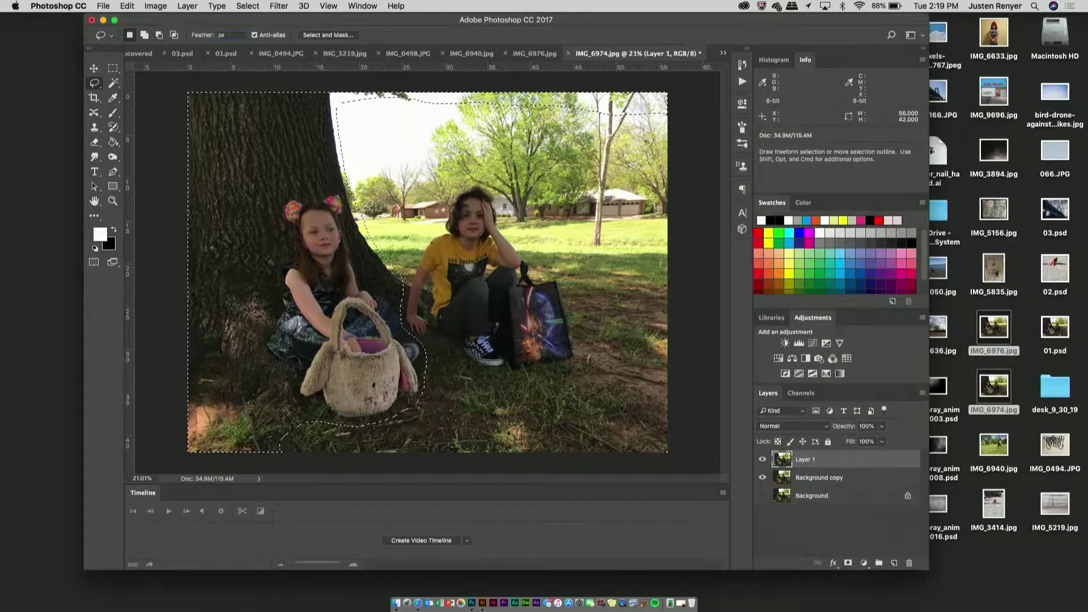
text(22)
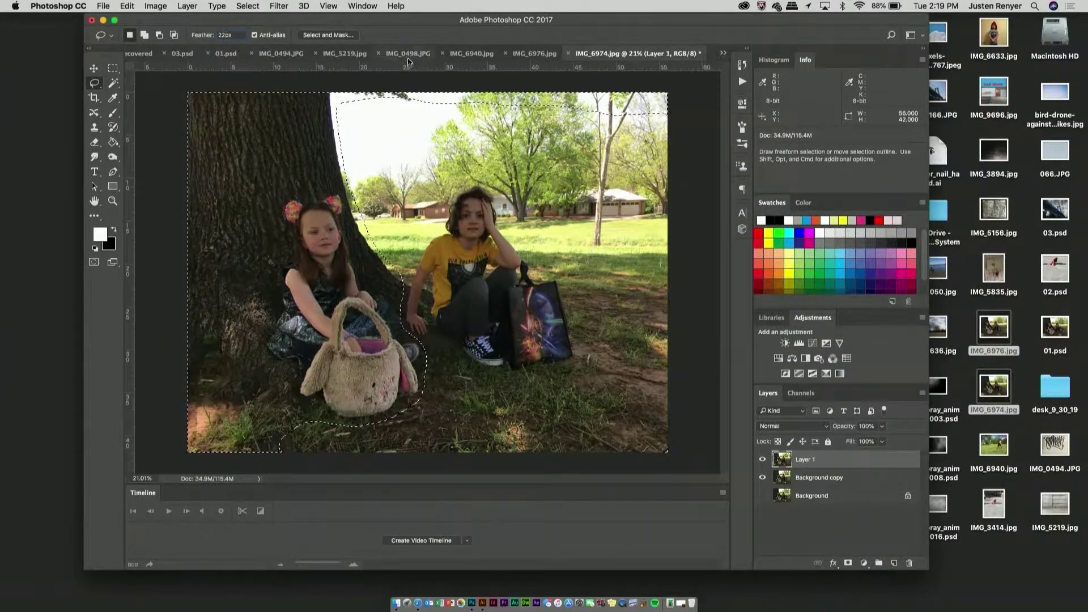
click(113, 68)
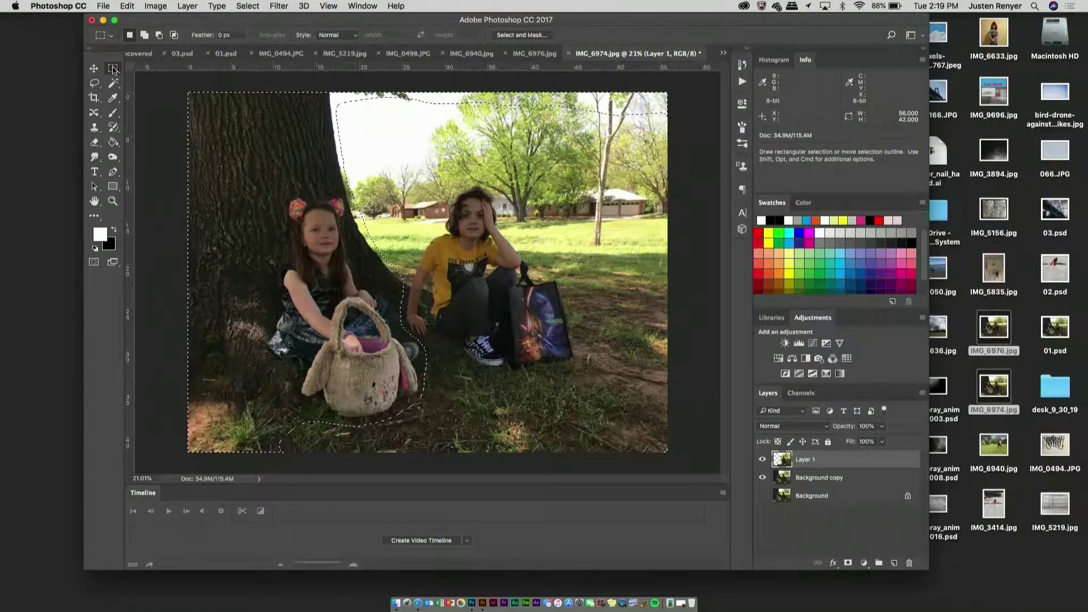
click(252, 192)
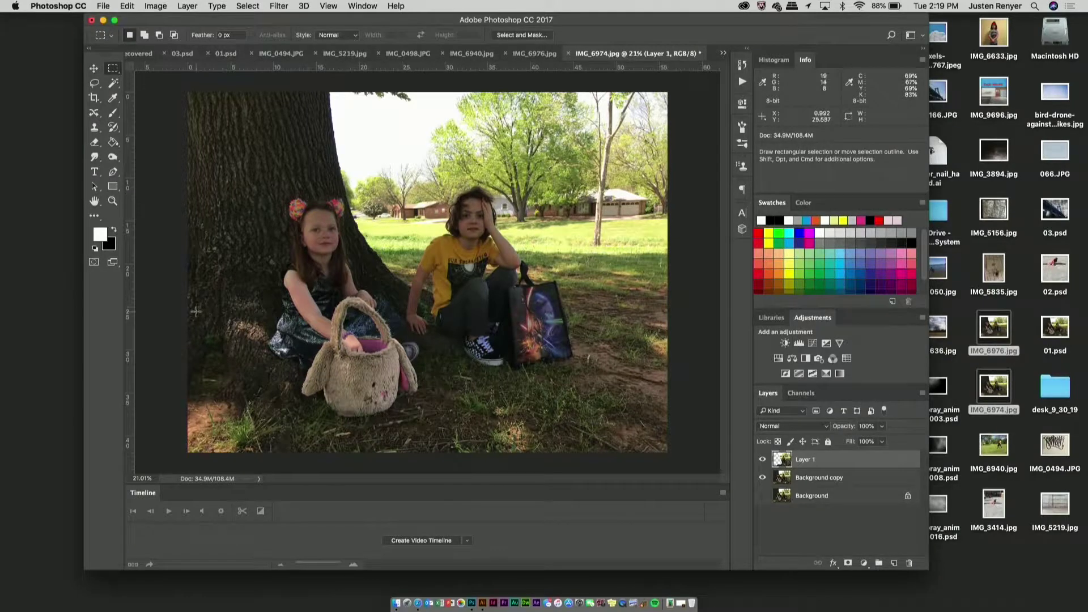
- Crop the image to a 1:1 square about 39.65 in wide framing both children, and toggle Layer 1's visibility to compare
click(94, 99)
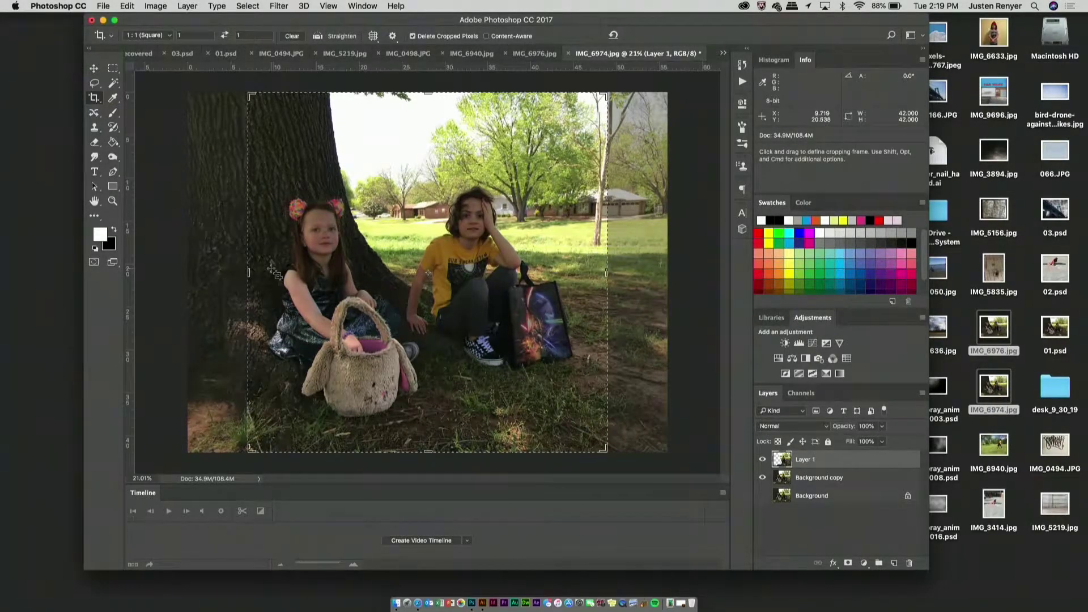
click(169, 36)
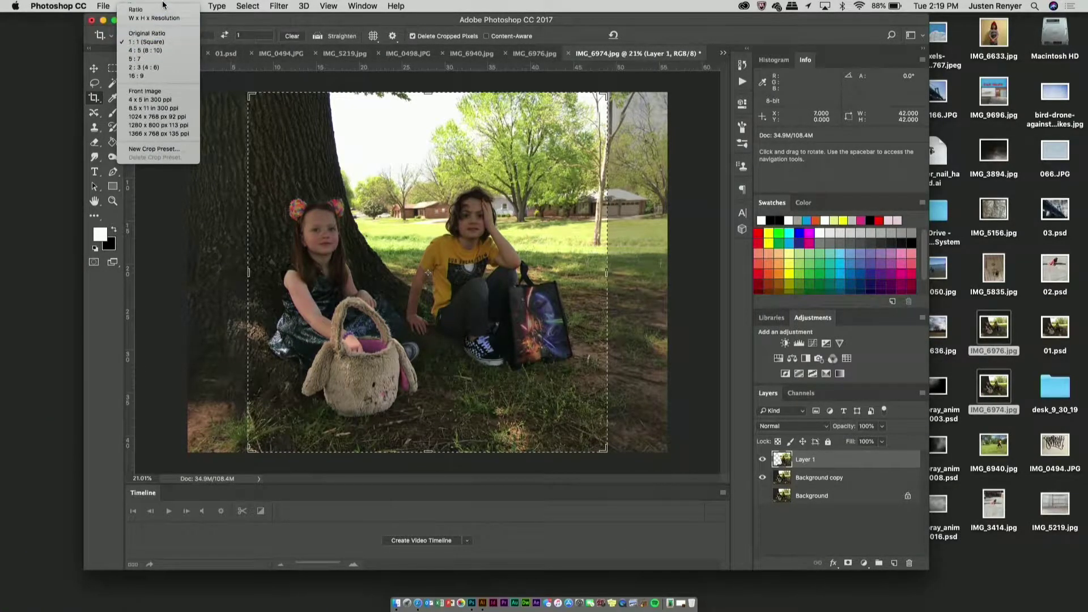
click(164, 9)
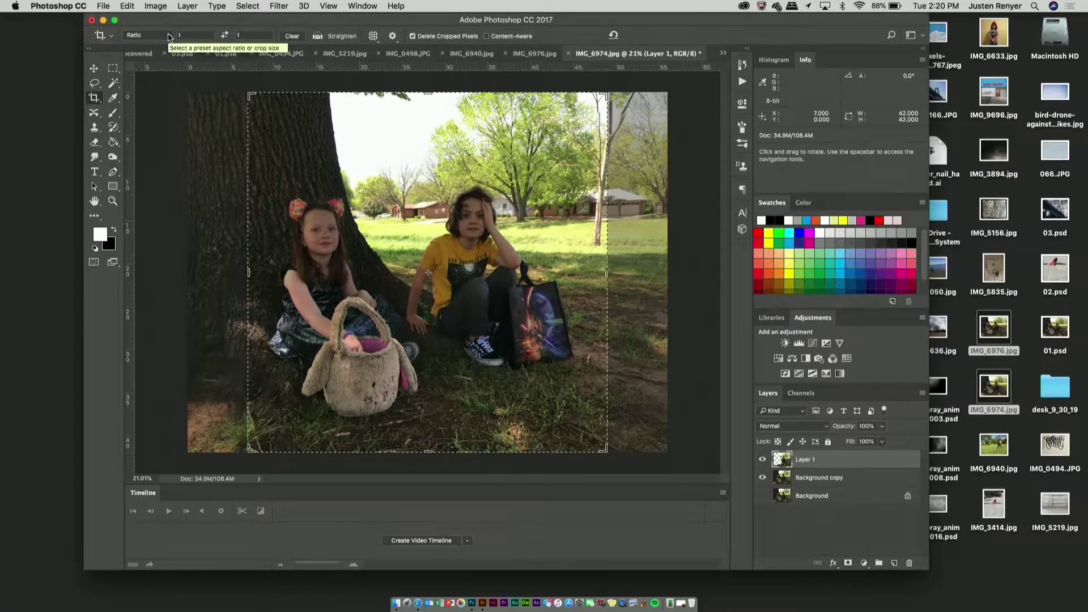
click(169, 38)
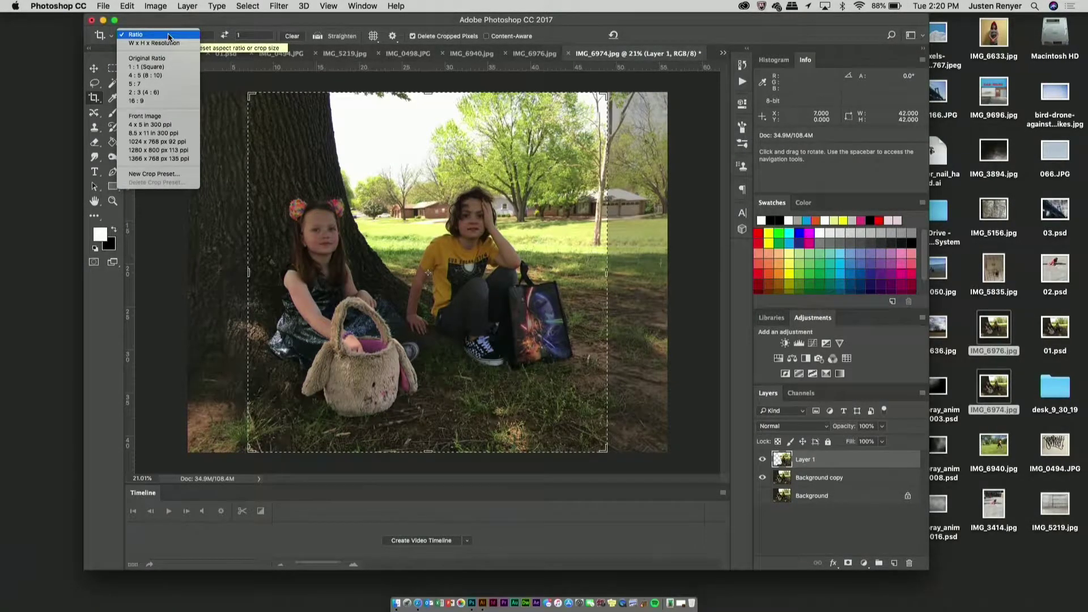
click(169, 66)
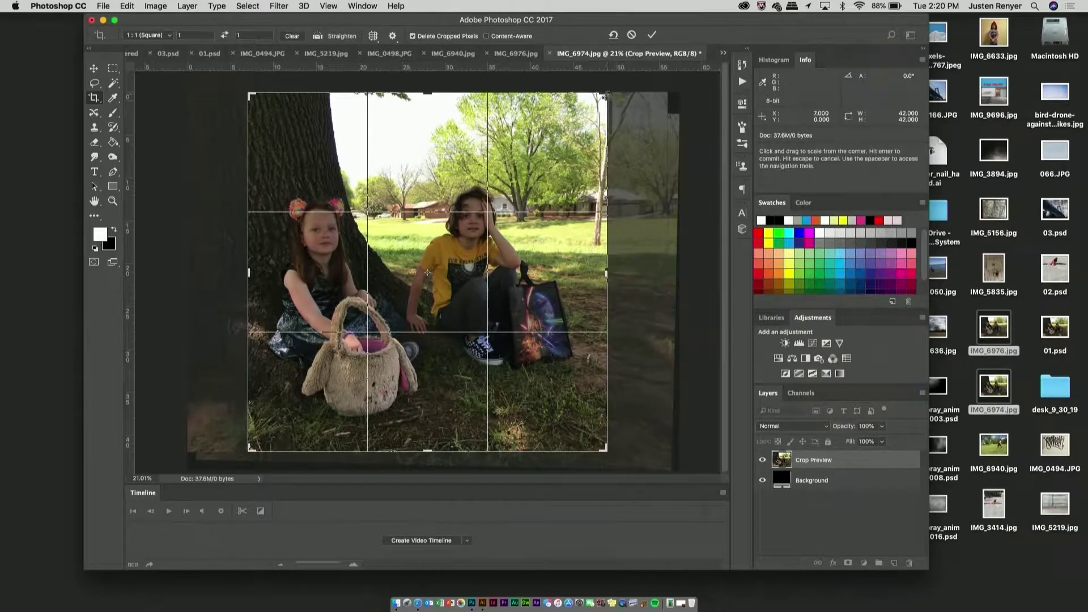
drag(606, 94, 597, 104)
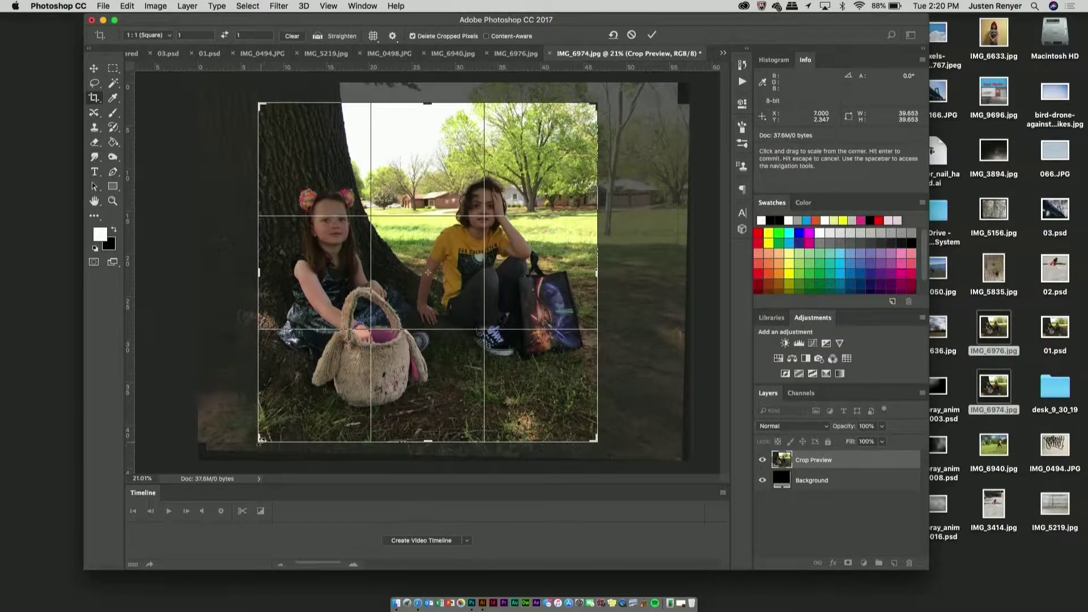
drag(595, 440, 600, 439)
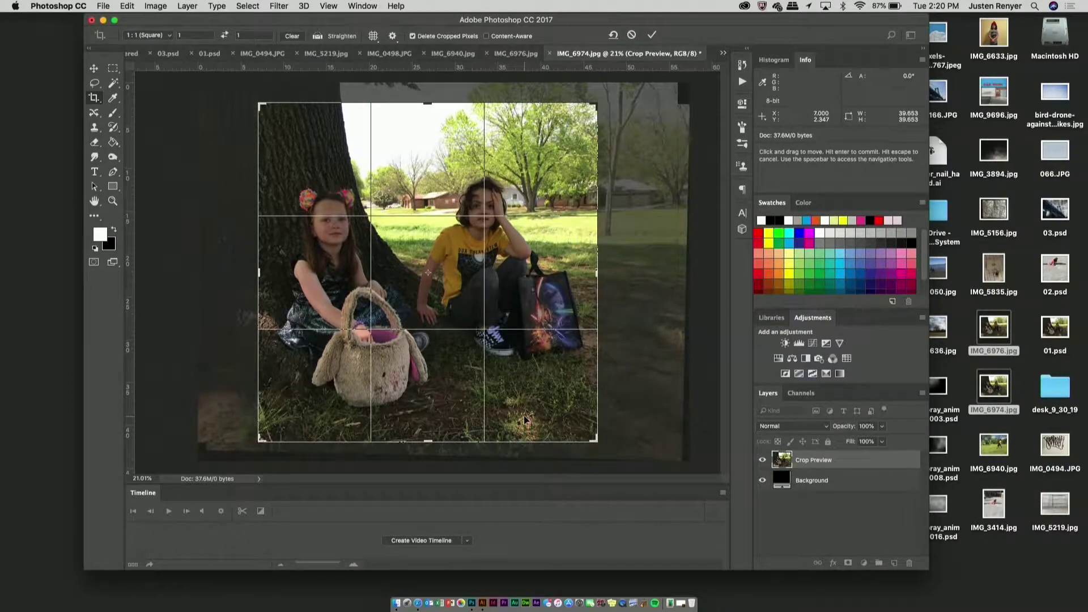
drag(523, 418, 539, 413)
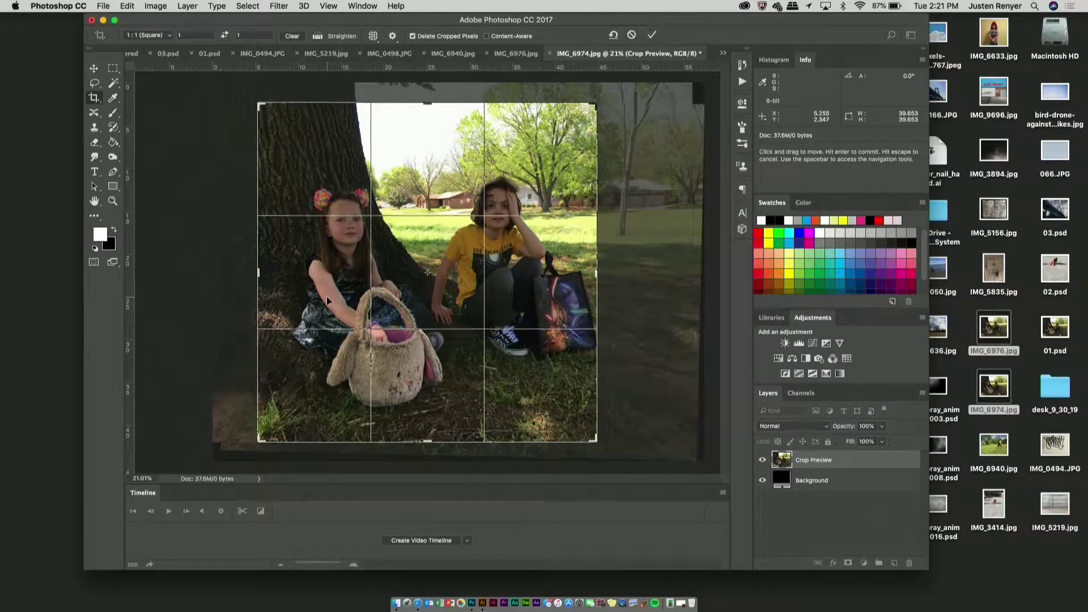
key(Return)
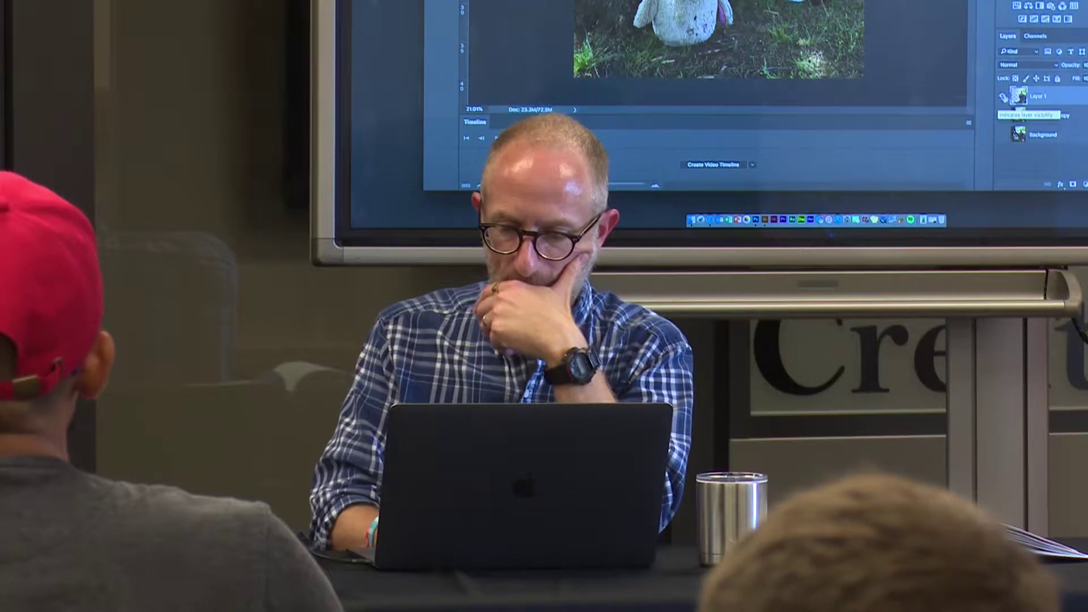
click(1002, 98)
click(1003, 98)
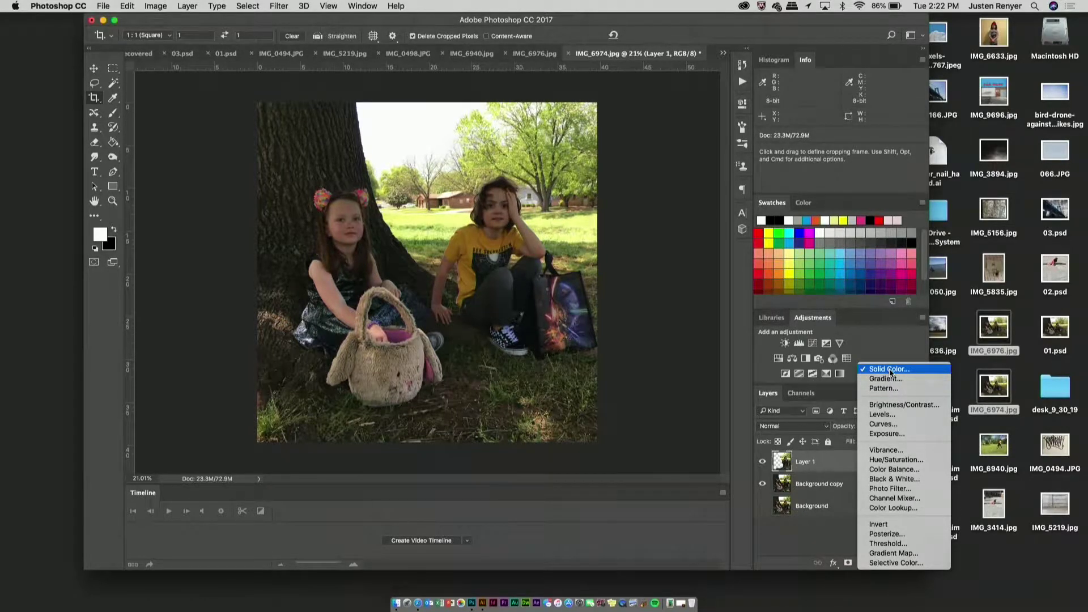
- Add a Curves adjustment layer above Layer 1 and darken the shadows with a point near input 19, output 11
click(882, 425)
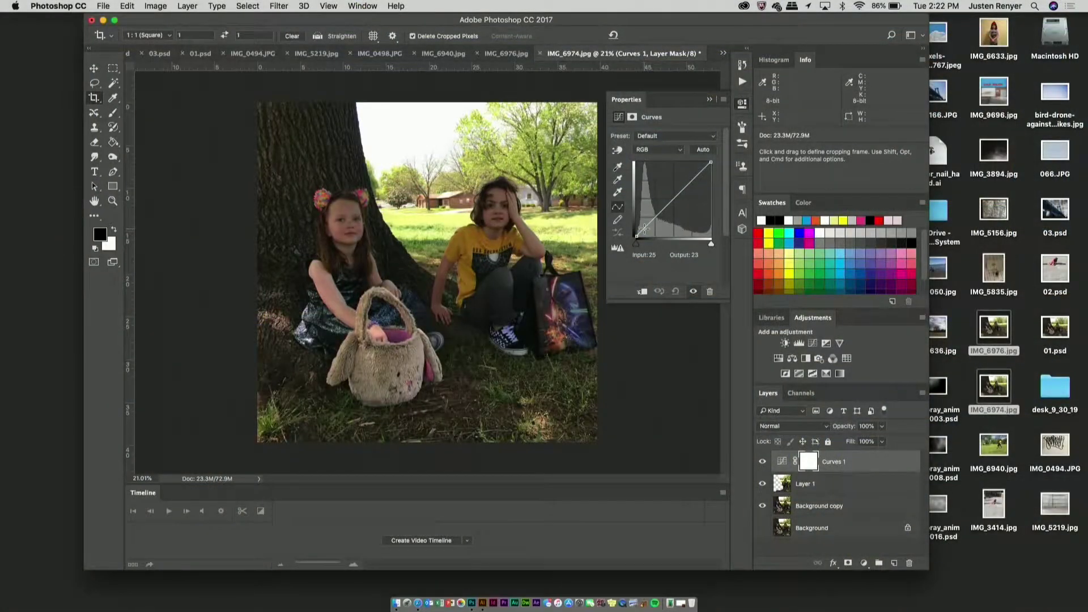
drag(644, 229, 645, 228)
drag(645, 229, 641, 232)
key(Down)
key(Down)
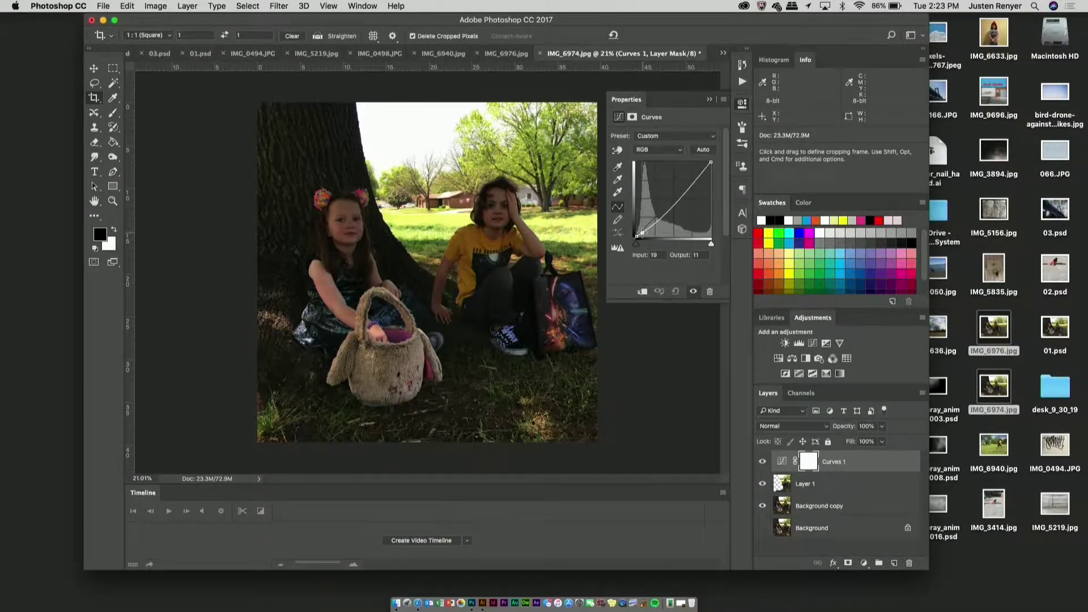
drag(643, 233, 640, 234)
- Shape the rest of the RGB curve with points at about input 54/output 57, input 152/output 173 and input 224/output 220
click(656, 218)
drag(657, 219, 652, 221)
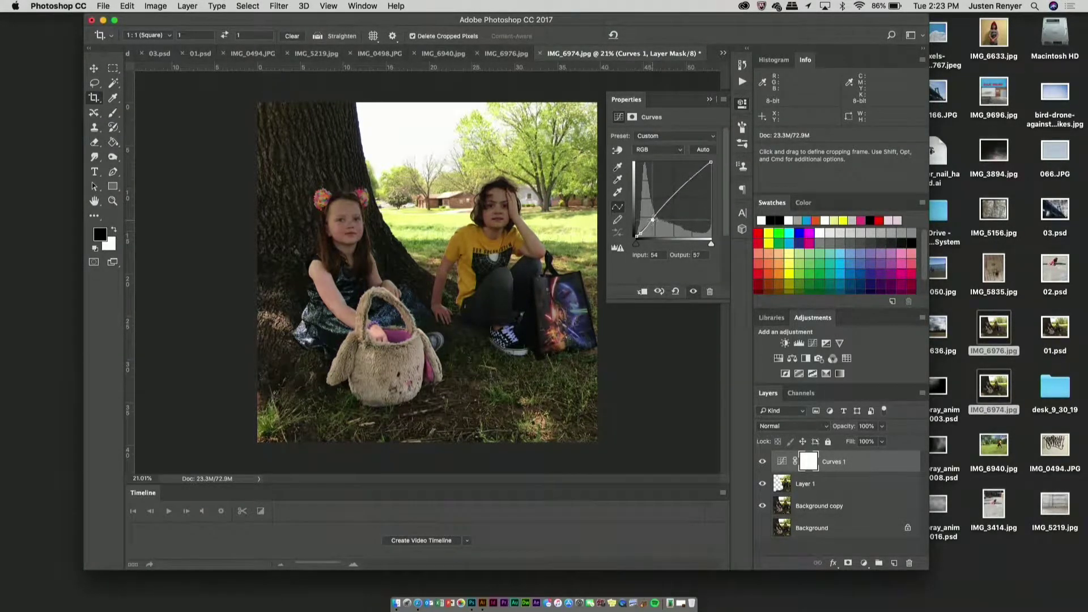
mouse_move(688, 180)
mouse_down()
mouse_move(667, 199)
mouse_move(680, 187)
mouse_up()
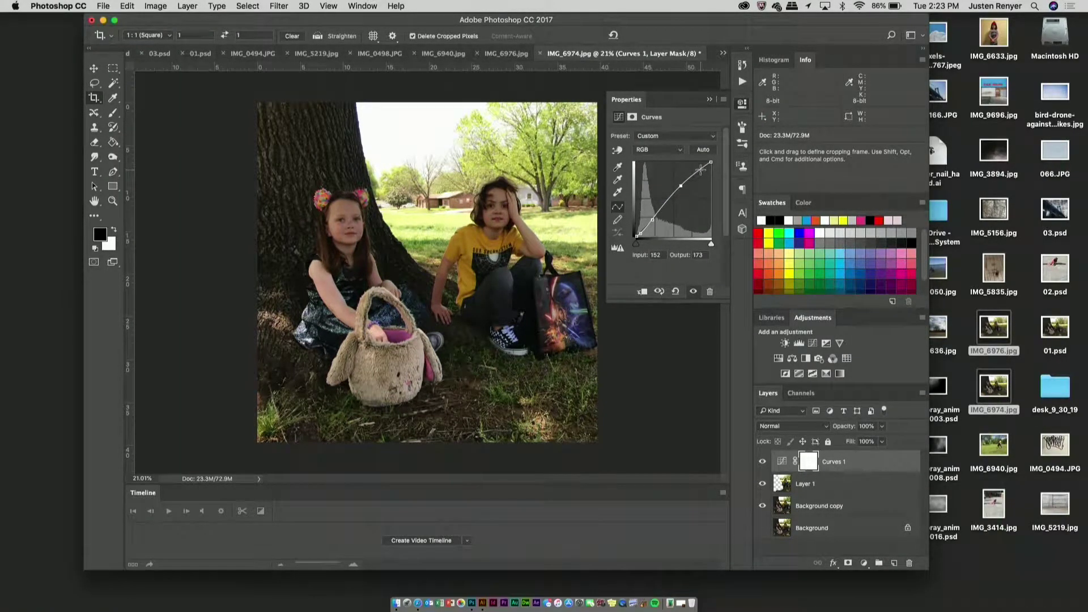
click(700, 170)
drag(703, 173, 702, 172)
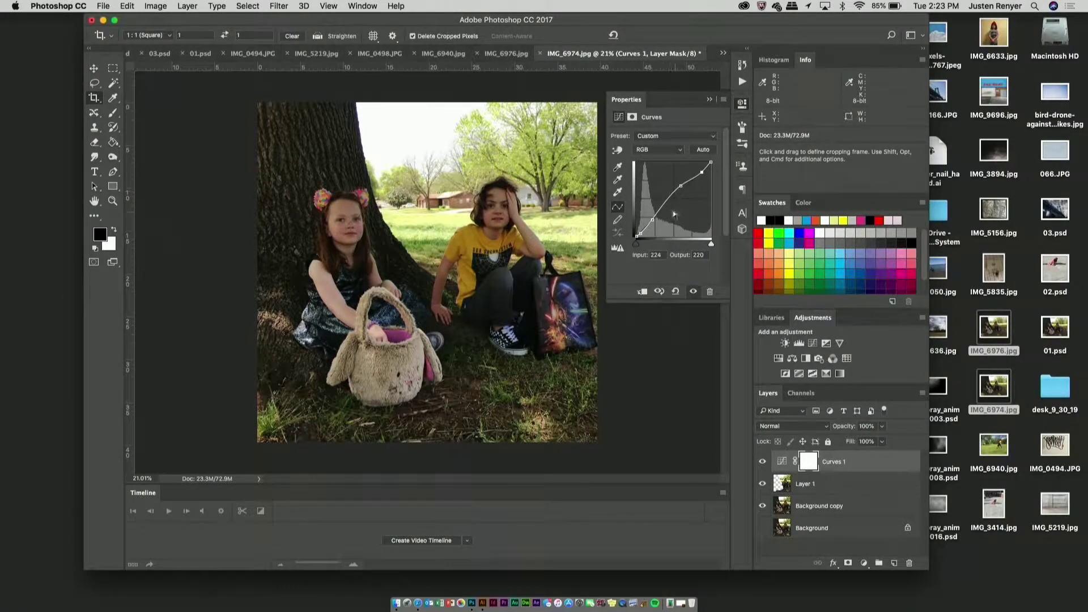
- Compare the image with the Curves 1 layer hidden and shown, and check its opacity control, keeping it at 100%
drag(681, 186, 702, 173)
click(709, 99)
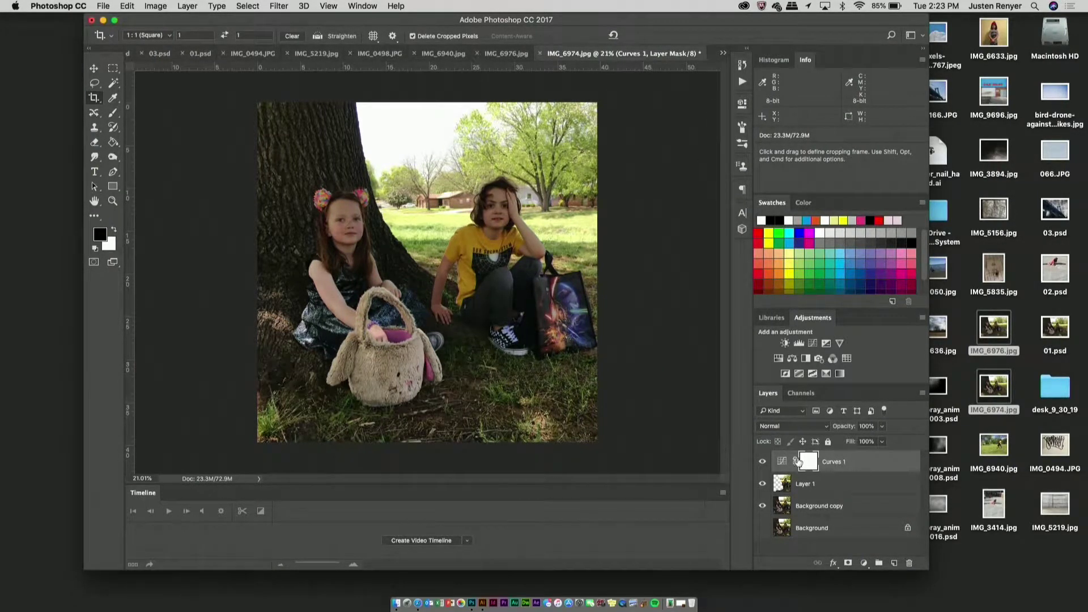
click(864, 489)
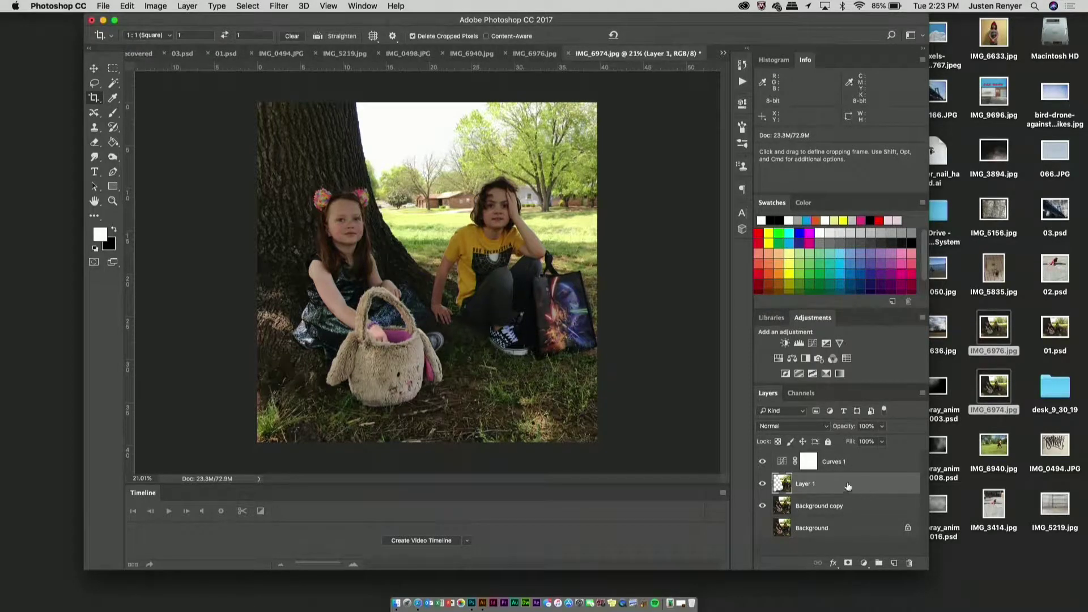
click(865, 466)
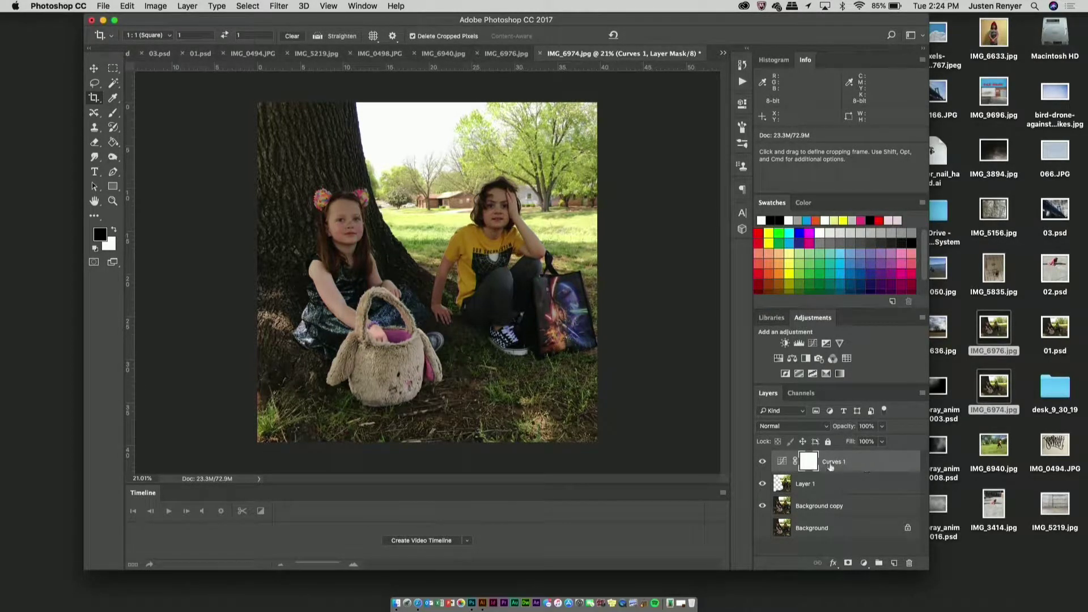
click(762, 462)
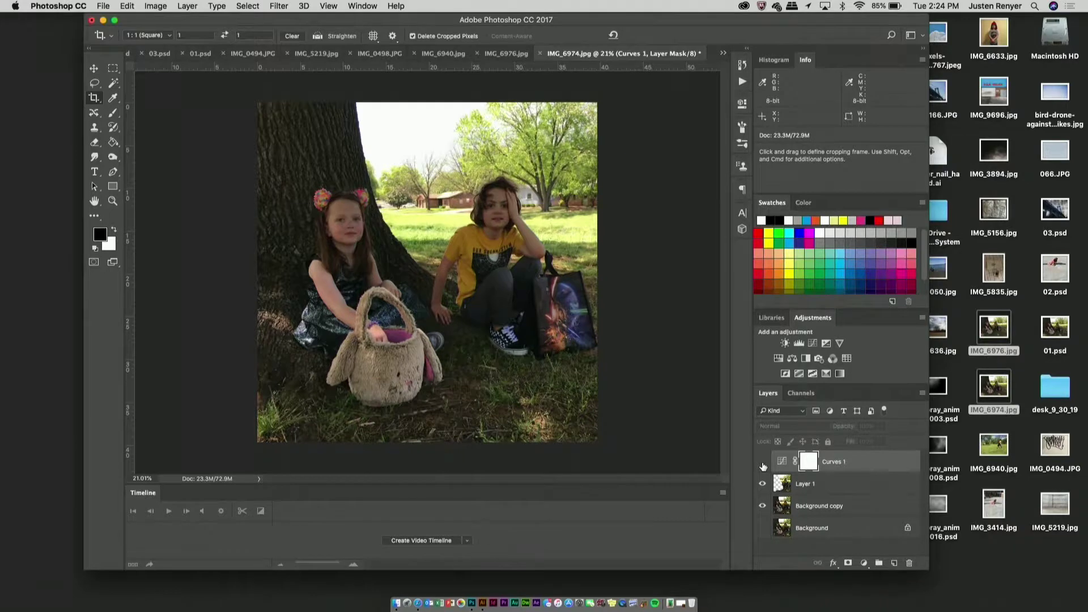
click(762, 462)
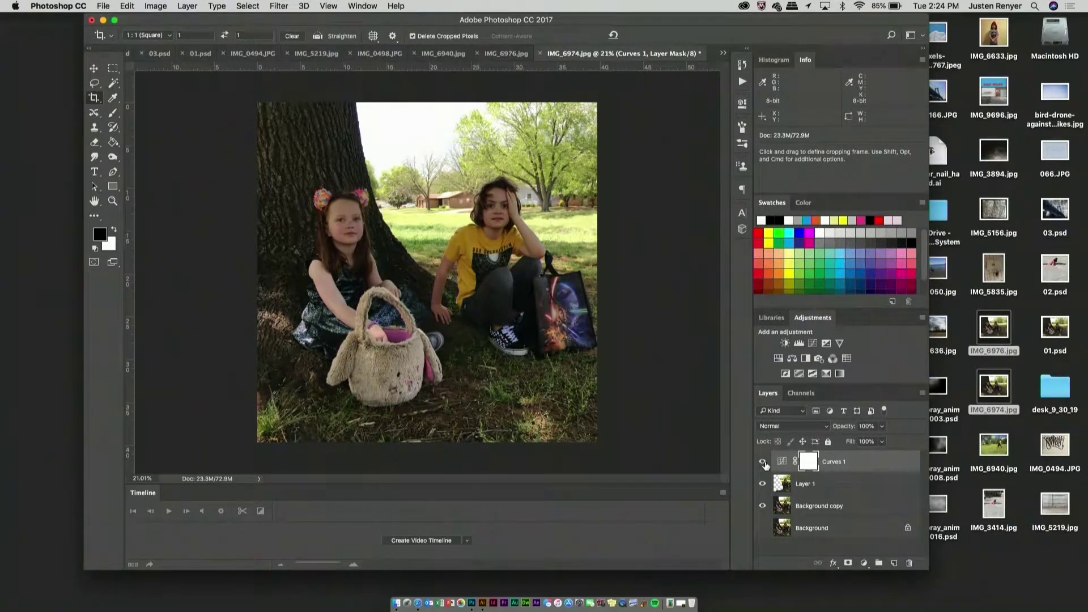
click(882, 426)
mouse_move(881, 442)
mouse_down()
mouse_move(817, 445)
mouse_move(894, 446)
mouse_up()
click(904, 434)
- Add a Hue/Saturation adjustment layer above Curves 1 and set its Saturation to -1
click(865, 563)
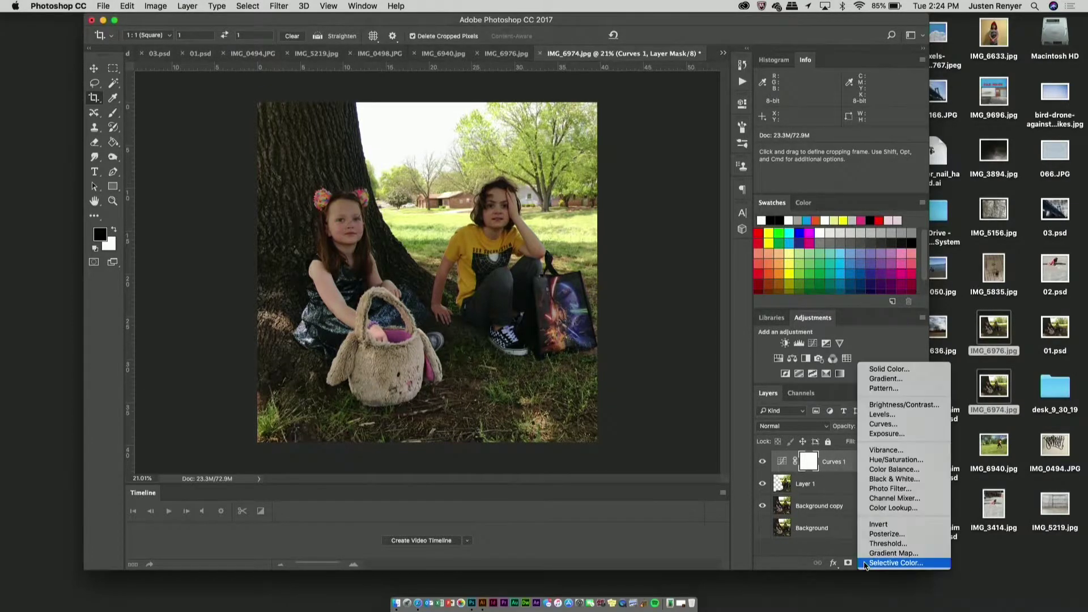
click(883, 461)
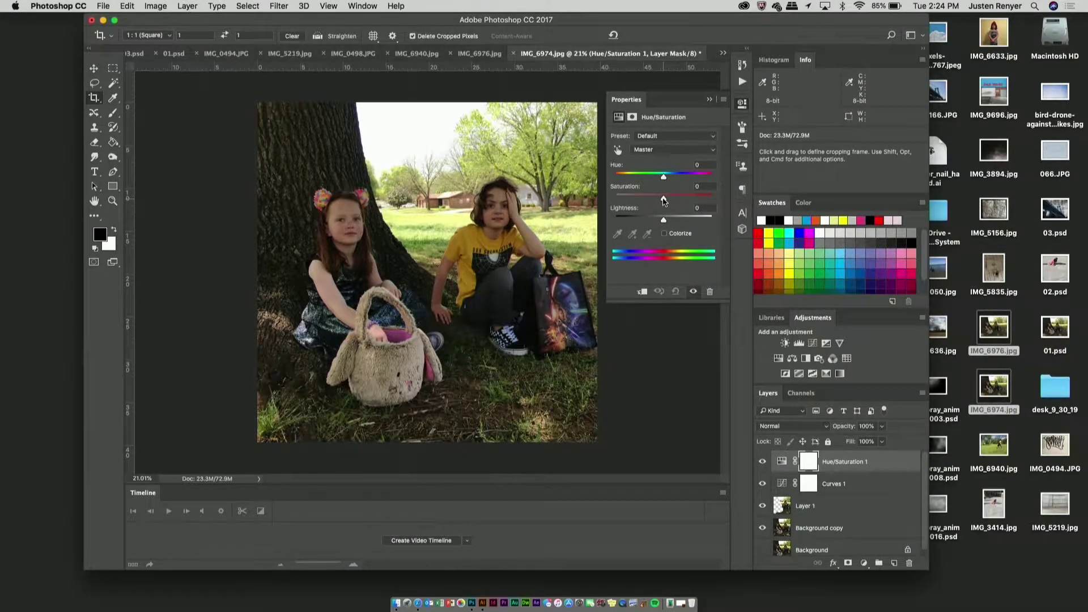
drag(664, 201, 664, 201)
- Try shifting the Hue/Saturation layer's hue to +180 and return it close to its original setting
drag(663, 179, 730, 188)
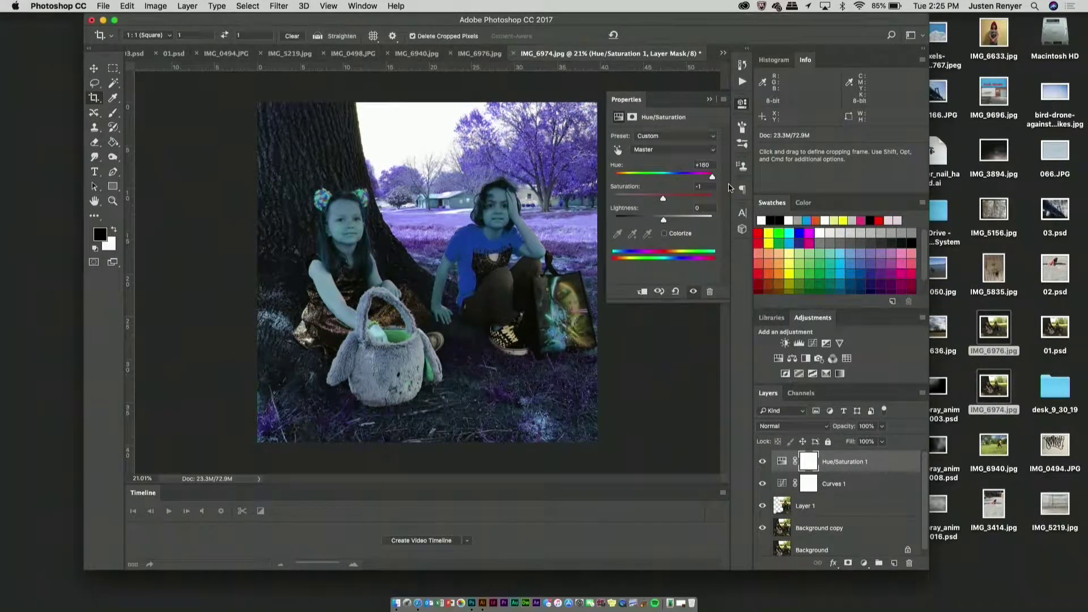
mouse_move(730, 188)
mouse_down()
mouse_move(679, 188)
mouse_move(720, 188)
mouse_up()
drag(712, 180, 664, 182)
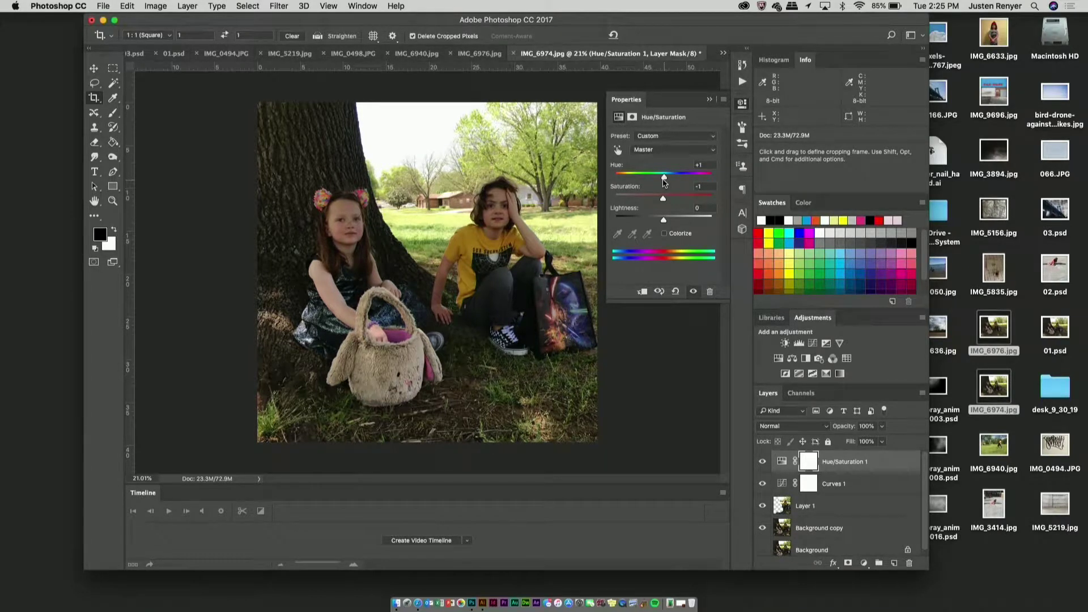
drag(665, 176, 663, 178)
- Raise the saturation slightly, fine-tune the lightness of the Hue/Saturation layer and close its properties
drag(663, 198, 669, 201)
drag(664, 223, 665, 222)
click(710, 100)
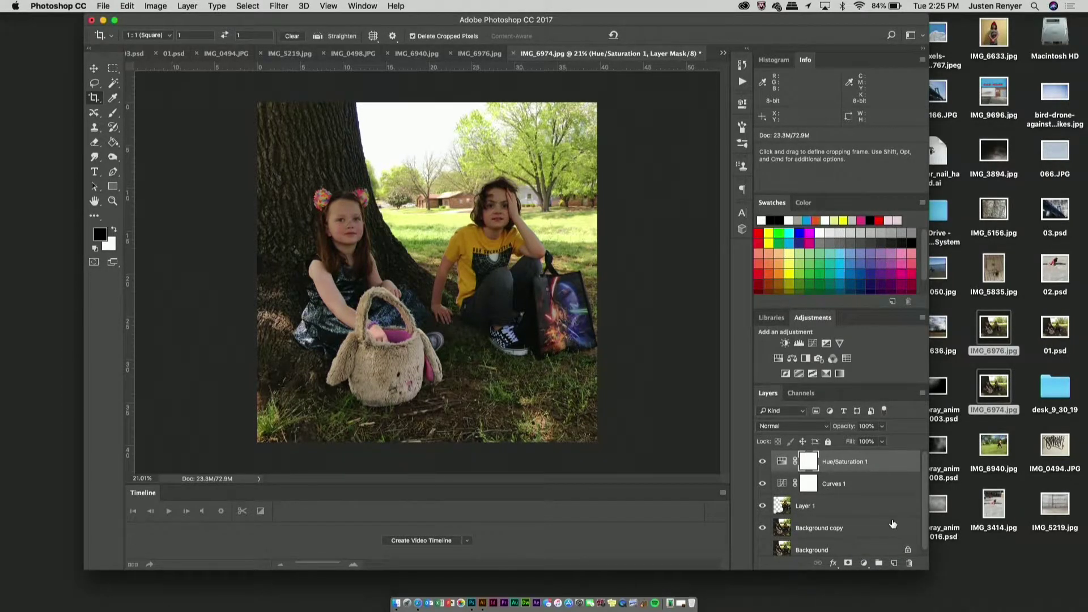
- Save the layered composite to the Desktop as a Photoshop file named after the two children, with Maximize Compatibility on
scroll(848, 503, down, 1)
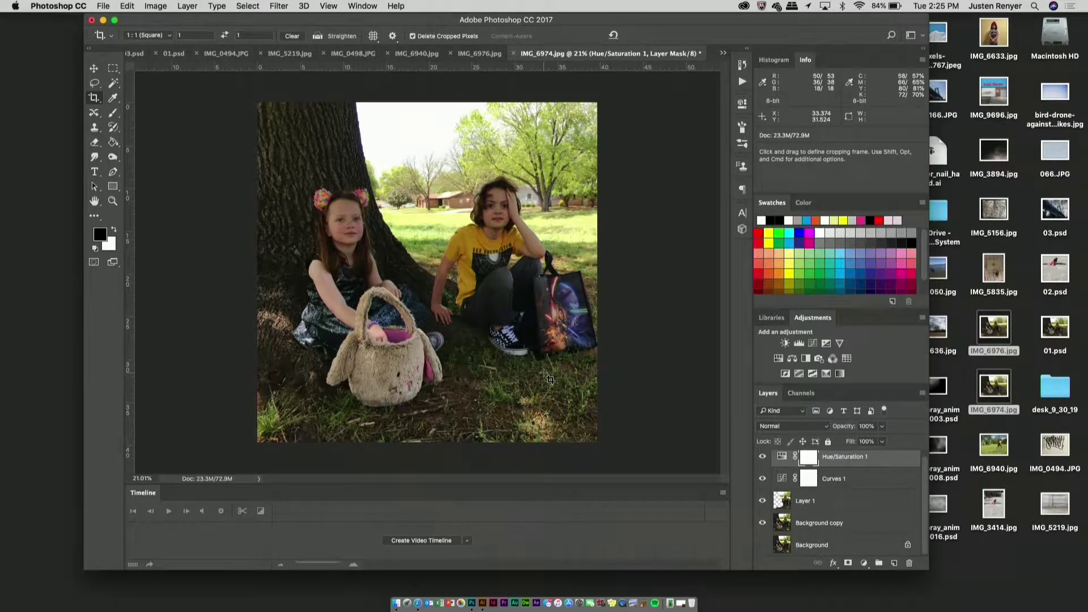
click(103, 6)
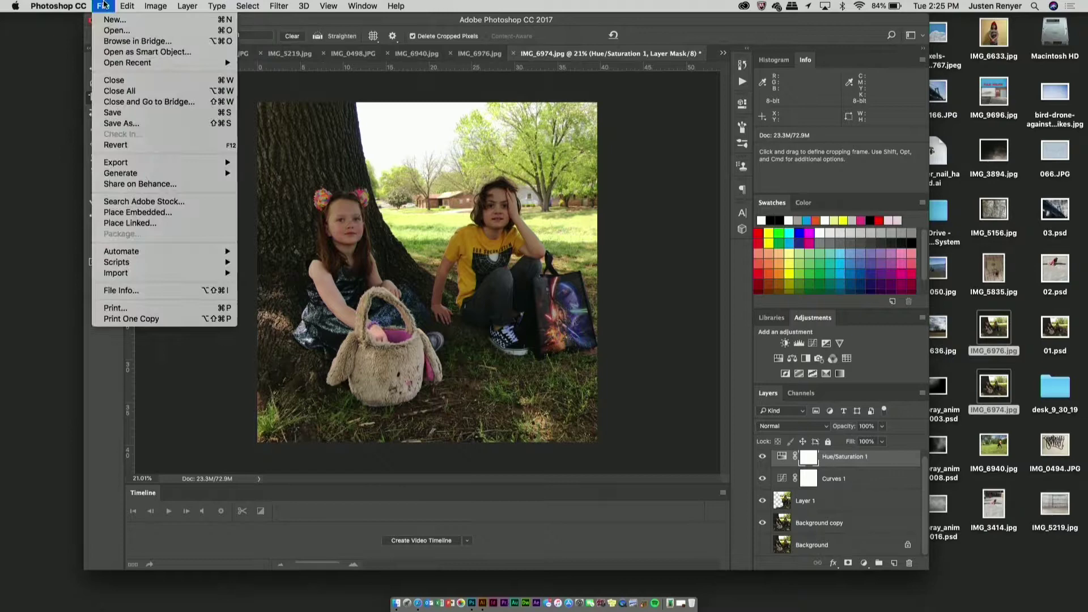
click(122, 123)
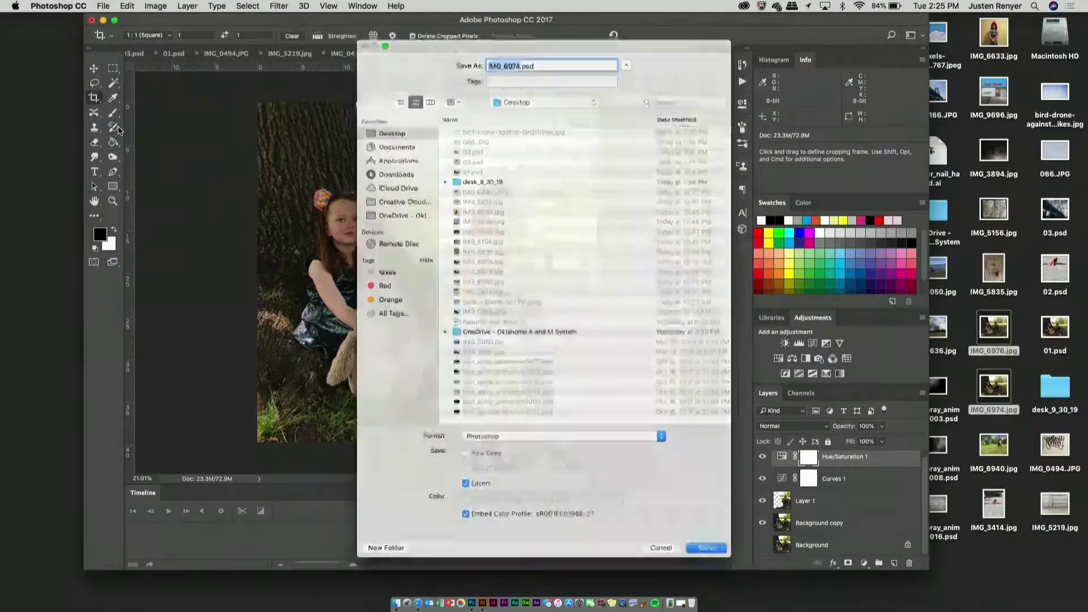
text(jul)
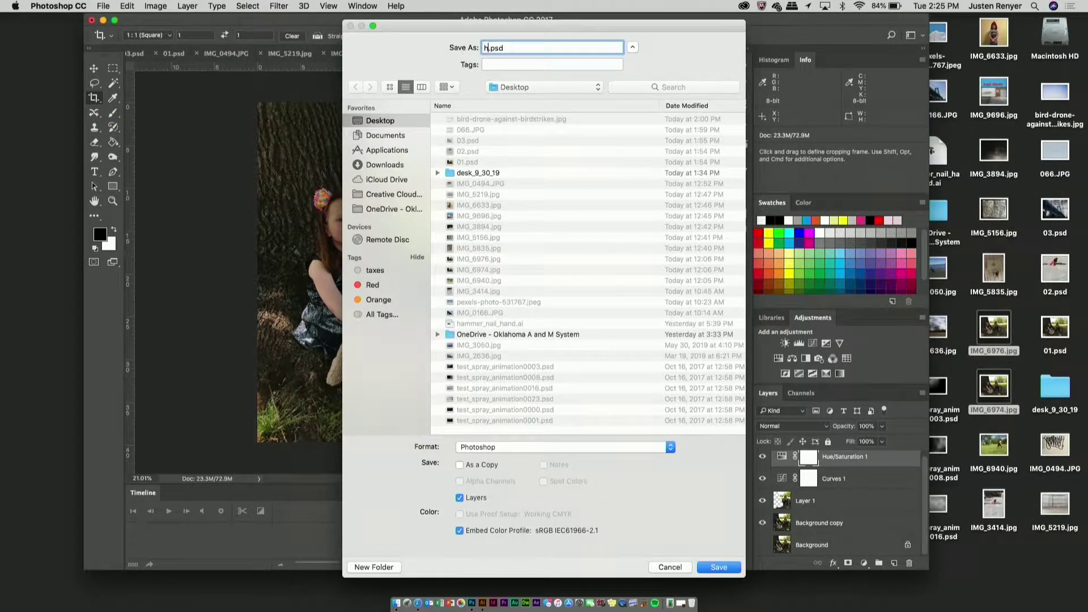
text(es_and_hudson)
click(719, 567)
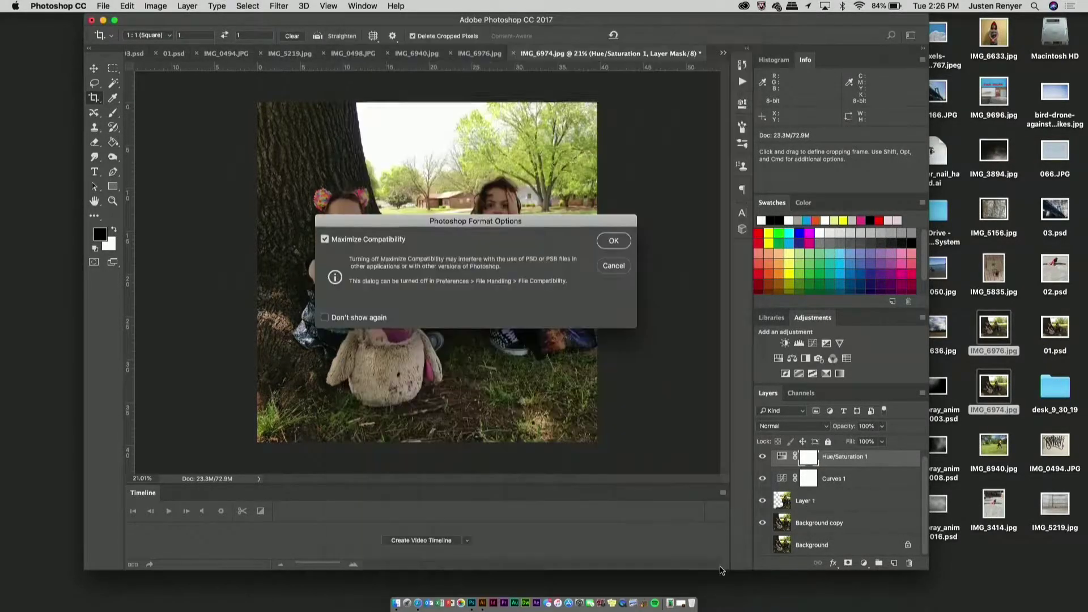
click(612, 241)
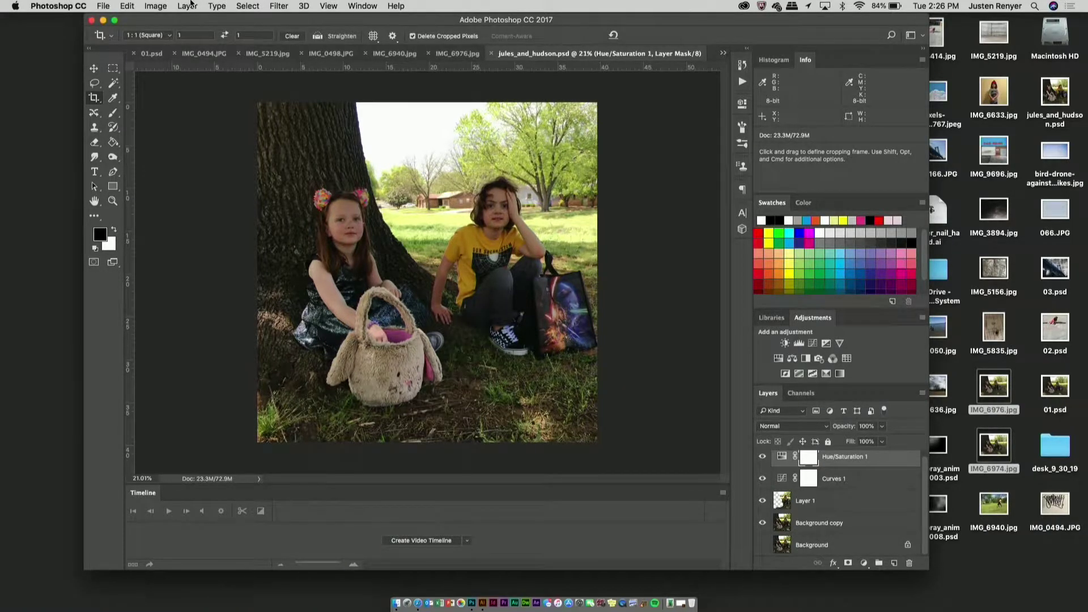
click(102, 7)
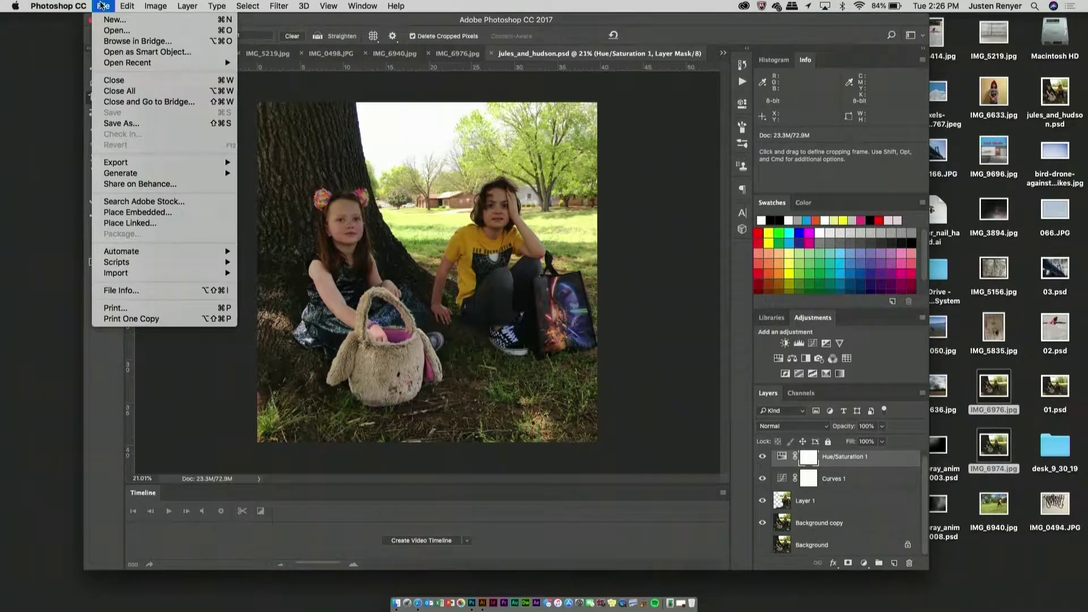
mouse_move(154, 4)
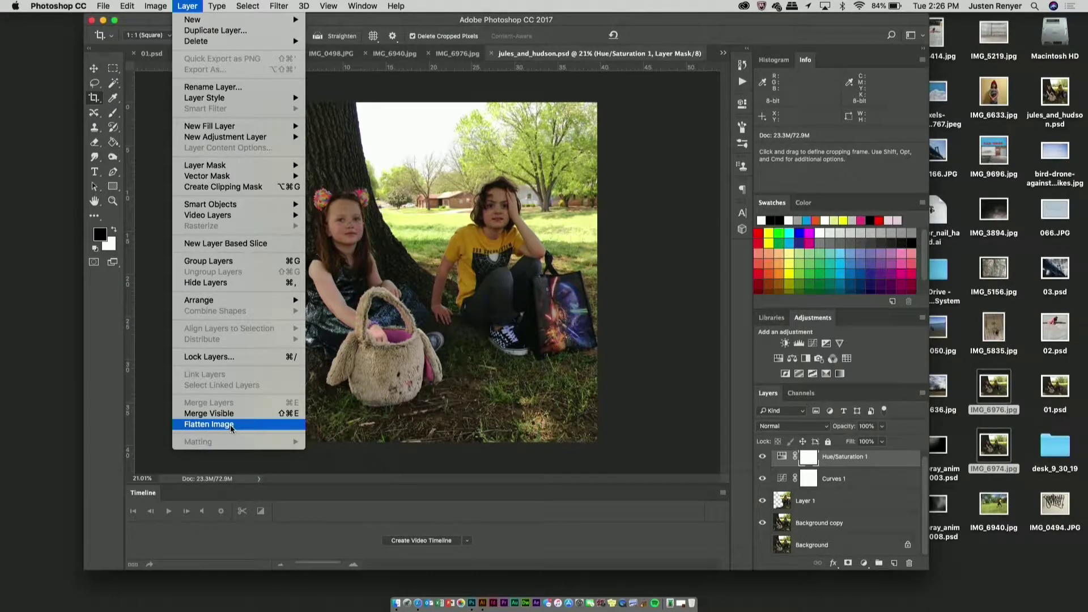
click(434, 366)
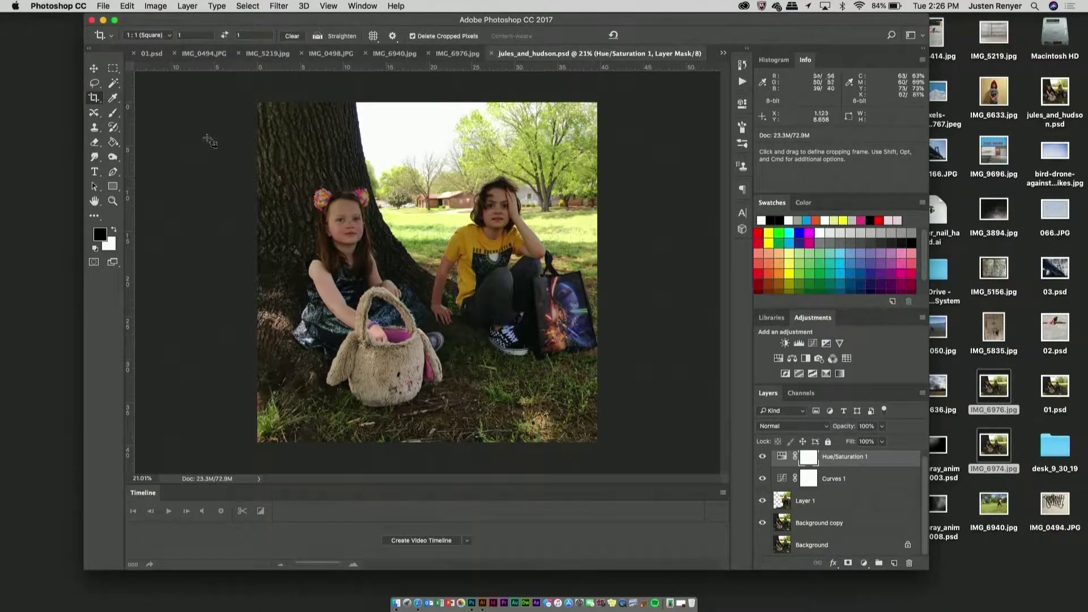
- Select the white sky with the Magic Wand at tolerance 22 and add a new layer directly above Layer 1
click(113, 83)
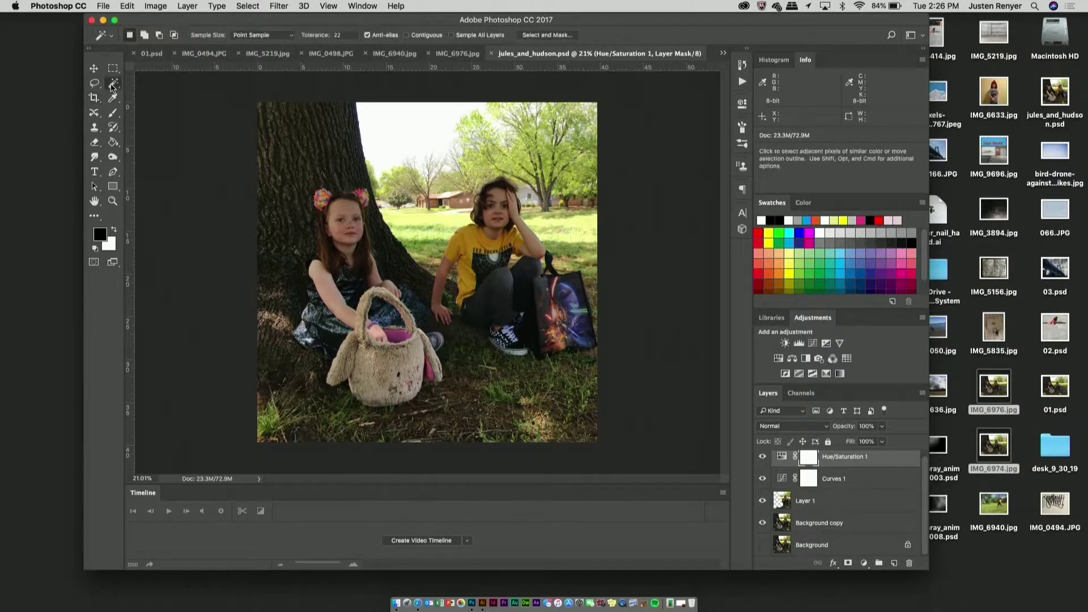
click(401, 132)
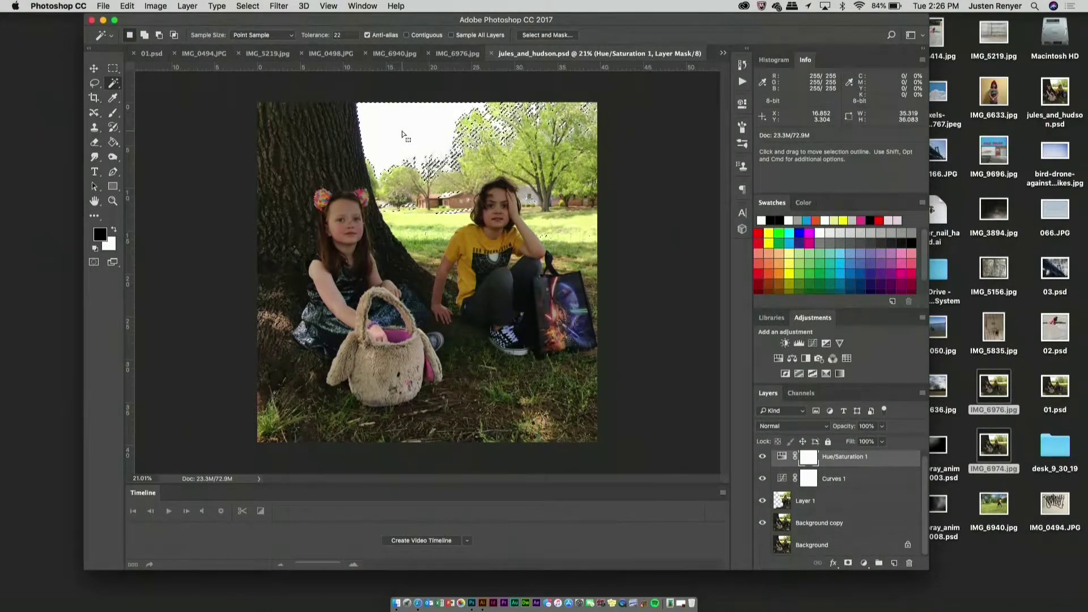
click(832, 503)
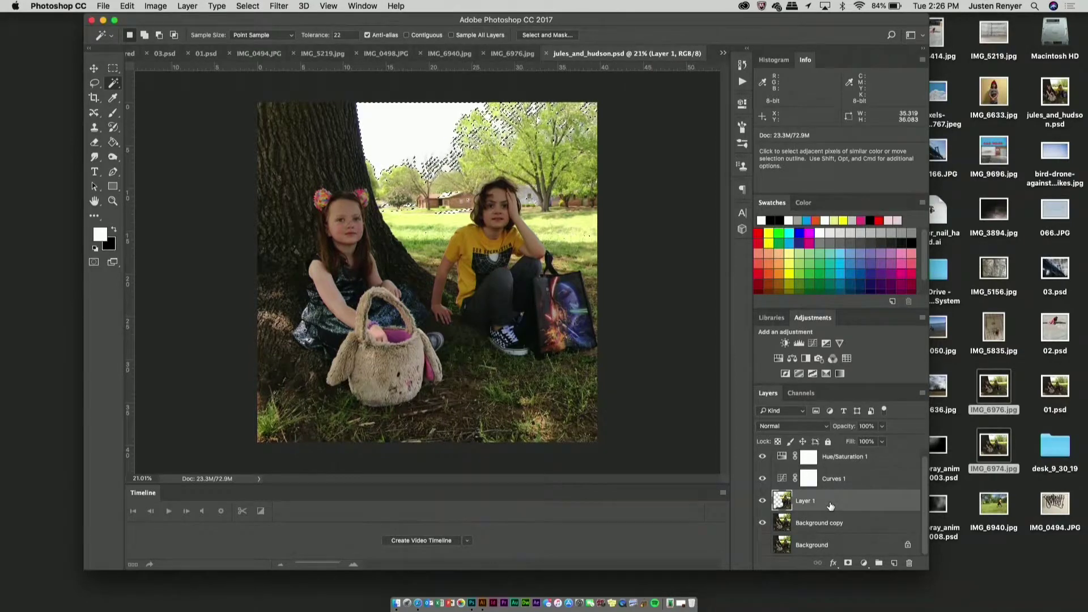
click(894, 563)
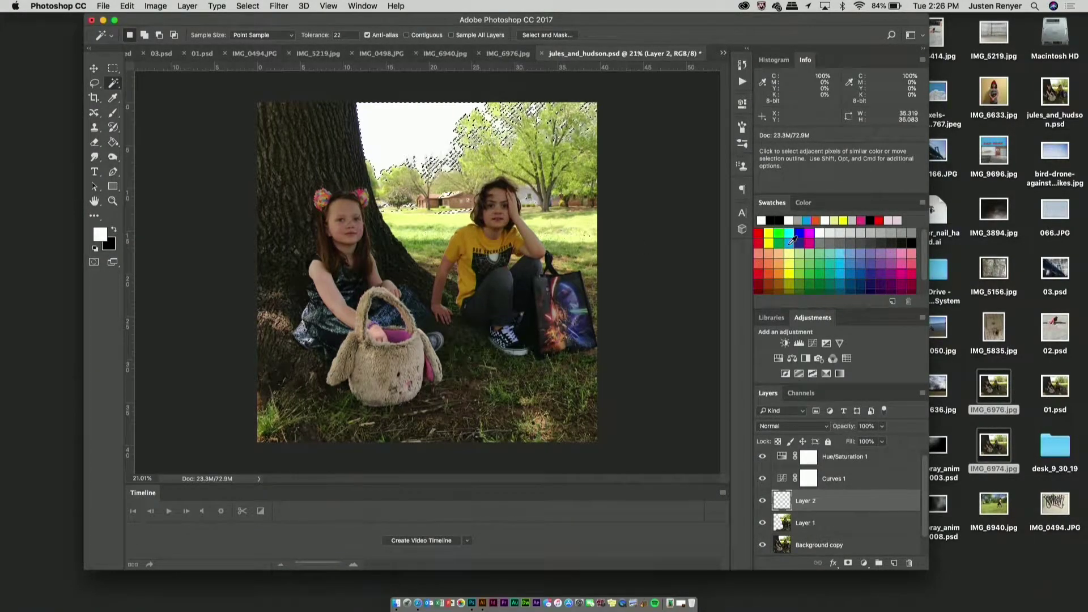
- Paint the selected sky light blue on Layer 2 with a soft 700 px brush at 0% hardness
click(793, 240)
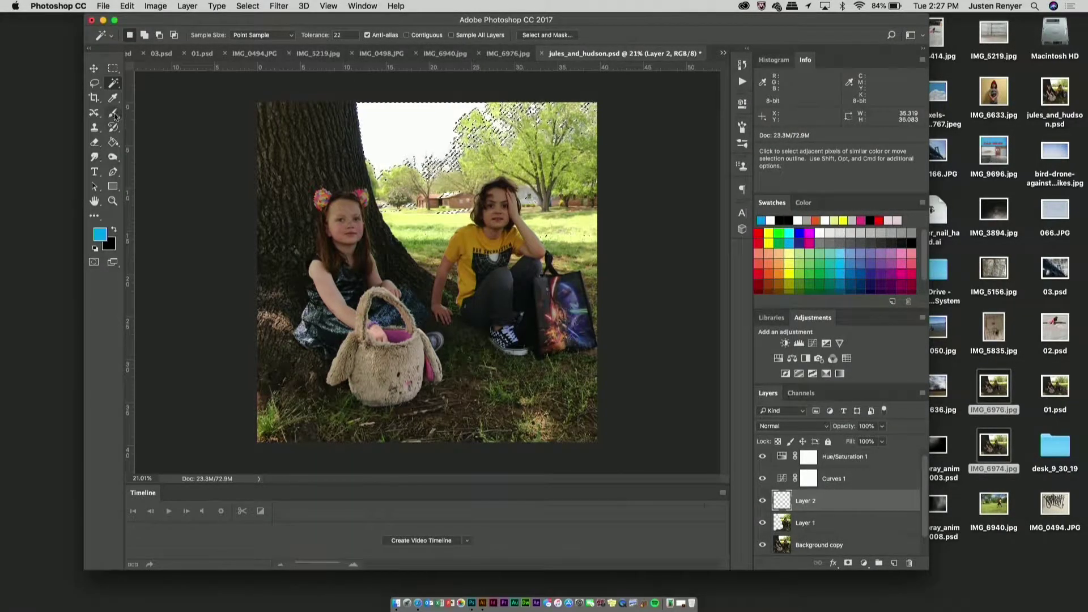
click(113, 112)
click(143, 35)
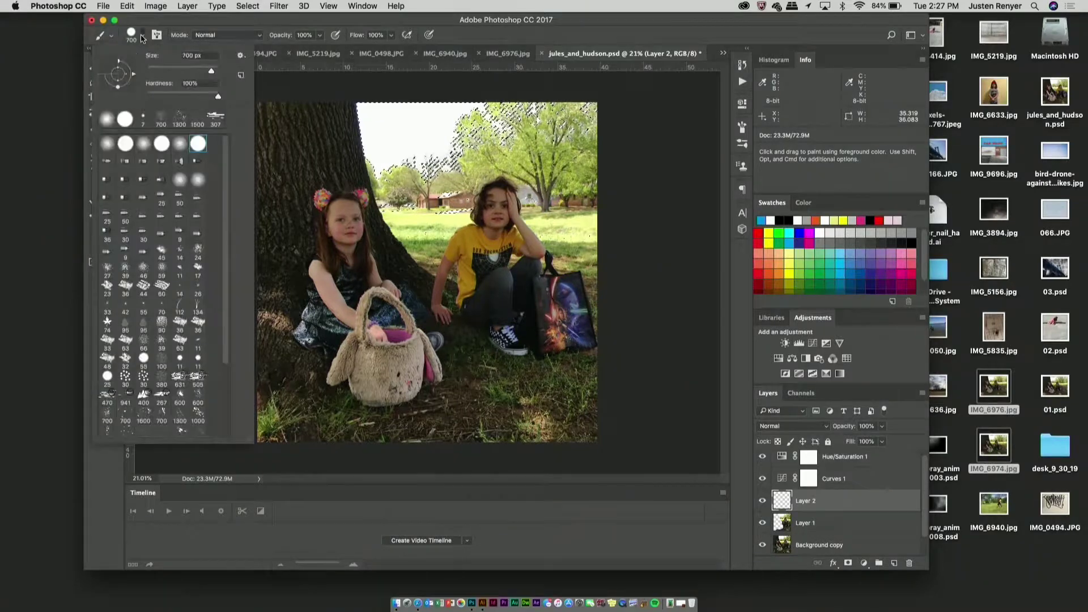
drag(219, 98, 152, 92)
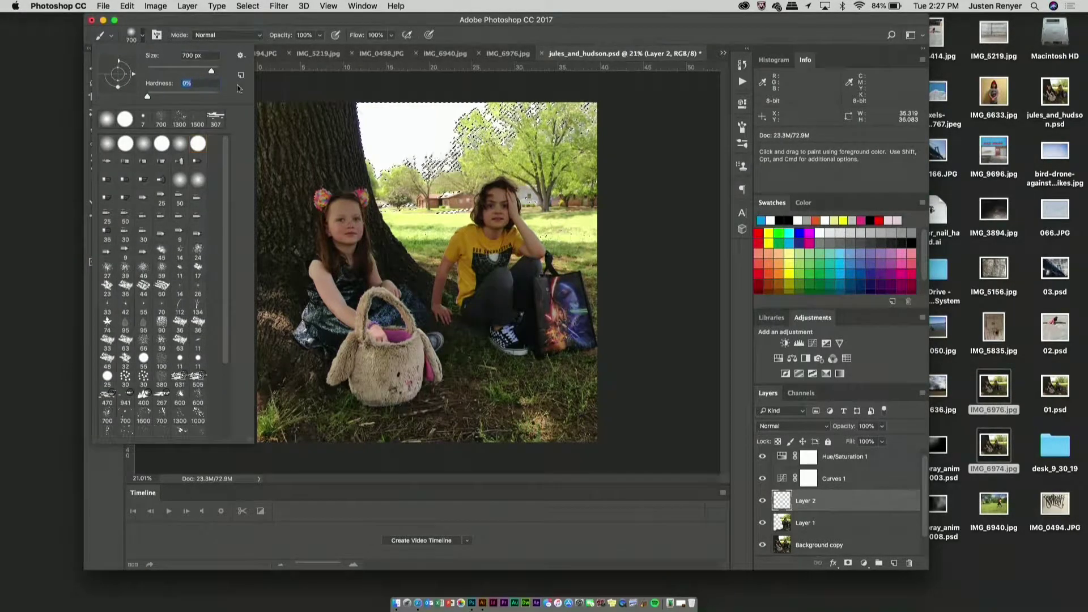
click(389, 99)
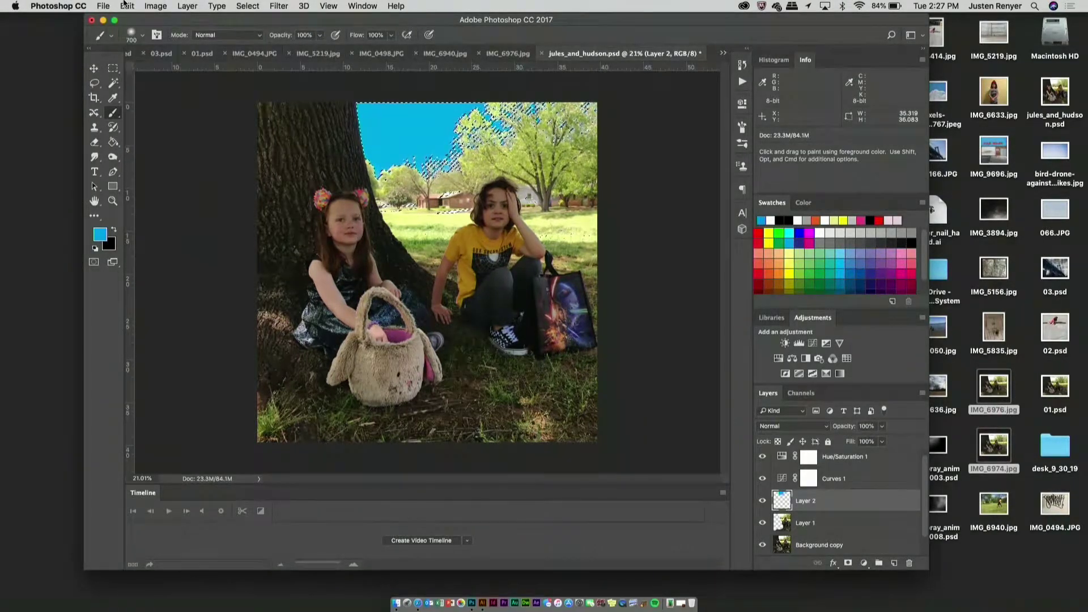
- Fade the blue brush stroke in the sky to 36% opacity in Normal mode
click(126, 6)
click(155, 59)
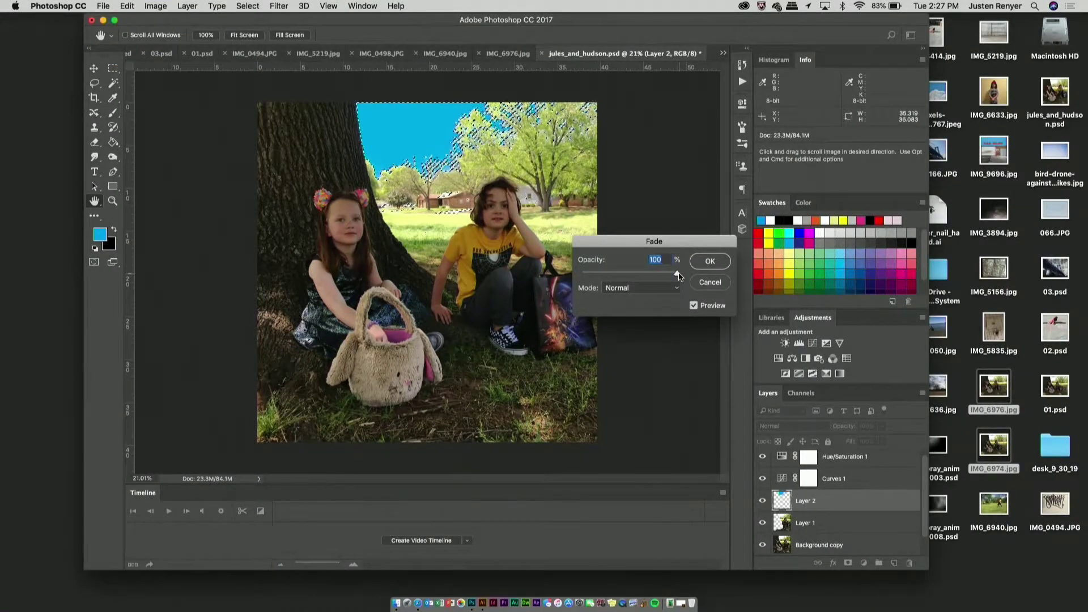
drag(679, 276, 616, 275)
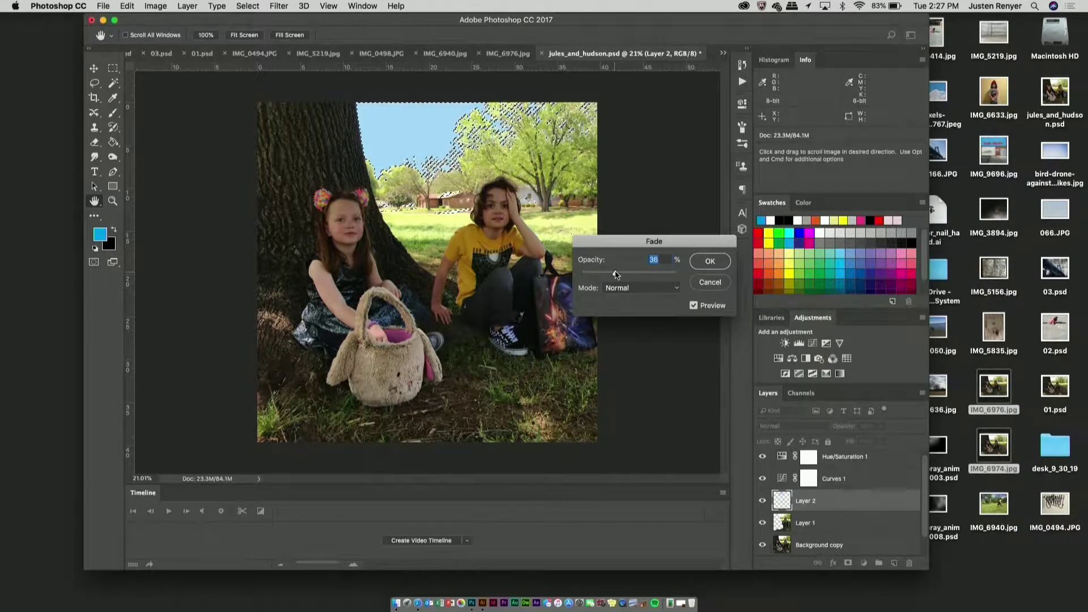
click(712, 261)
key(b)
- Deselect the sky and flatten the image, discarding the hidden layers
click(113, 69)
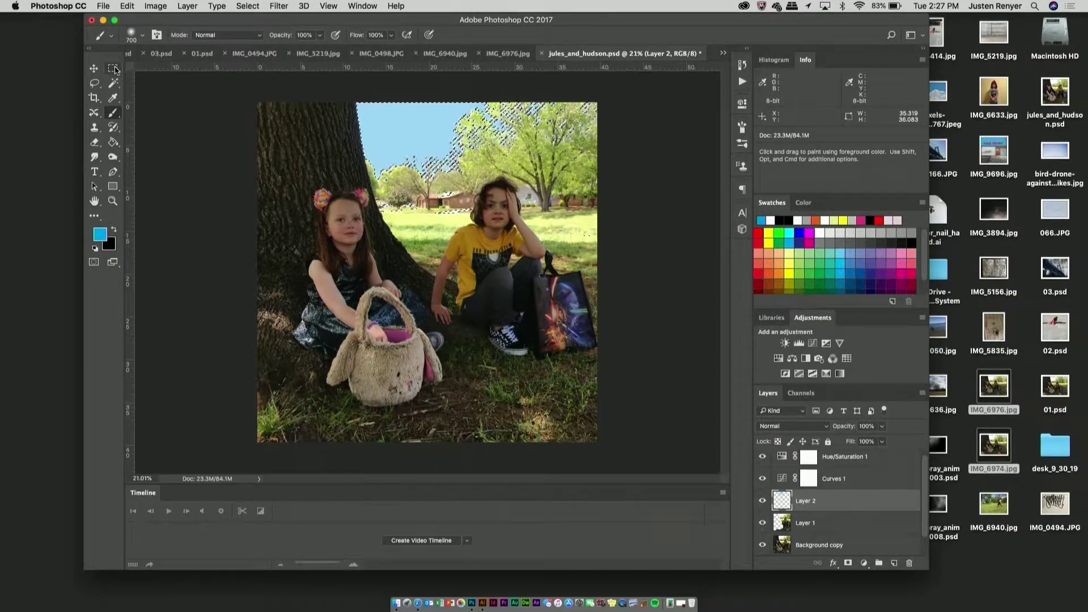
click(182, 194)
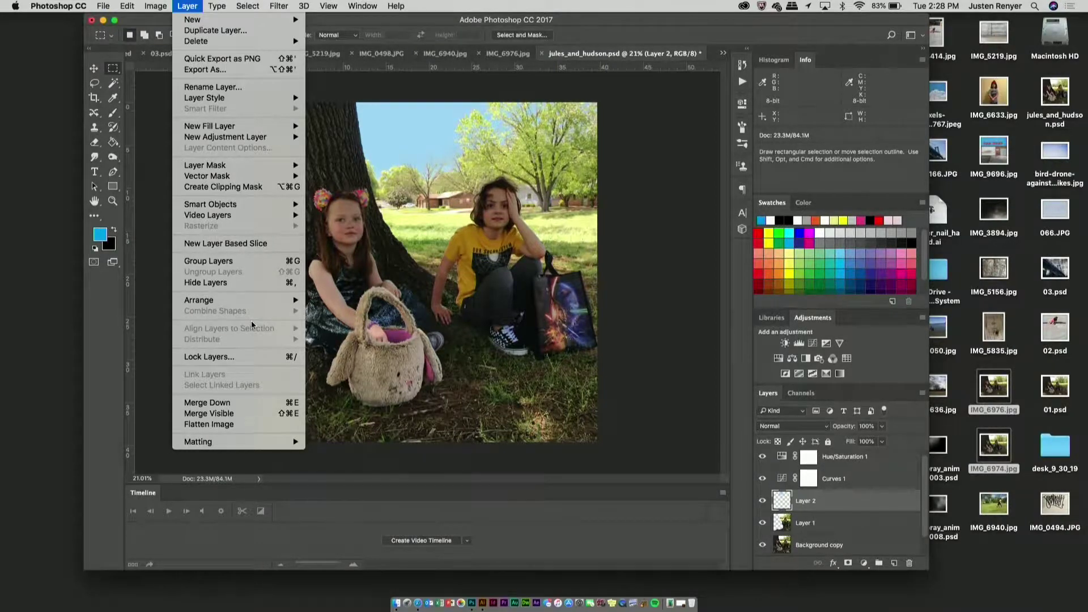
click(247, 429)
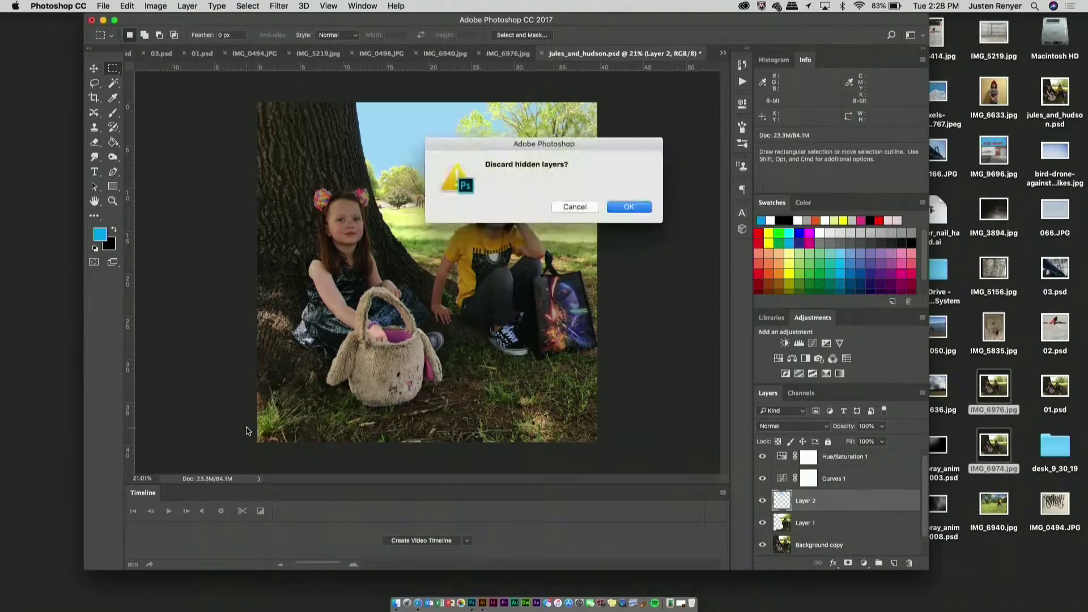
click(629, 208)
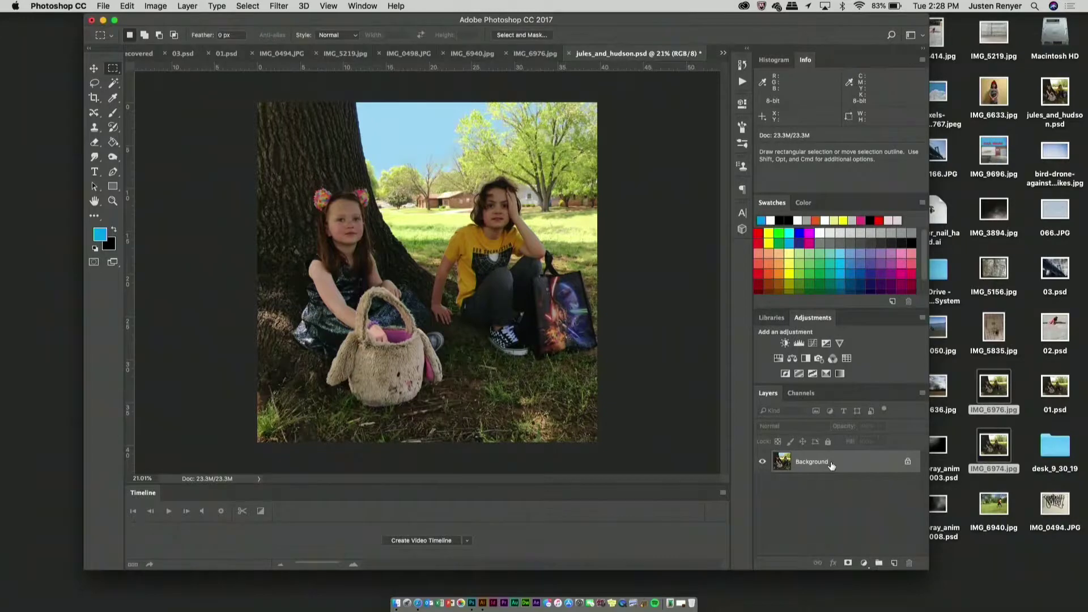
- Save the flattened image to the Desktop as a JPEG with Maximum quality 12 and Baseline ("Standard"), and preview the saved file
click(104, 5)
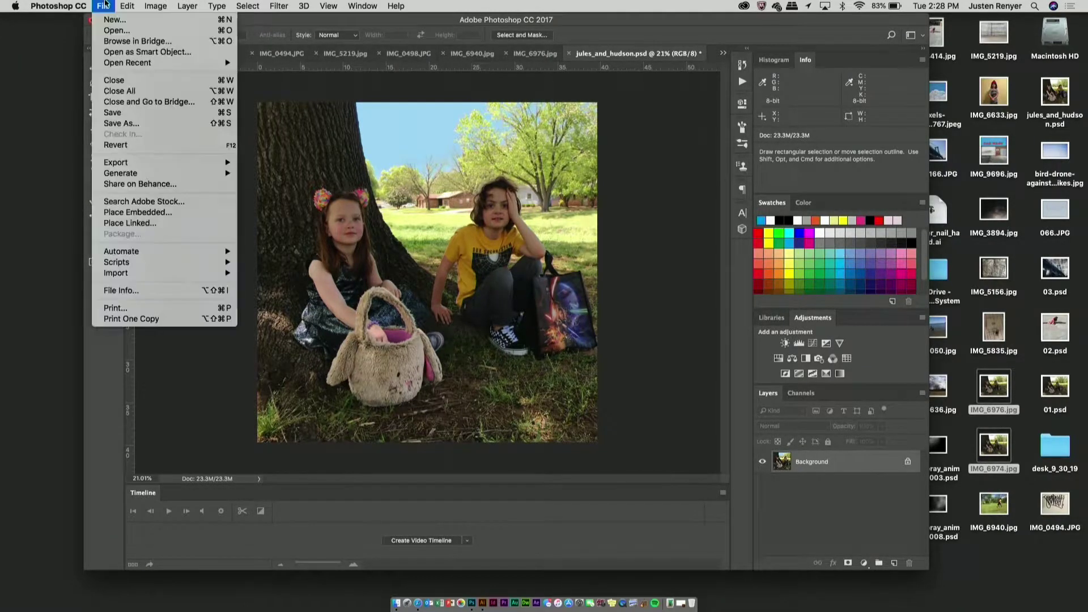
click(130, 114)
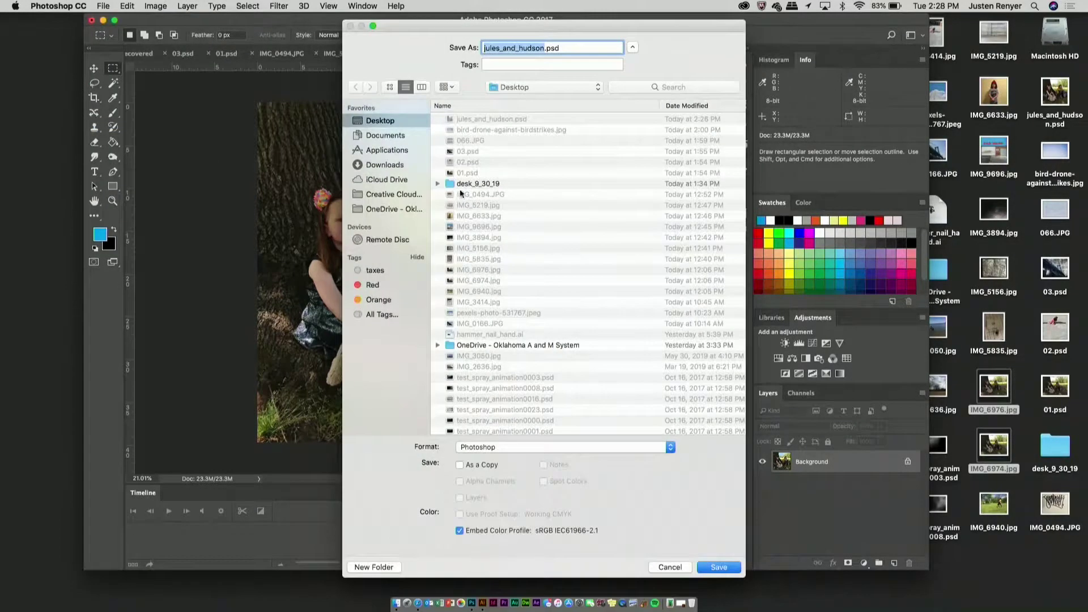
click(526, 446)
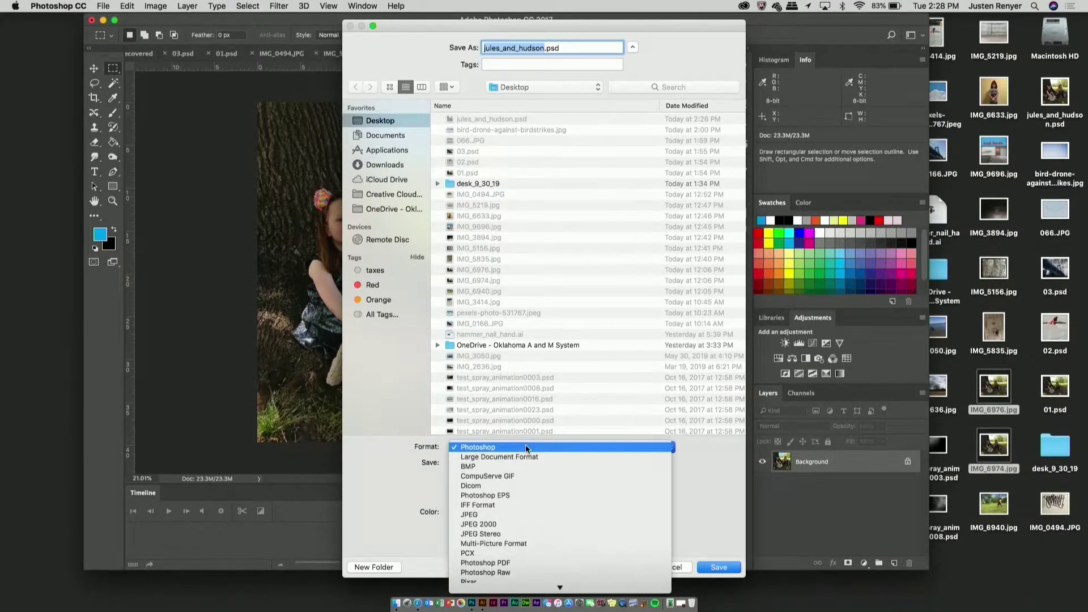
click(493, 476)
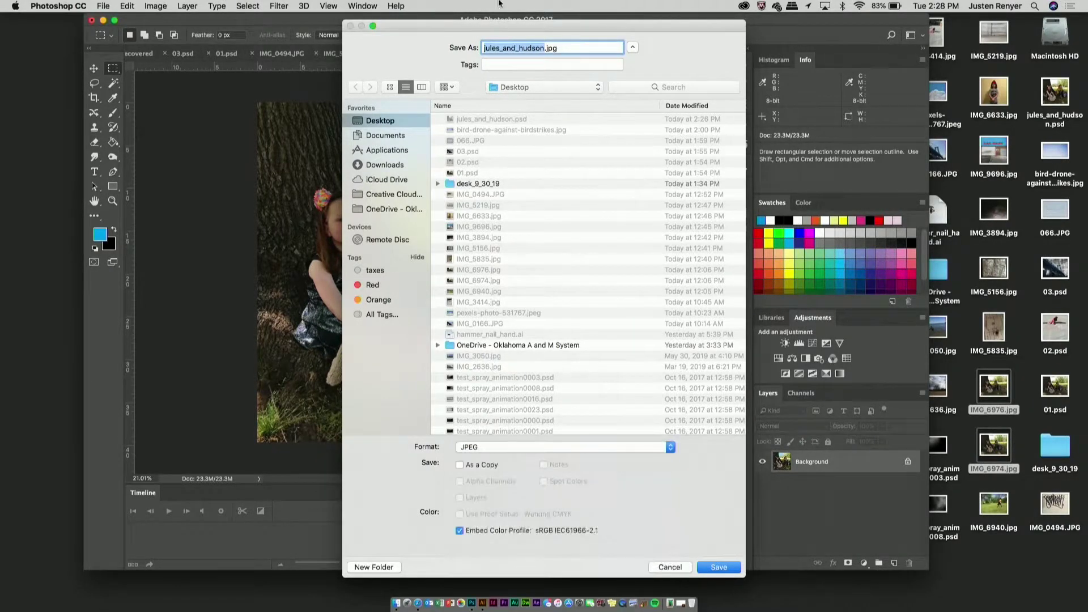
click(718, 567)
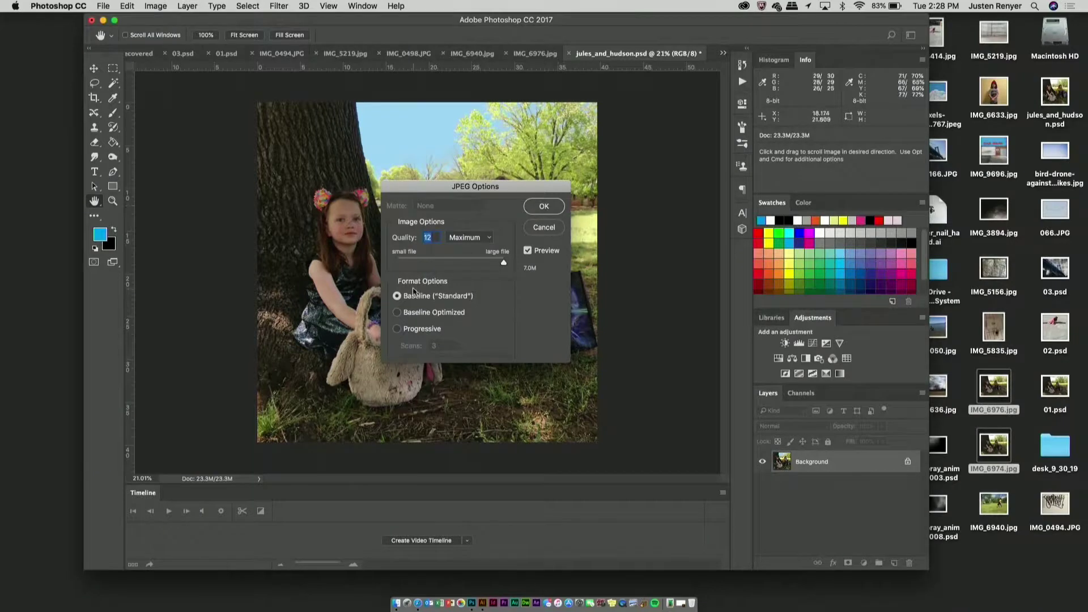
click(544, 207)
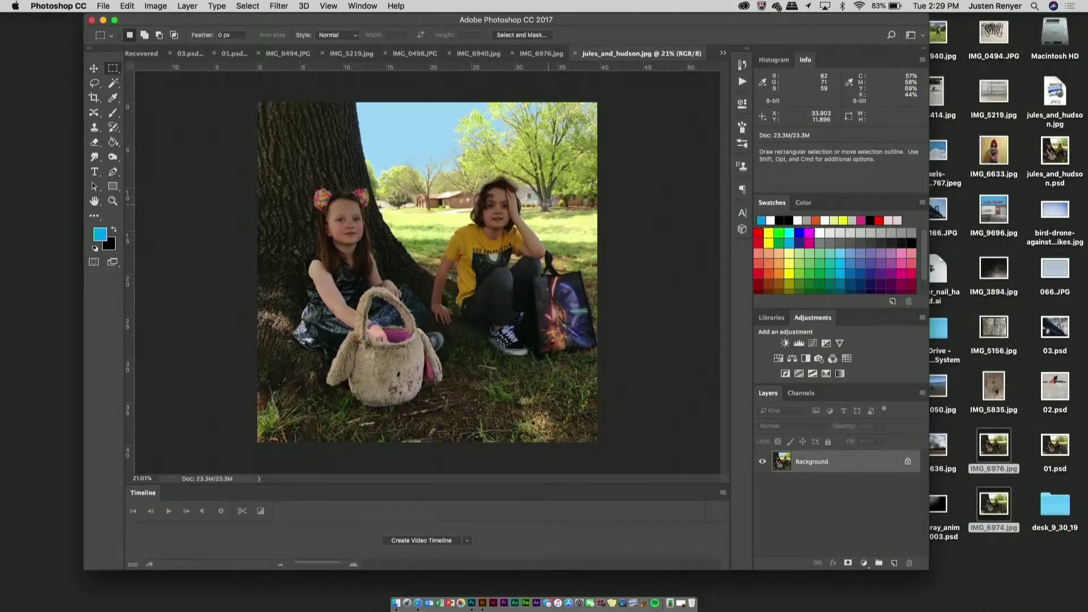
click(1055, 93)
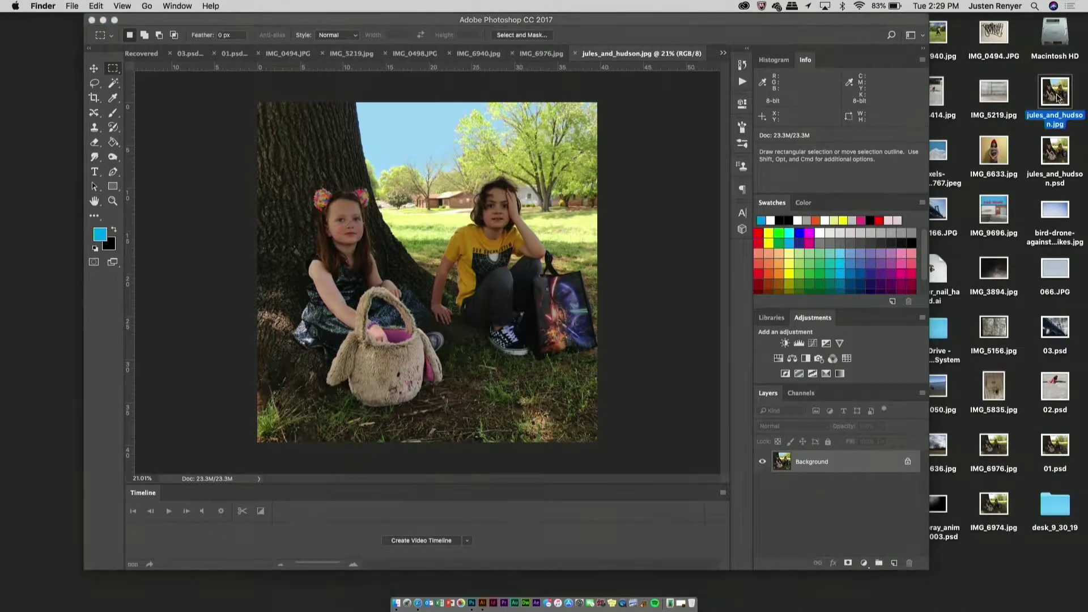
key(space)
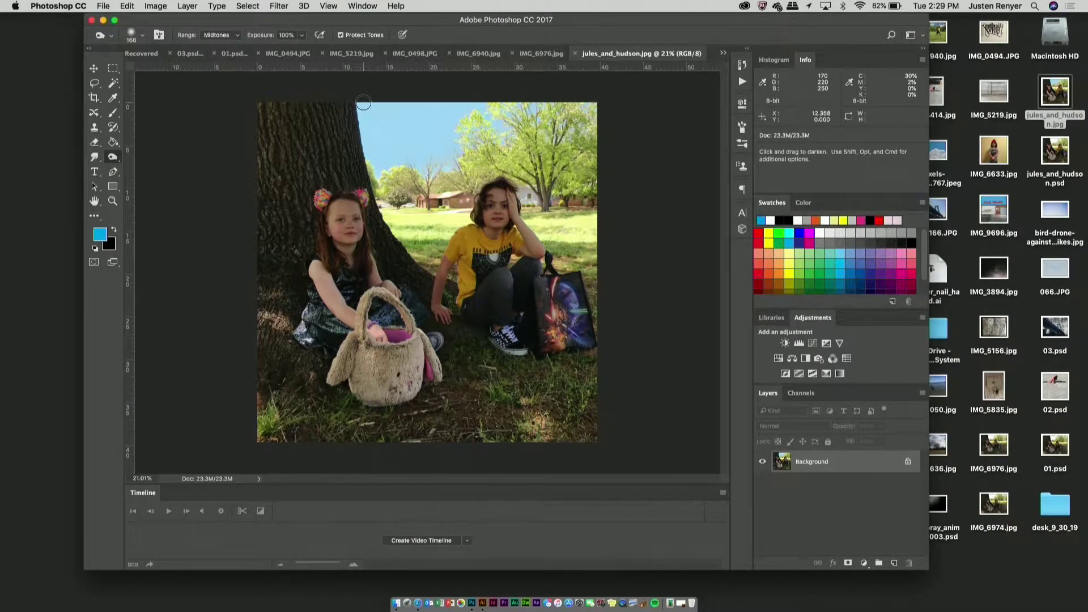
- Darken the sky beside the tree trunk with the Burn tool at 166 px, Midtones, 100% exposure, and look through the brush presets
mouse_move(363, 103)
mouse_down()
mouse_move(366, 129)
mouse_move(366, 105)
mouse_move(371, 125)
mouse_move(402, 116)
mouse_up()
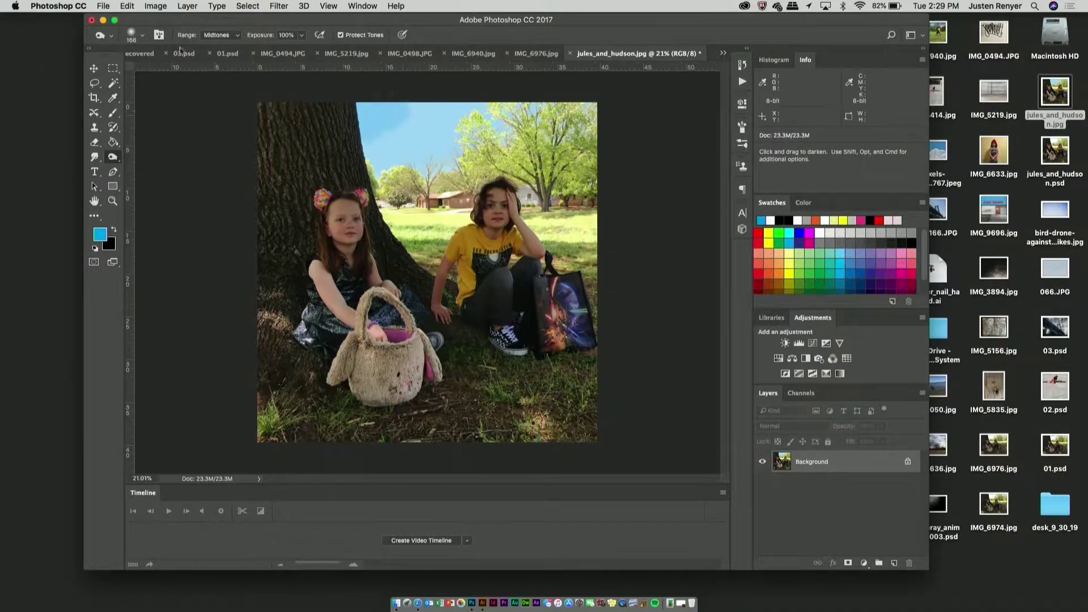
click(144, 37)
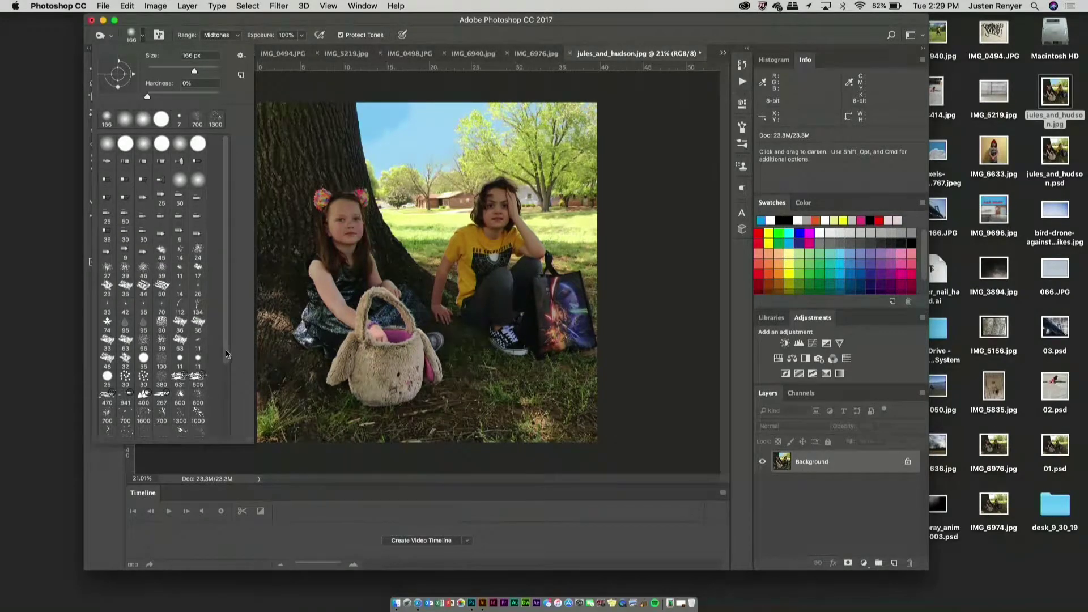
drag(226, 355, 226, 437)
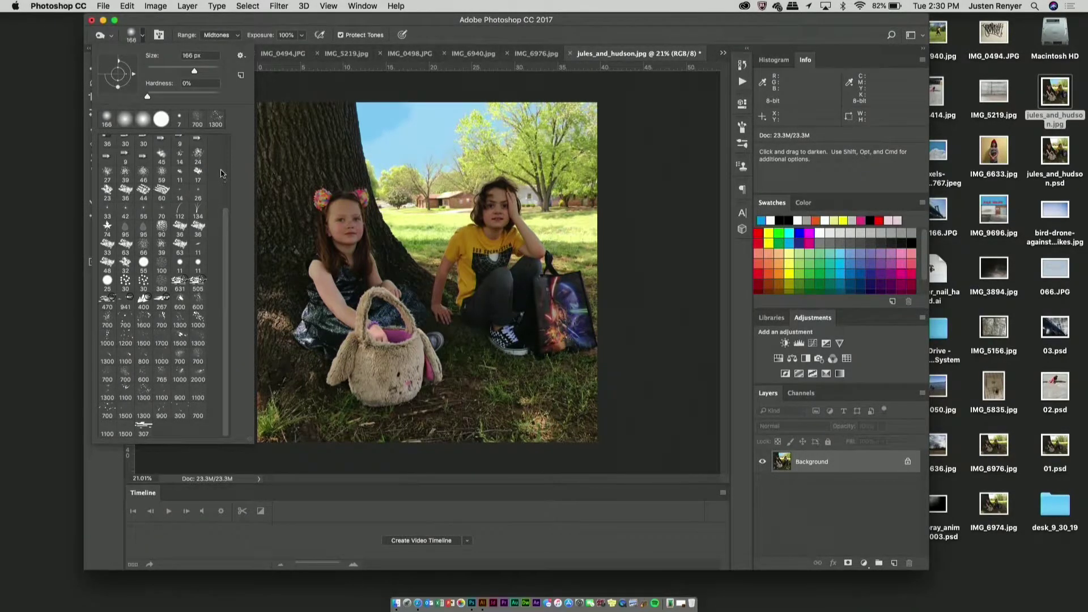
drag(228, 220, 222, 96)
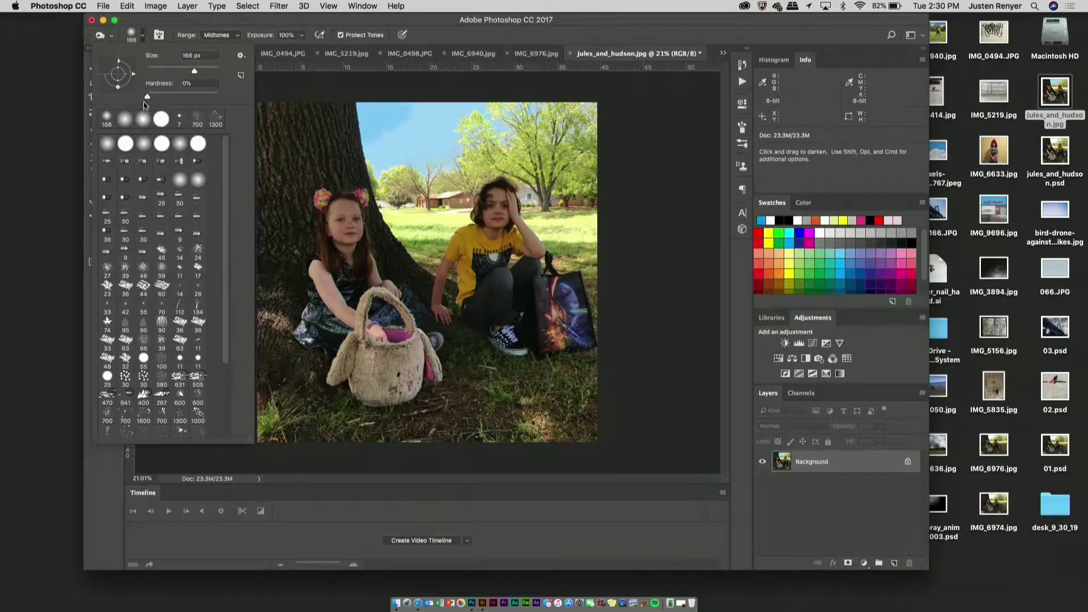
click(380, 136)
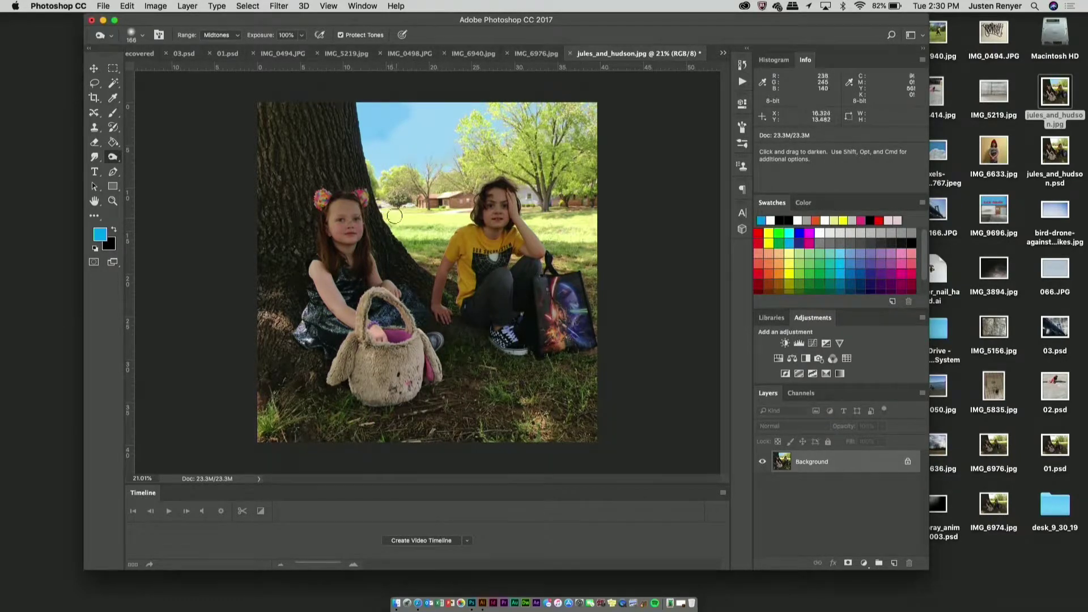
- Enlarge the Burn brush to 492 px and darken the whole sky between the trunk and the trees
click(142, 38)
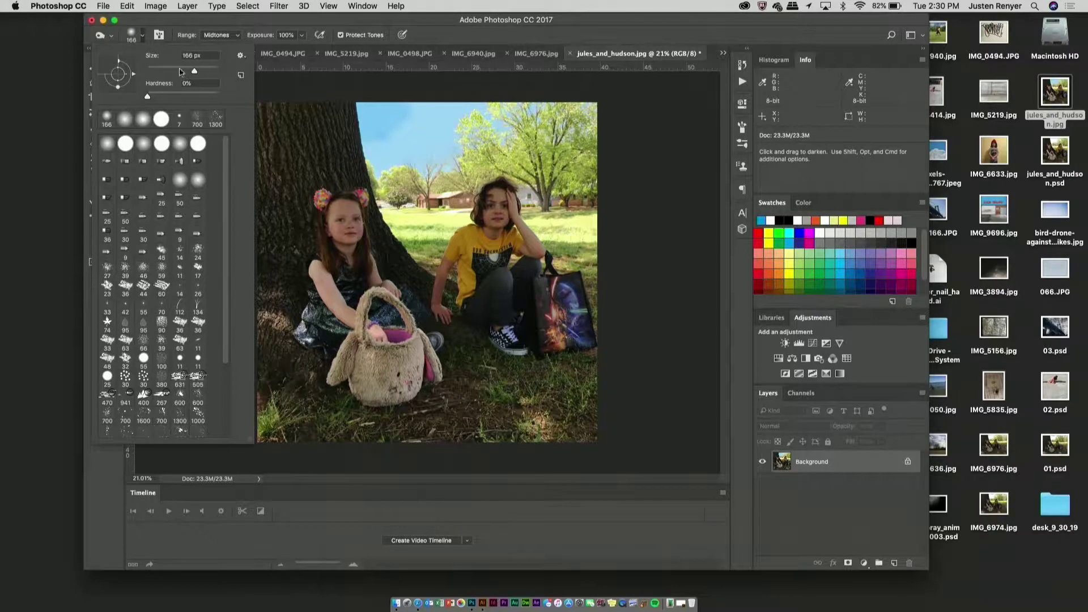
click(206, 71)
drag(211, 71, 210, 74)
click(486, 108)
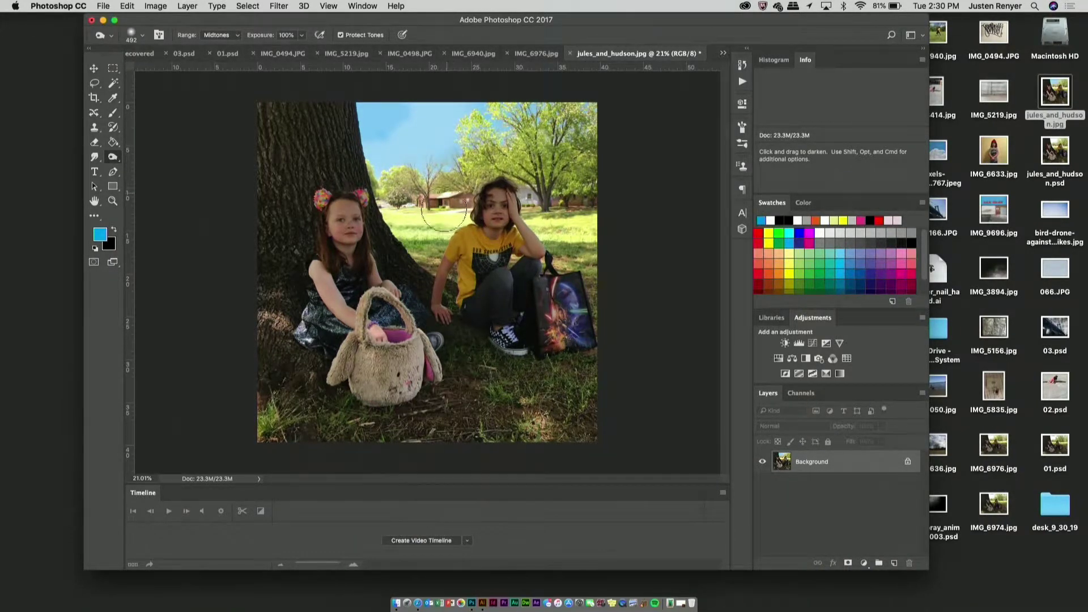
mouse_move(386, 175)
mouse_down()
mouse_move(450, 154)
mouse_move(443, 141)
mouse_move(434, 157)
mouse_move(423, 147)
mouse_move(430, 118)
mouse_move(415, 119)
mouse_move(413, 141)
mouse_move(424, 117)
mouse_move(408, 123)
mouse_move(413, 148)
mouse_move(419, 113)
mouse_move(407, 108)
mouse_move(464, 111)
mouse_move(411, 116)
mouse_move(433, 125)
mouse_move(420, 113)
mouse_move(435, 112)
mouse_move(397, 116)
mouse_move(415, 131)
mouse_move(382, 148)
mouse_move(366, 100)
mouse_move(447, 107)
mouse_move(389, 158)
mouse_move(432, 171)
mouse_move(443, 139)
mouse_move(382, 162)
mouse_move(373, 142)
mouse_move(389, 180)
mouse_move(397, 153)
mouse_move(437, 111)
mouse_move(371, 161)
mouse_move(358, 112)
mouse_up()
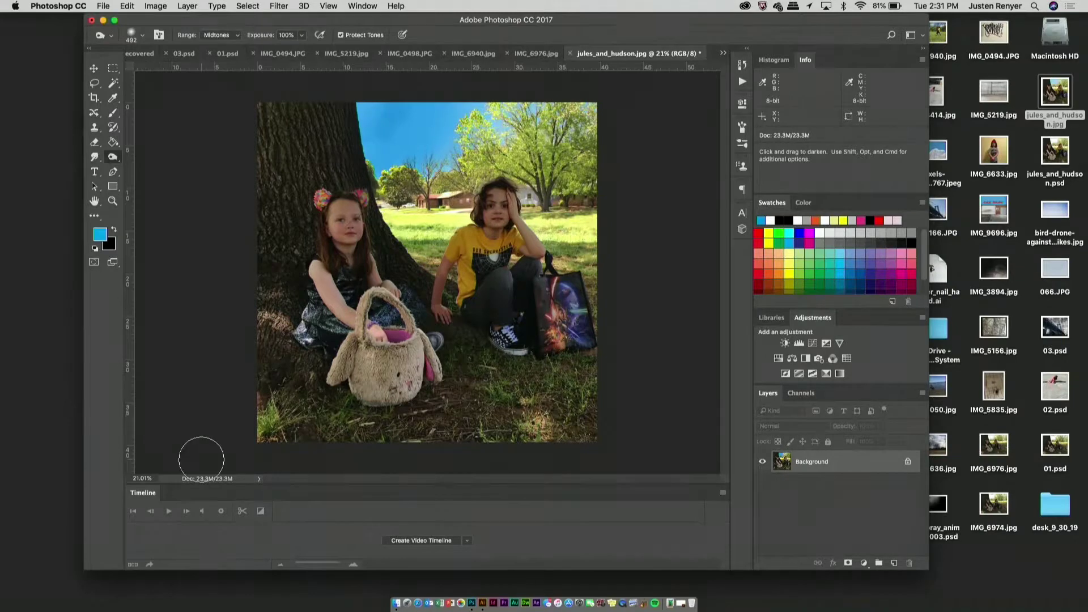
- Lighten the girl's face with the Dodge tool using a 100 px brush, Midtones range and 50% exposure
click(114, 161)
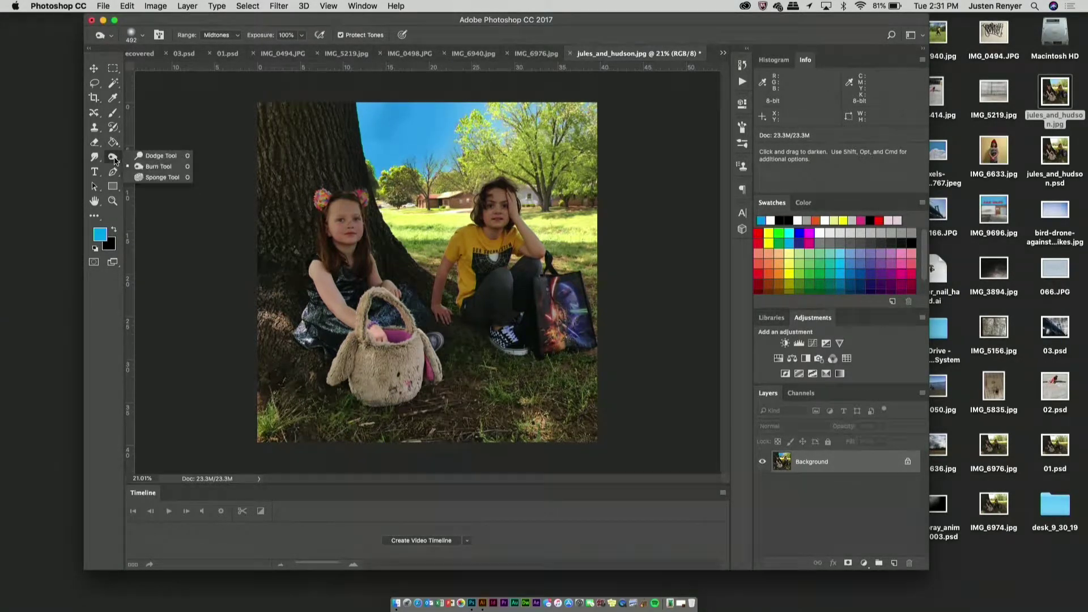
click(160, 155)
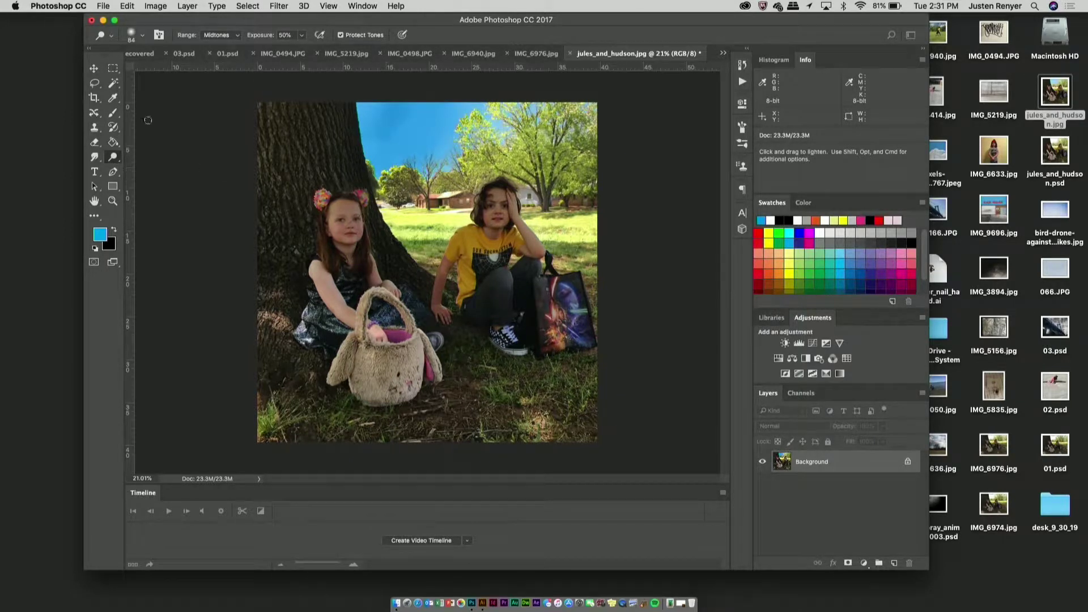
click(143, 37)
drag(178, 73, 182, 73)
click(142, 37)
drag(347, 211, 345, 210)
drag(336, 226, 347, 235)
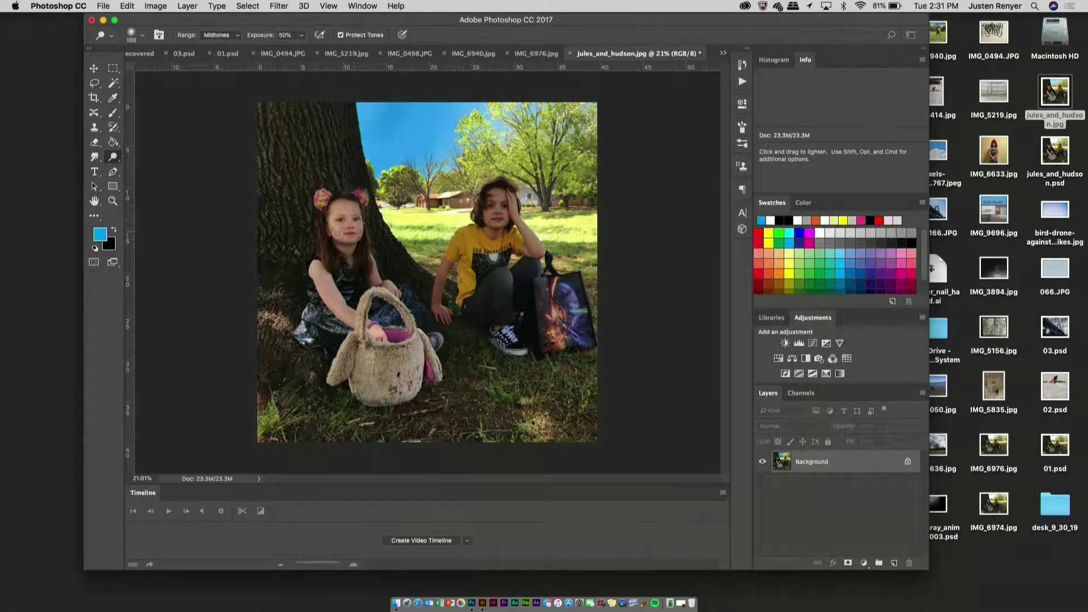
drag(350, 249, 356, 227)
- Fade the last Dodge stroke on the girl's face to 70% opacity
click(126, 5)
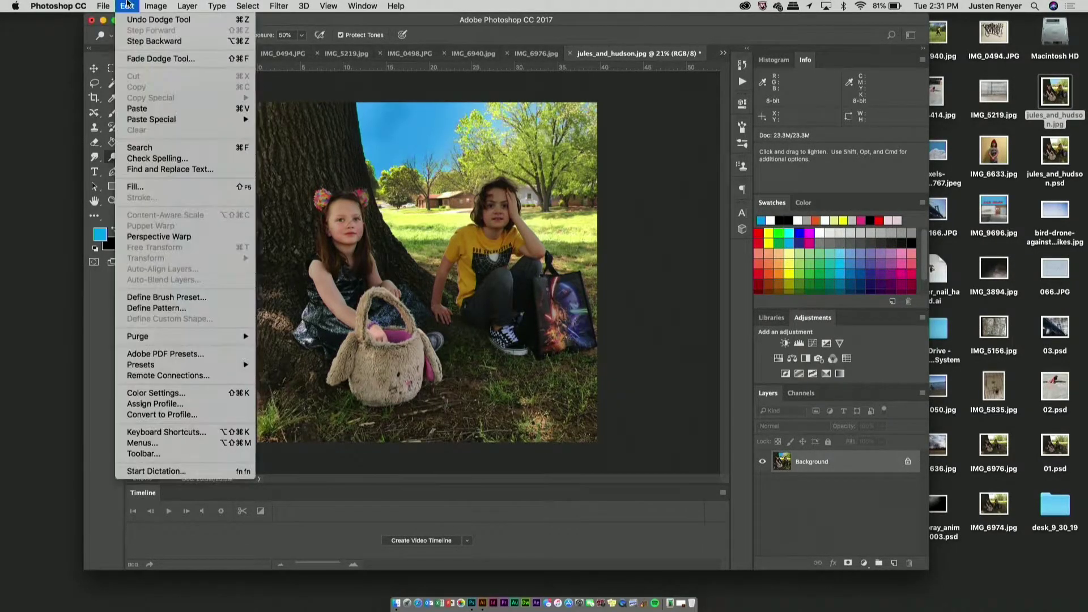
click(149, 59)
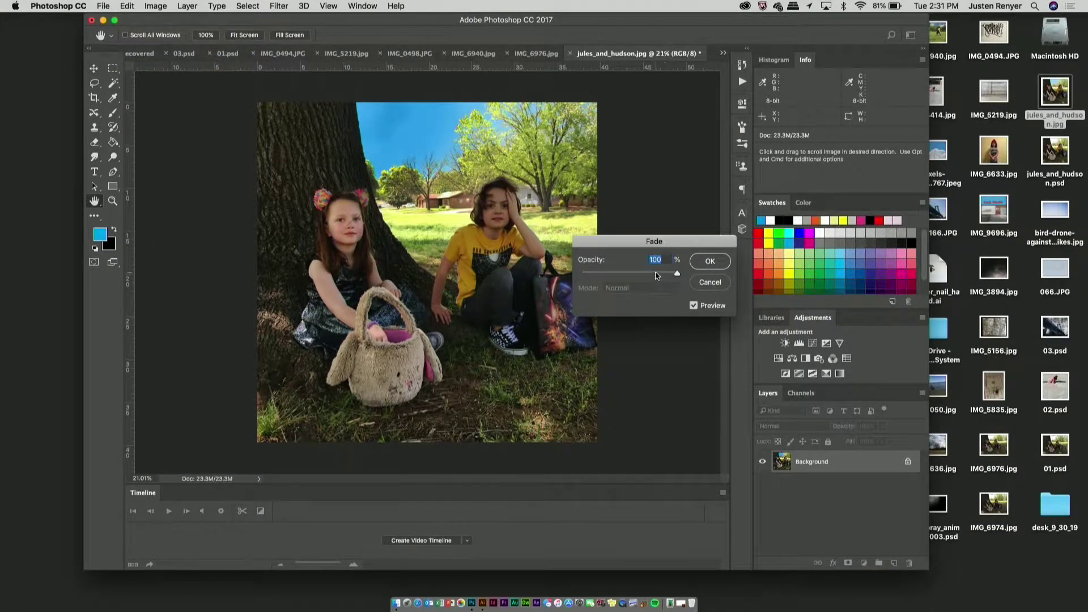
drag(656, 275, 648, 275)
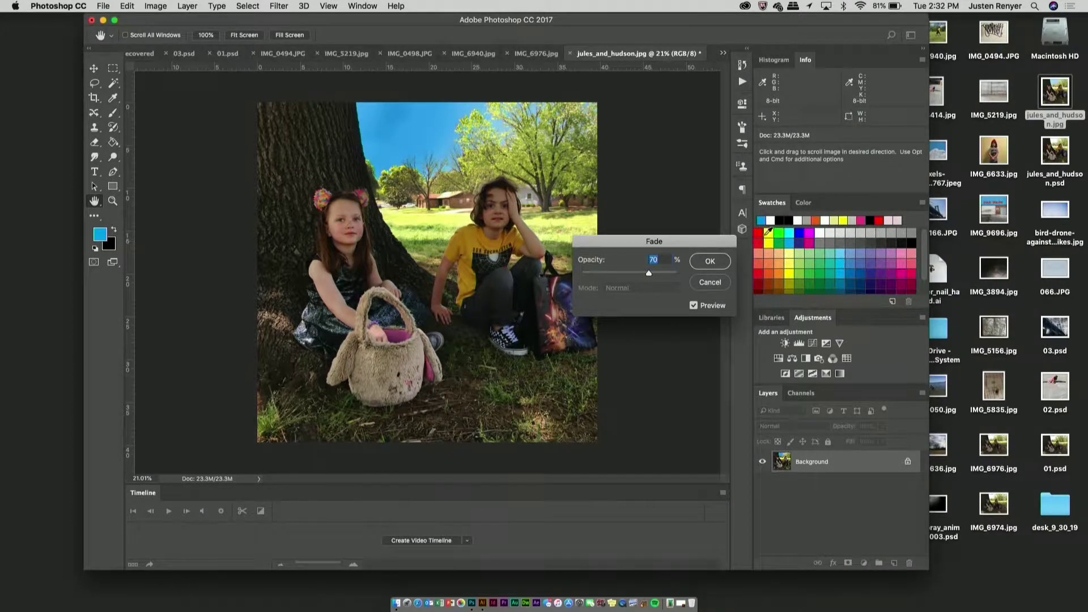
click(710, 262)
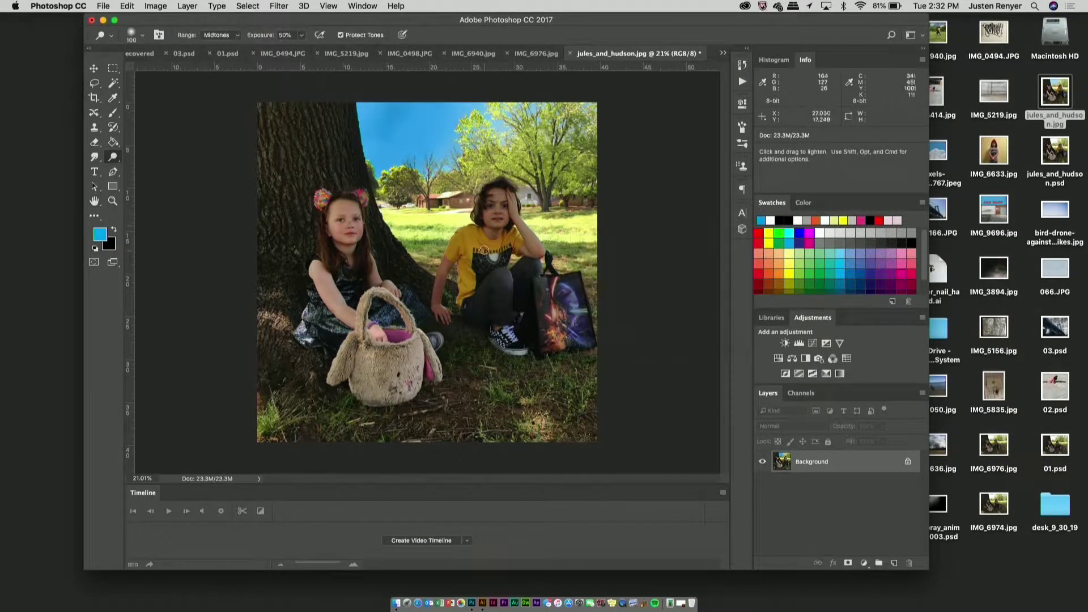
- Lighten the boy's face and raised arm with the 100 px Dodge brush at 50% exposure in Midtones
mouse_move(500, 196)
mouse_down()
mouse_move(488, 224)
mouse_move(504, 216)
mouse_up()
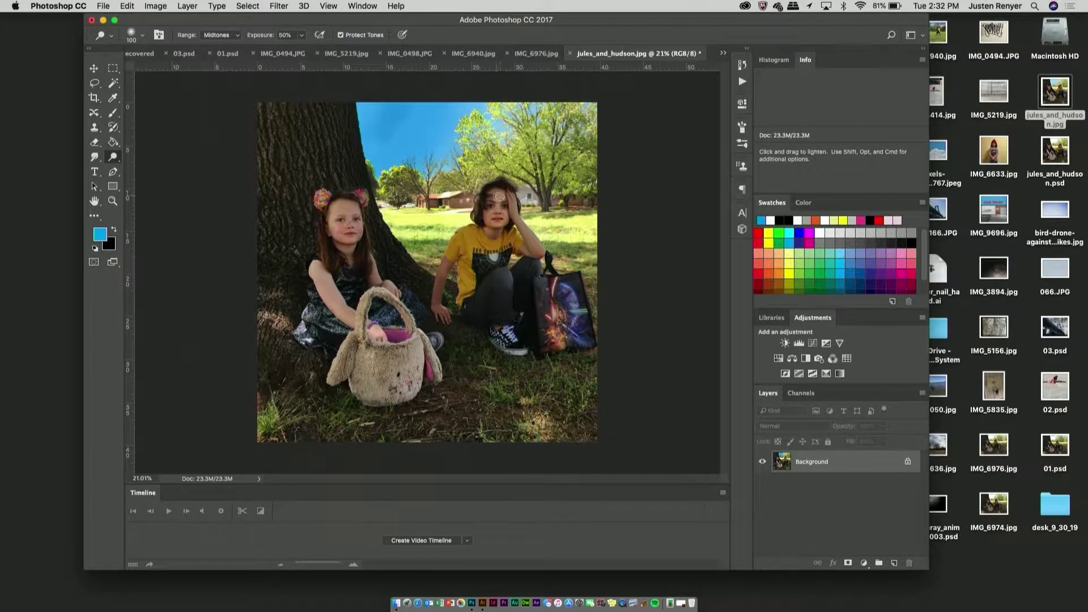
mouse_move(492, 217)
mouse_down()
mouse_move(502, 225)
mouse_move(513, 212)
mouse_move(536, 249)
mouse_up()
drag(523, 246, 535, 253)
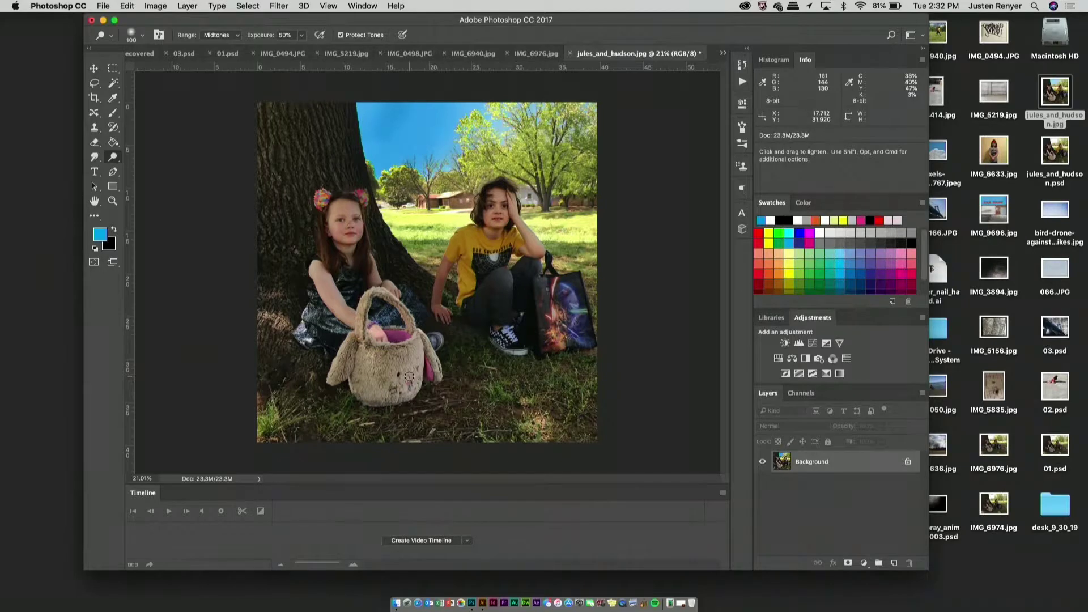
click(112, 157)
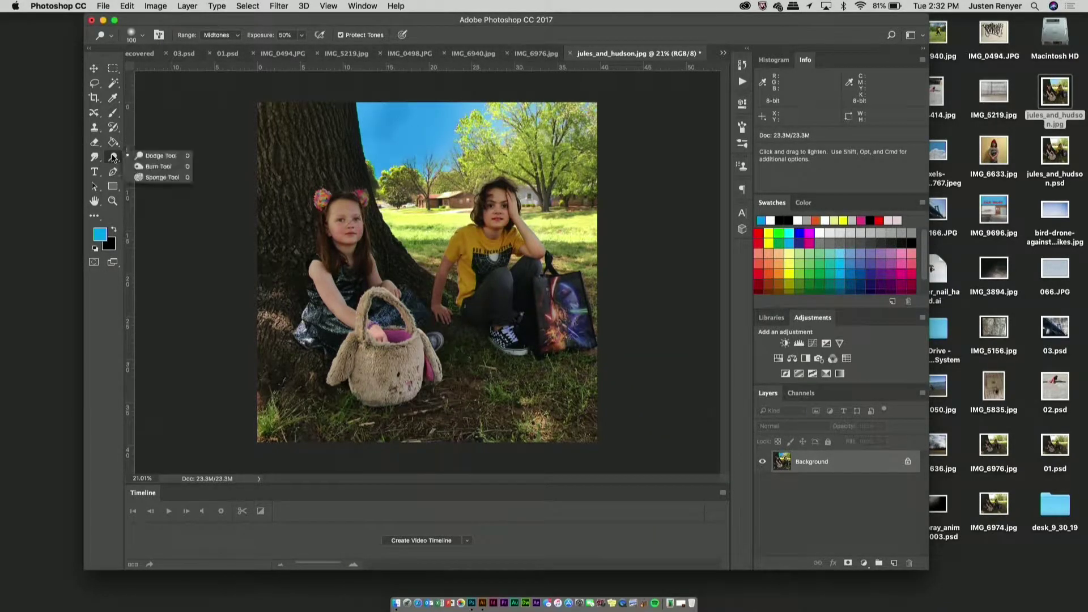
click(157, 156)
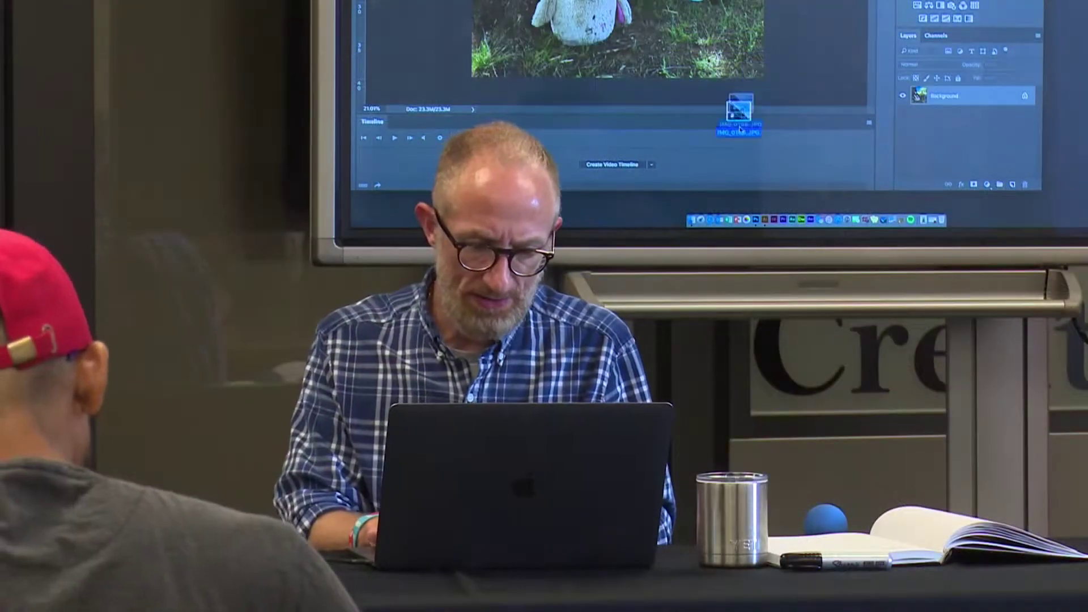
- Open the bridge photo IMG_0166.JPG, duplicate its Background layer and hide the original
drag(740, 129, 757, 221)
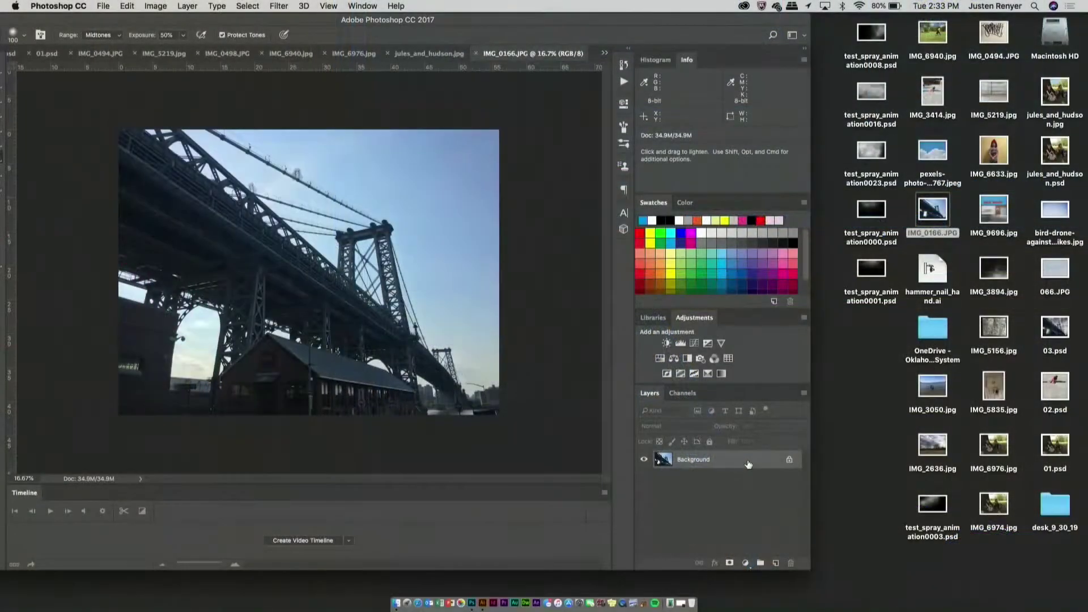
drag(749, 463, 777, 566)
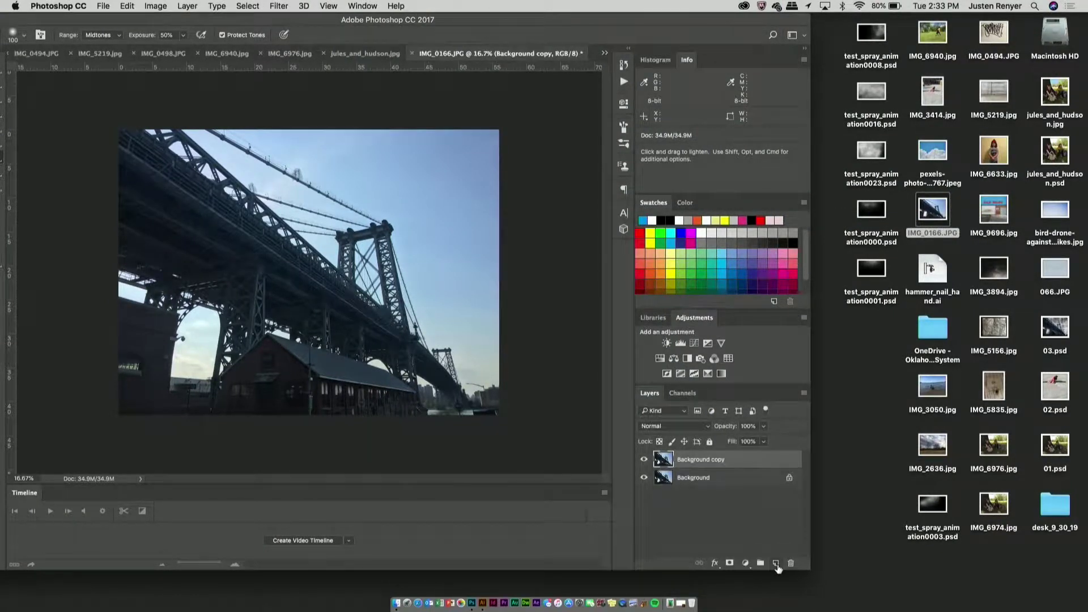
click(643, 478)
drag(752, 462, 752, 462)
right_click(753, 462)
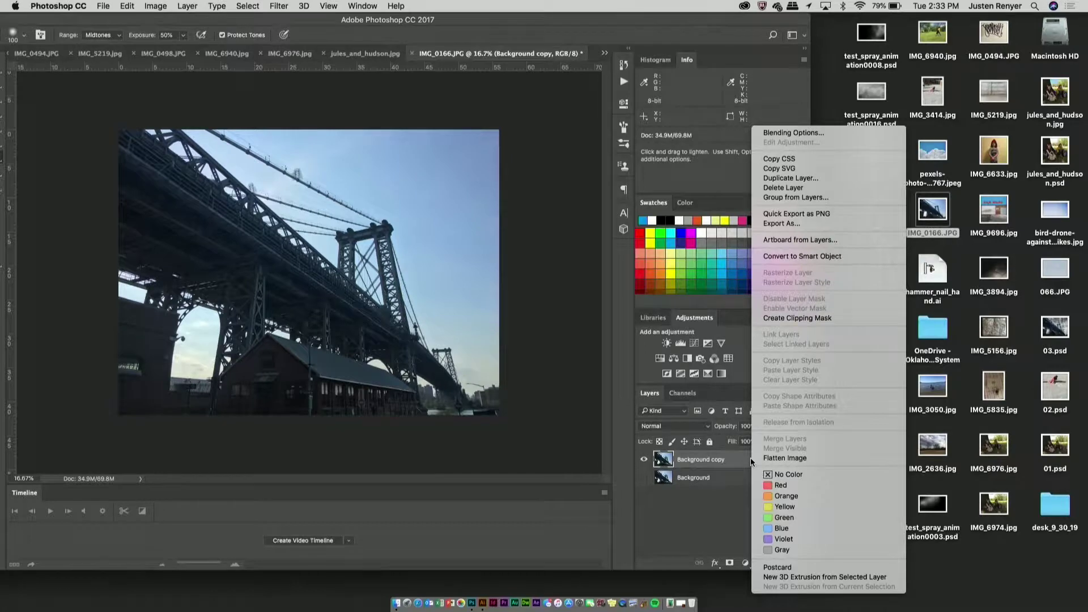
click(733, 522)
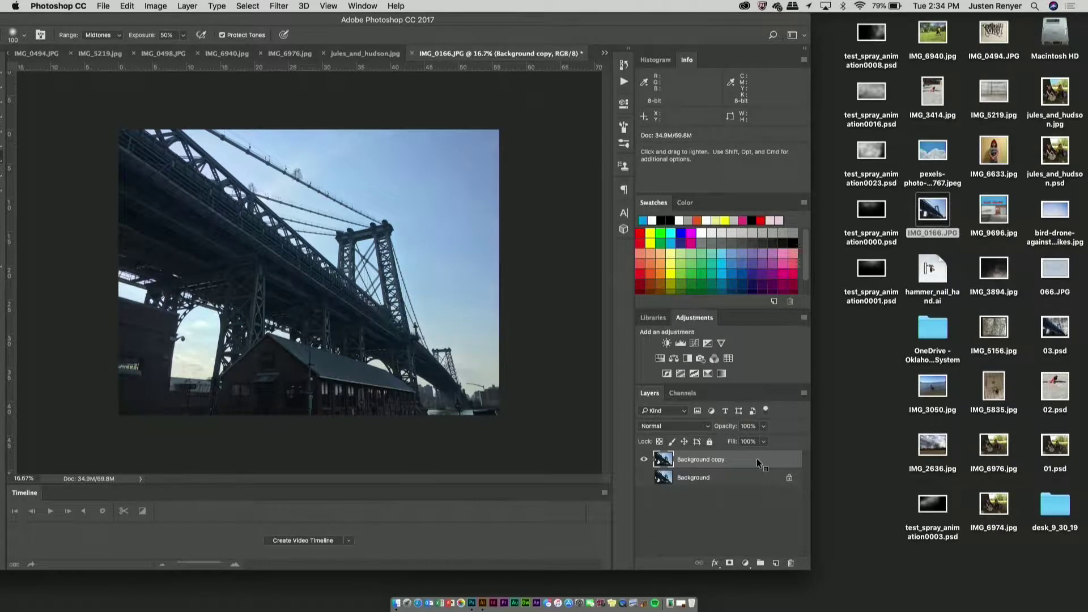
- In the Background copy layer's Blending Options, set Blend If to Blue and lower the This Layer highlight limit to 194
right_click(758, 462)
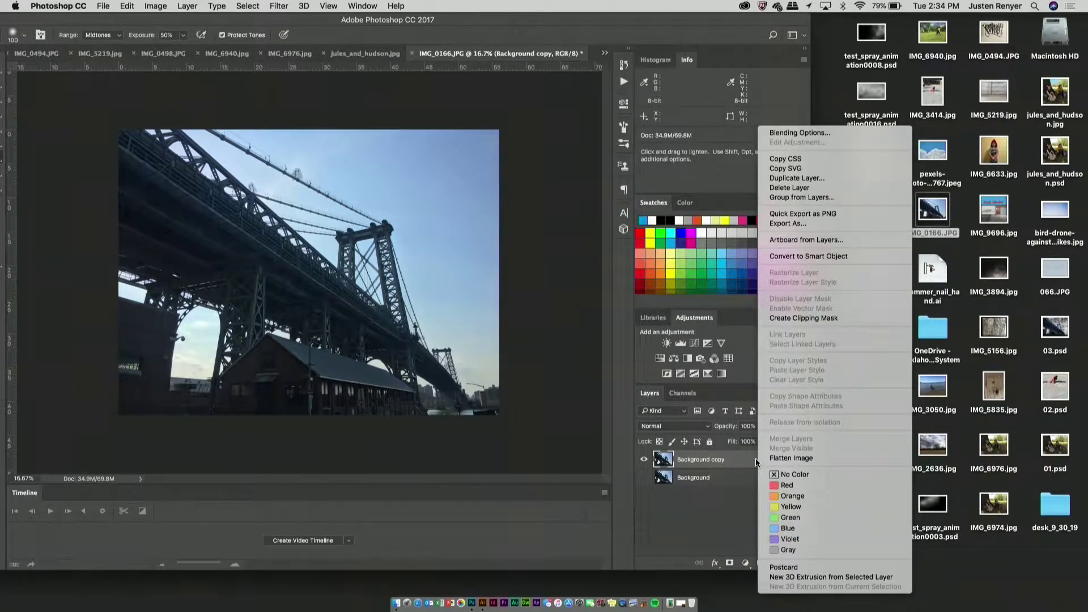
click(811, 132)
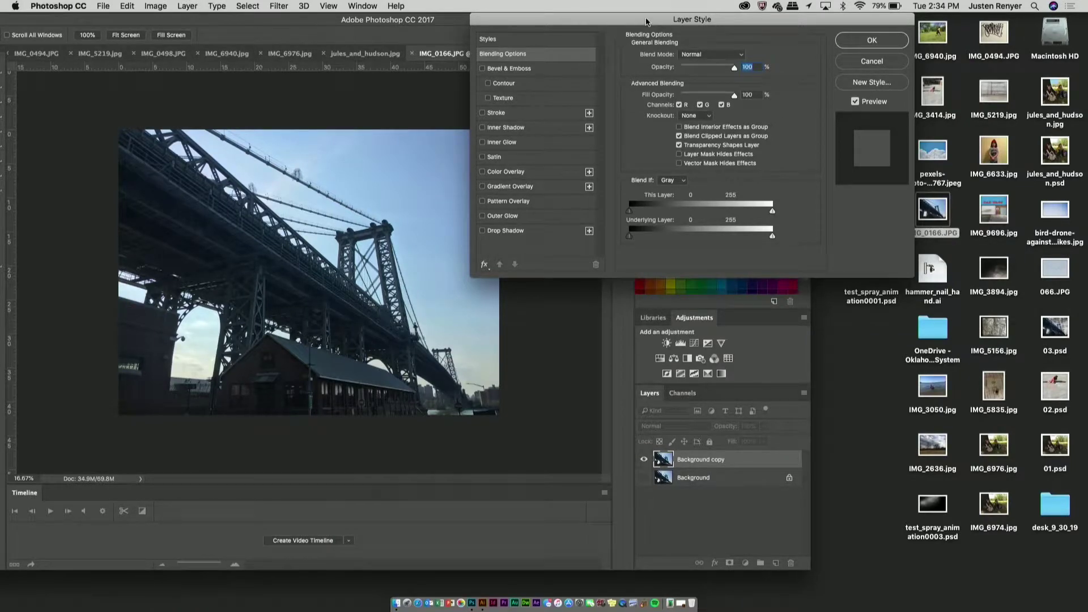
drag(646, 20, 697, 7)
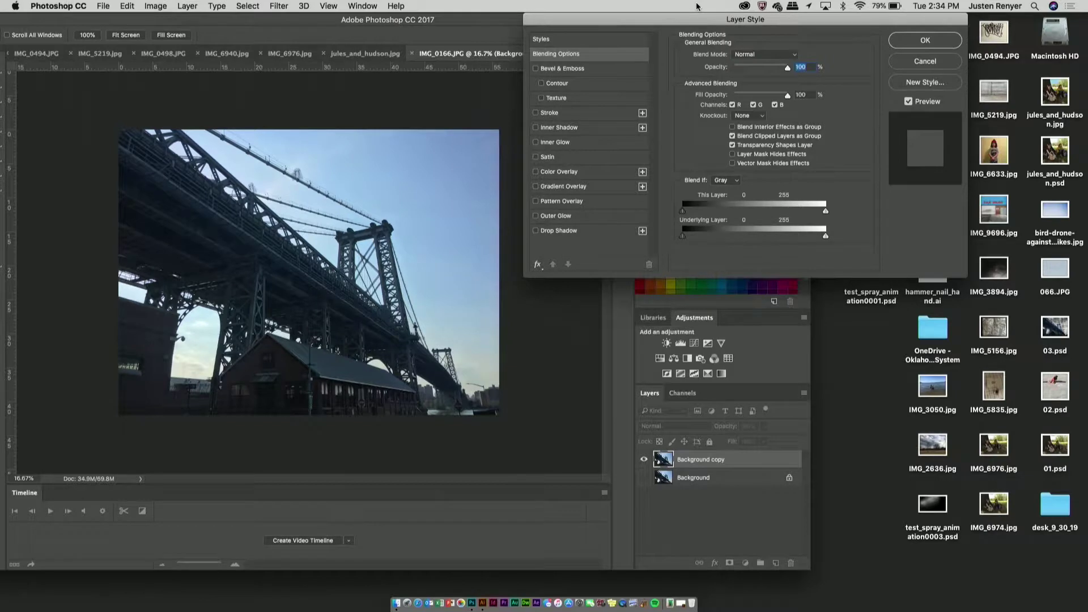
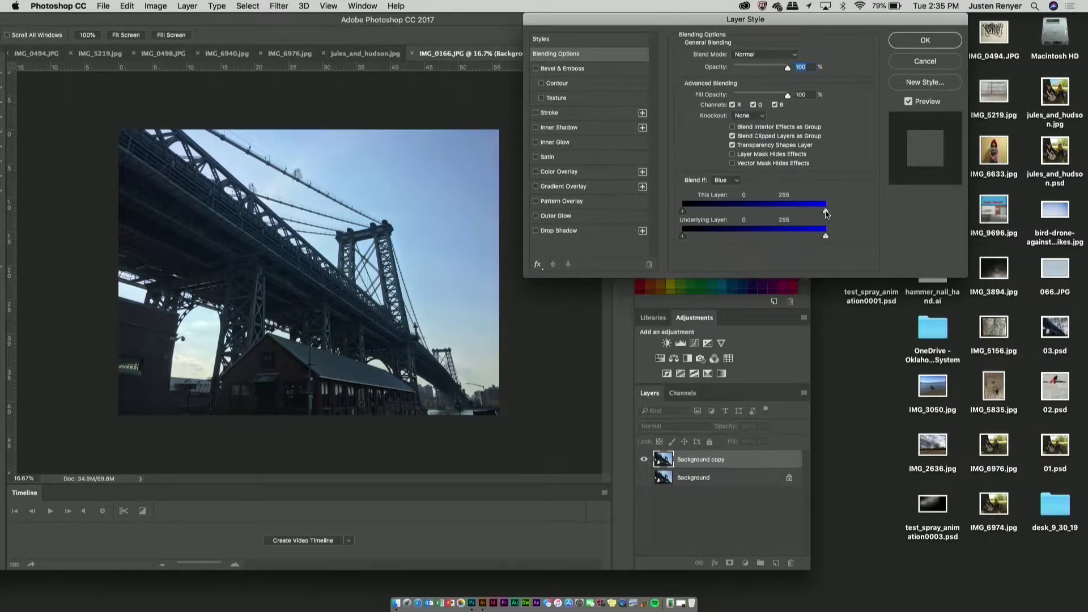
drag(826, 214, 809, 214)
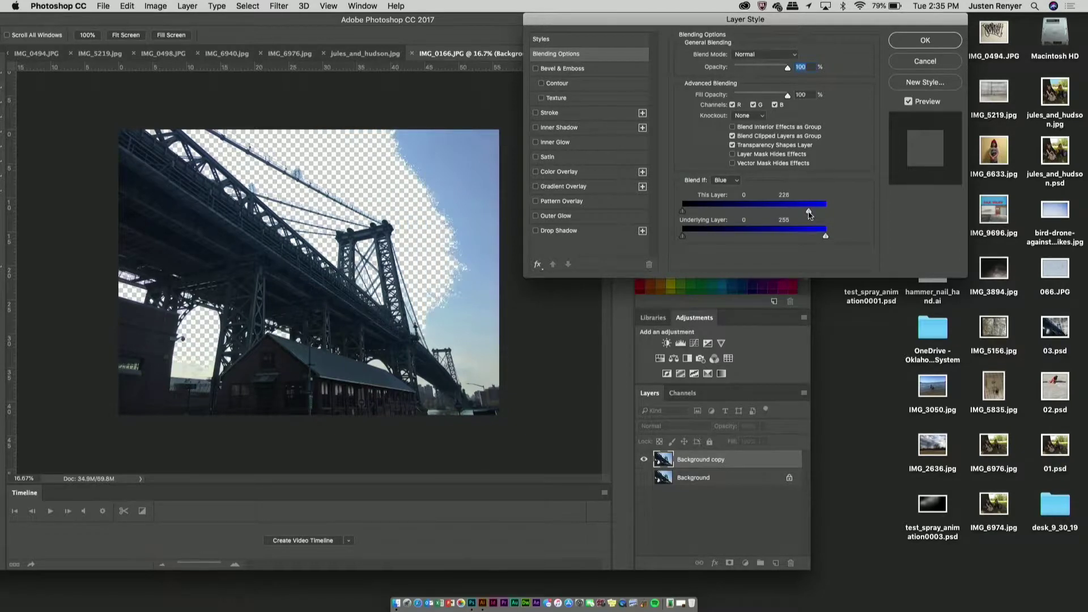
drag(809, 214, 792, 215)
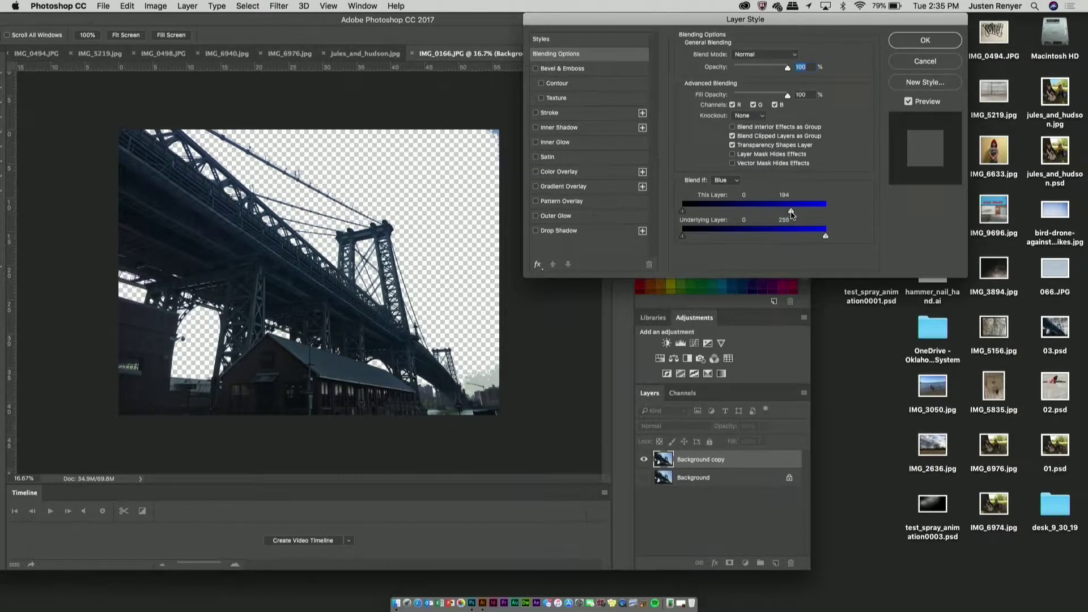
- Split the This Layer blue highlight limit into 194 / 198 to soften the sky cut-out and apply the blending options
drag(792, 216, 796, 215)
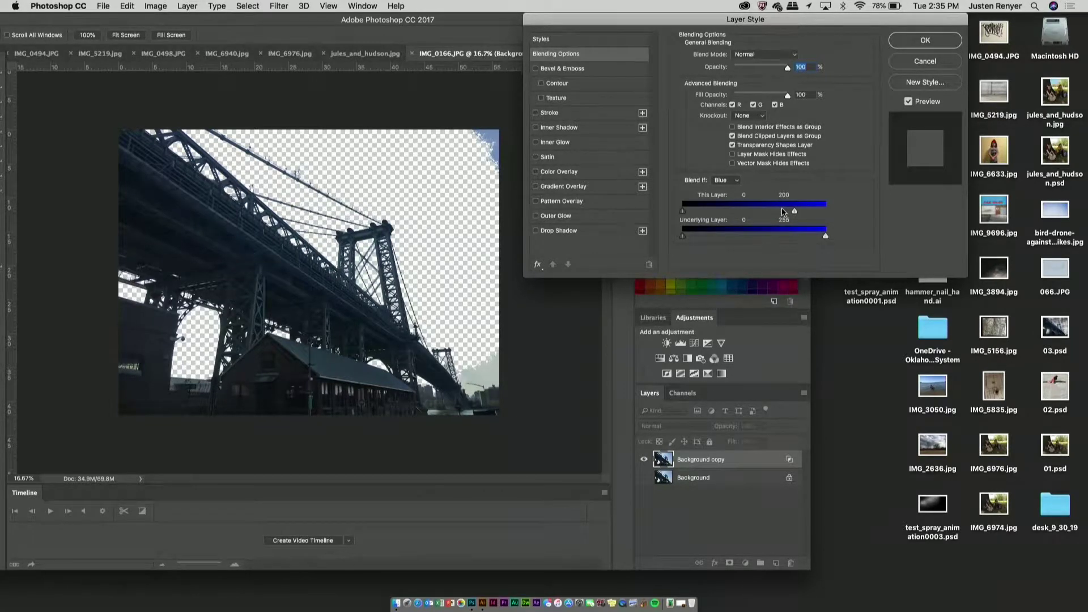
drag(794, 211, 783, 211)
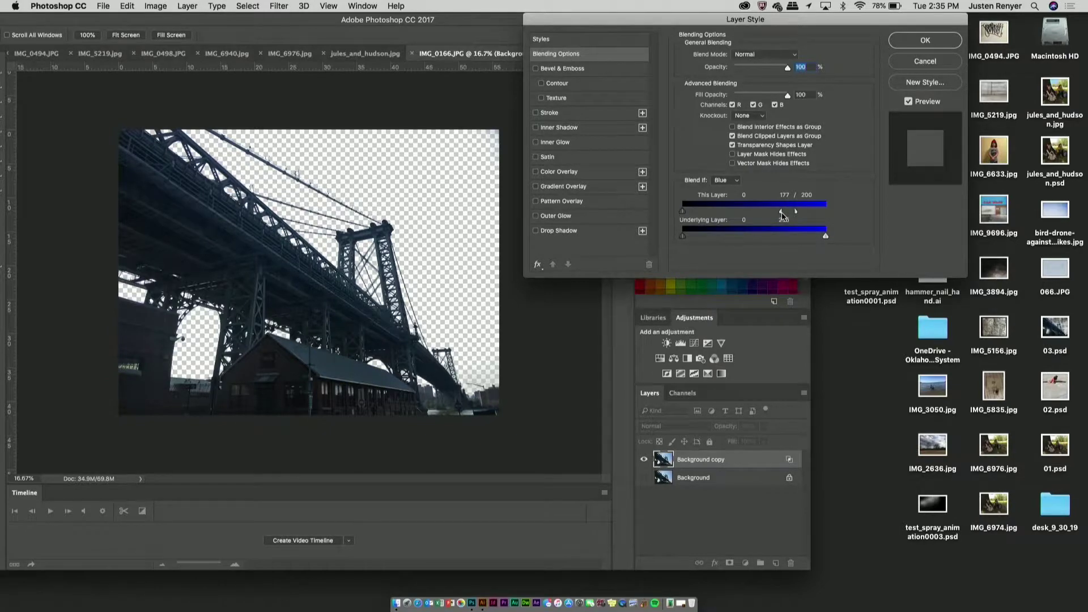
mouse_move(781, 215)
mouse_down()
mouse_move(683, 213)
mouse_move(794, 216)
mouse_up()
drag(786, 213, 791, 215)
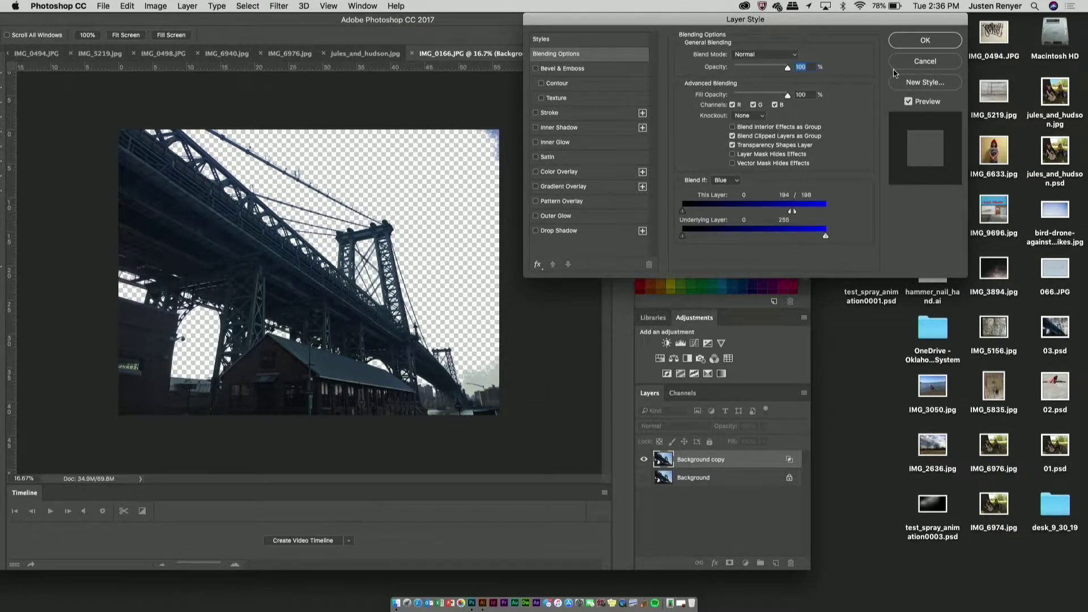
click(915, 41)
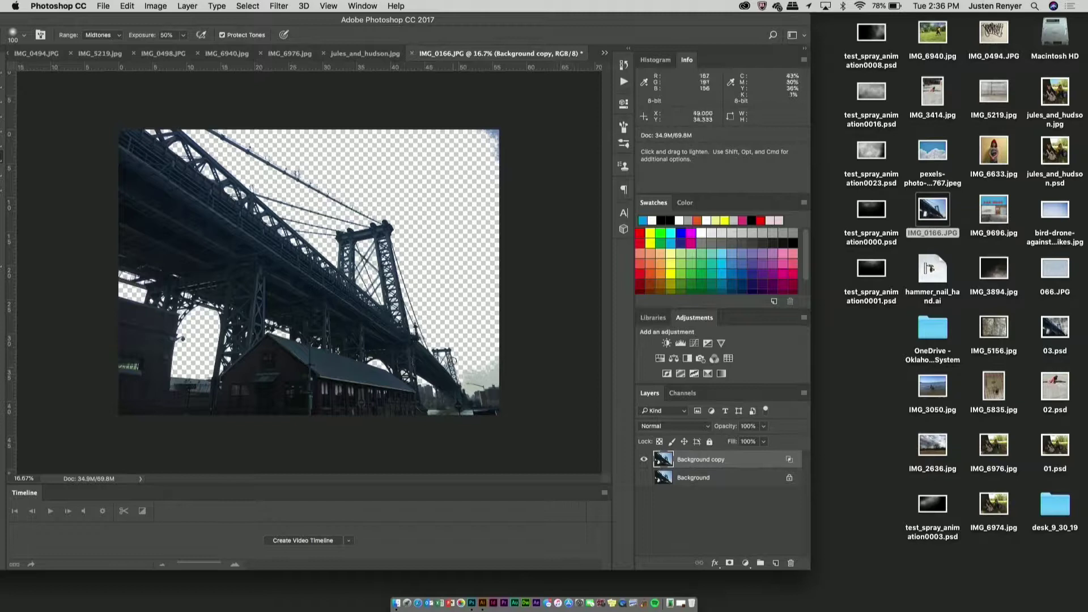
- Try to select the leftover sky patch above the distant skyline with the Magic Wand, reducing its tolerance to 4
drag(141, 20, 201, 21)
click(54, 83)
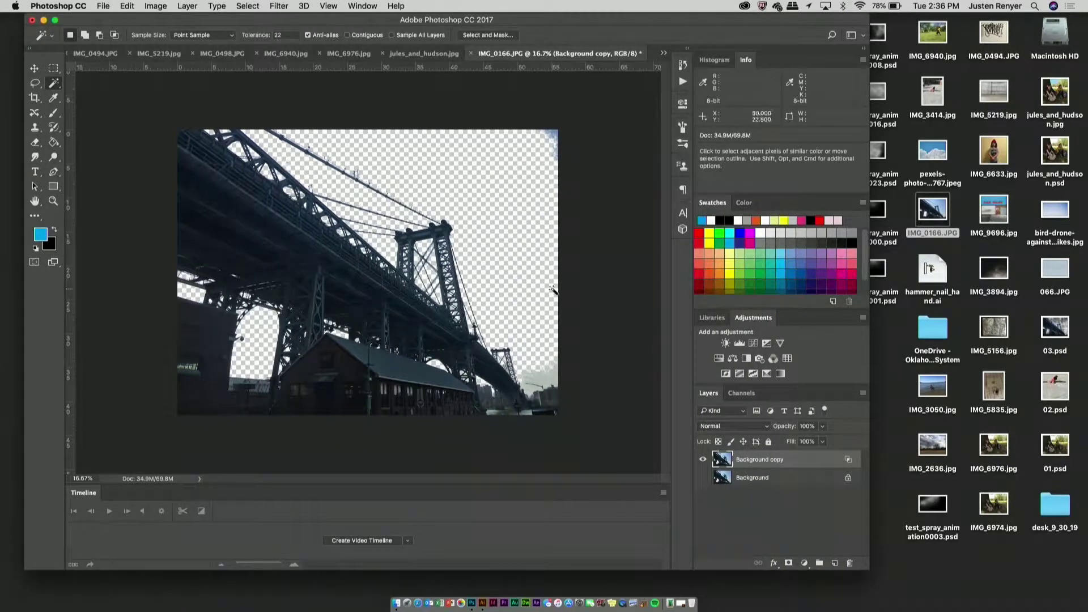
click(549, 374)
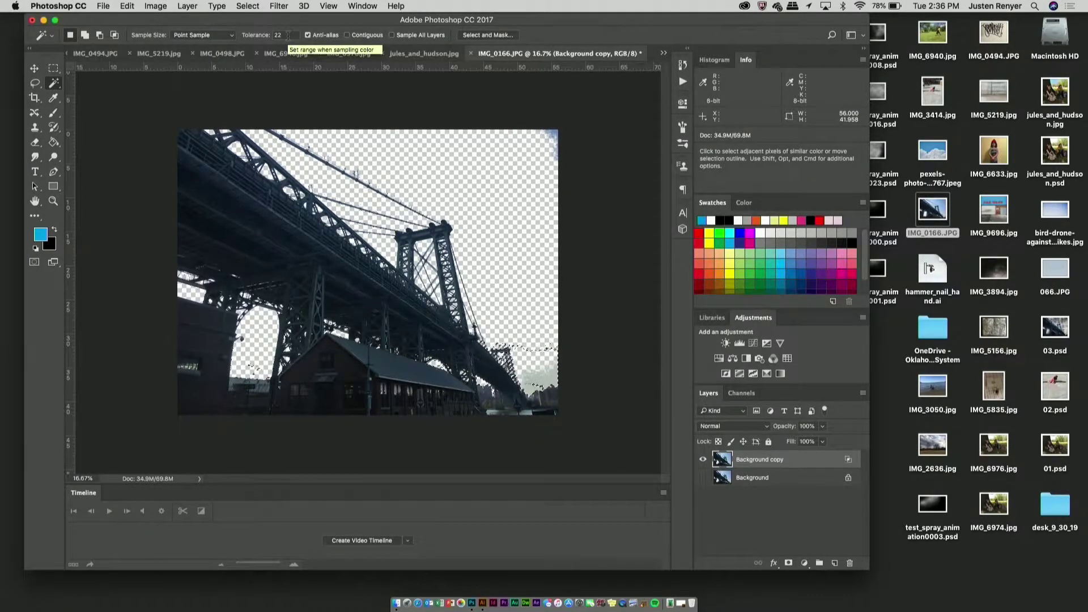
click(280, 35)
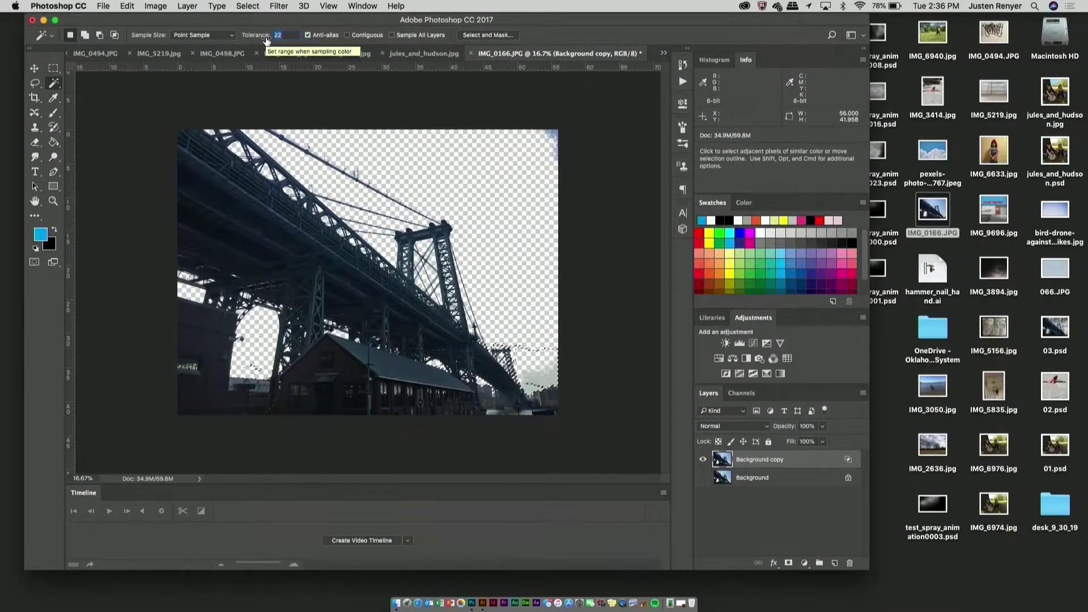
text(4)
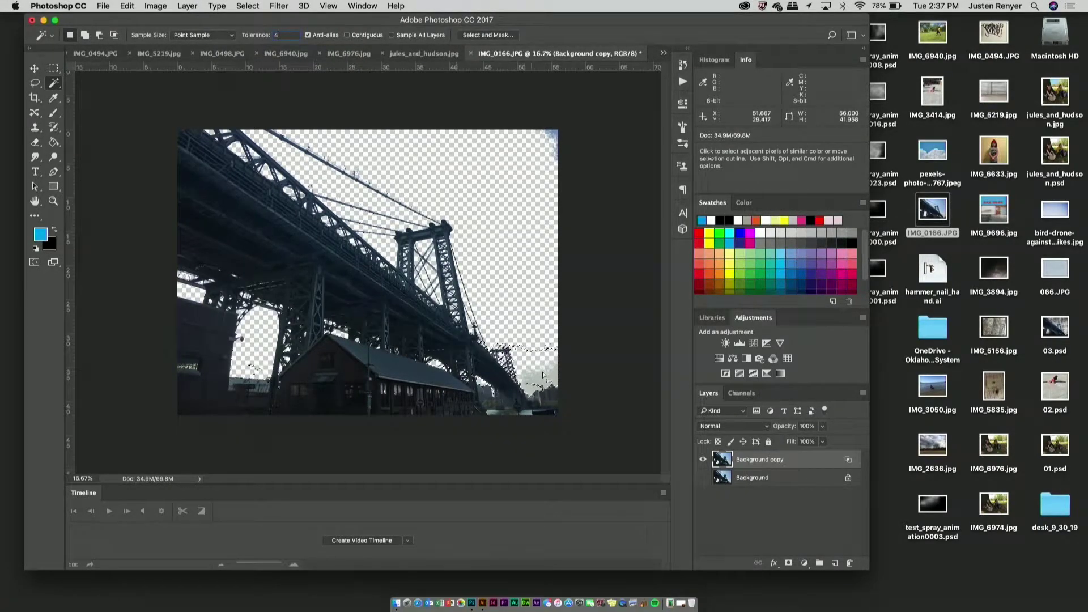
click(549, 383)
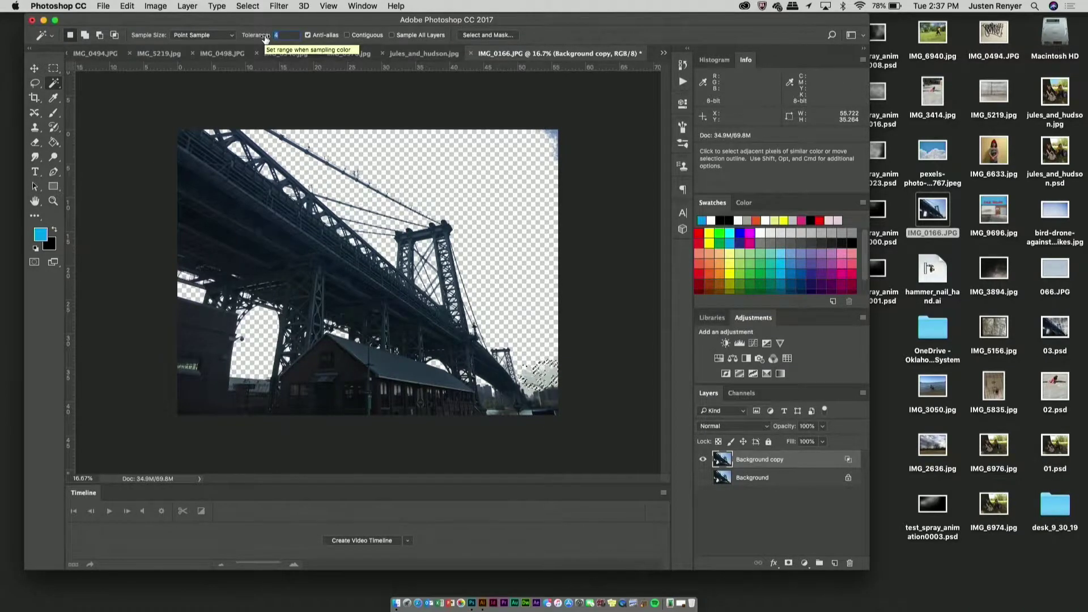
- Reselect the leftover sky patch at tolerance 7, then erase it with the 300 px Eraser and clear the selection
text(7)
click(548, 374)
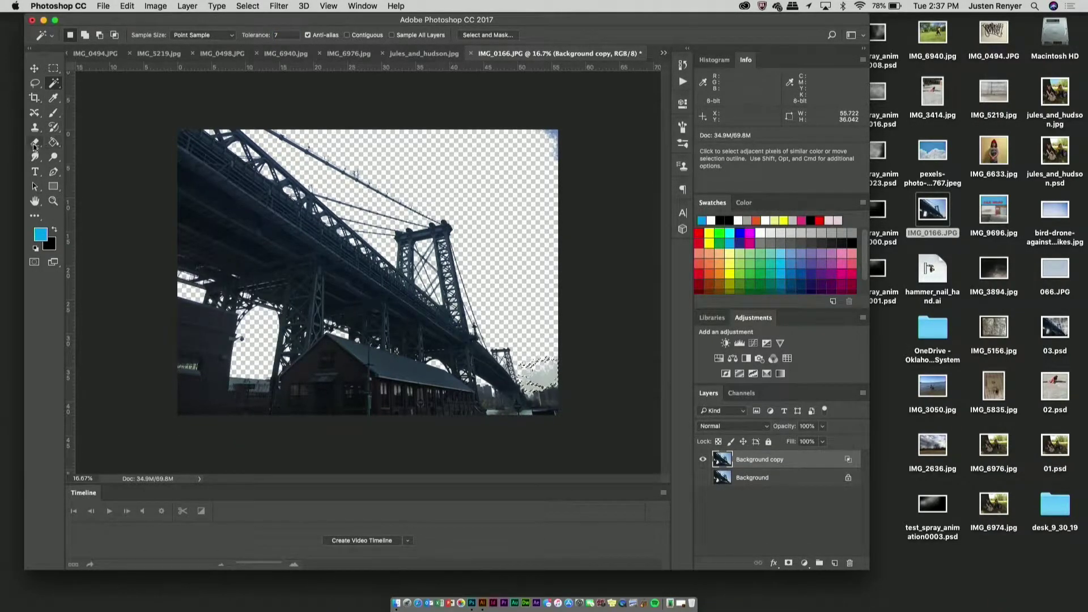
click(35, 143)
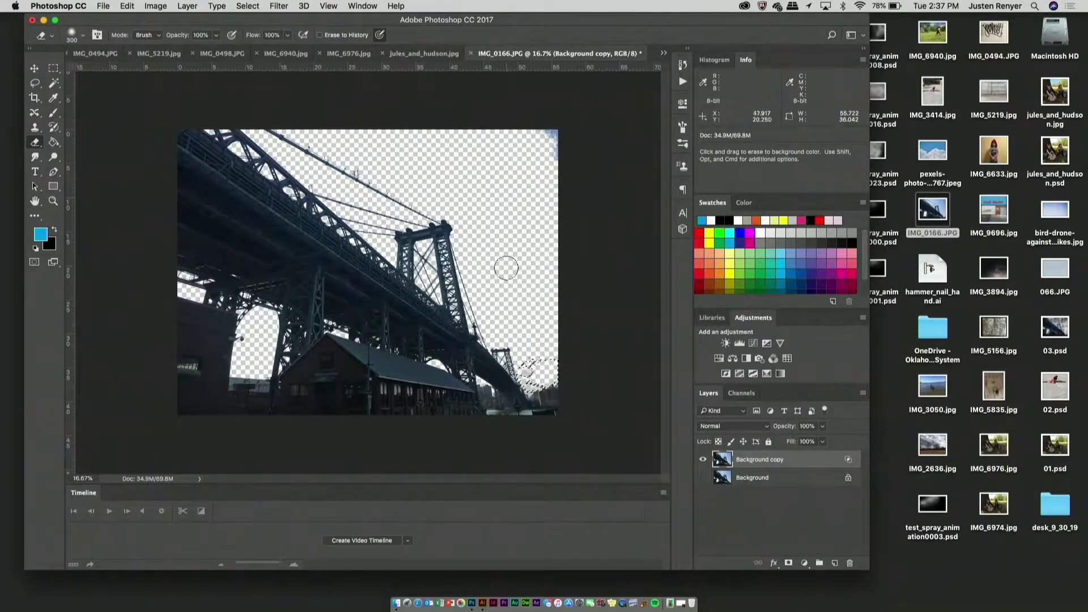
click(53, 68)
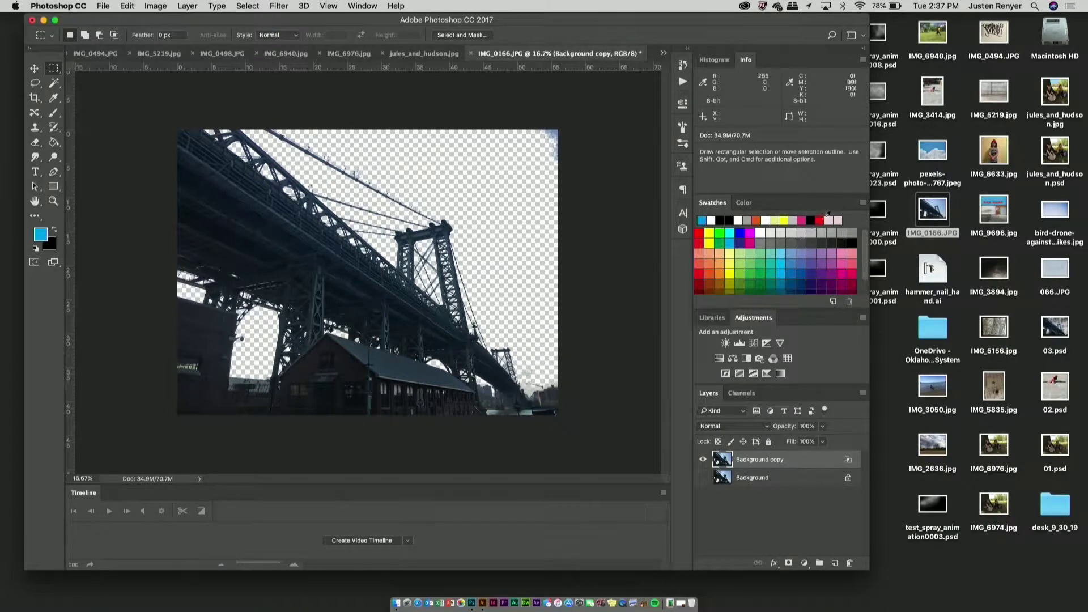
- Preview the desktop cloud photo pexels-photo-531767.jpeg, then open it in Photoshop and copy the whole image
click(931, 152)
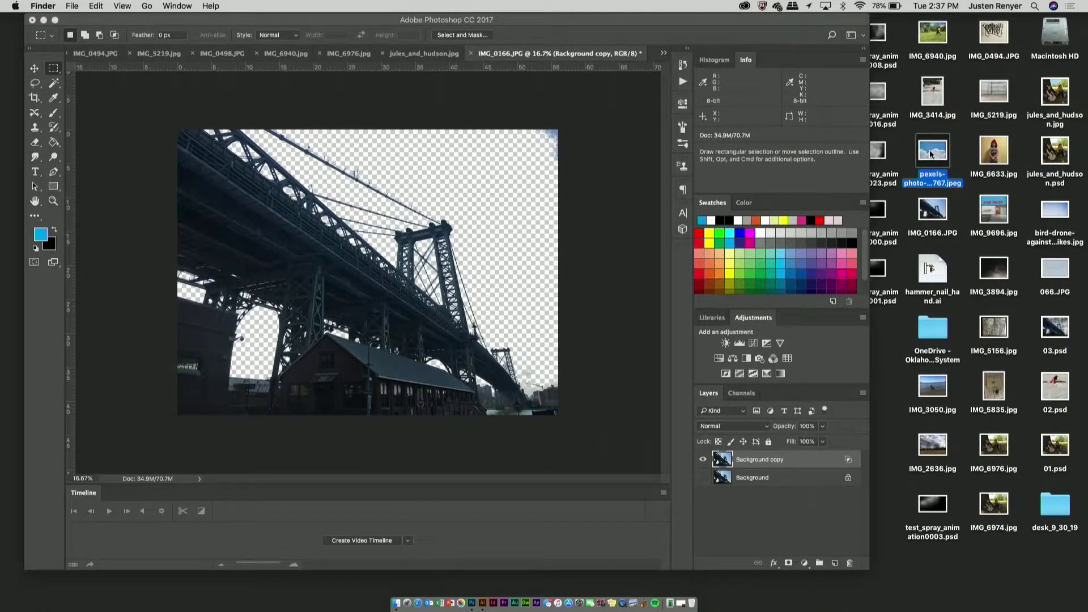
key(space)
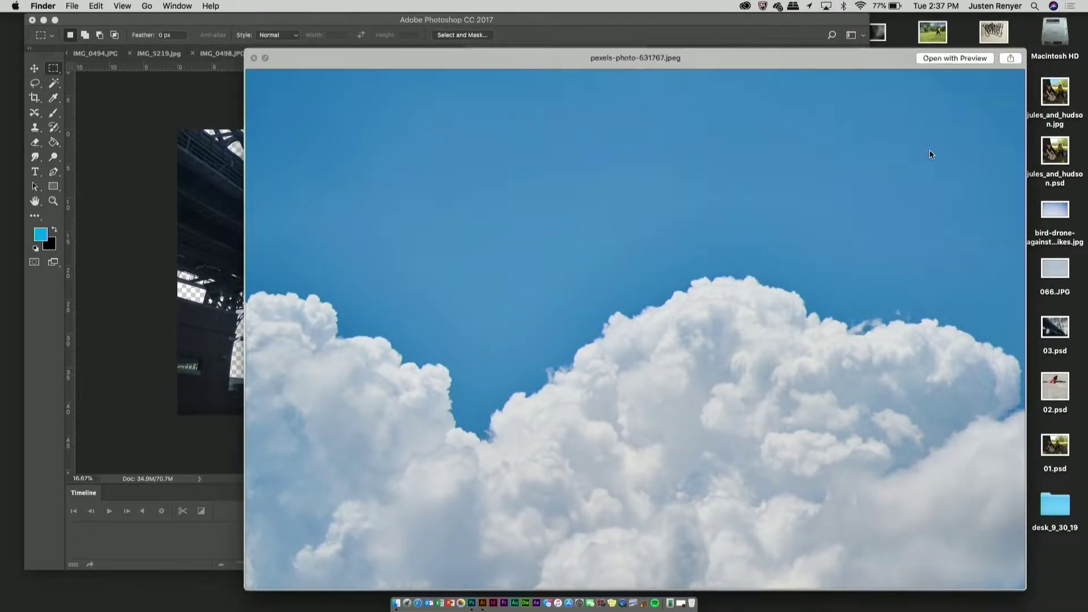
key(space)
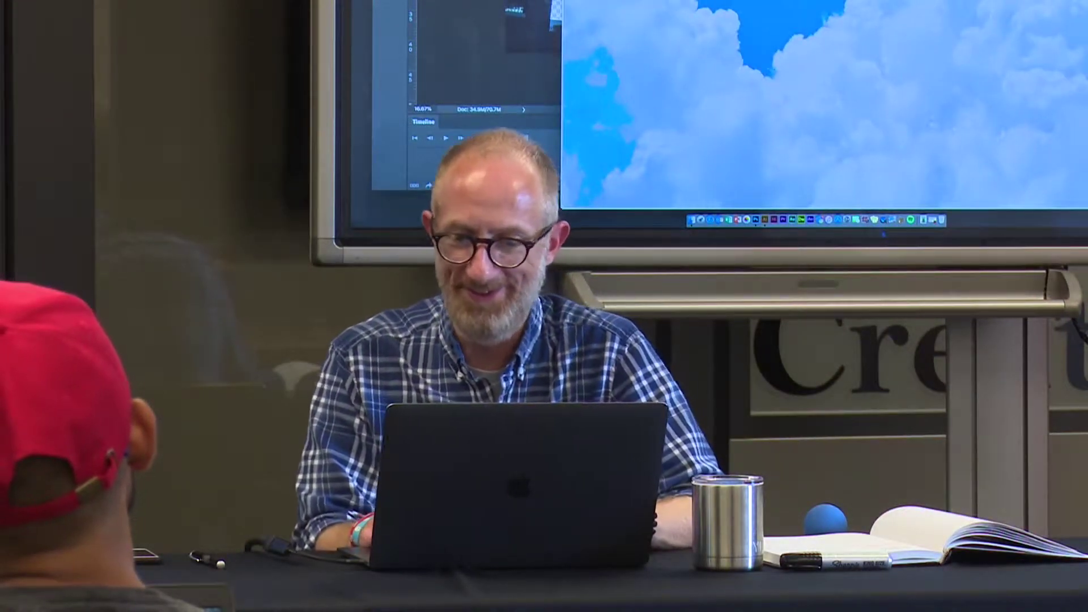
key(super+w)
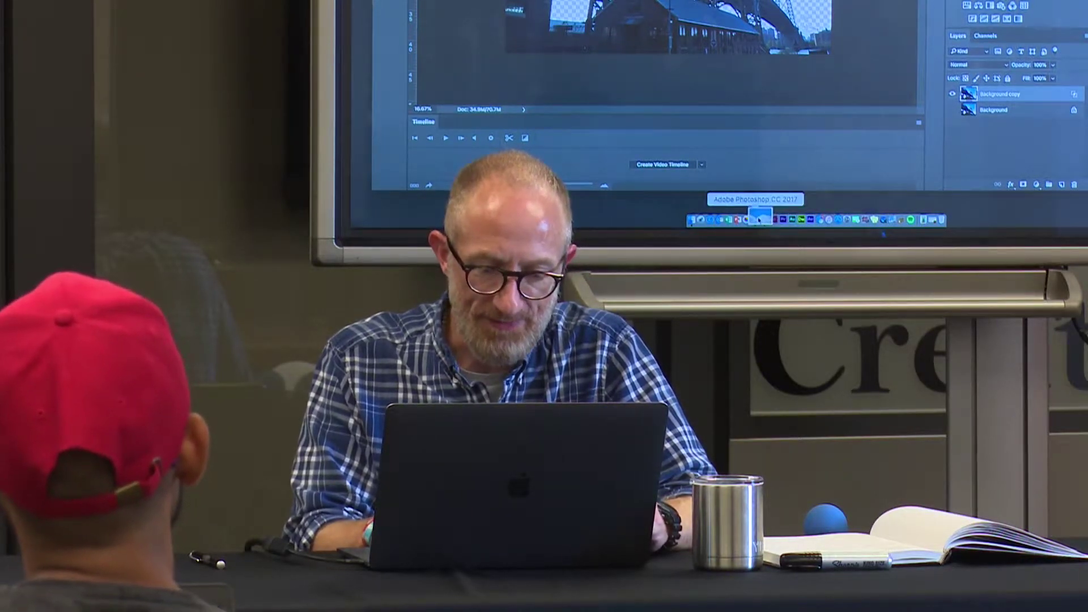
drag(756, 221, 756, 221)
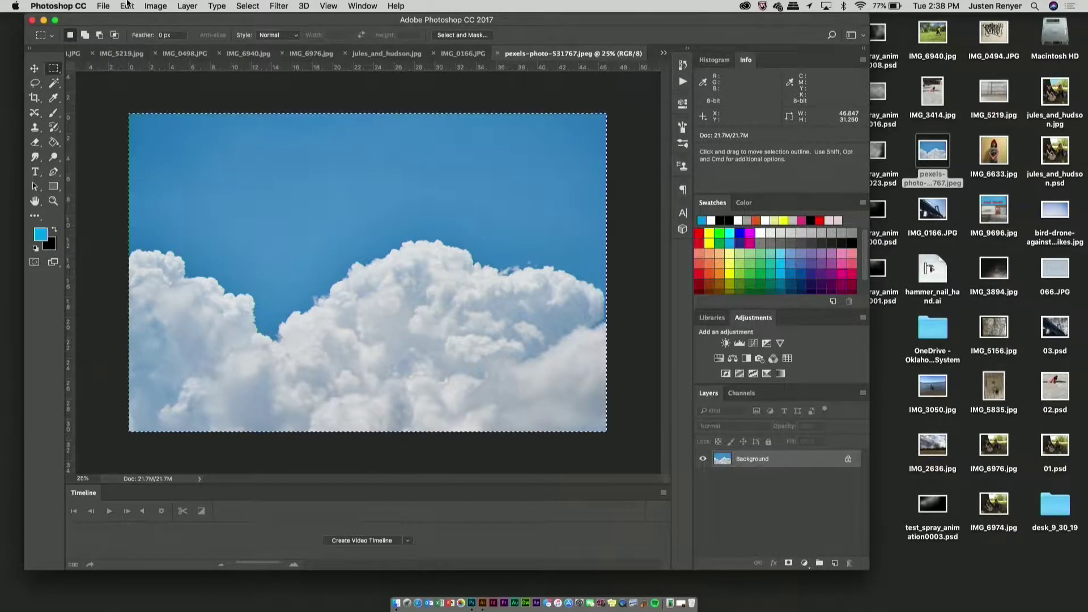
click(127, 6)
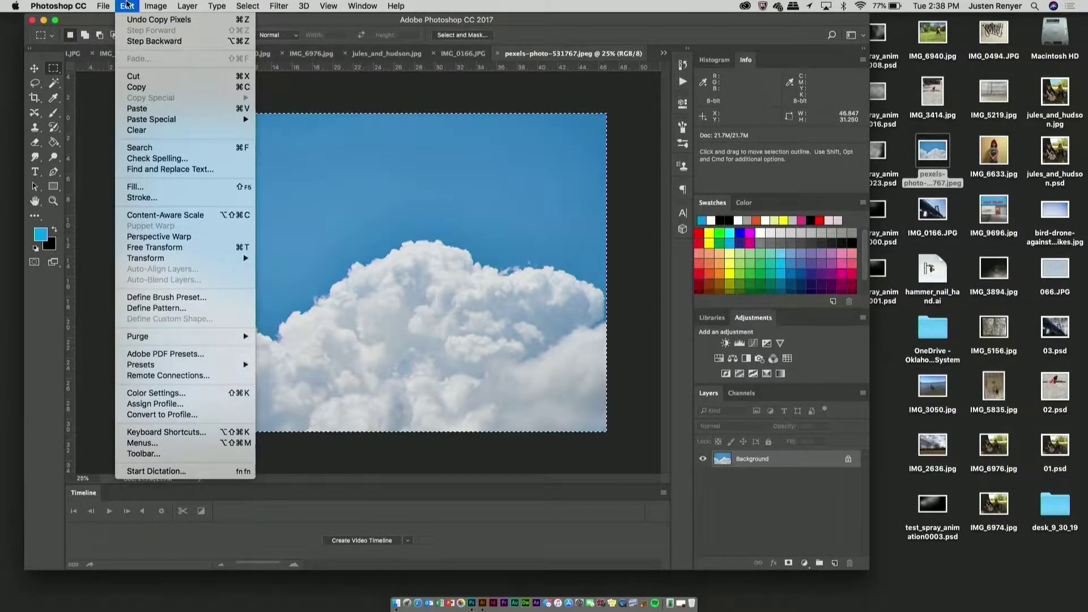
mouse_move(253, 6)
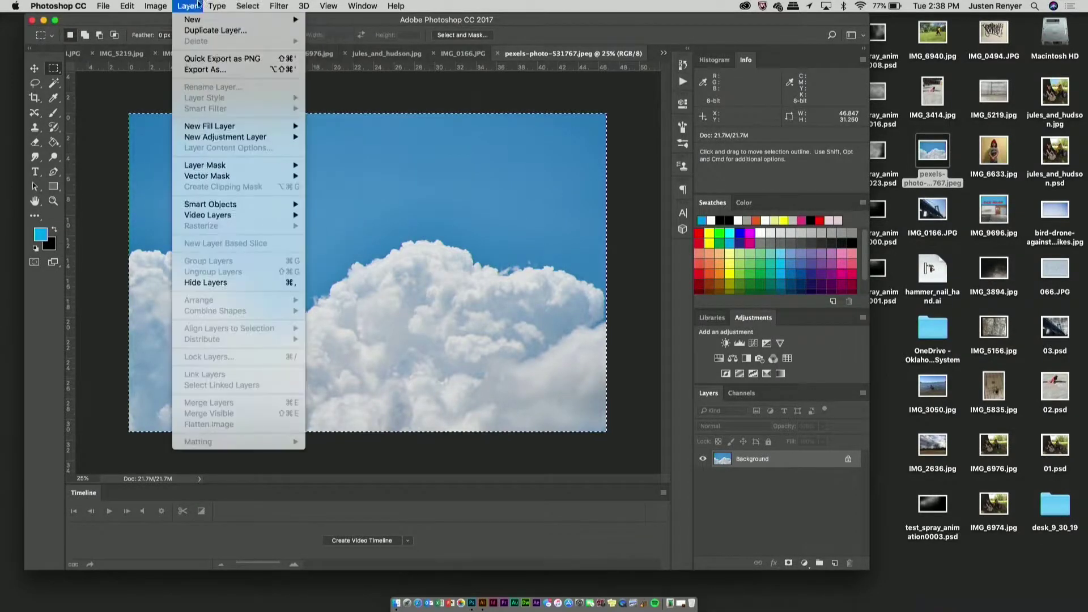
mouse_move(134, 6)
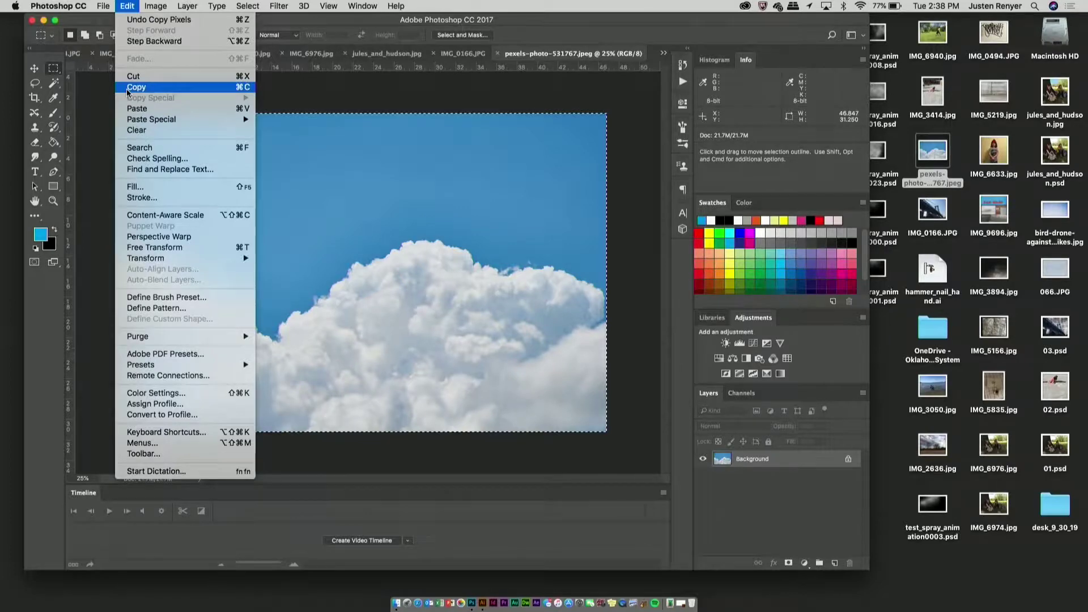
click(88, 109)
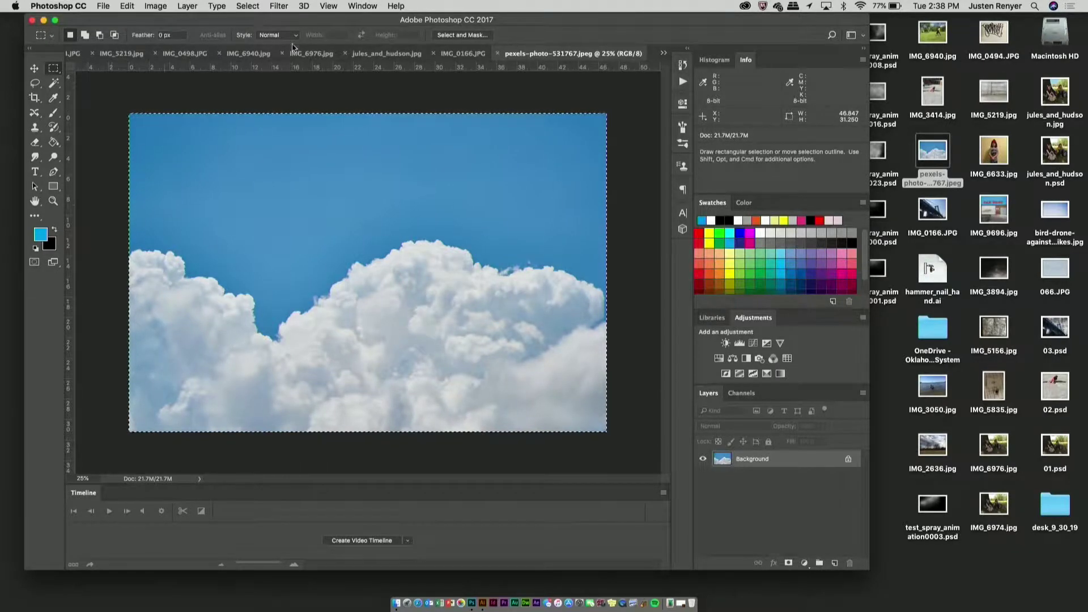
- Return to IMG_0166.JPG and paste the copied clouds directly above the Background layer, beneath the bridge copy
click(463, 54)
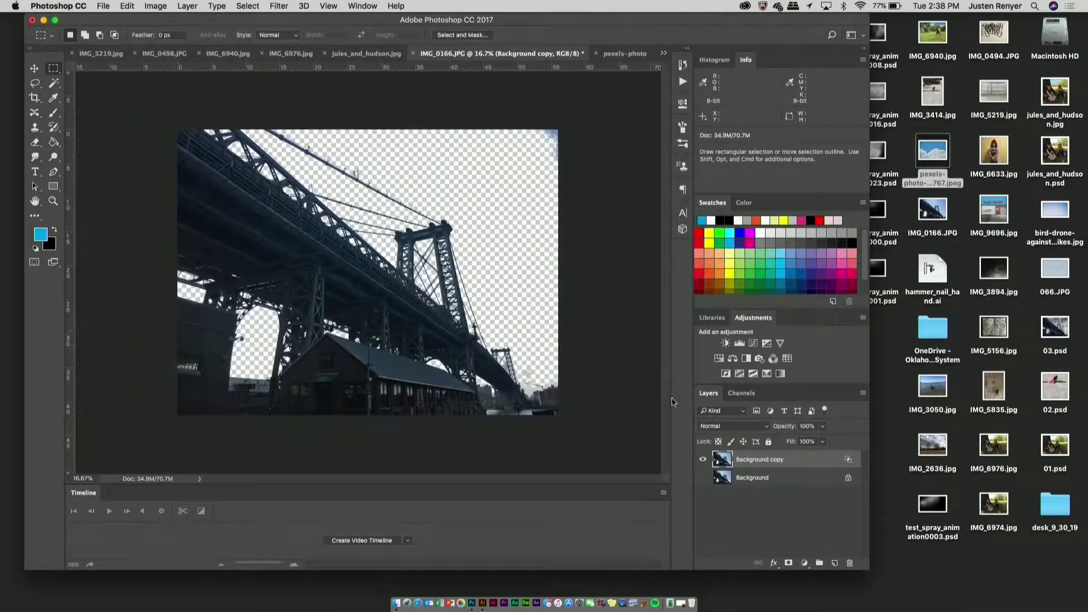
click(795, 478)
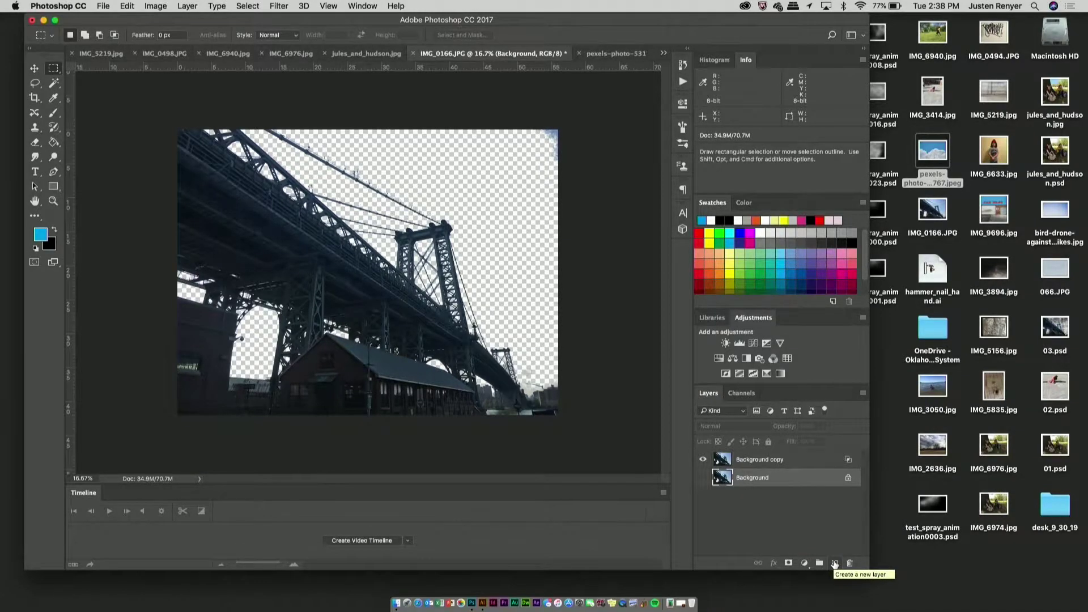
key(super+v)
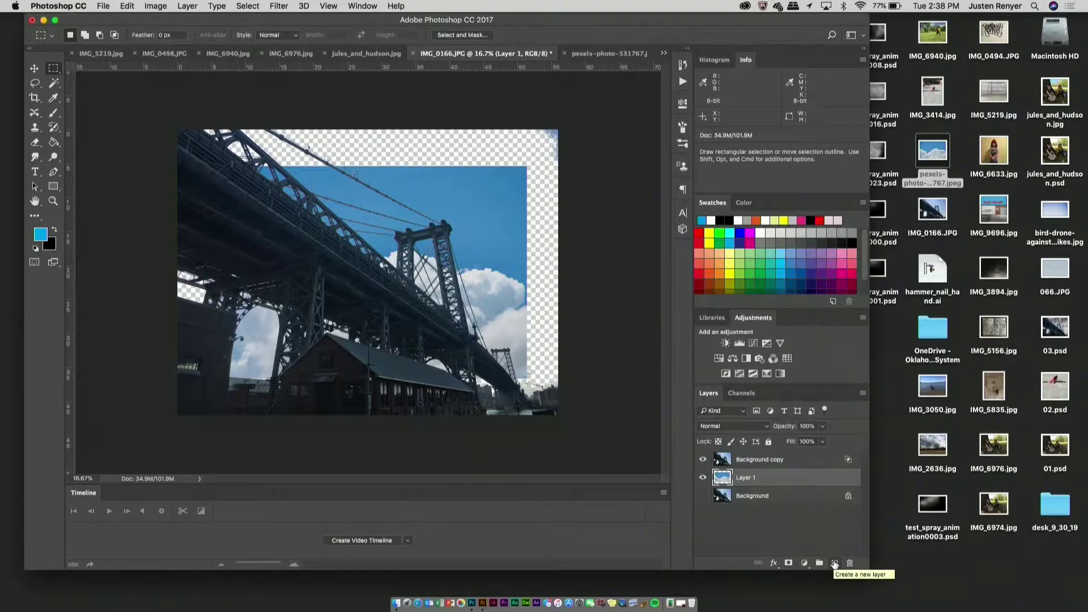
key(super+t)
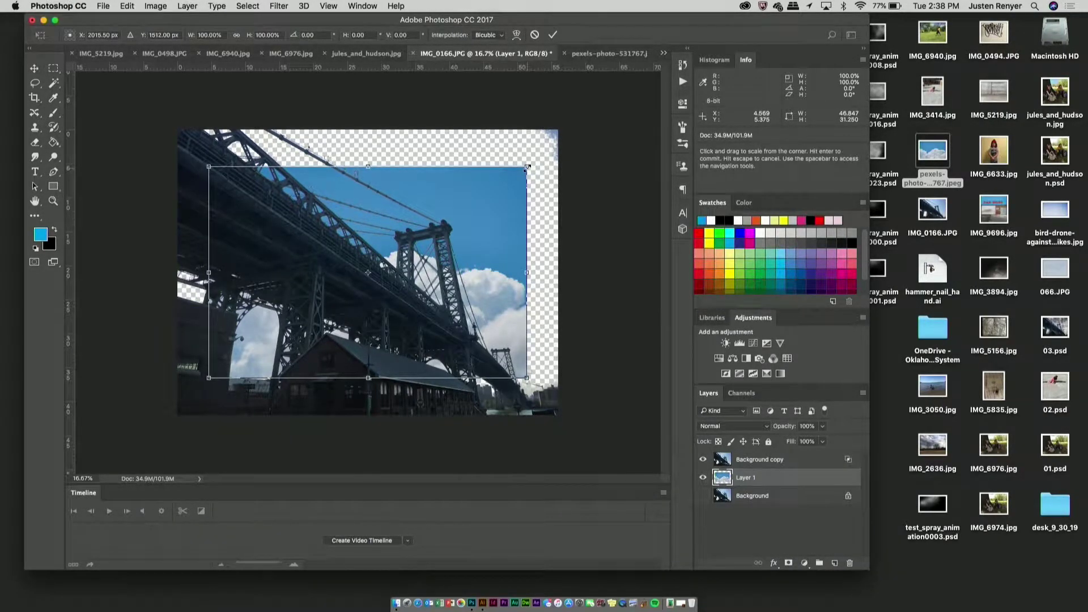
drag(527, 167, 576, 117)
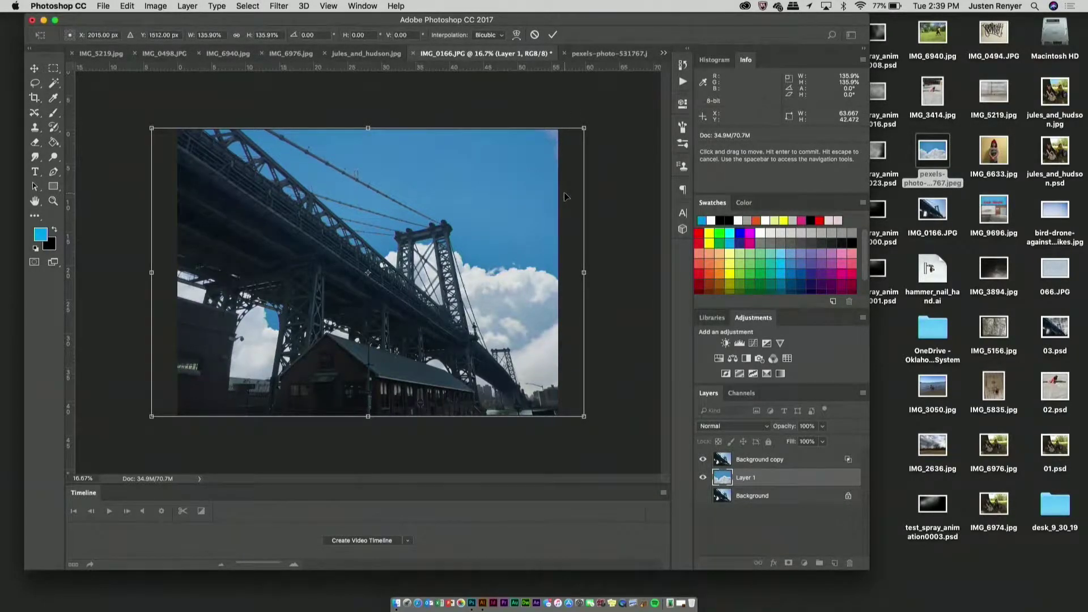
key(shift+Left)
key(shift+Left)
key(shift+Left)
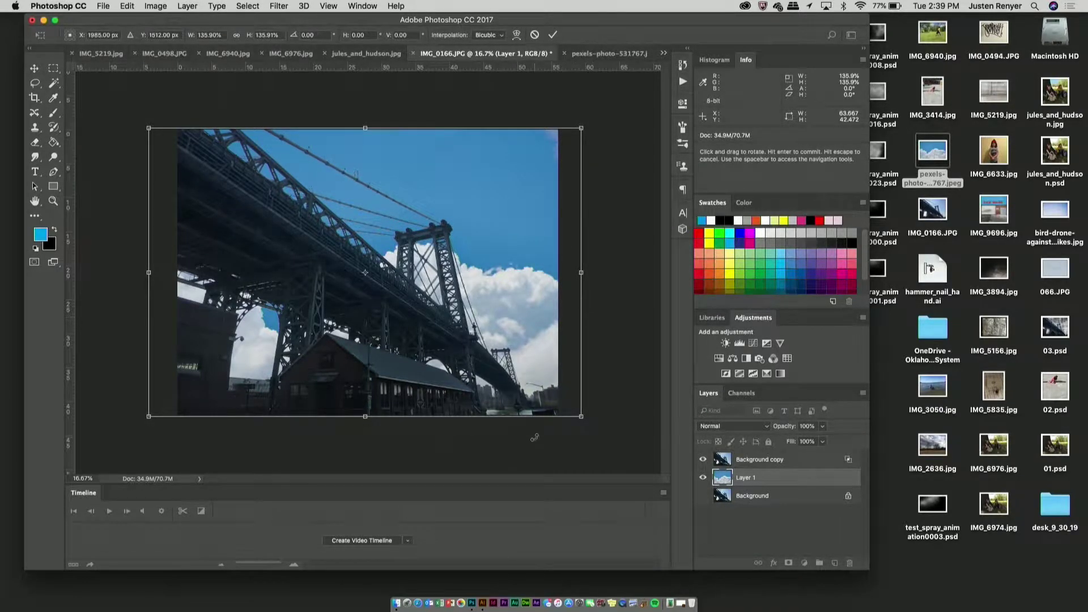
click(53, 68)
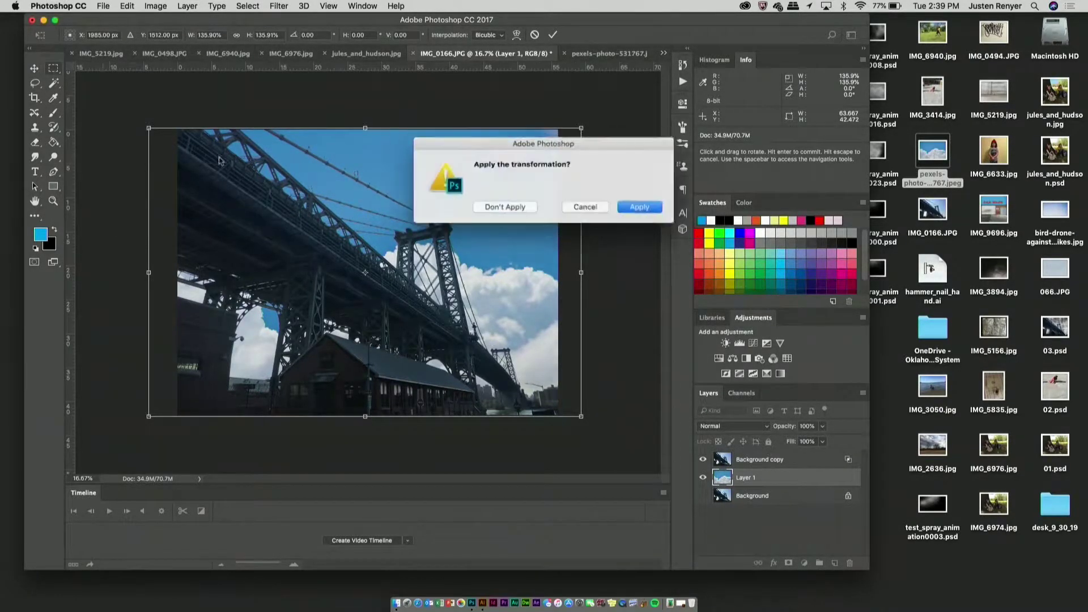
click(505, 206)
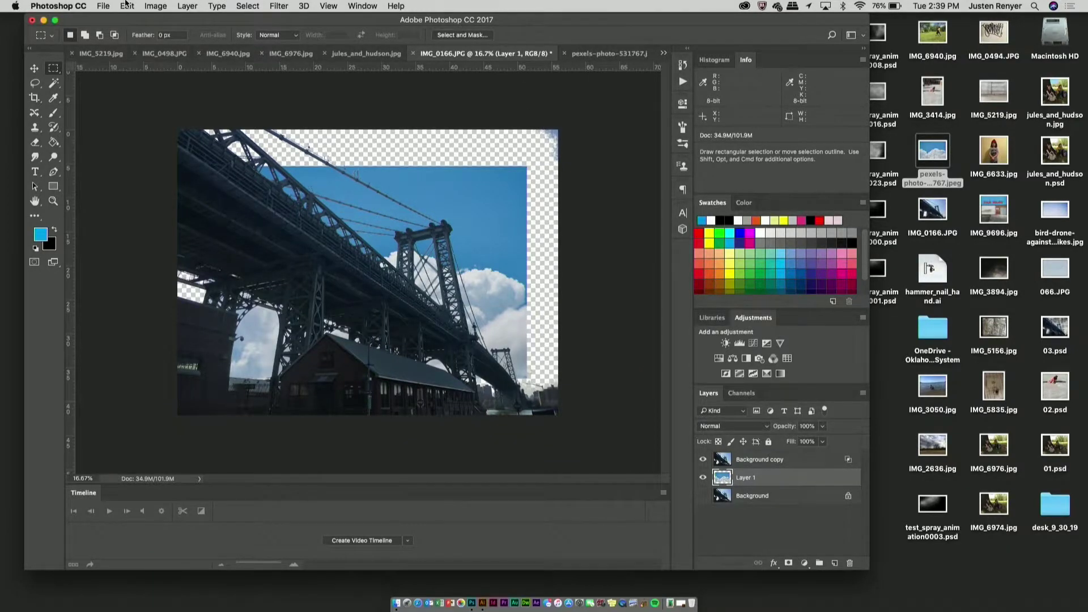
- Scale the pasted cloud layer proportionally about its centre to about 135.7% so it covers the whole canvas, and apply the transformation
click(126, 5)
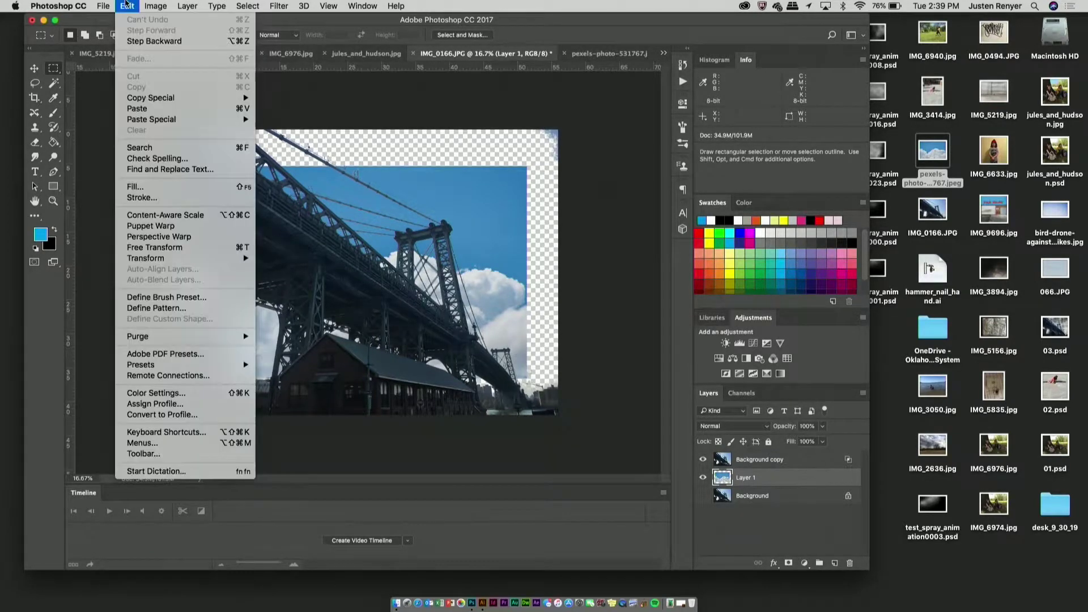
click(155, 249)
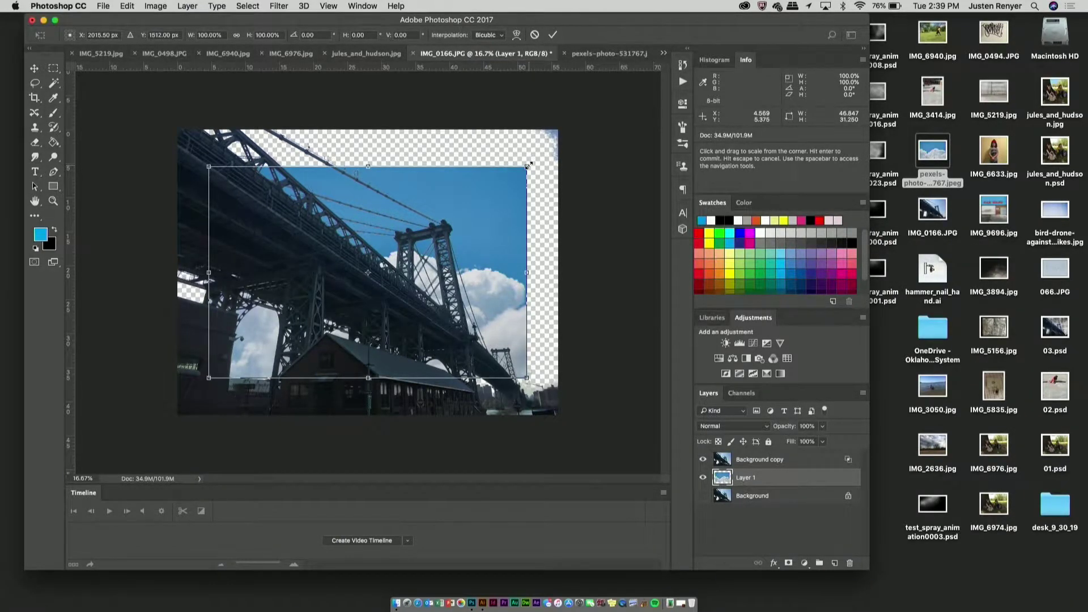
drag(528, 166, 560, 126)
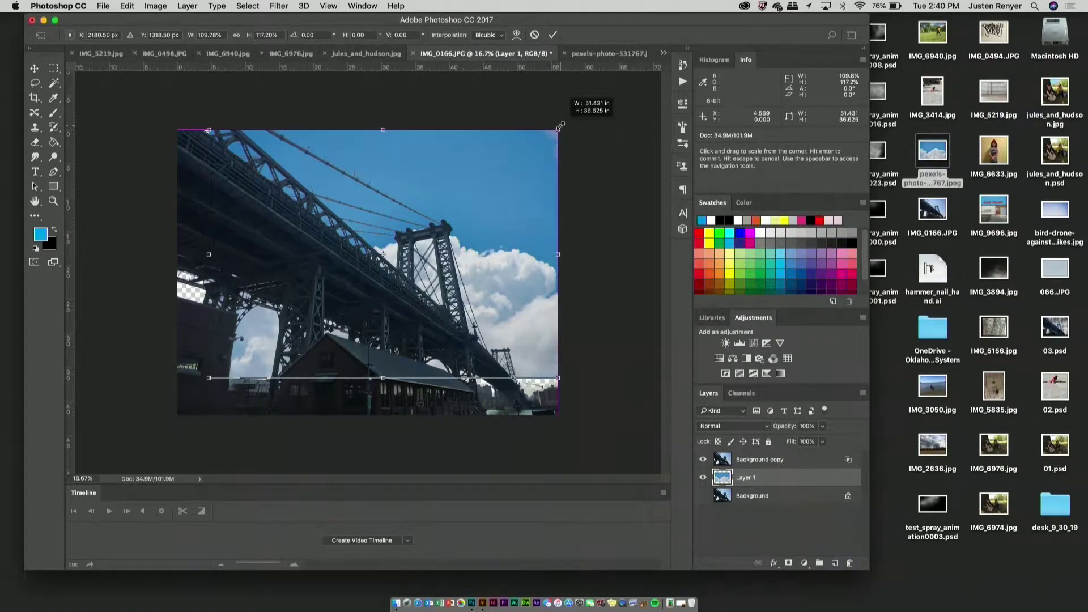
drag(560, 125, 560, 125)
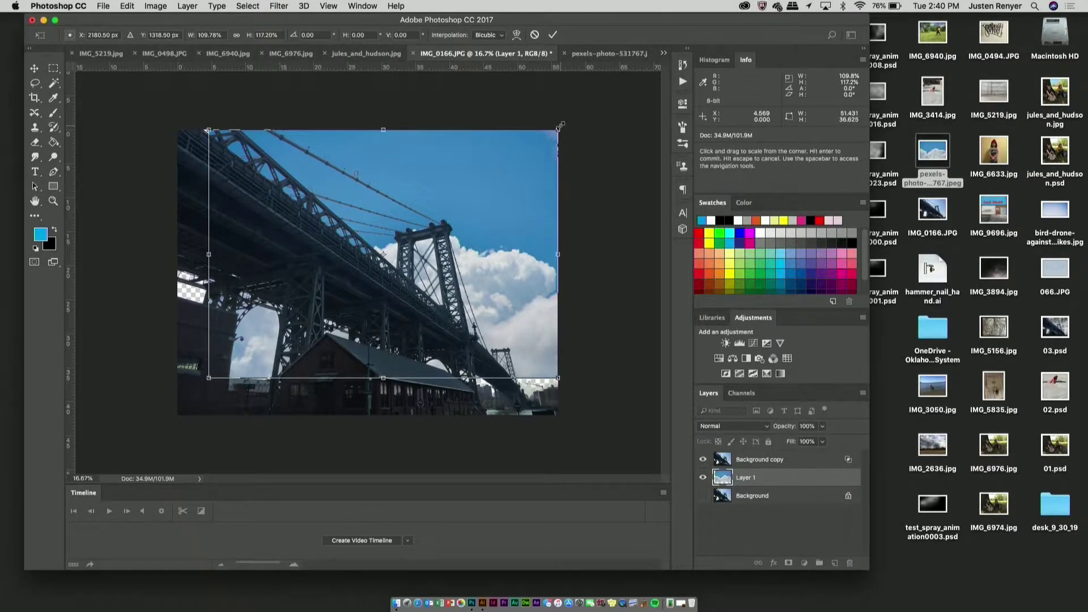
key(super)
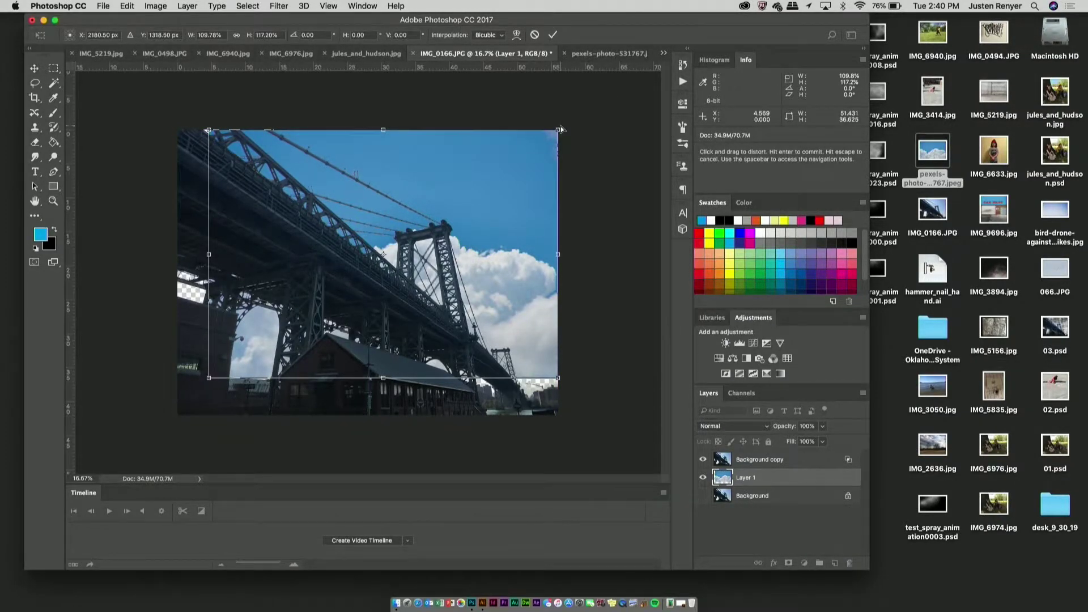
key(super+z)
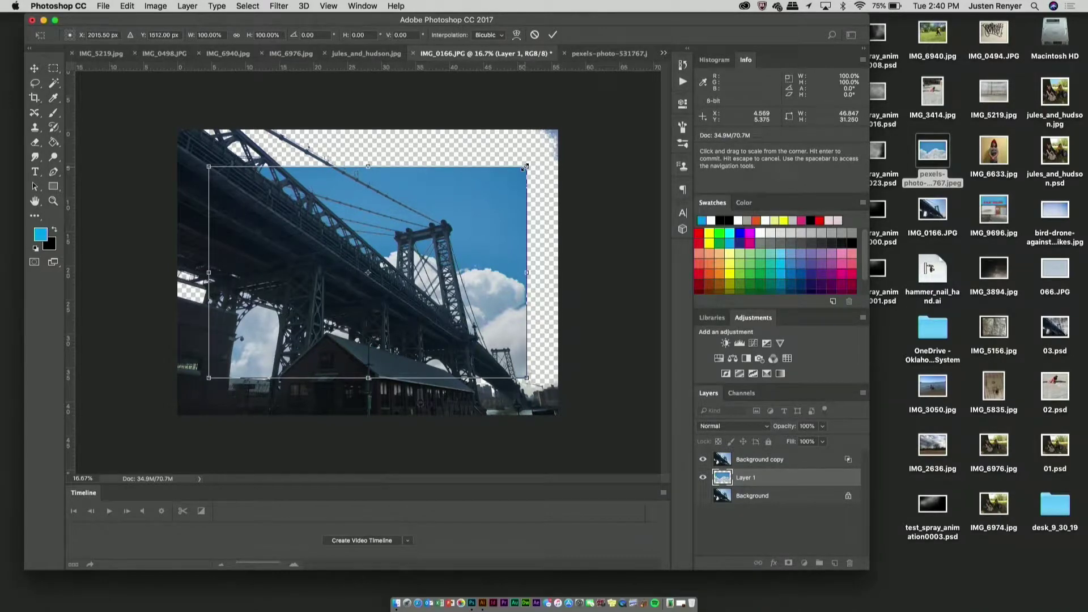
drag(525, 168, 576, 120)
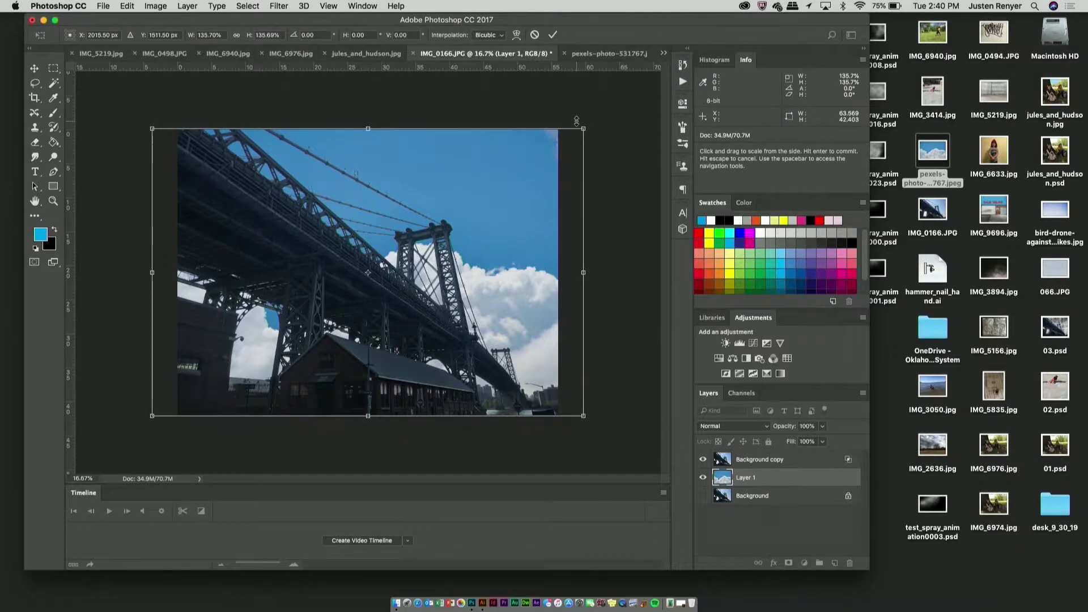
key(Return)
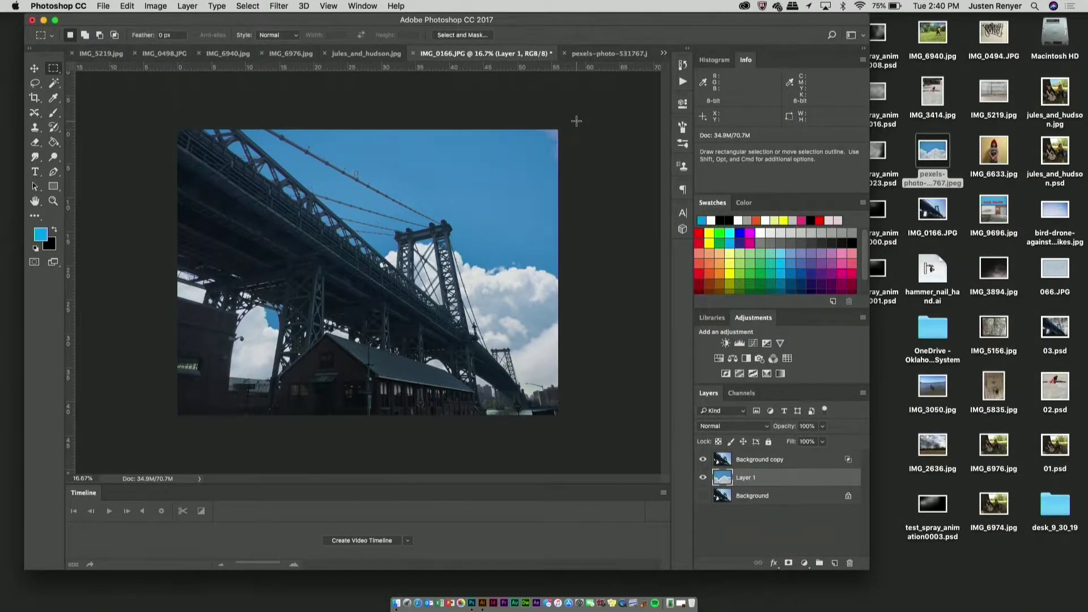
- On the Background copy layer, erase the leftover pinkish sky patch in the photo's upper-right corner with a softer Eraser of about 476 px
click(35, 69)
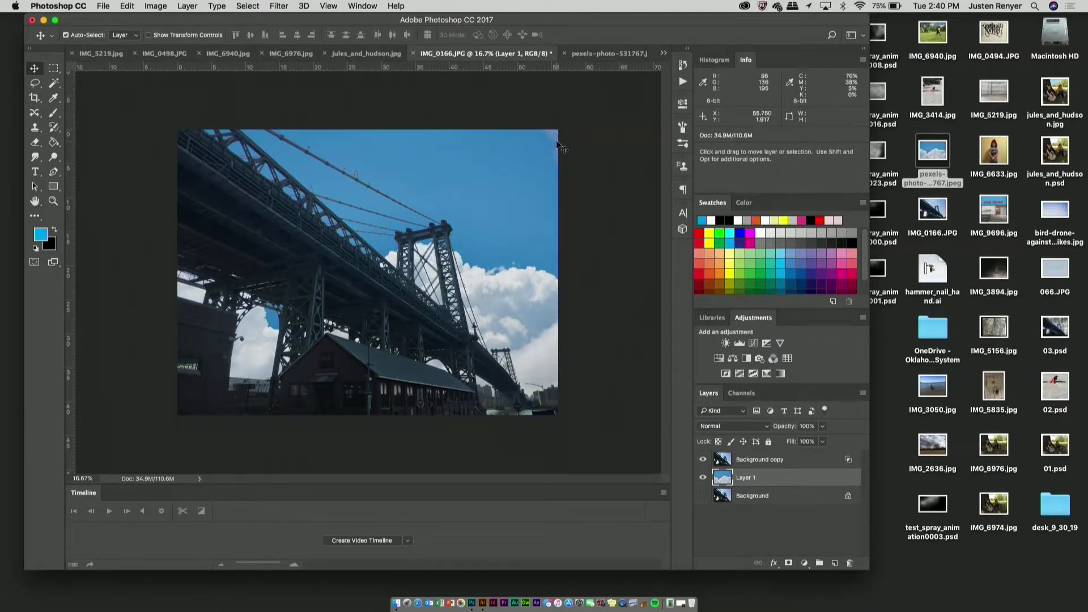
scroll(558, 145, up, 1)
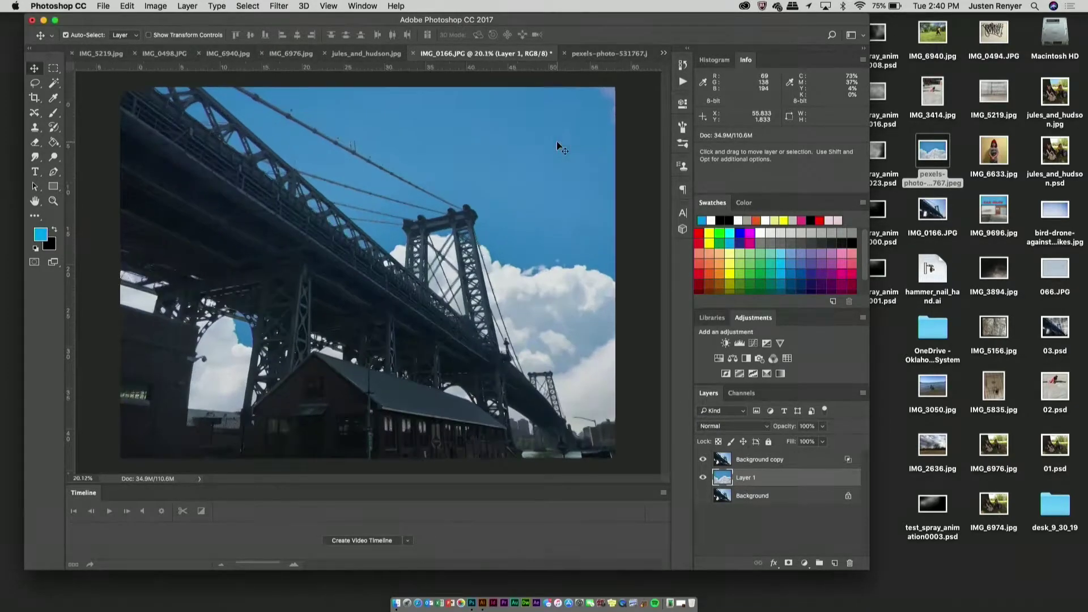
scroll(556, 141, up, 4)
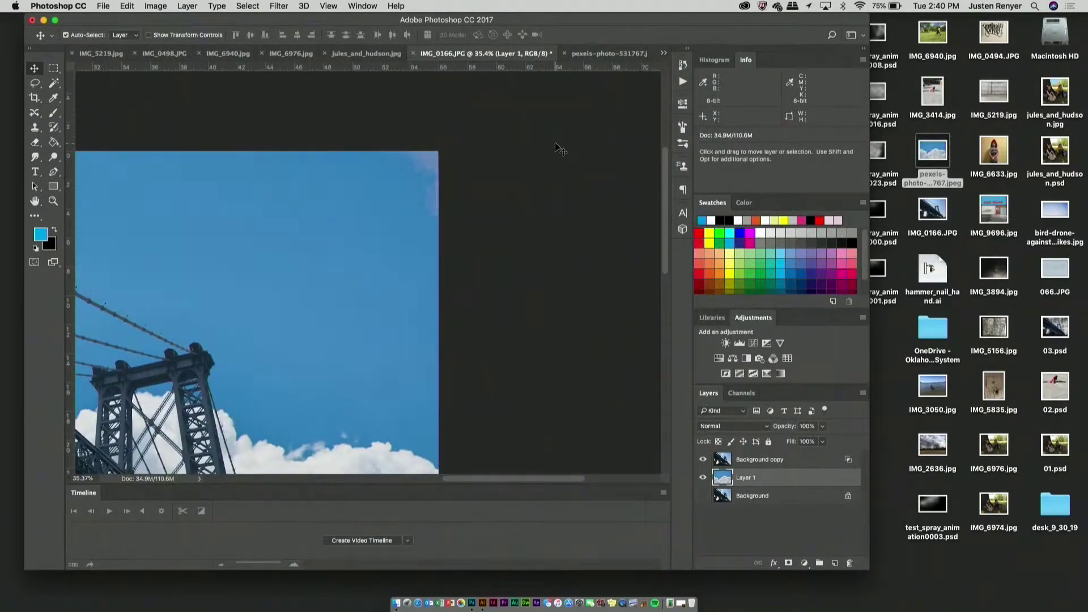
scroll(556, 142, up, 4)
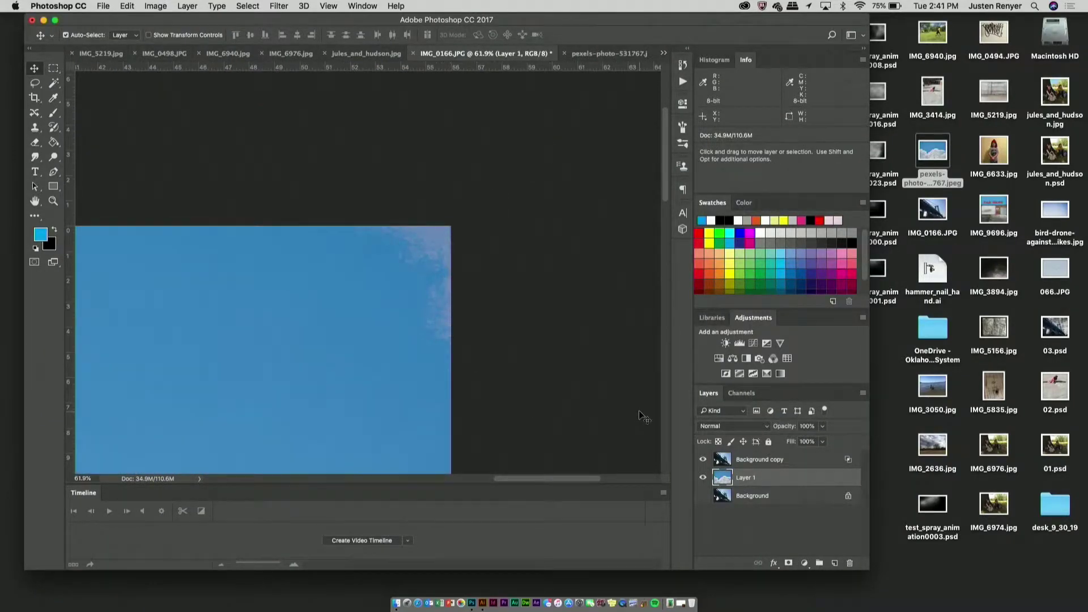
click(776, 462)
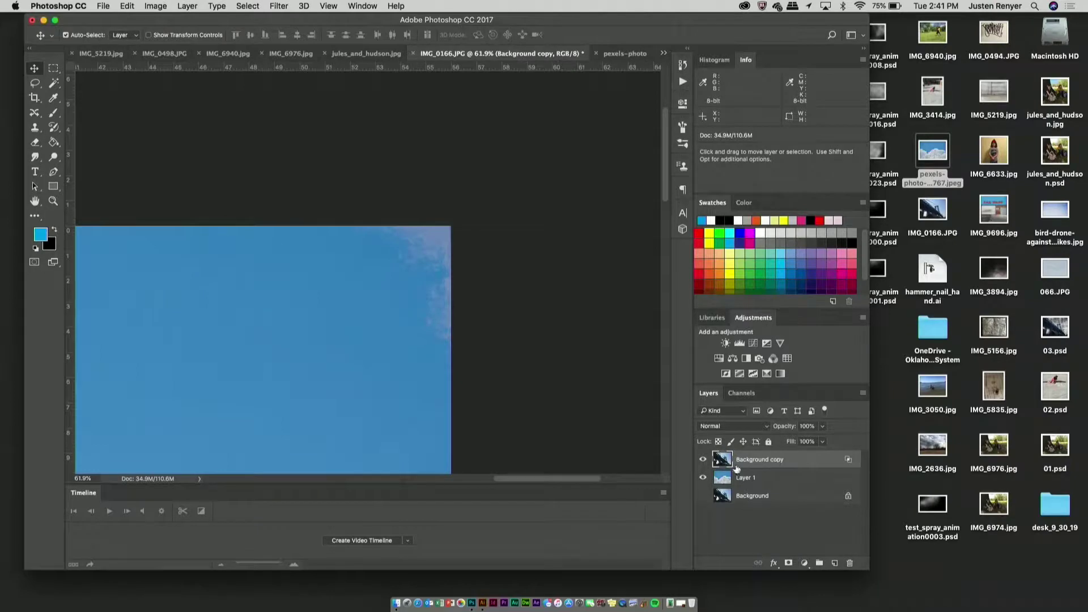
scroll(518, 355, down, 5)
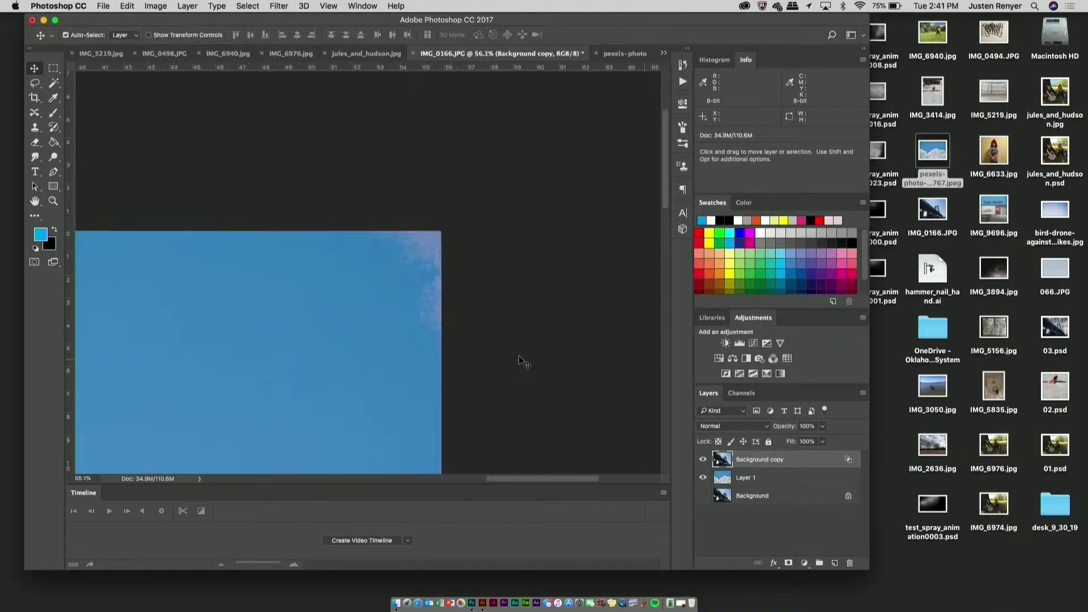
click(34, 143)
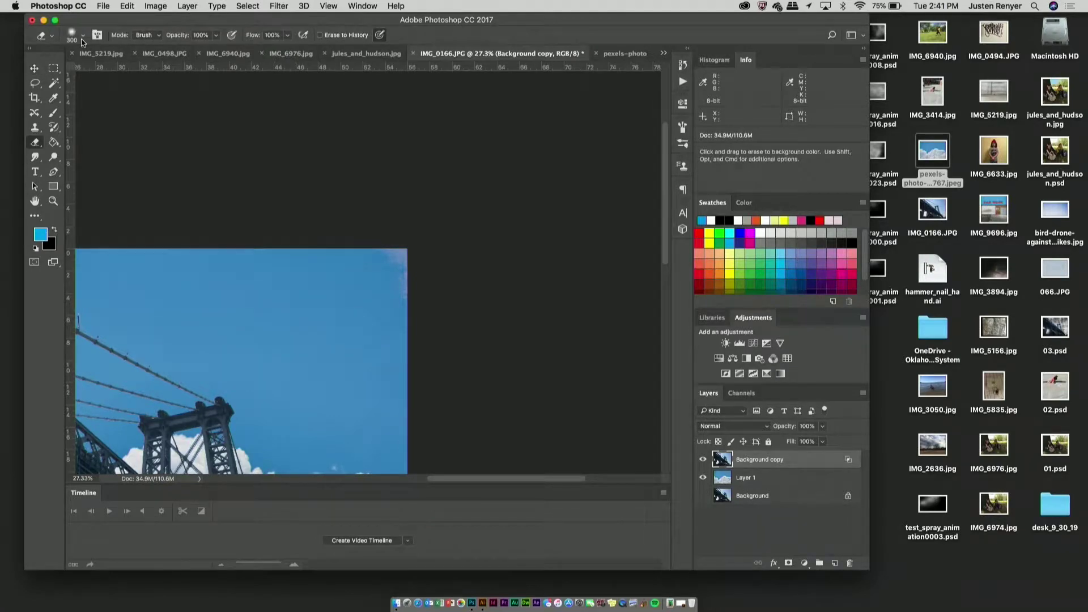
click(82, 37)
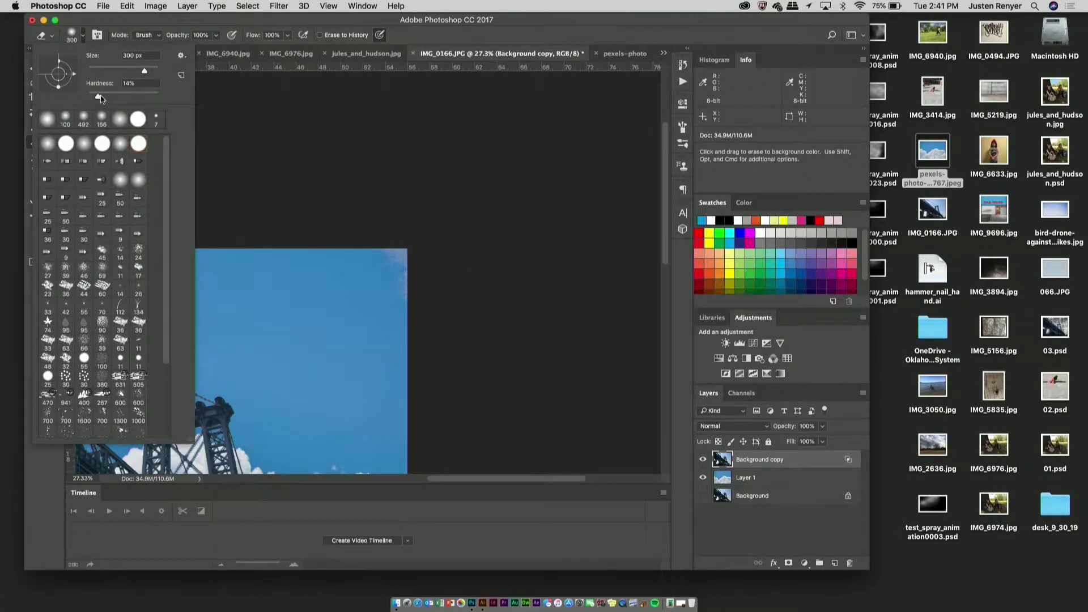
drag(99, 99, 86, 99)
drag(146, 71, 151, 73)
click(330, 233)
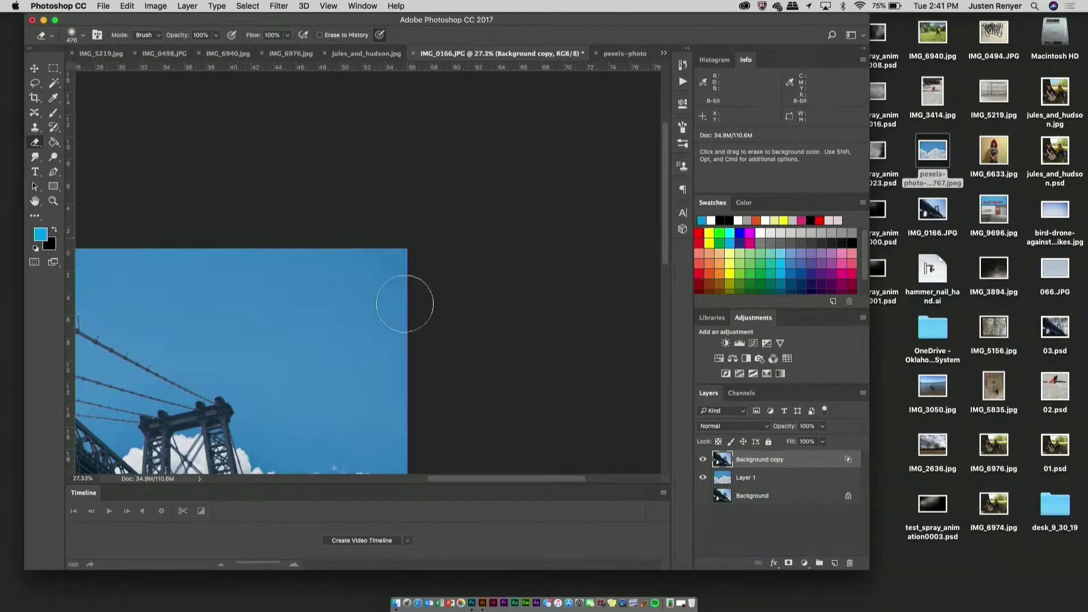
- Examine the composite closely around the cables, towers, skyline, shed and bridge arches for leftover sky or rough edges
scroll(400, 311, down, 5)
scroll(400, 311, left, 2)
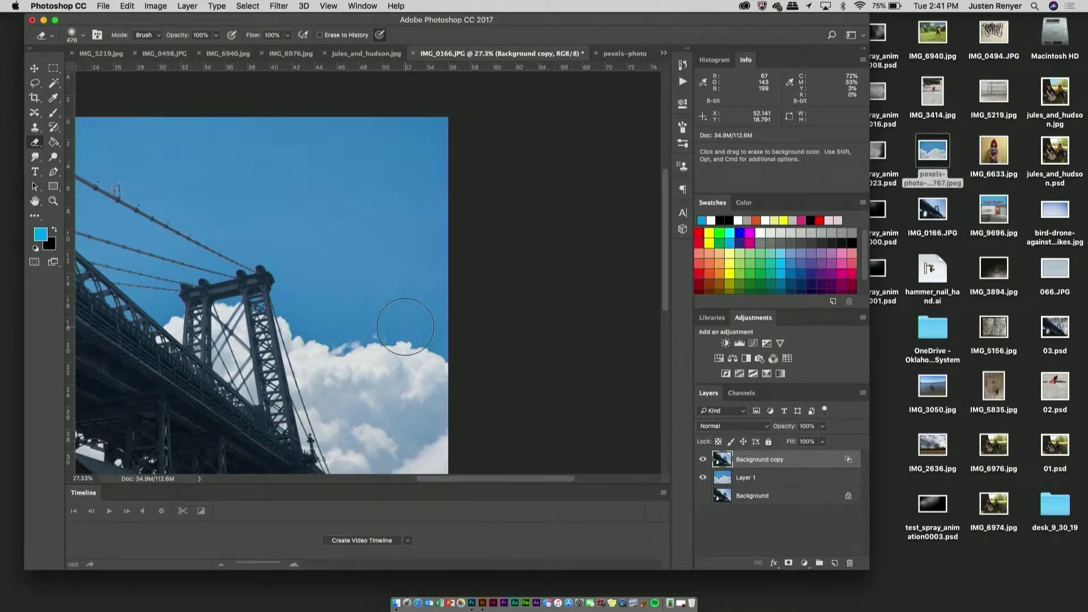
scroll(406, 327, up, 2)
scroll(405, 327, down, 3)
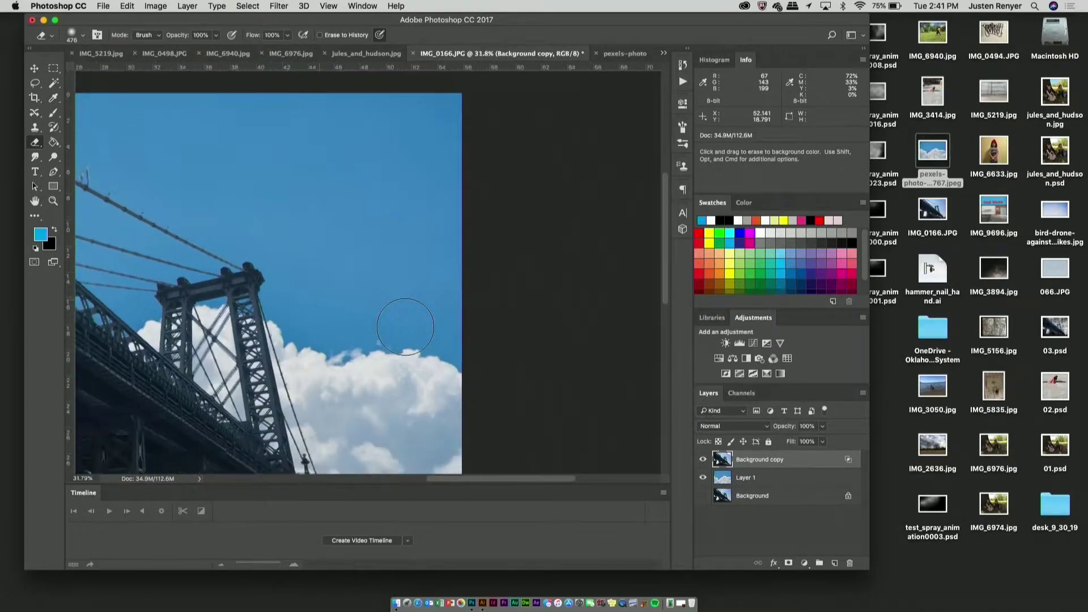
scroll(405, 327, down, 2)
scroll(405, 327, up, 3)
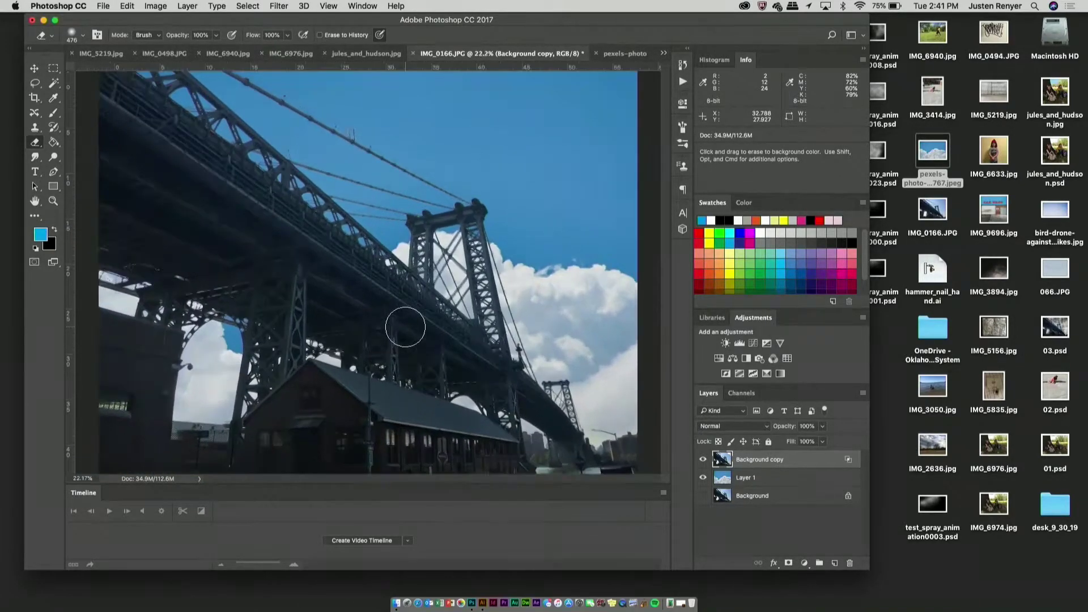
scroll(405, 327, up, 8)
scroll(405, 328, down, 2)
scroll(405, 327, right, 2)
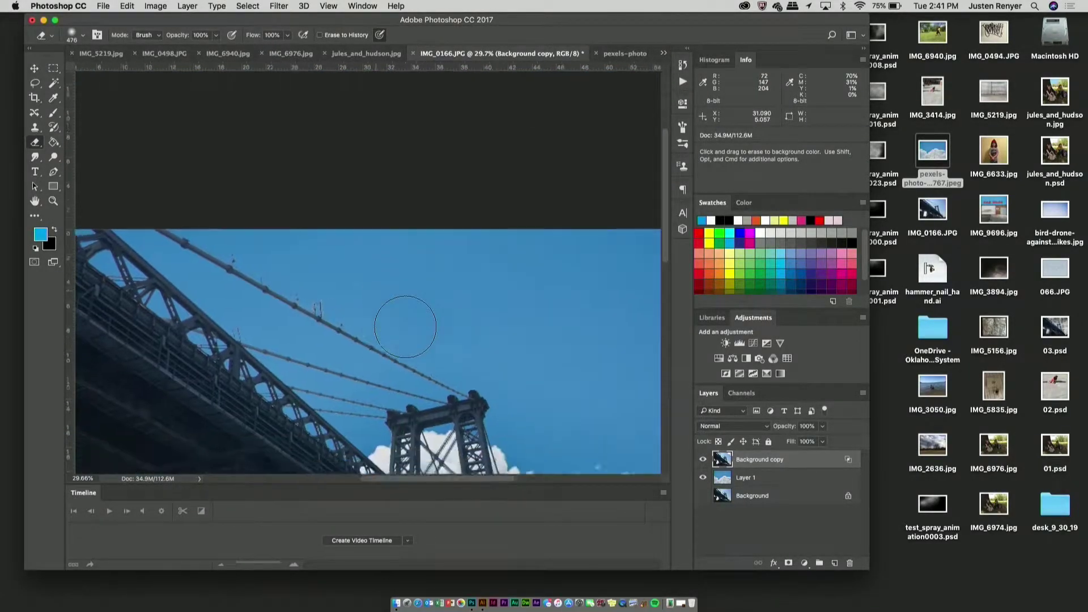
scroll(406, 327, down, 8)
scroll(405, 327, right, 3)
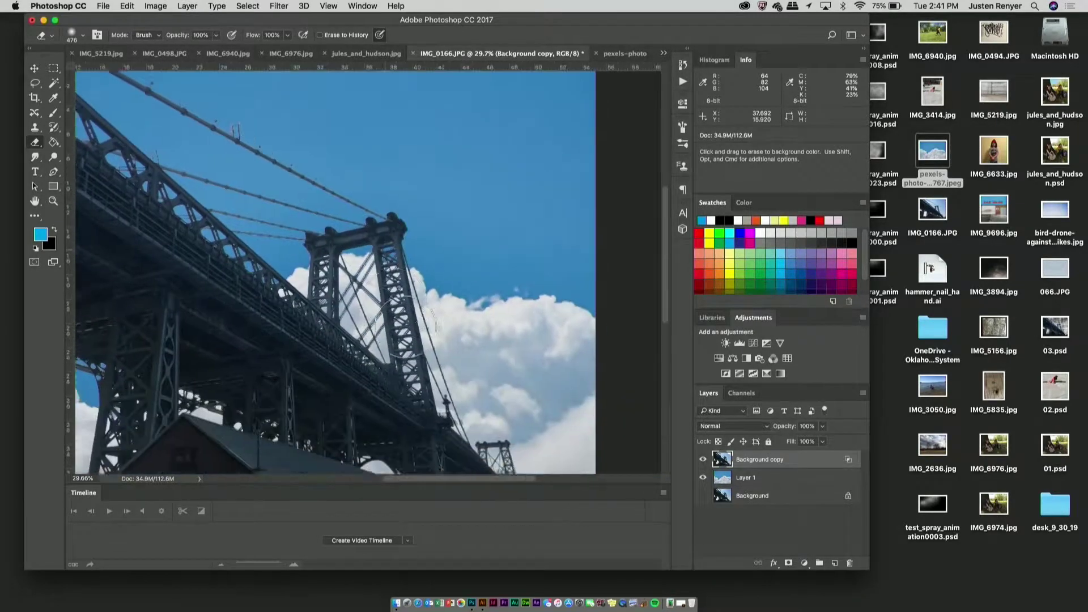
scroll(405, 327, down, 9)
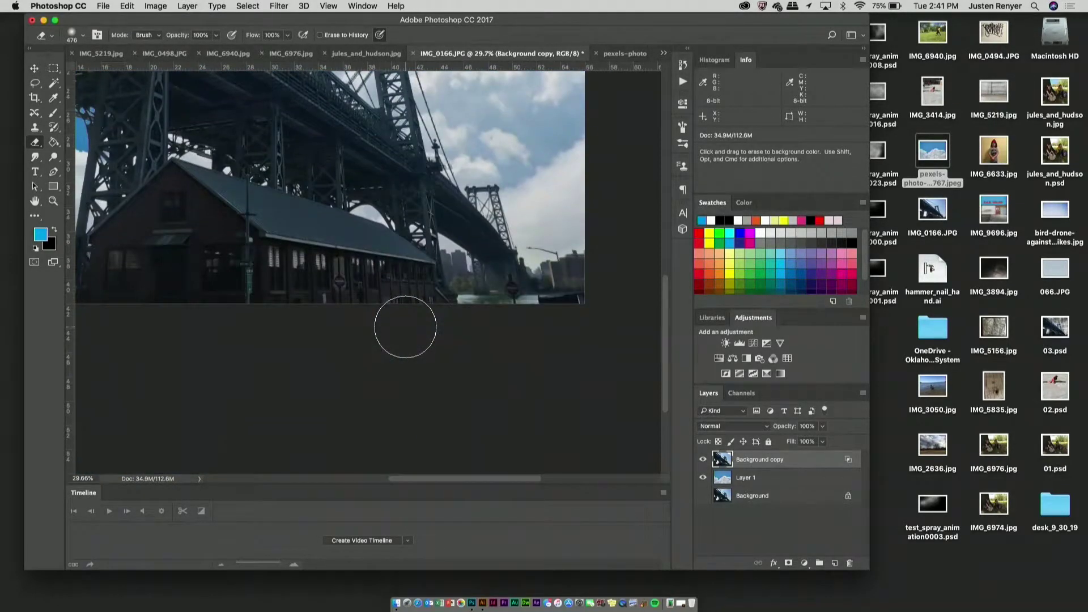
scroll(406, 327, up, 3)
scroll(405, 327, left, 10)
scroll(405, 327, down, 5)
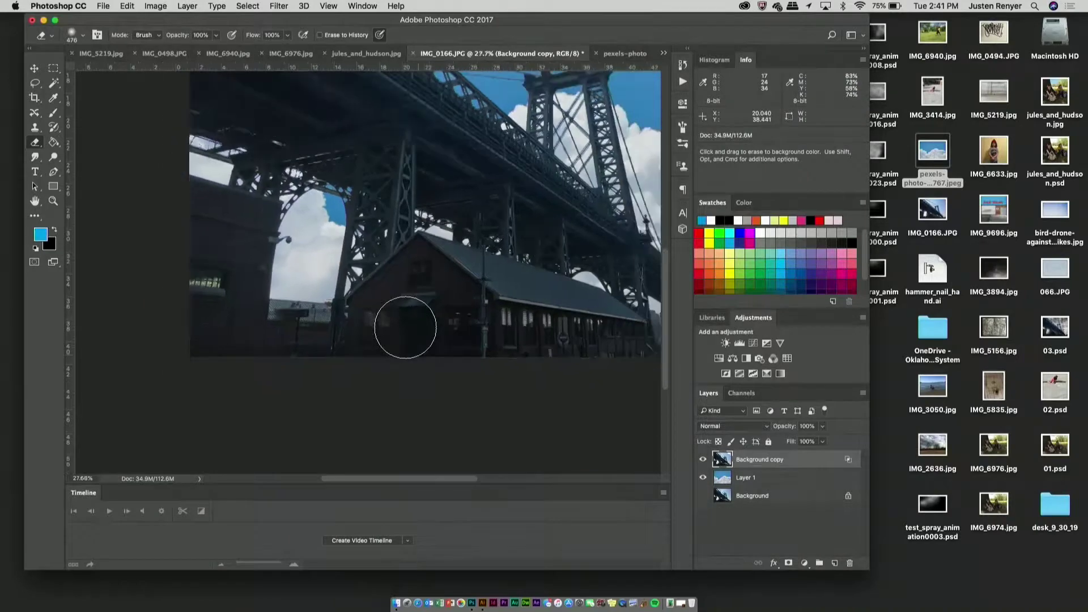
click(53, 68)
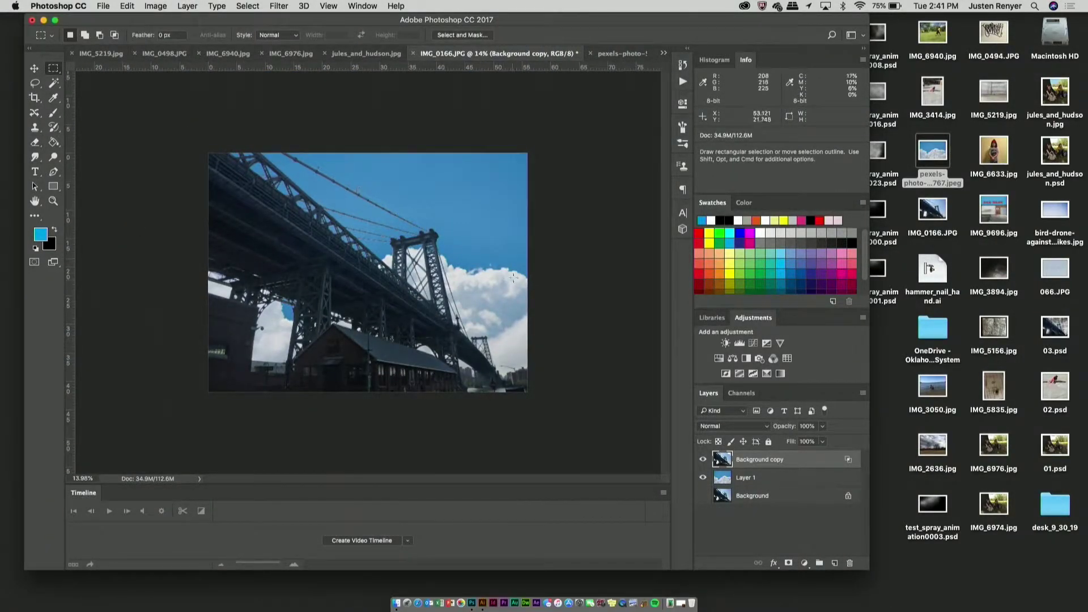
- Hide the cloud layer, Layer 1, and inspect the cut-out bridge against transparency
click(766, 480)
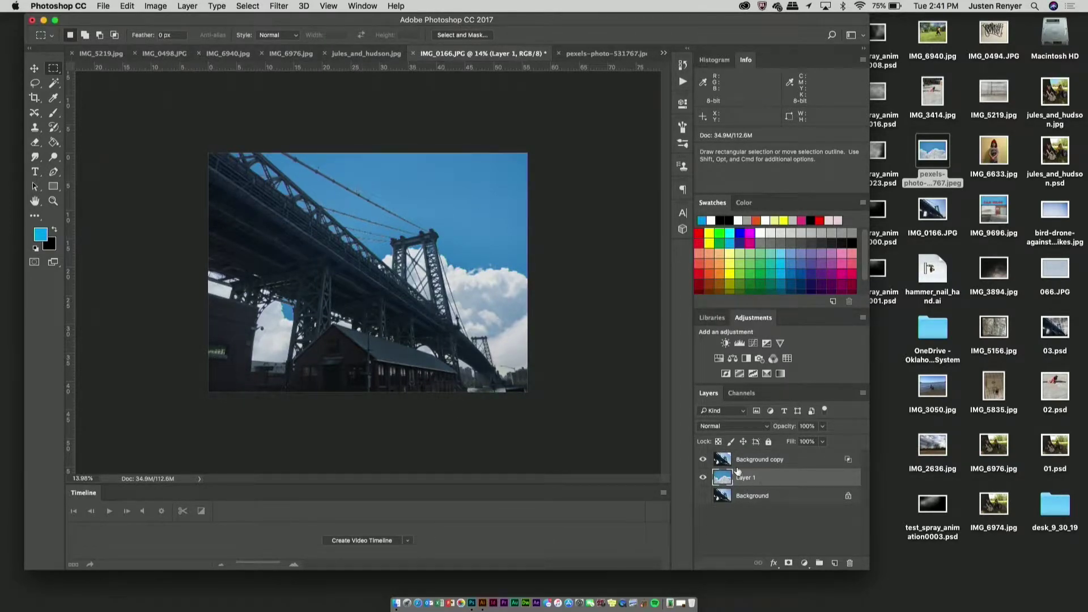
click(703, 477)
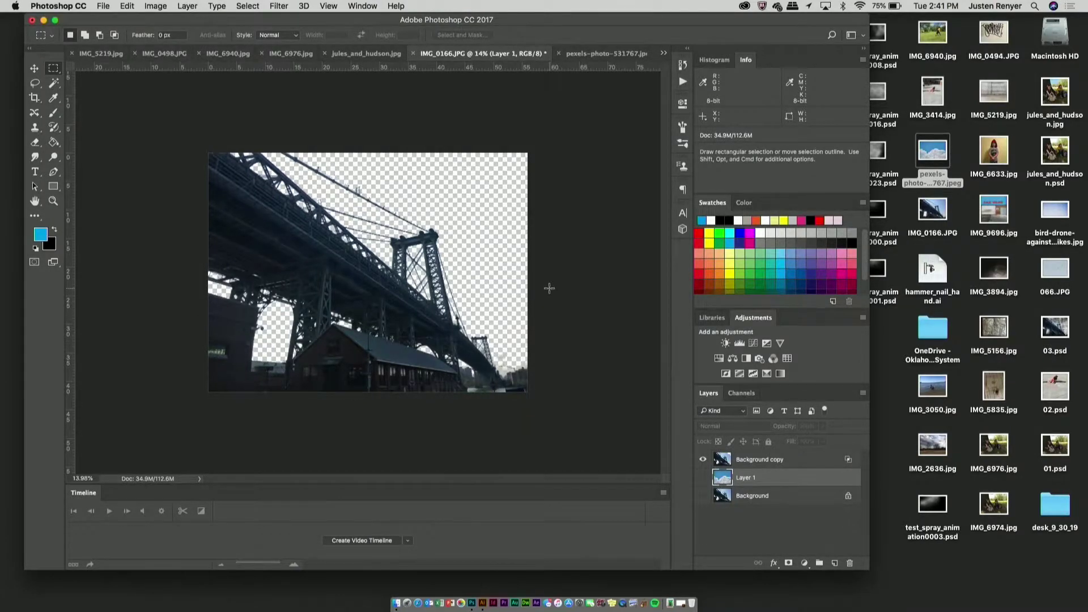
scroll(549, 288, up, 6)
scroll(549, 288, down, 6)
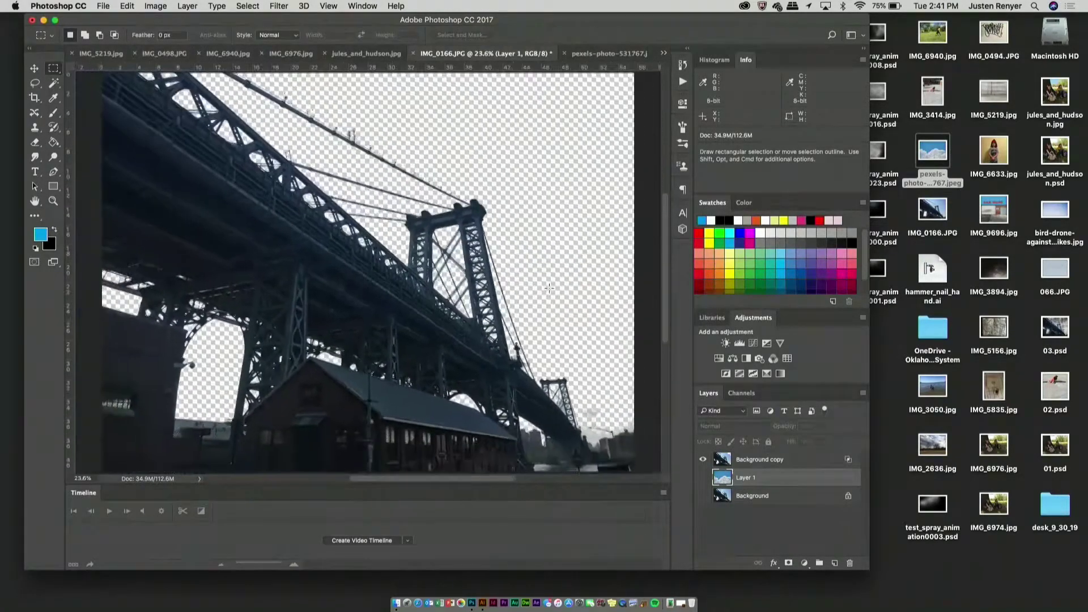
scroll(549, 288, up, 1)
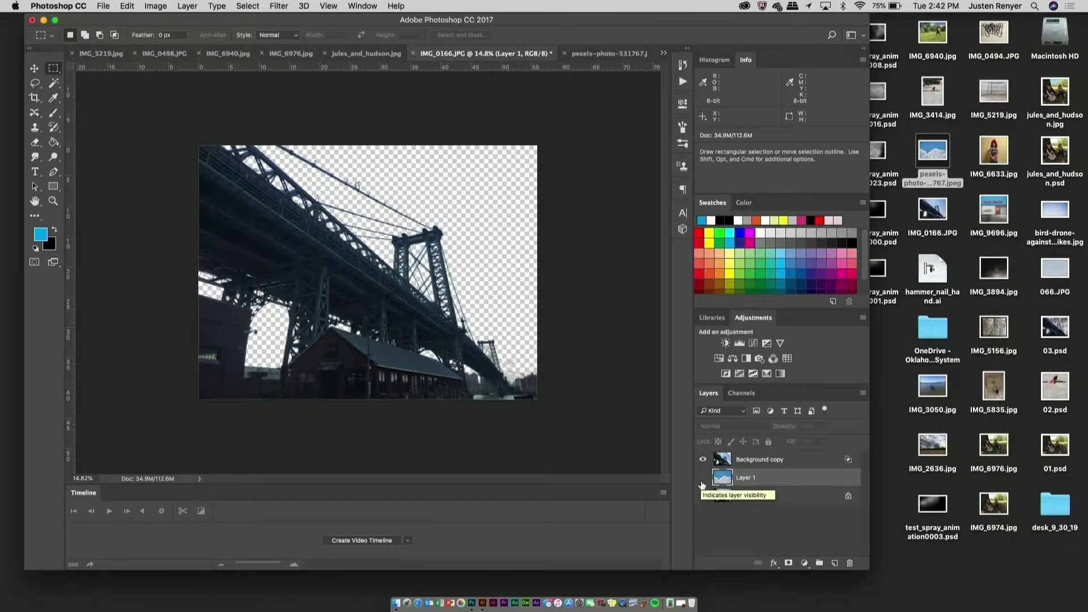
- Add a Solid Color fill layer directly above the hidden cloud layer, beneath the bridge copy
click(805, 564)
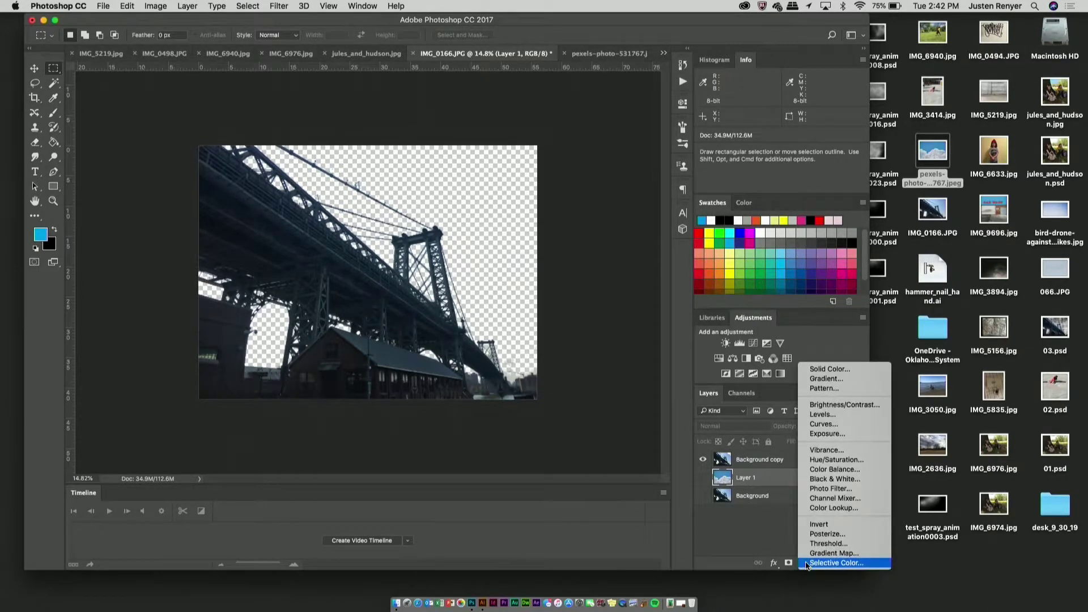
click(828, 368)
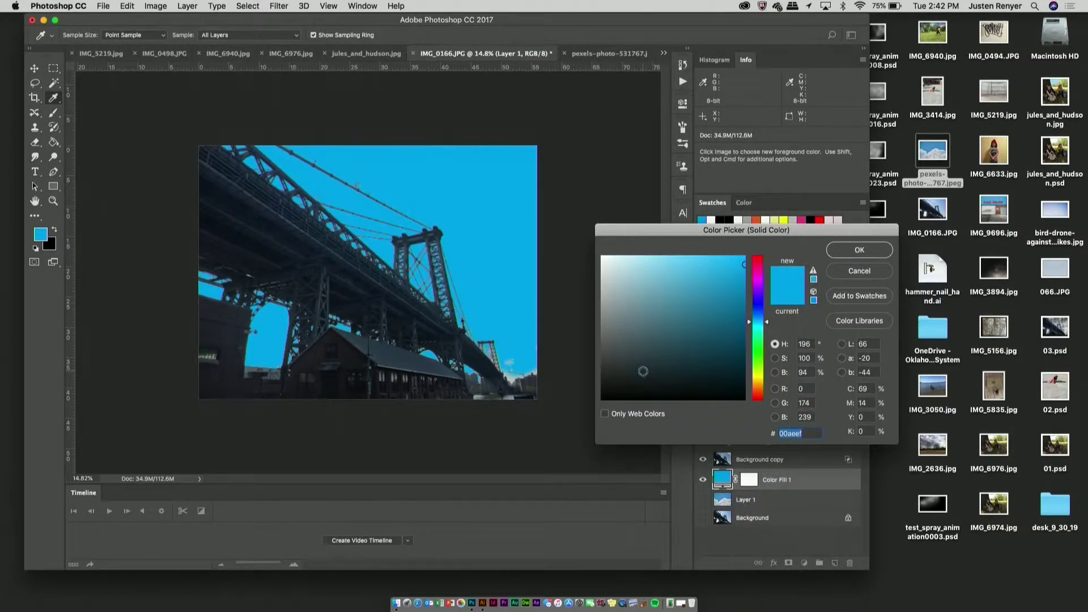
- Recolour the Color Fill 1 layer to red #de2c2c and hide that layer
drag(763, 278, 716, 275)
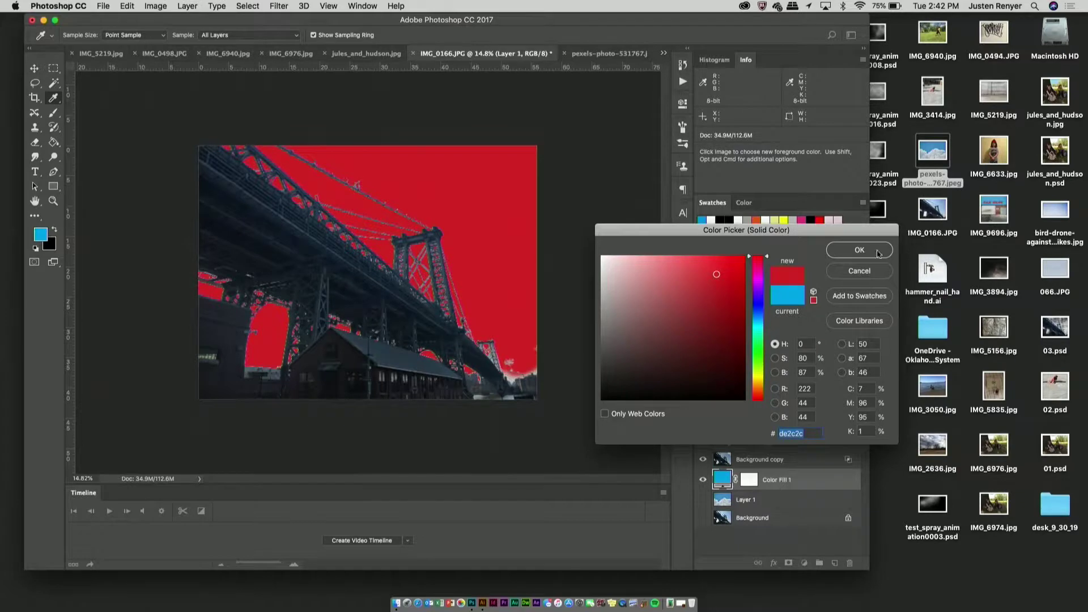
click(852, 248)
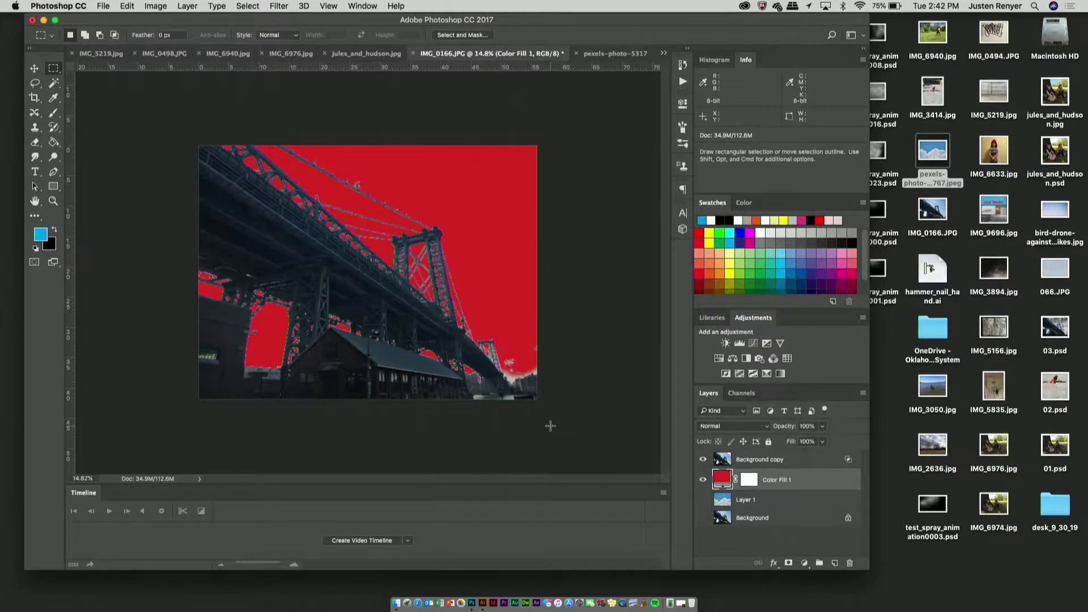
click(702, 481)
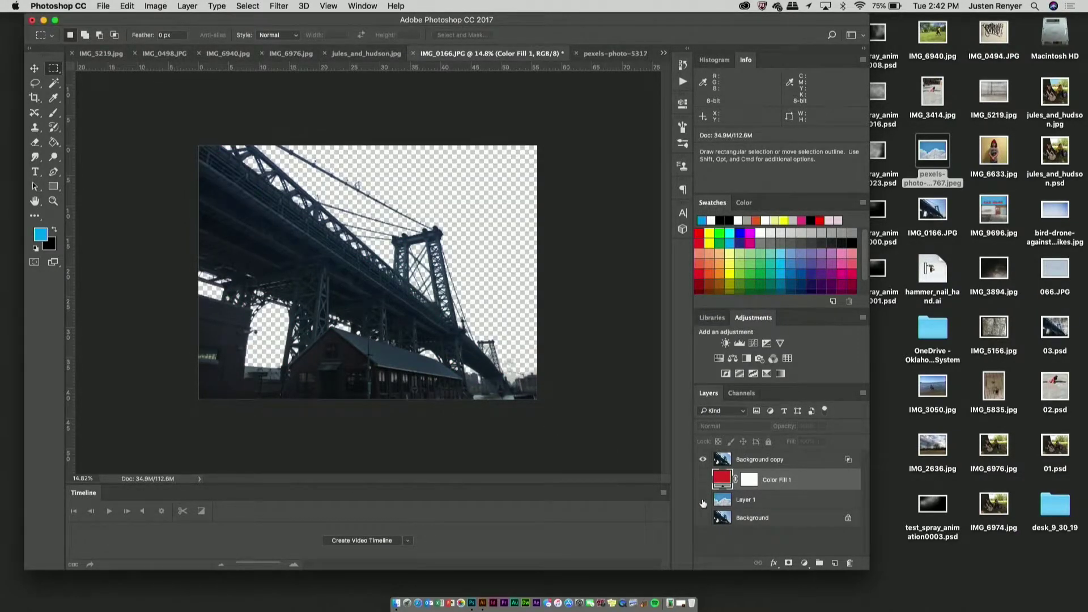
- Show the cloudy sky on Layer 1 and flip it horizontally
click(702, 499)
click(779, 506)
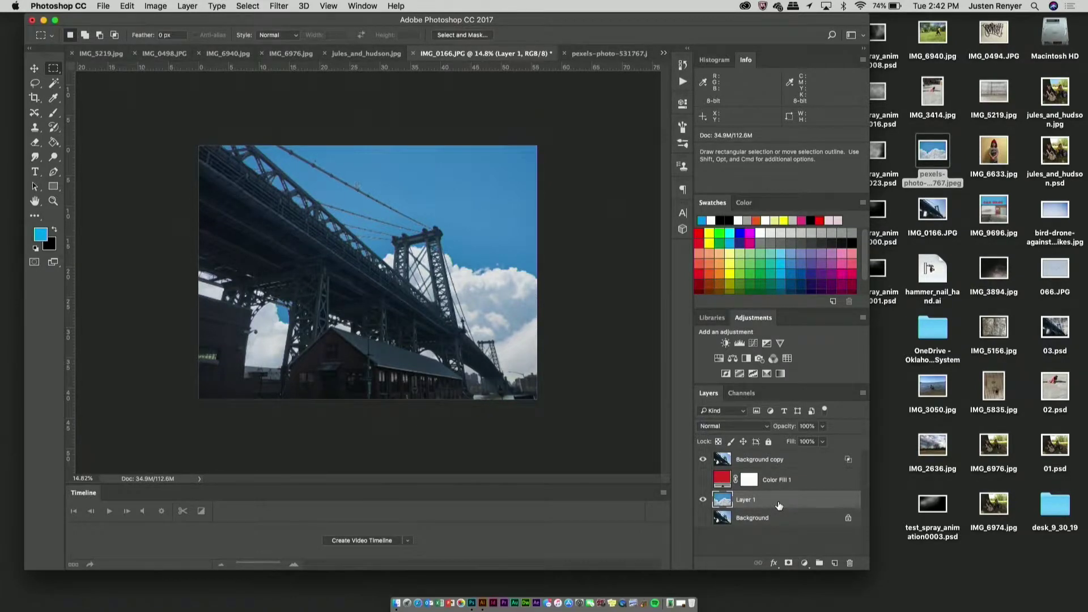
click(127, 6)
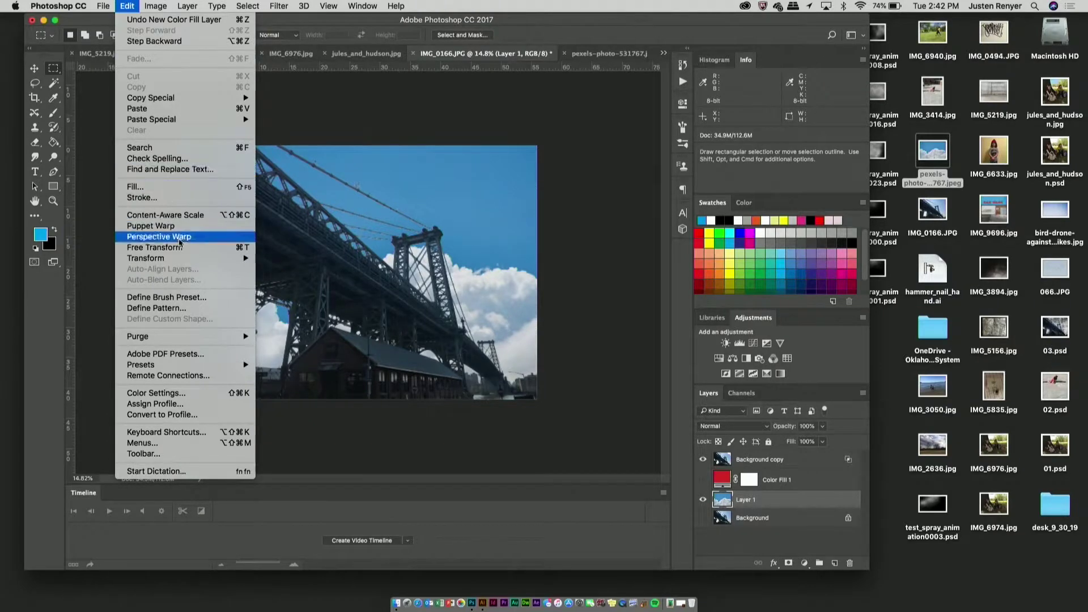
mouse_move(179, 257)
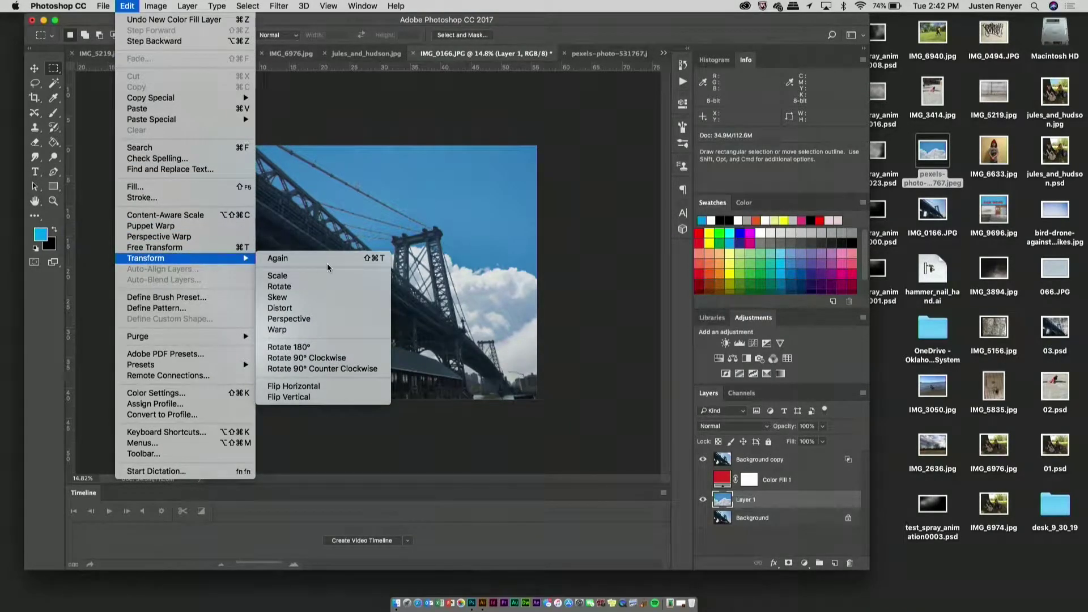
click(321, 386)
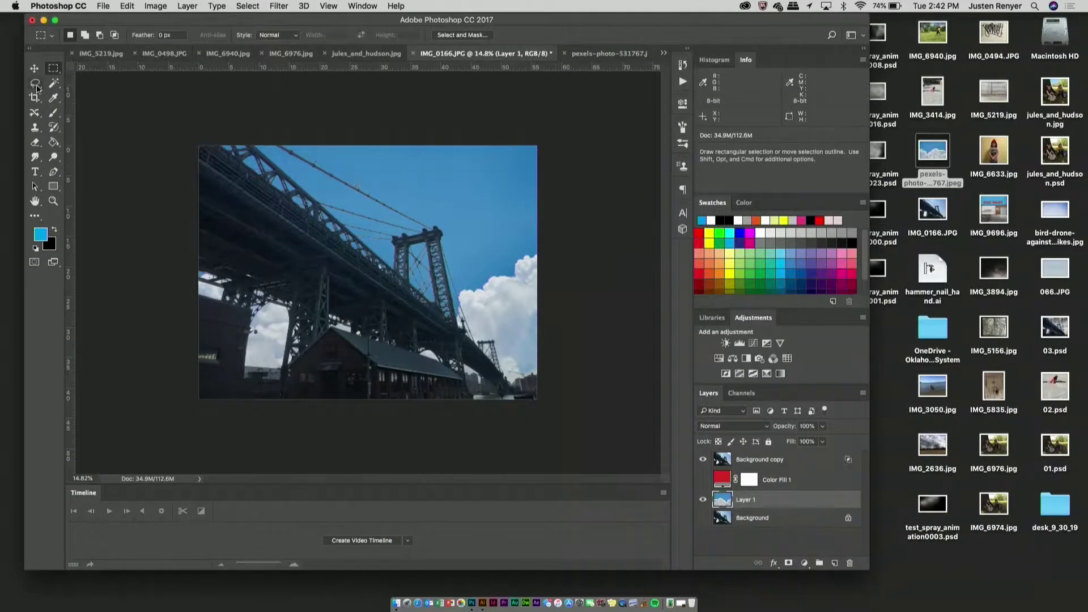
- Lock the Background copy bridge layer and move the Layer 1 sky about 2.2 in right and 0.2 in down
click(34, 69)
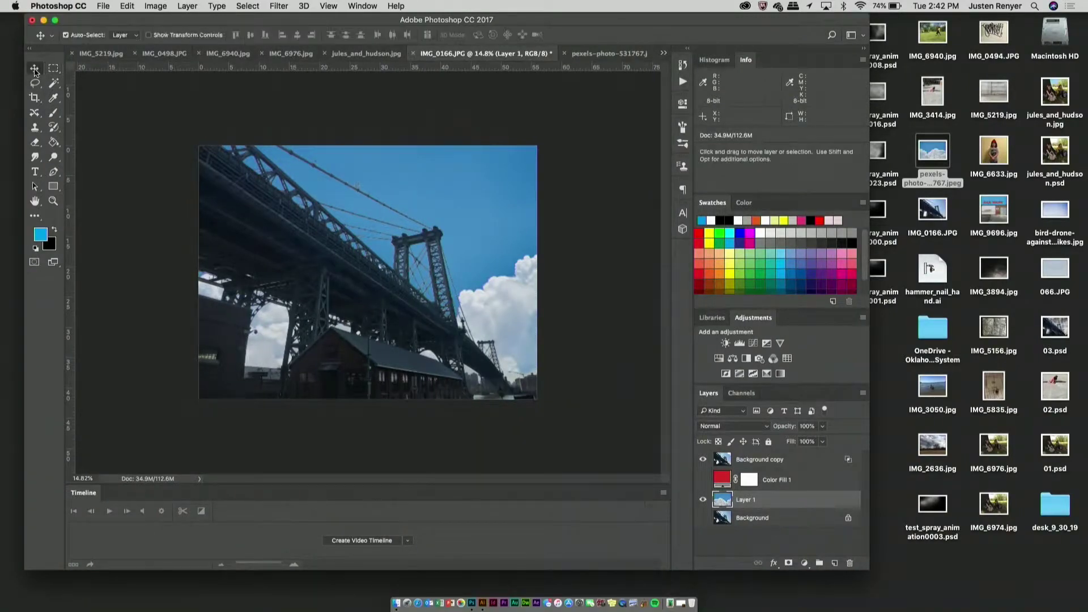
click(494, 309)
mouse_move(494, 310)
mouse_down()
mouse_move(503, 301)
mouse_move(506, 312)
mouse_up()
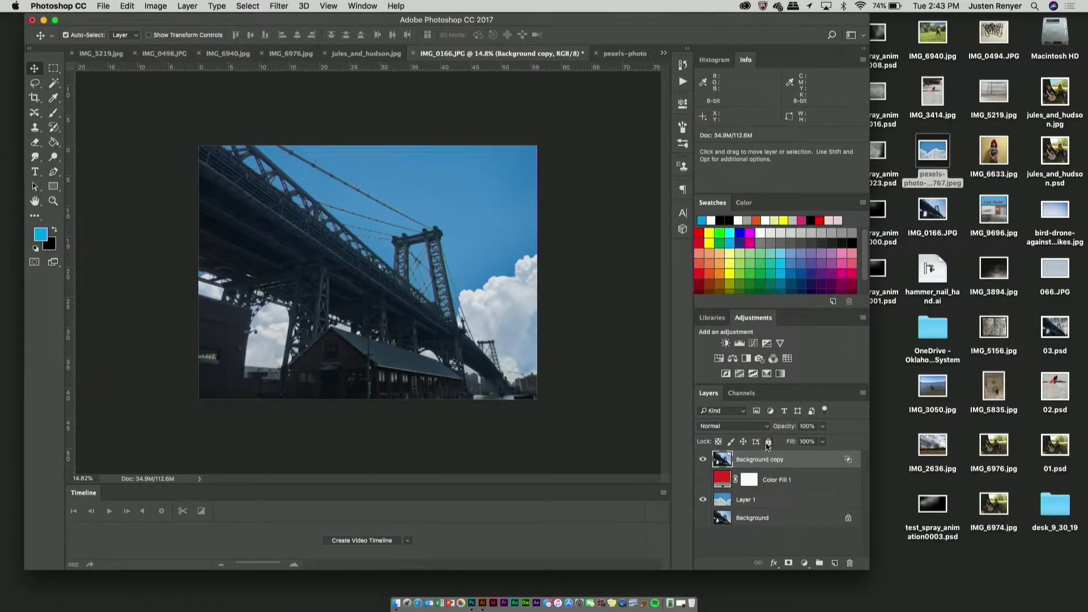
click(768, 444)
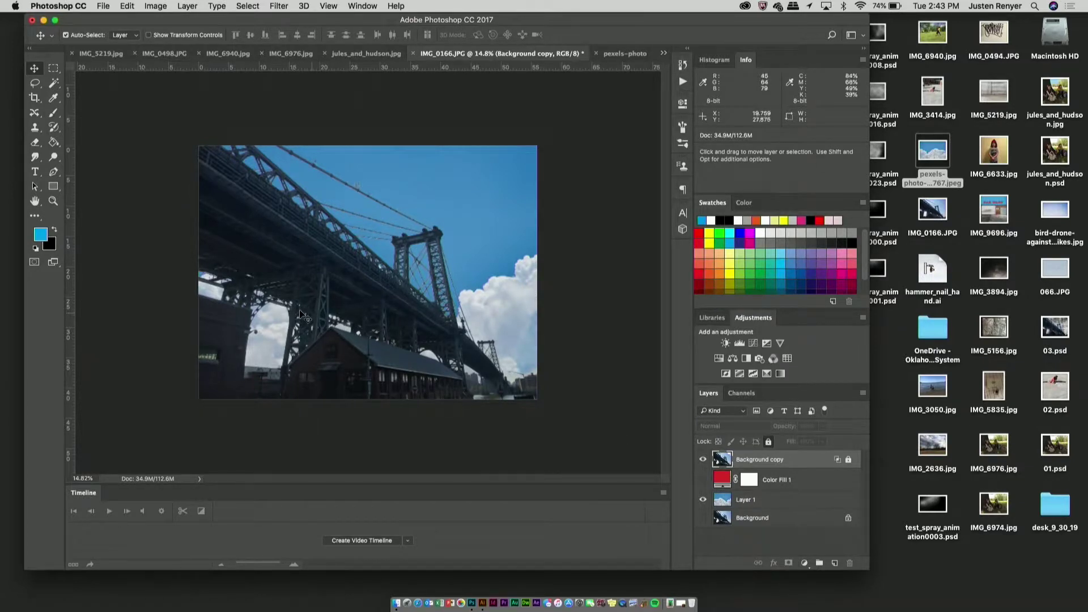
mouse_move(300, 313)
mouse_down()
mouse_move(375, 312)
mouse_move(300, 314)
mouse_move(313, 313)
mouse_up()
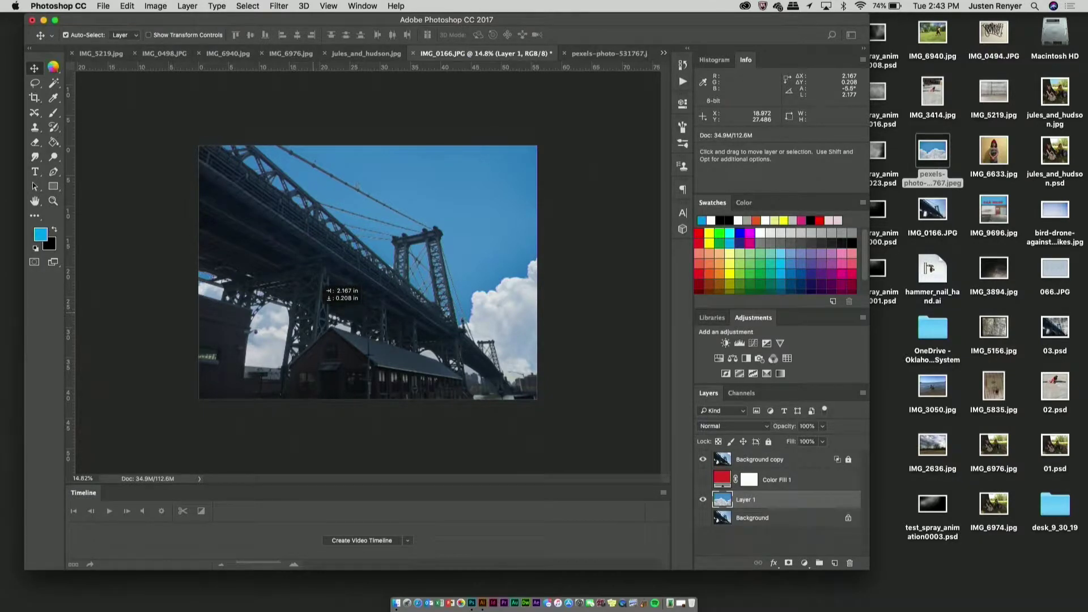
click(53, 69)
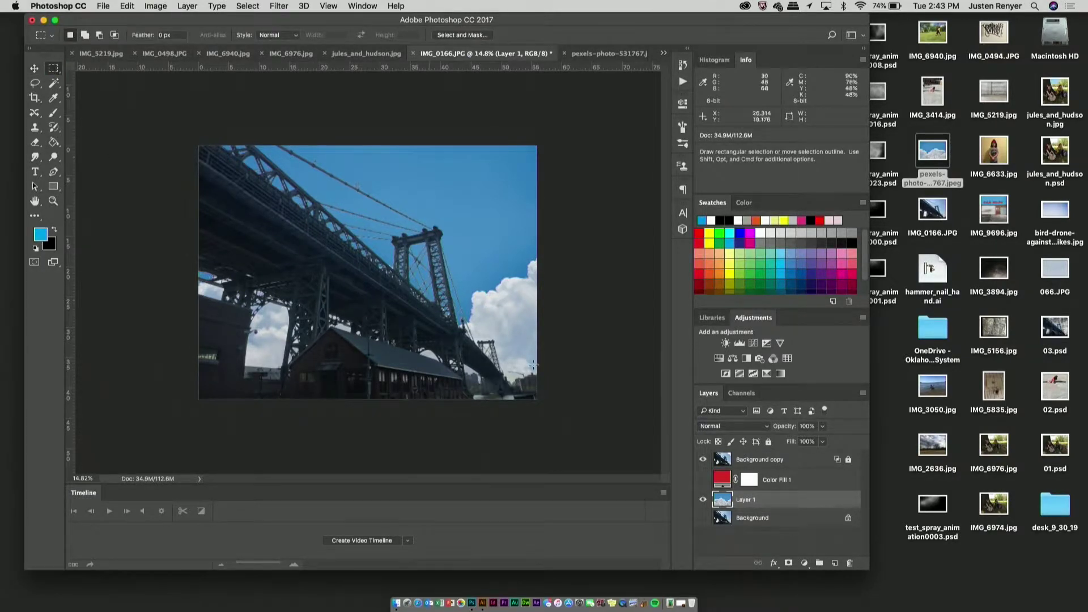
- Toggle the visibility of the Layer 1 sky and unlock the Background copy layer
click(774, 465)
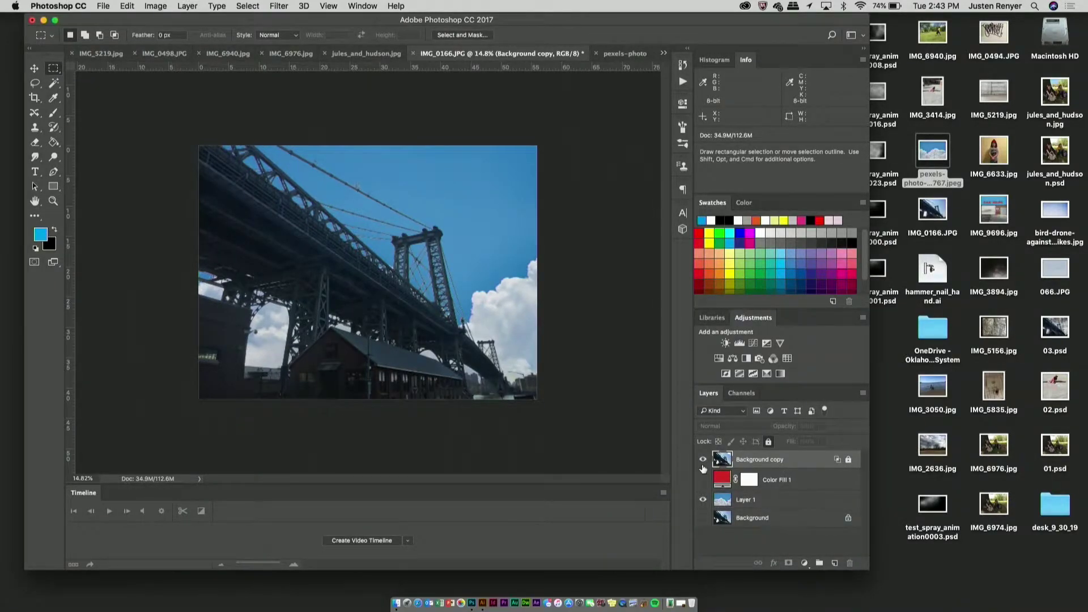
click(703, 500)
click(703, 501)
click(153, 4)
click(848, 461)
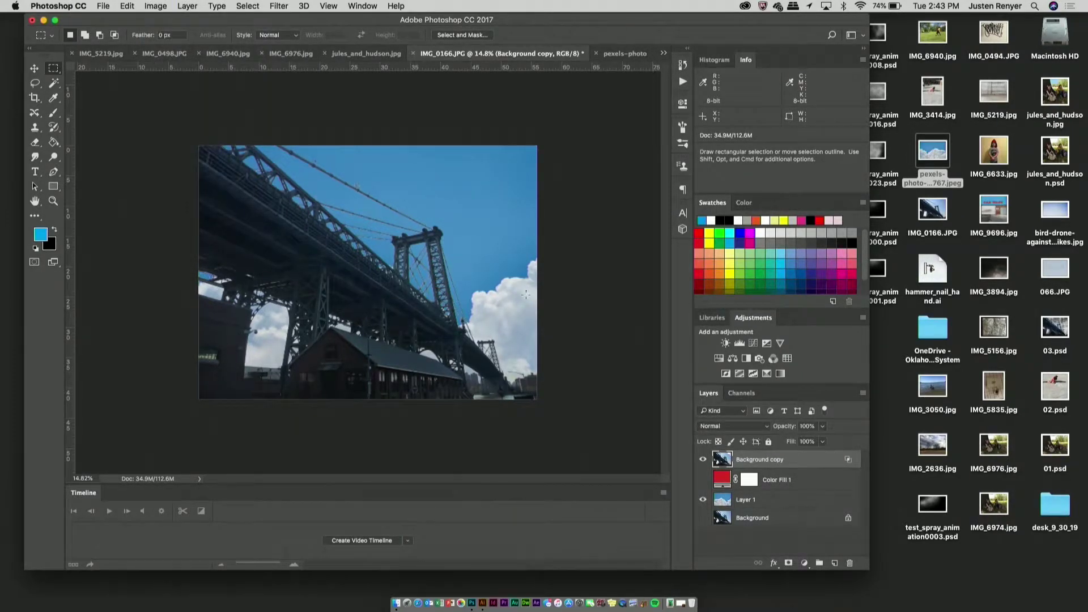
- Apply Curves to the Background copy layer with darkened shadows, midtones at input 138, output 146, and highlights at input 196, output 215
click(154, 4)
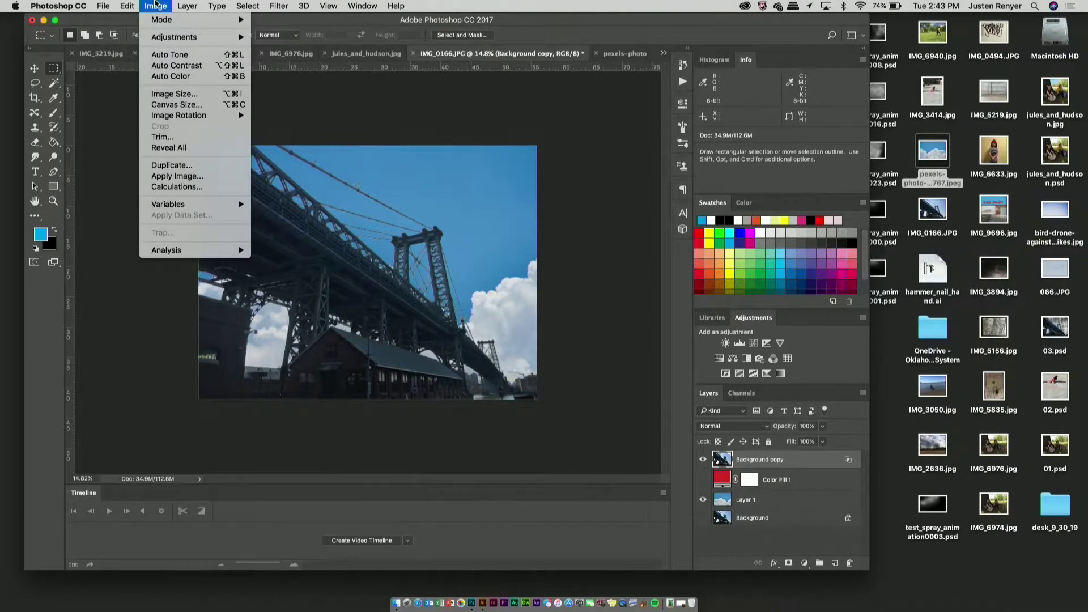
mouse_move(161, 39)
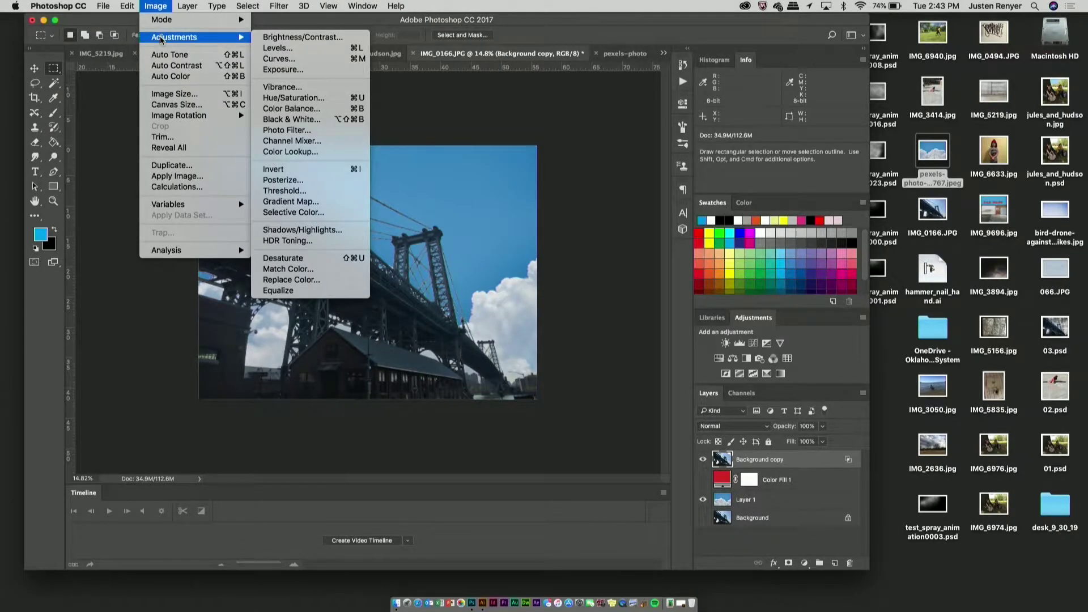
click(283, 59)
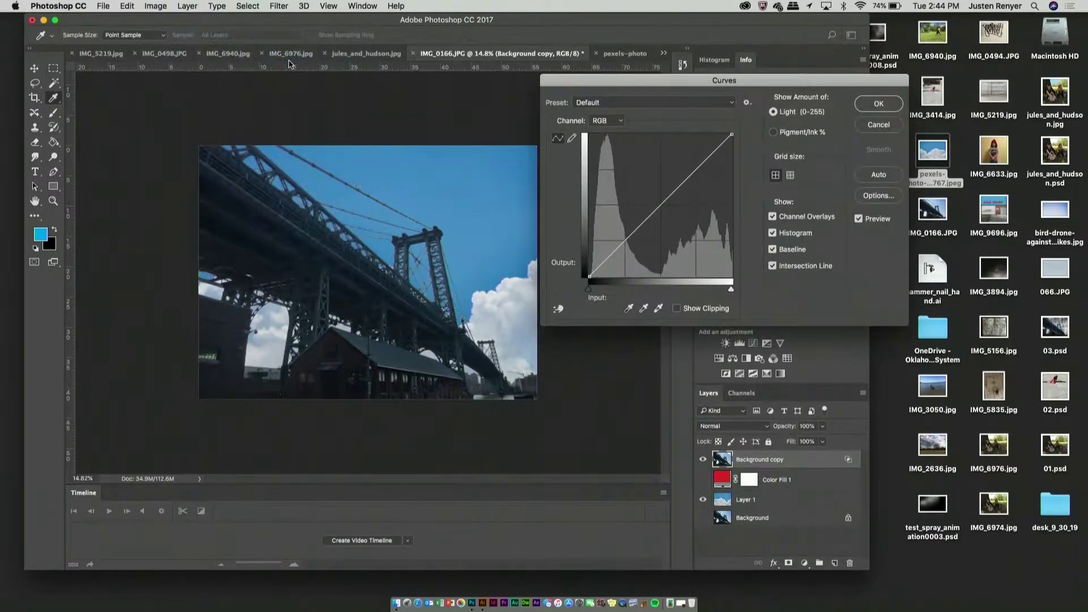
drag(602, 263, 599, 273)
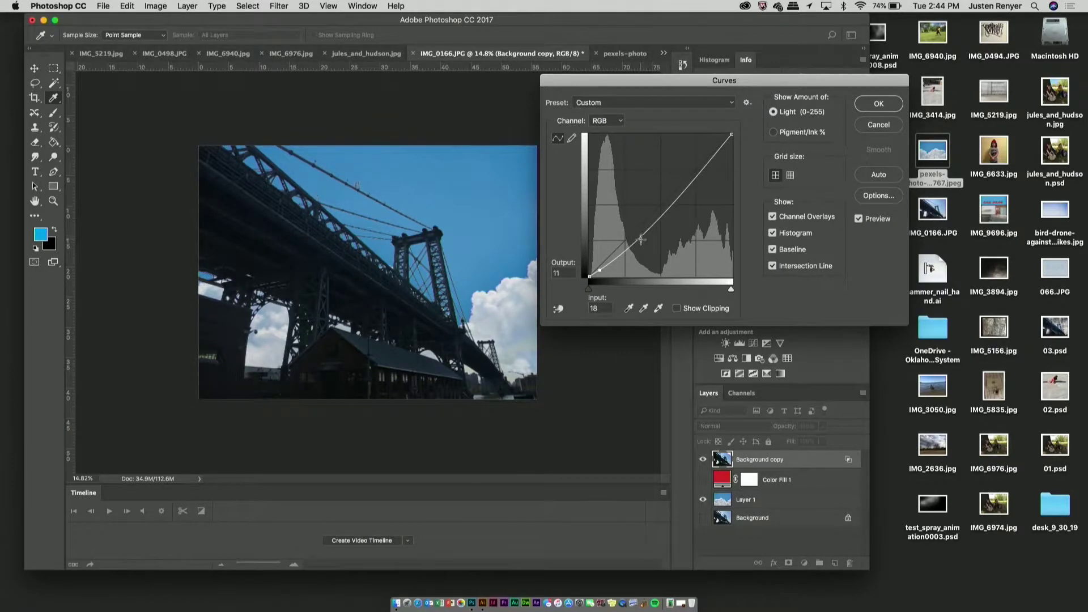
drag(647, 233, 666, 195)
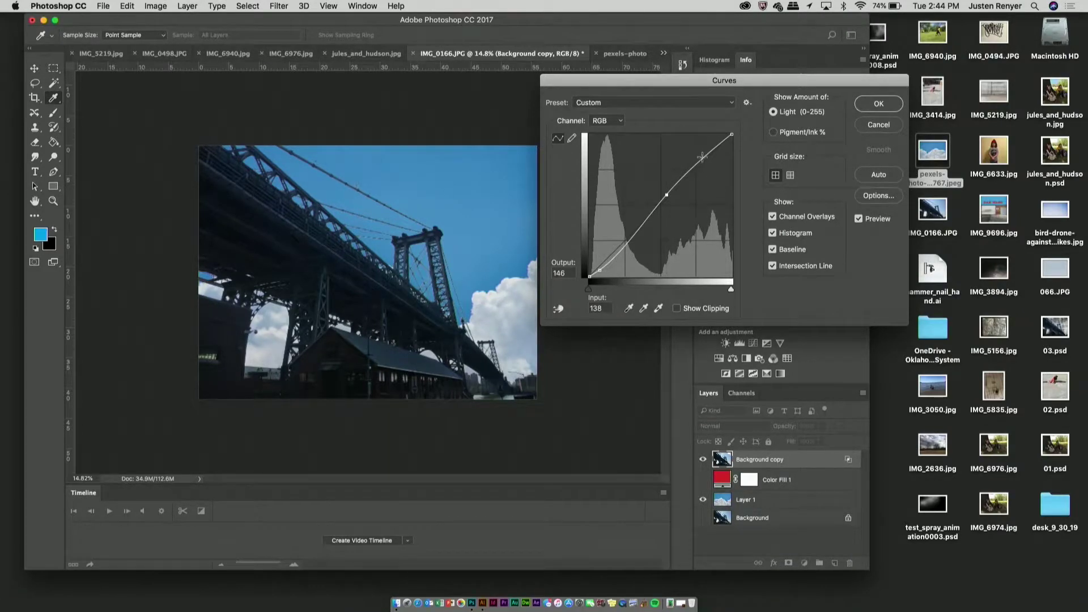
mouse_move(704, 157)
mouse_down()
mouse_move(710, 165)
mouse_move(699, 156)
mouse_up()
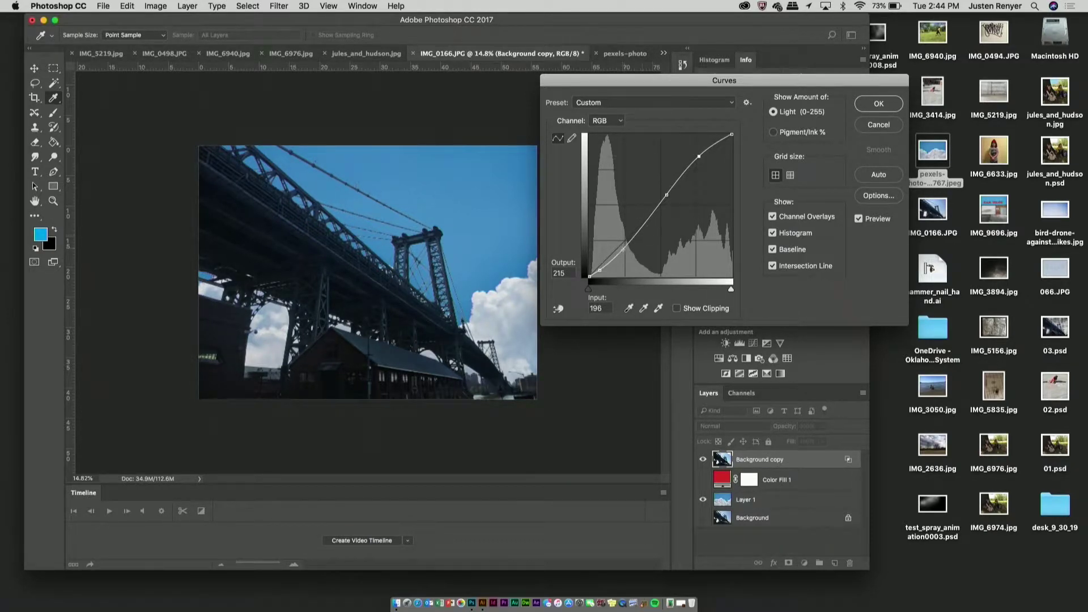
drag(602, 270, 602, 271)
click(879, 103)
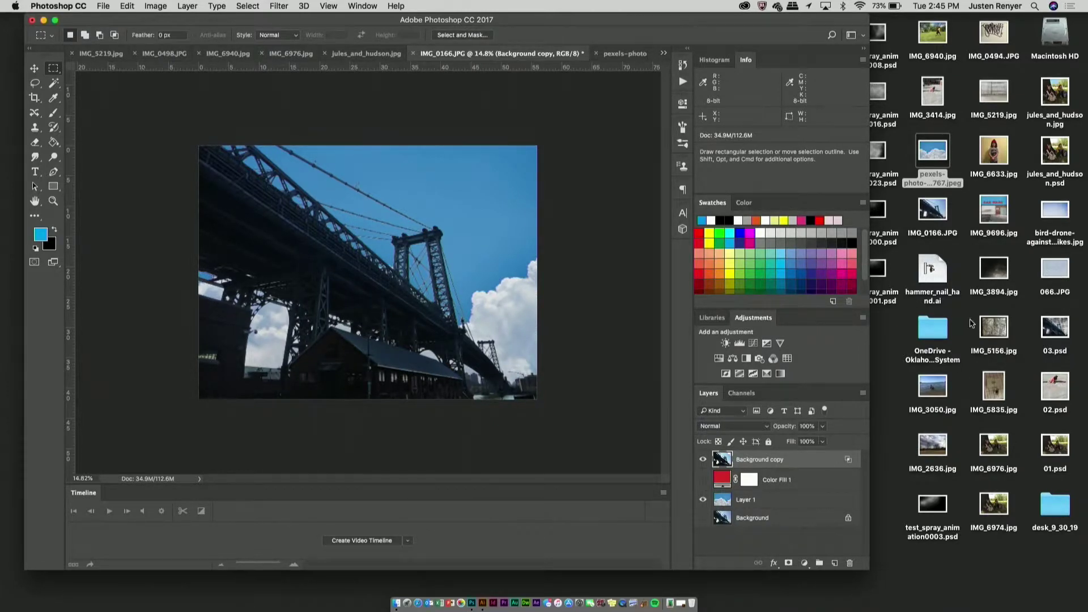
- Preview the texture image IMG_5156.jpg from the desktop
click(1001, 329)
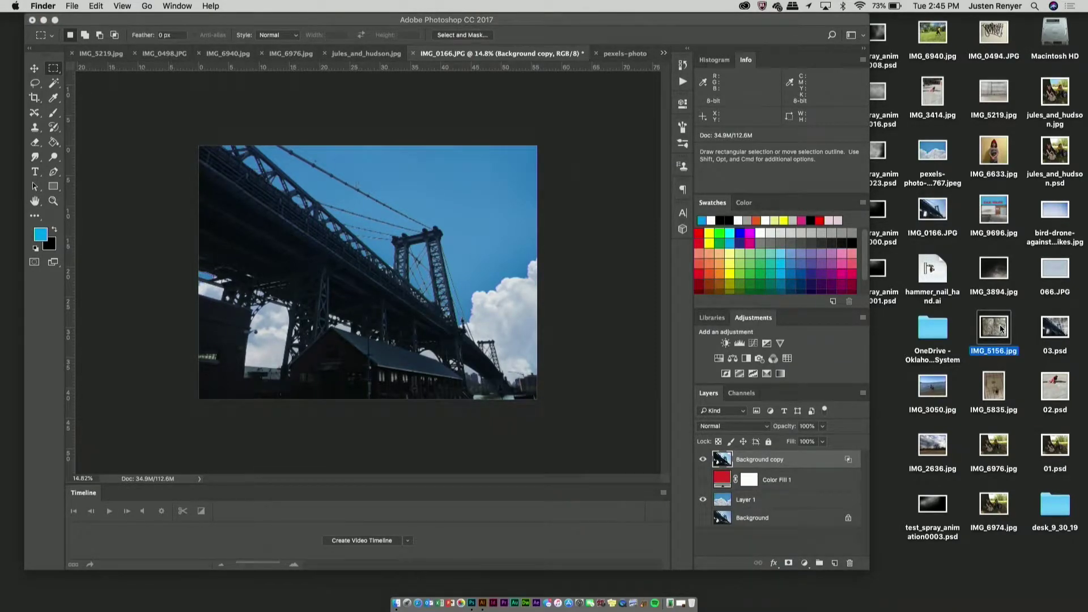
key(space)
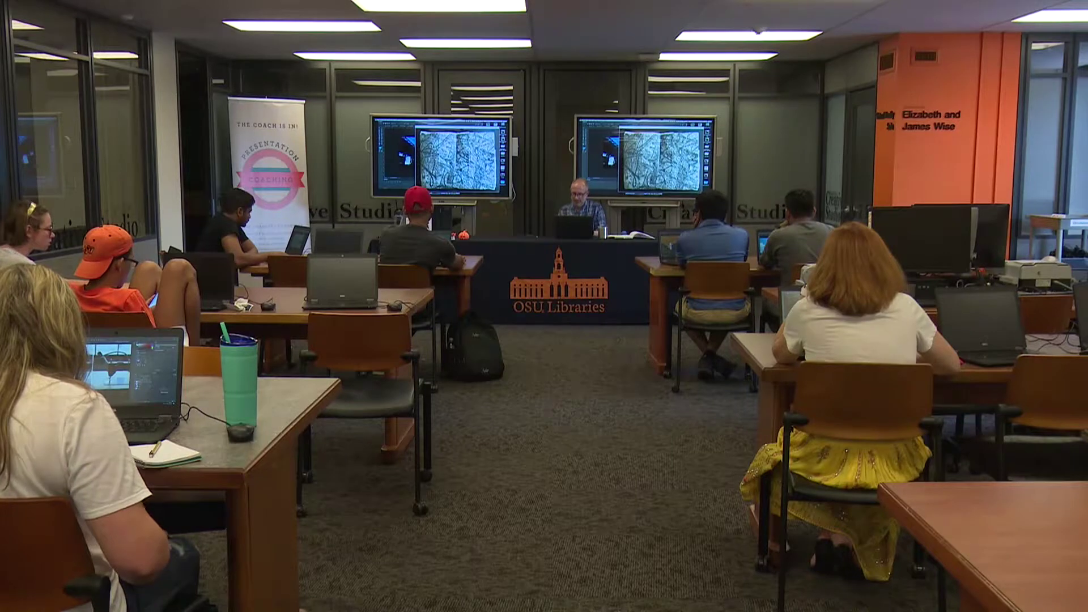
key(space)
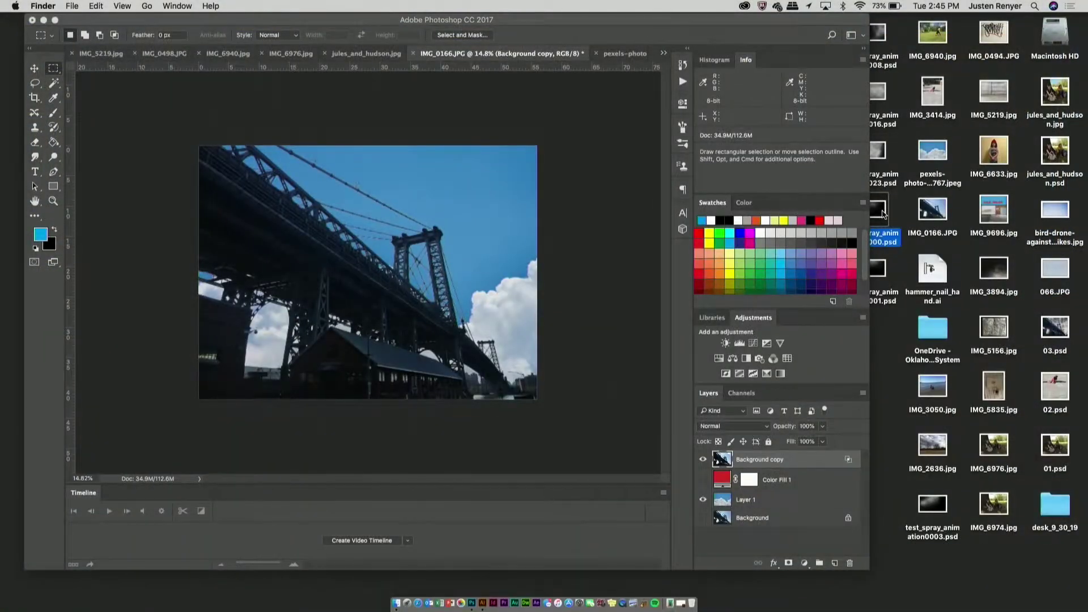
- Place the desktop file test_spray_animation0000.psd above the bridge layer and scale it to about 282% so it covers the canvas
drag(882, 215, 424, 277)
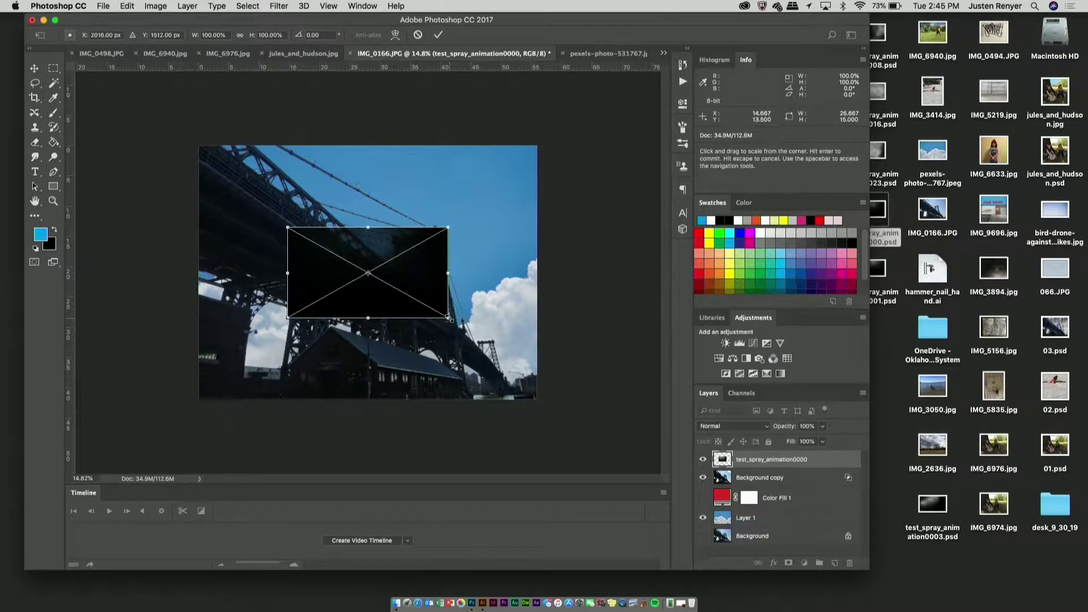
drag(450, 319, 587, 421)
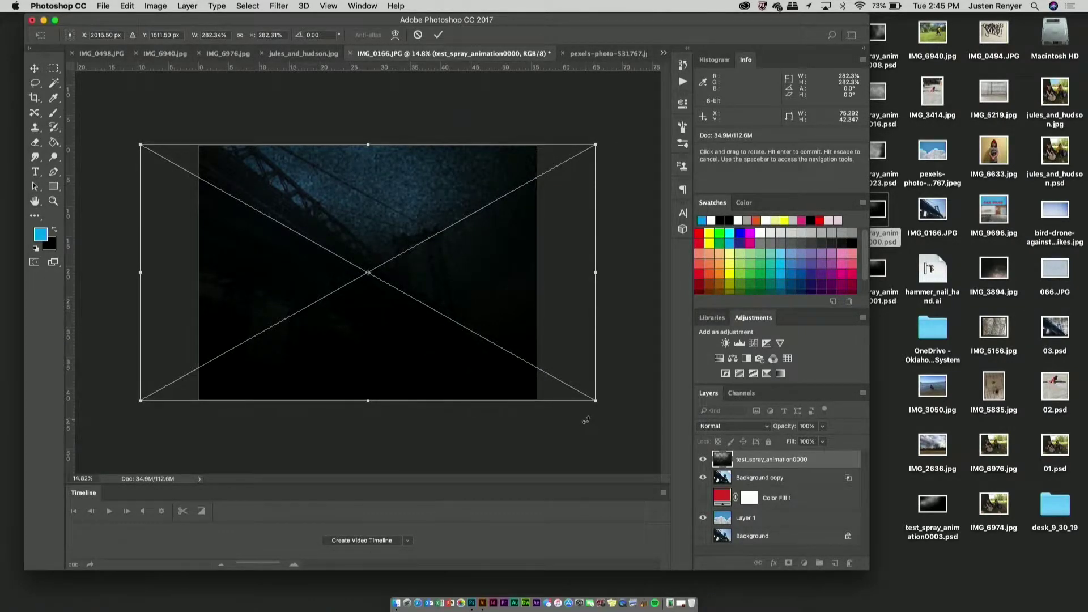
key(Return)
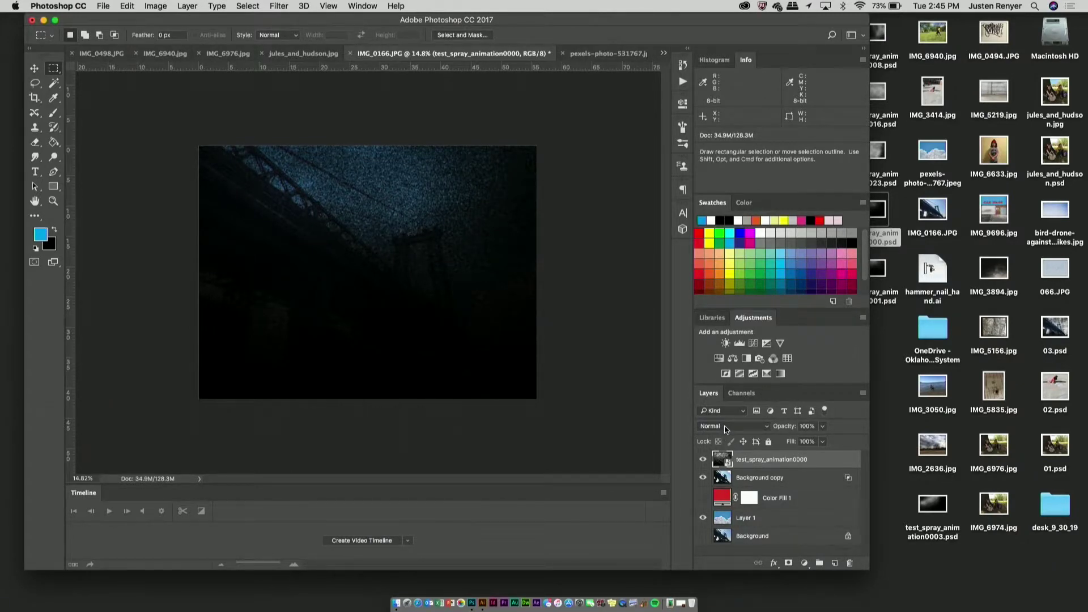
- Try the Luminosity blend mode on the placed spray texture layer
click(725, 429)
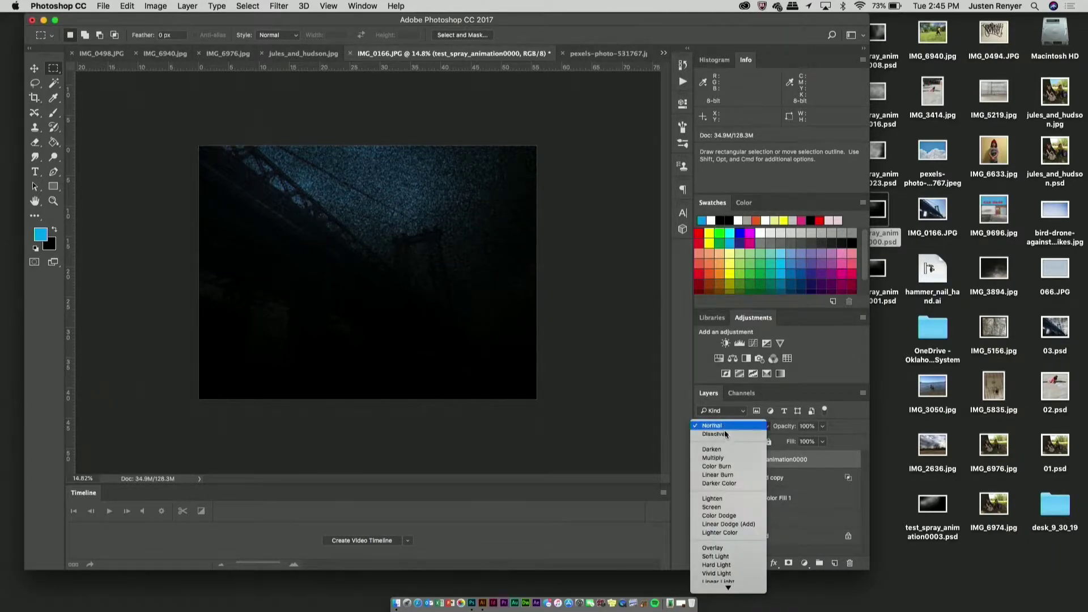
mouse_move(731, 589)
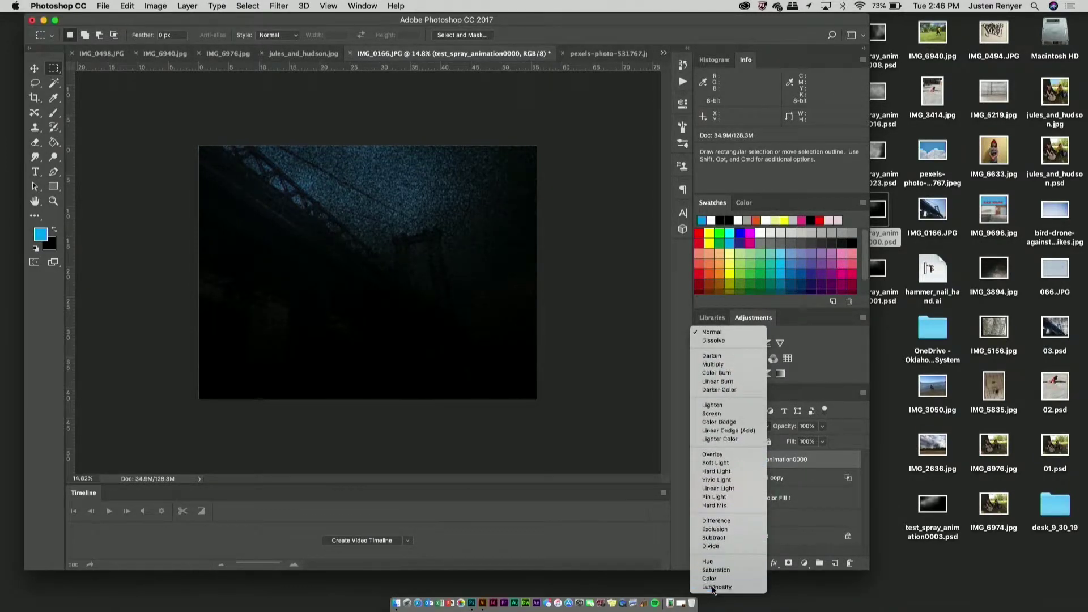
click(715, 587)
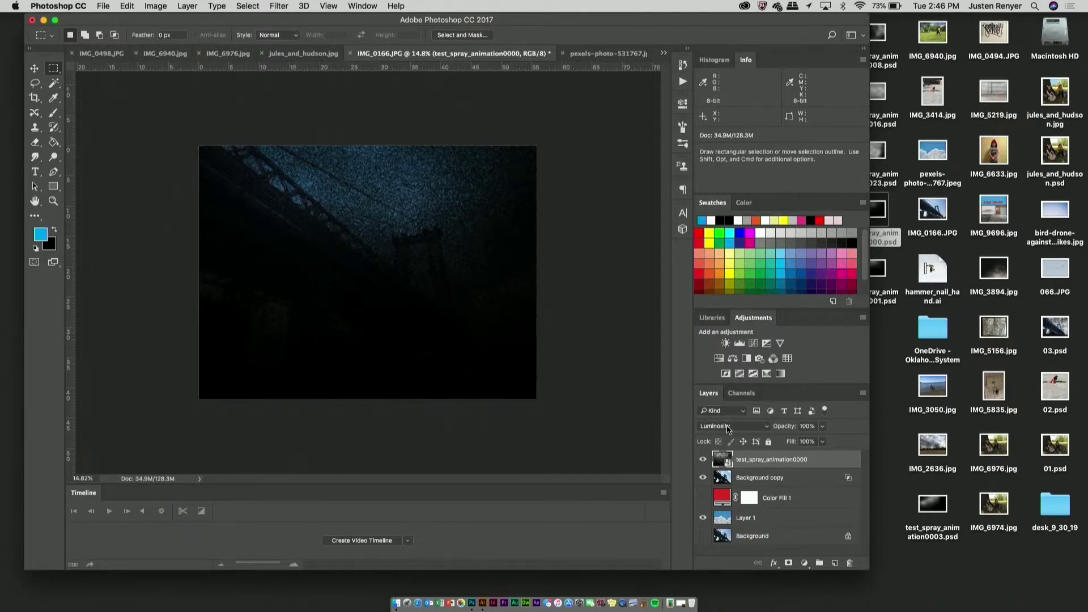
- Set the blend mode of the test_spray_animation0000 layer to Multiply
click(728, 429)
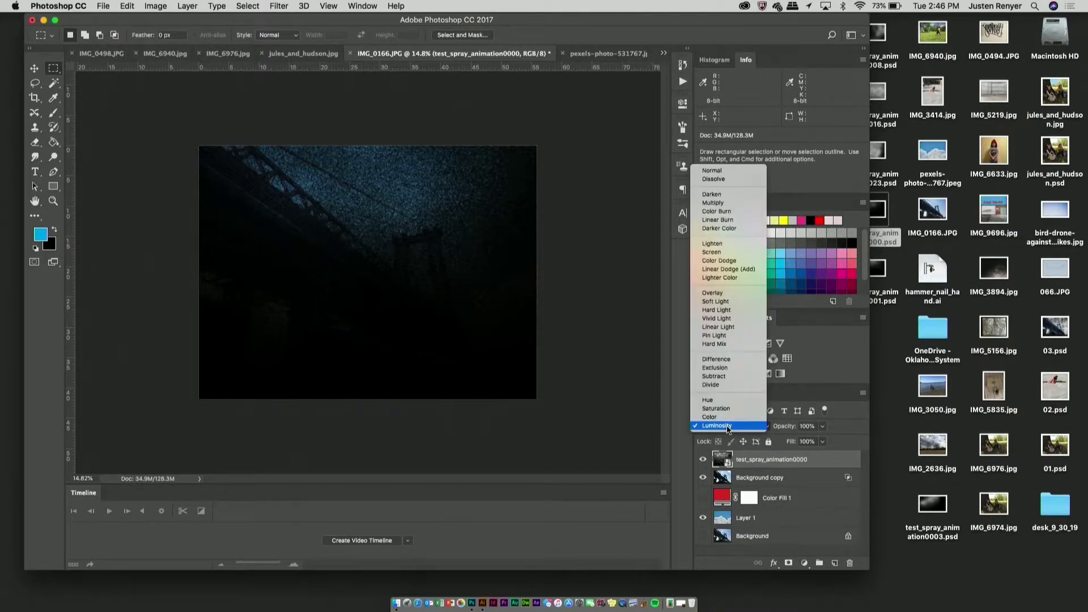
click(712, 203)
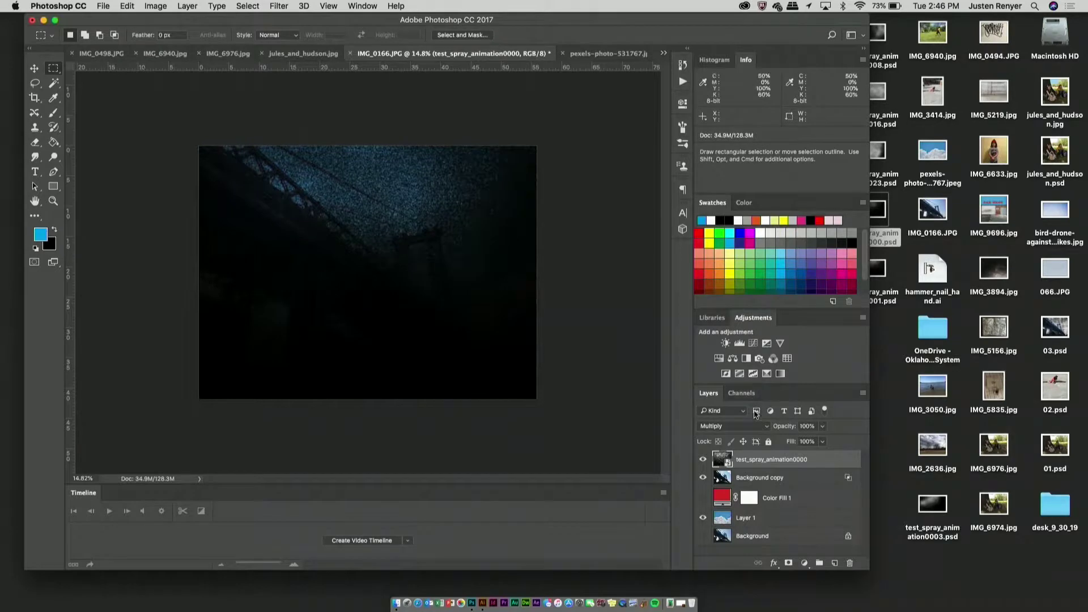
click(734, 426)
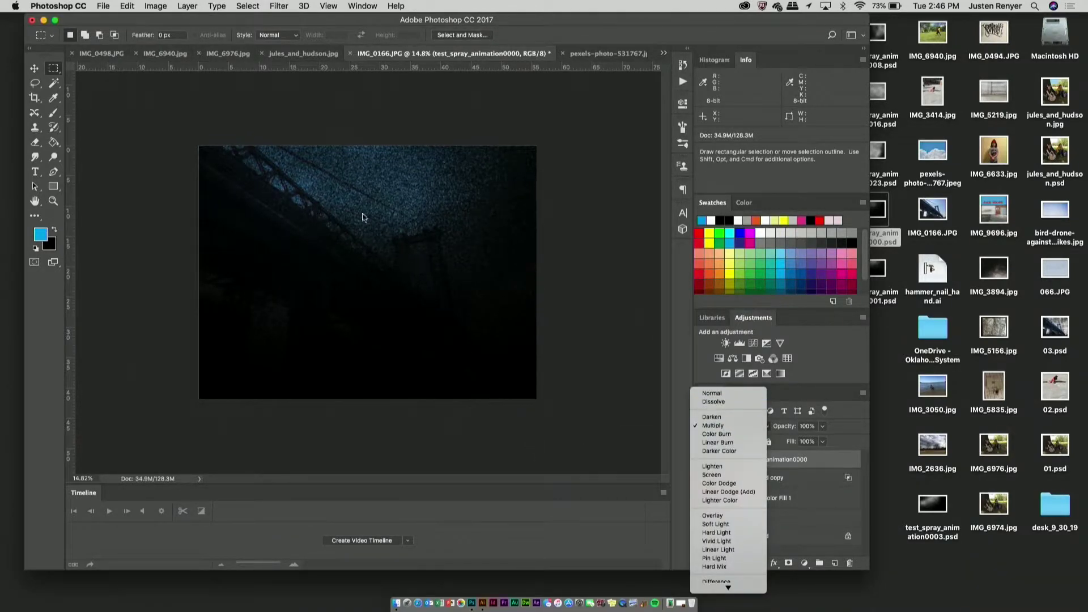
click(513, 428)
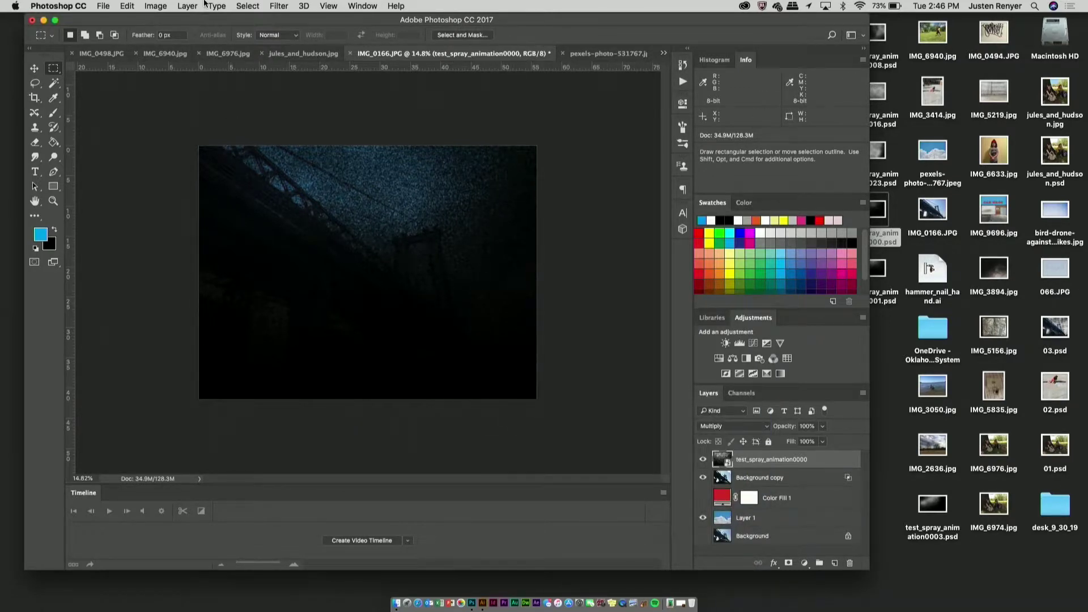
- Invert the colours of the test_spray_animation0000 layer
click(162, 5)
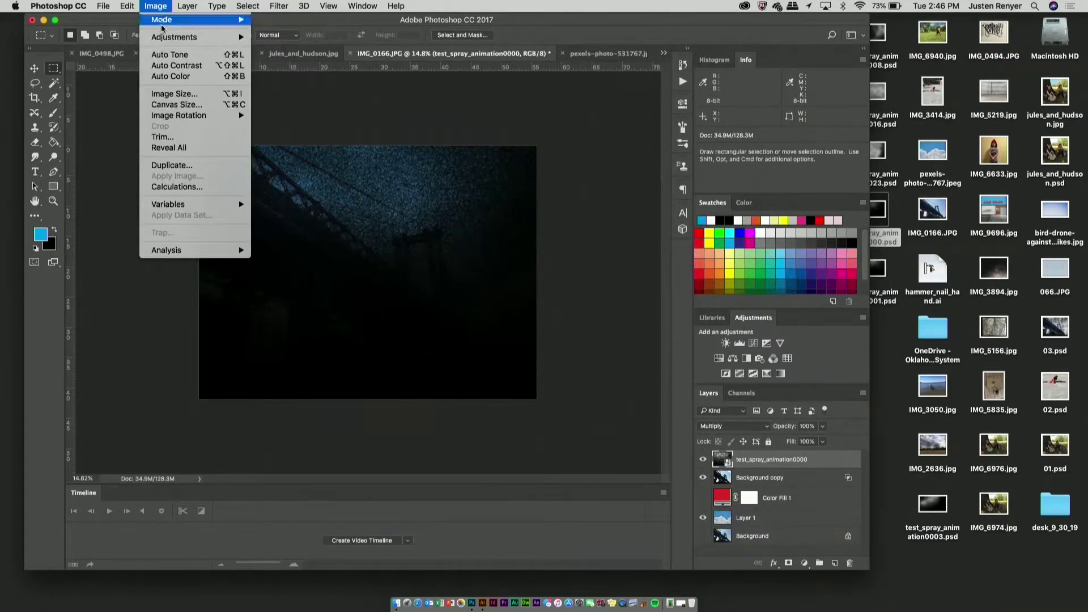
mouse_move(165, 41)
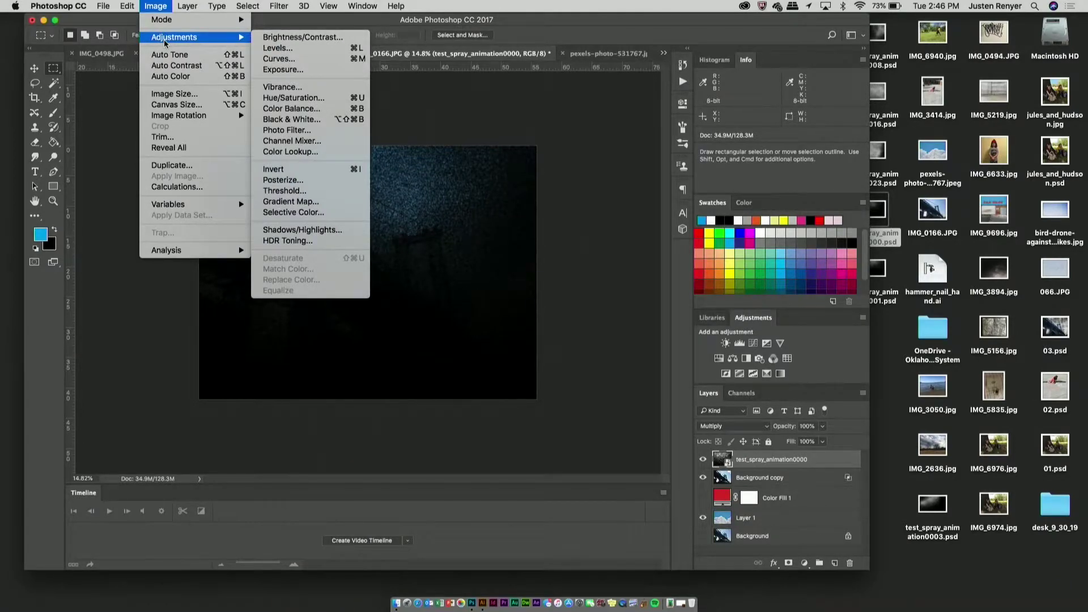
click(306, 169)
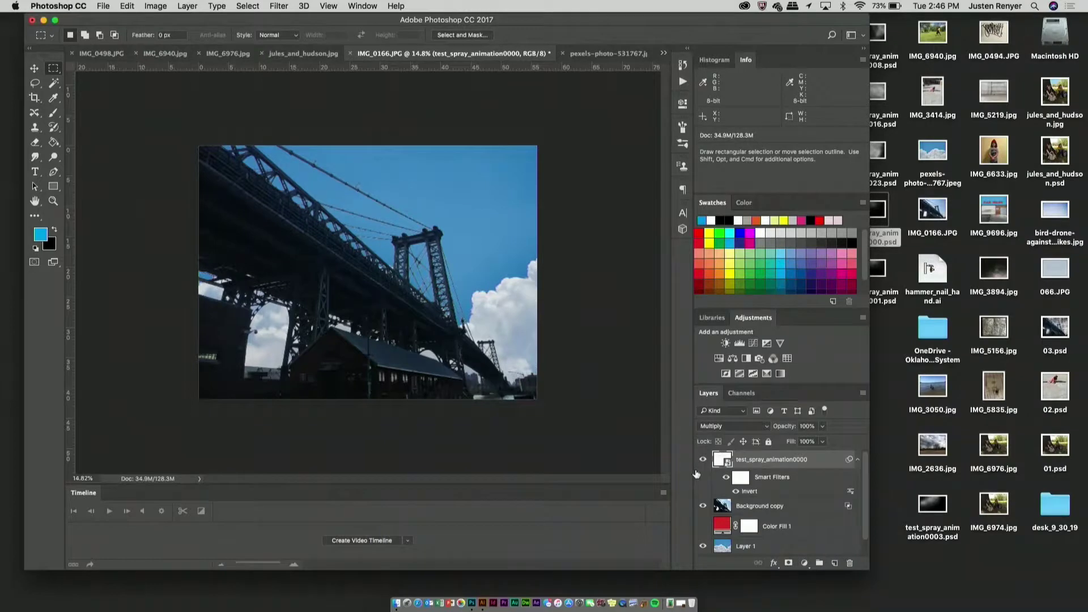
- Set the inverted spray texture layer's blend mode to Normal and lower its opacity to 32%
click(737, 427)
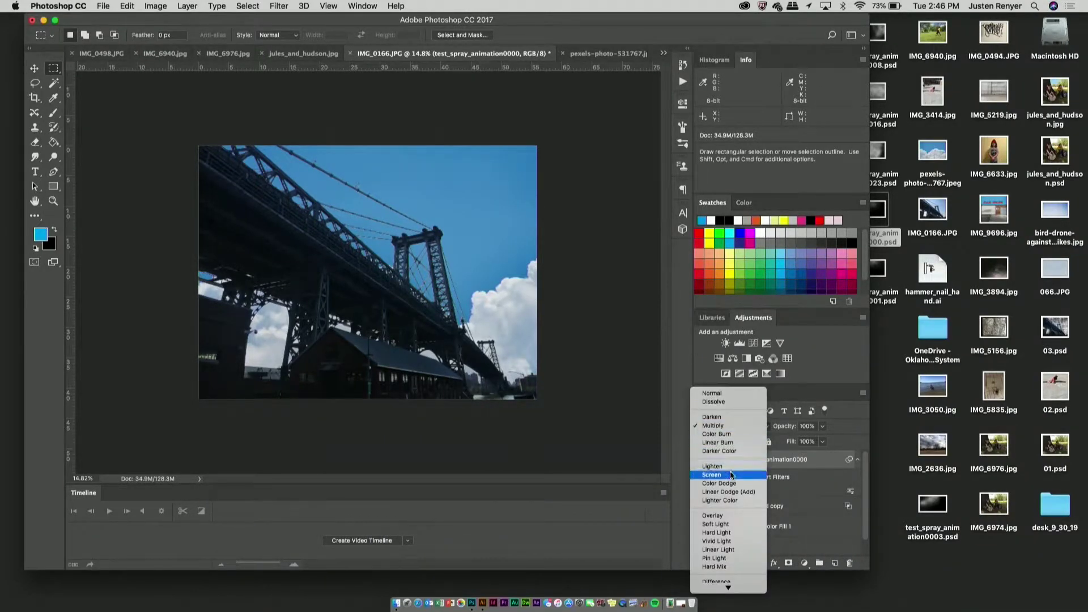
click(723, 394)
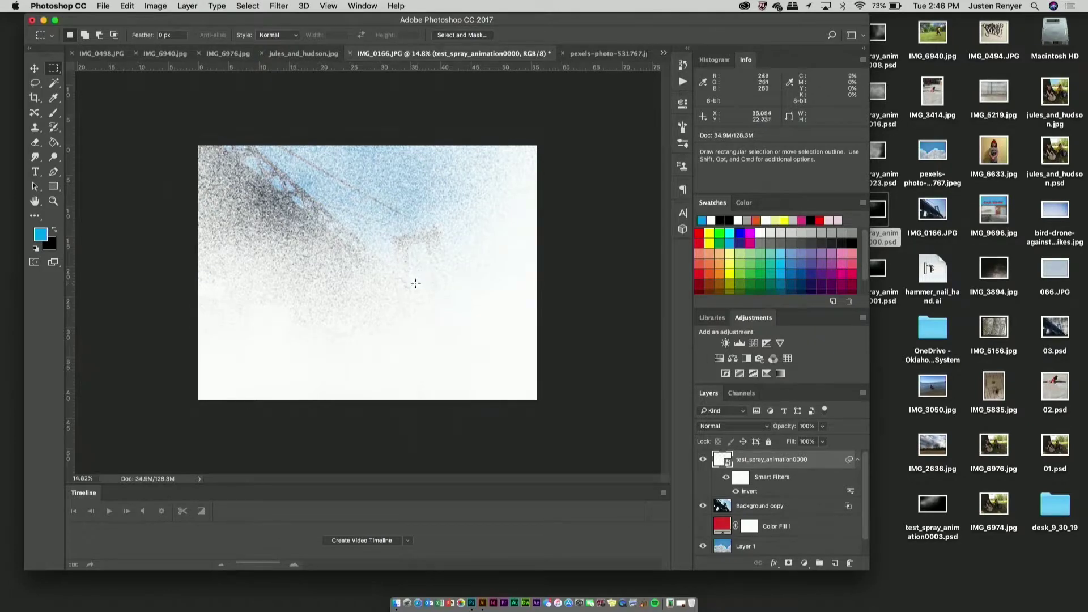
click(823, 426)
drag(779, 441, 788, 443)
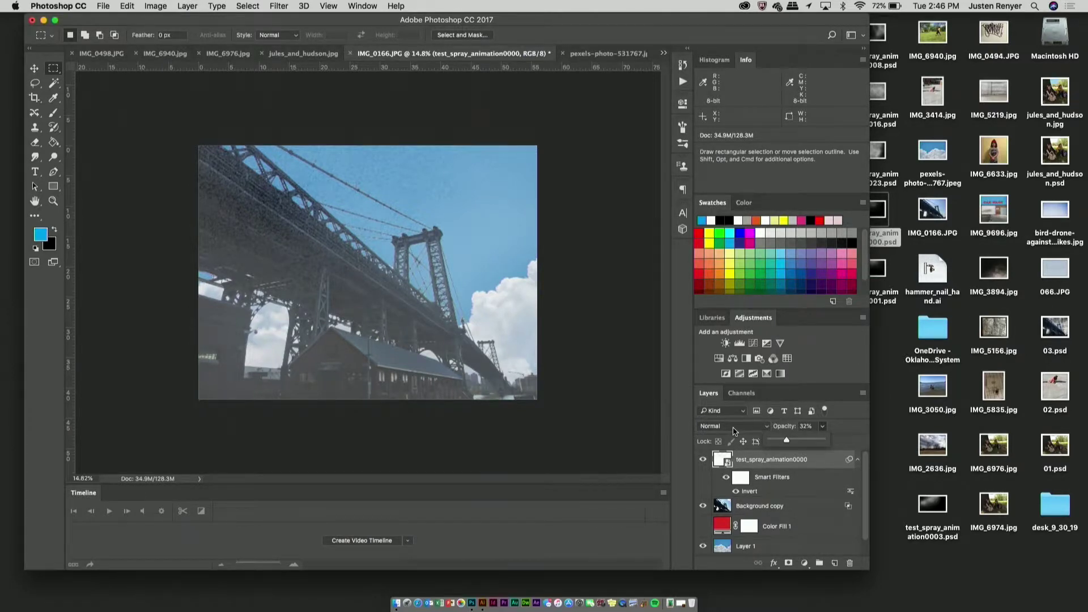
click(642, 517)
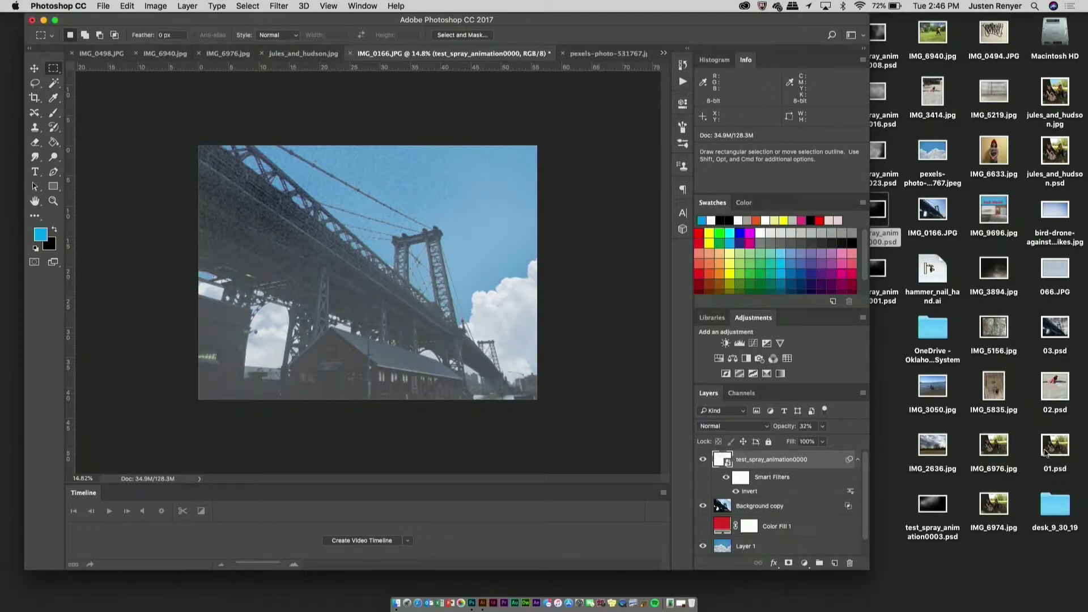
- Uncover the desktop files beside the image window and look through them, previewing test_spray_animation0000.psd
click(1060, 329)
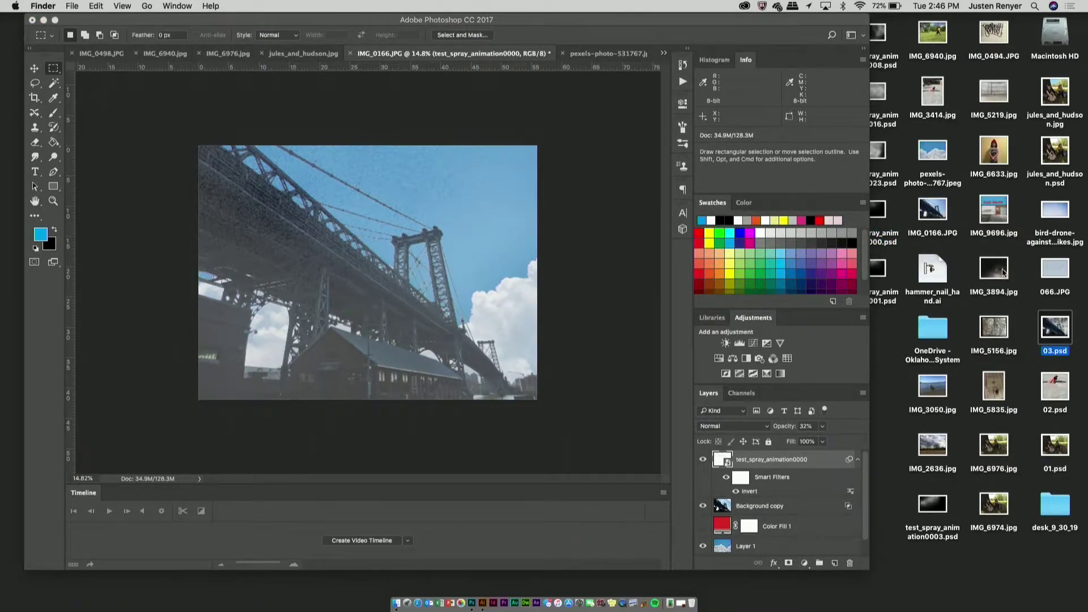
click(1004, 272)
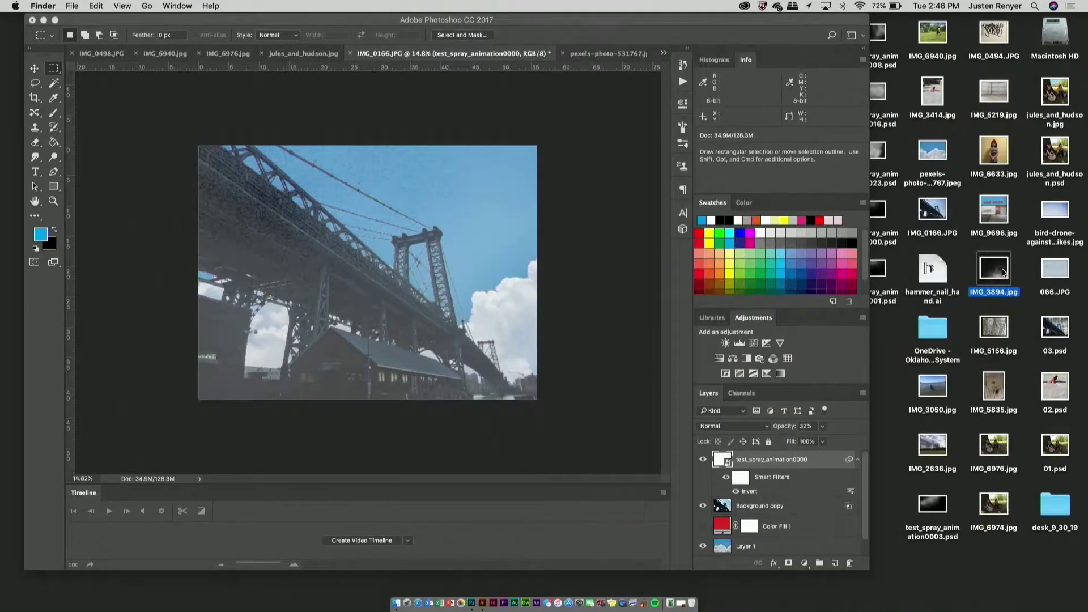
click(745, 21)
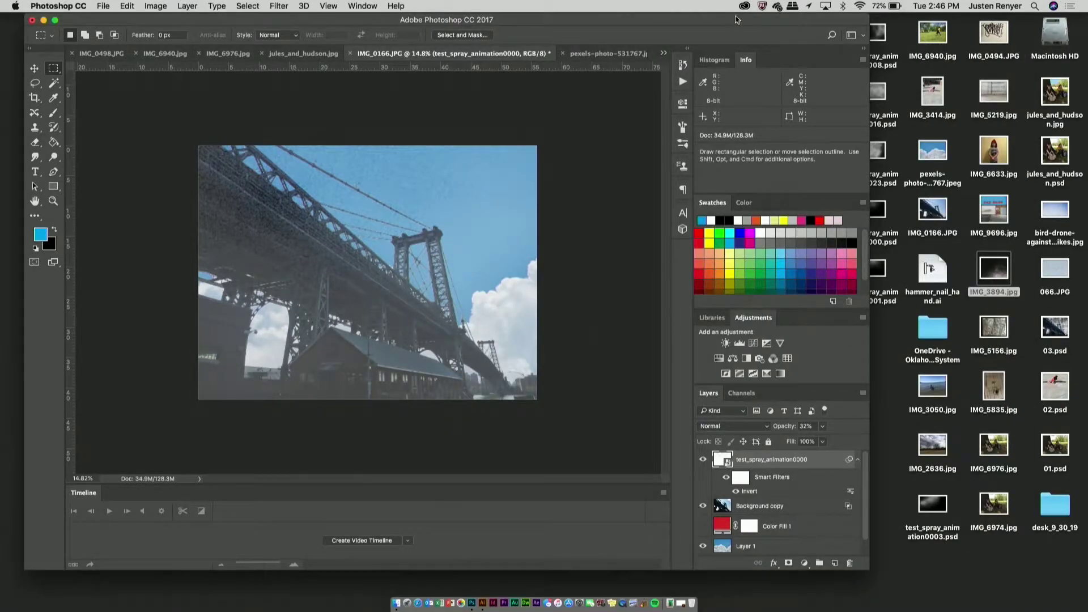
drag(736, 20, 689, 20)
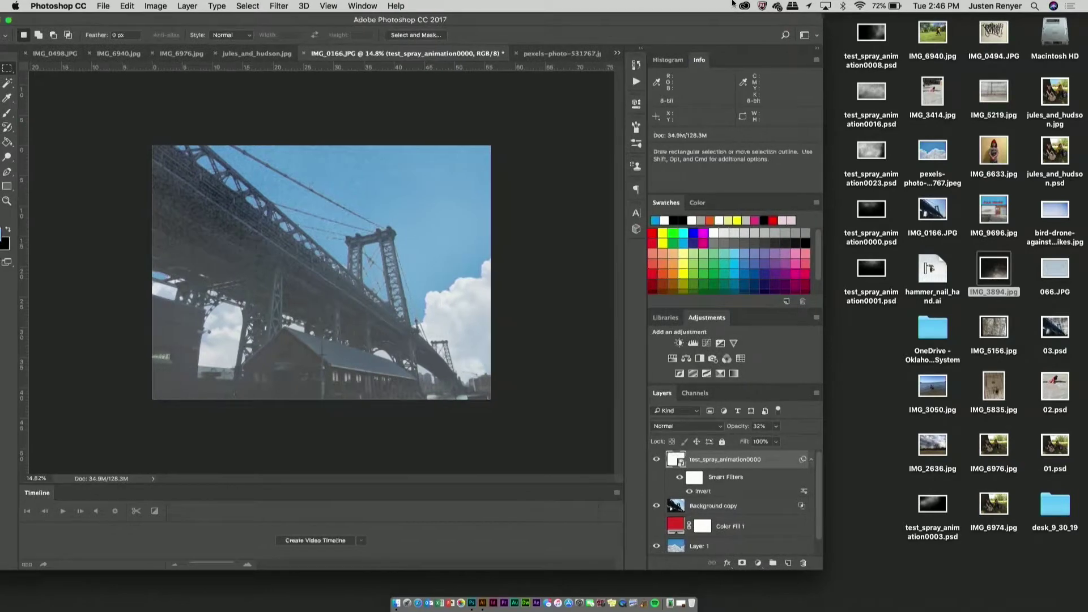
click(873, 210)
key(space)
key(space)
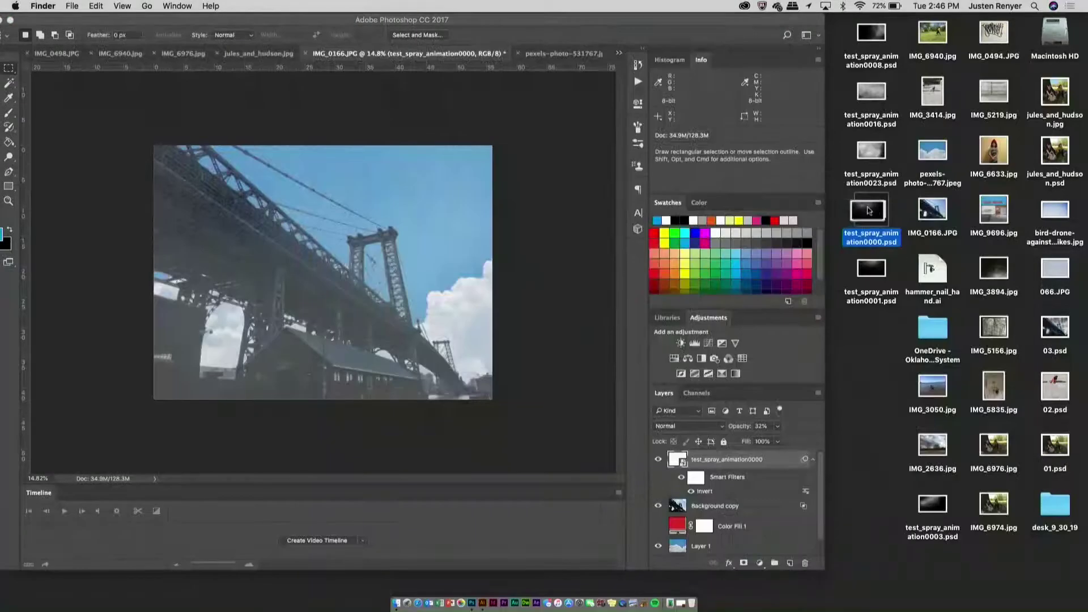
click(1001, 269)
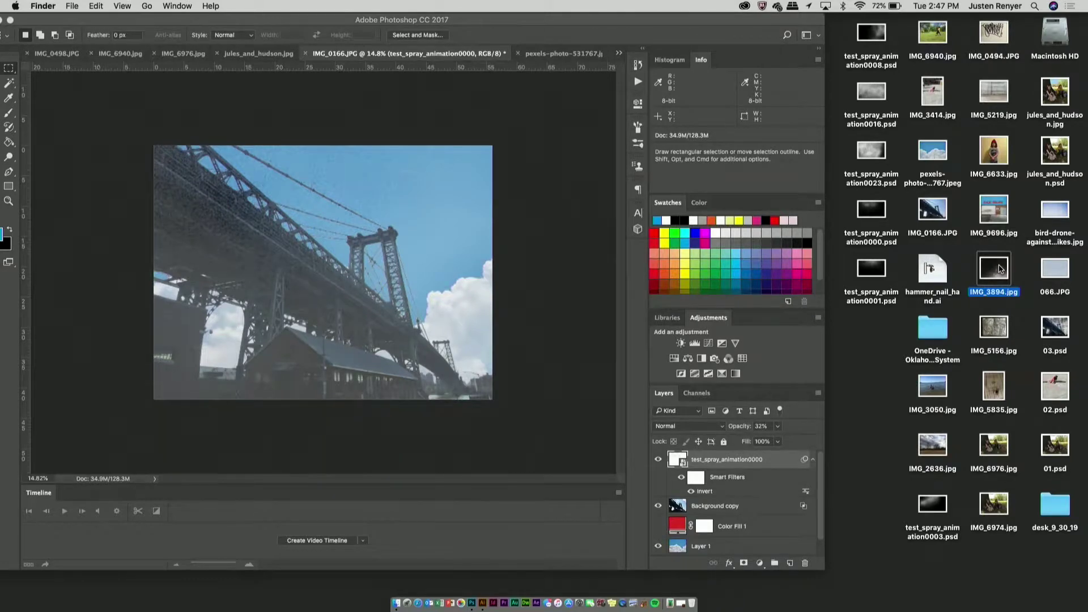
click(1061, 271)
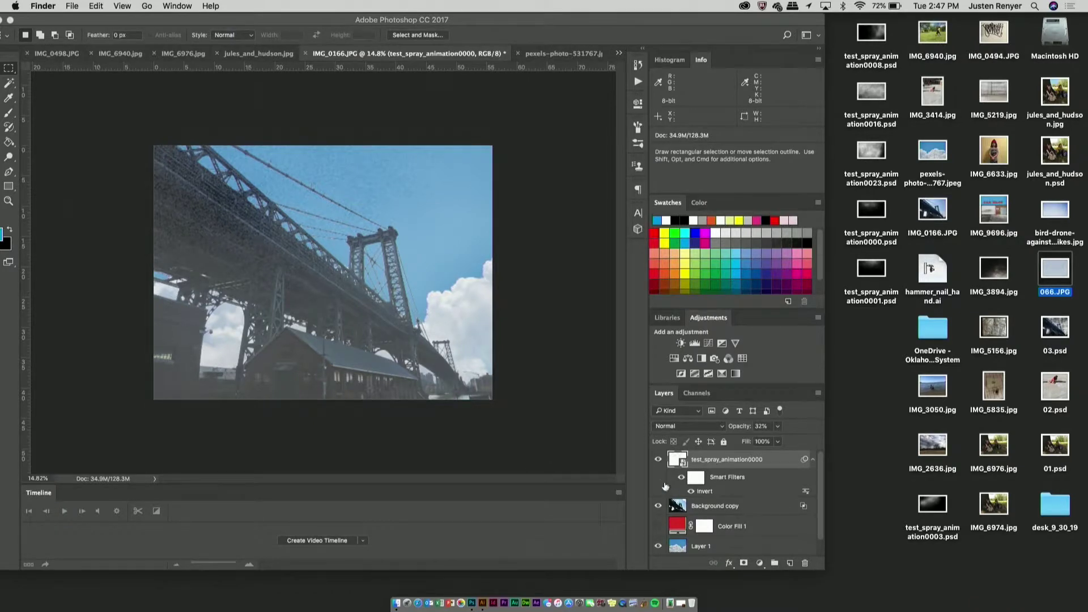
- Hide the spray texture layer and preview the bird photos 066.JPG and bird-drone-against-birdstrikes.jpg from the desktop
click(659, 462)
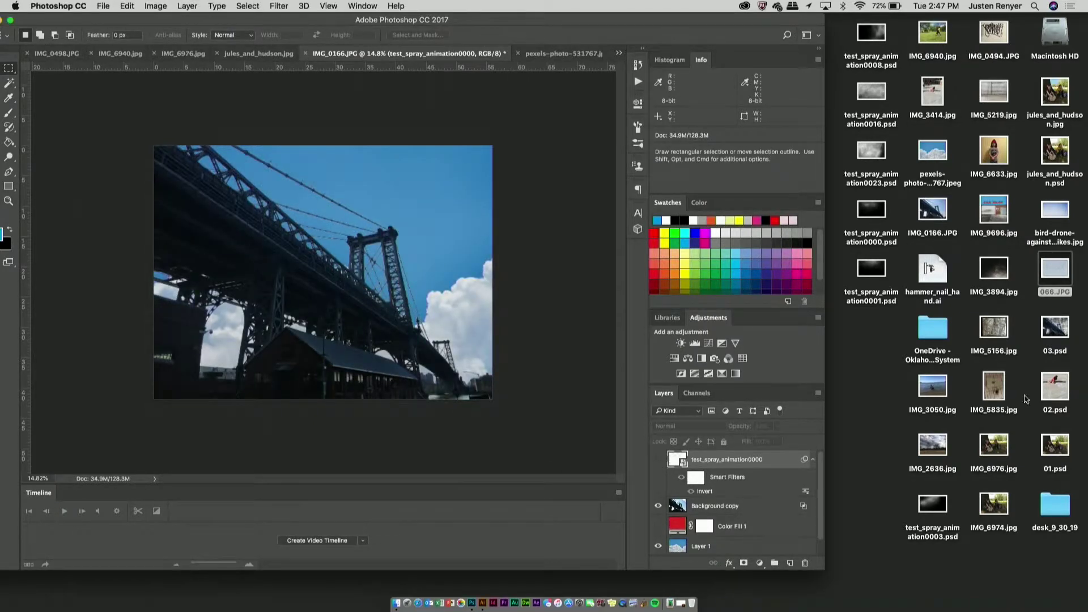
click(1056, 273)
key(space)
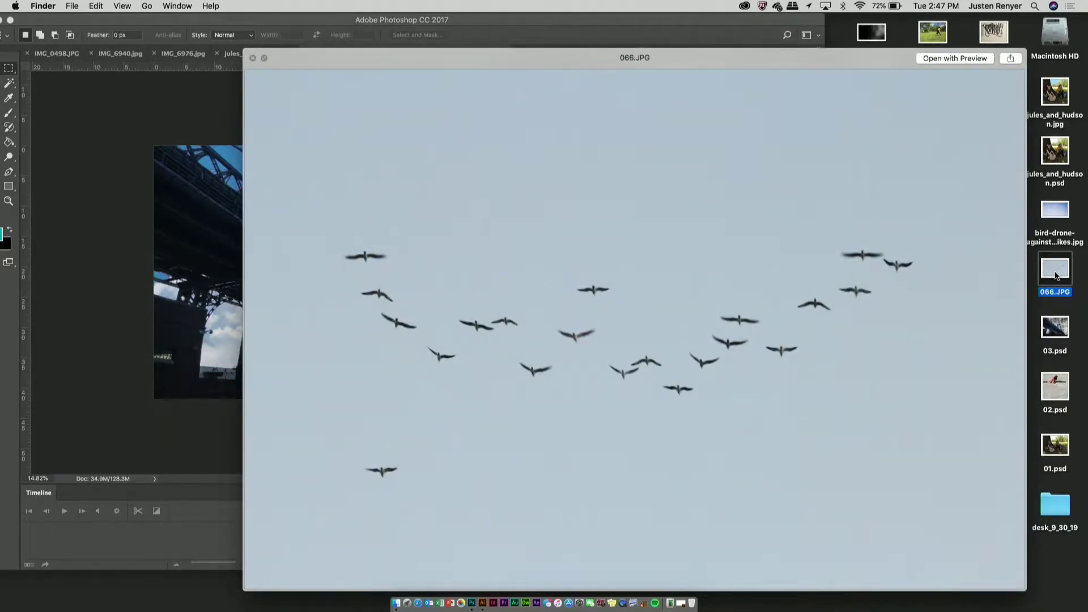
key(space)
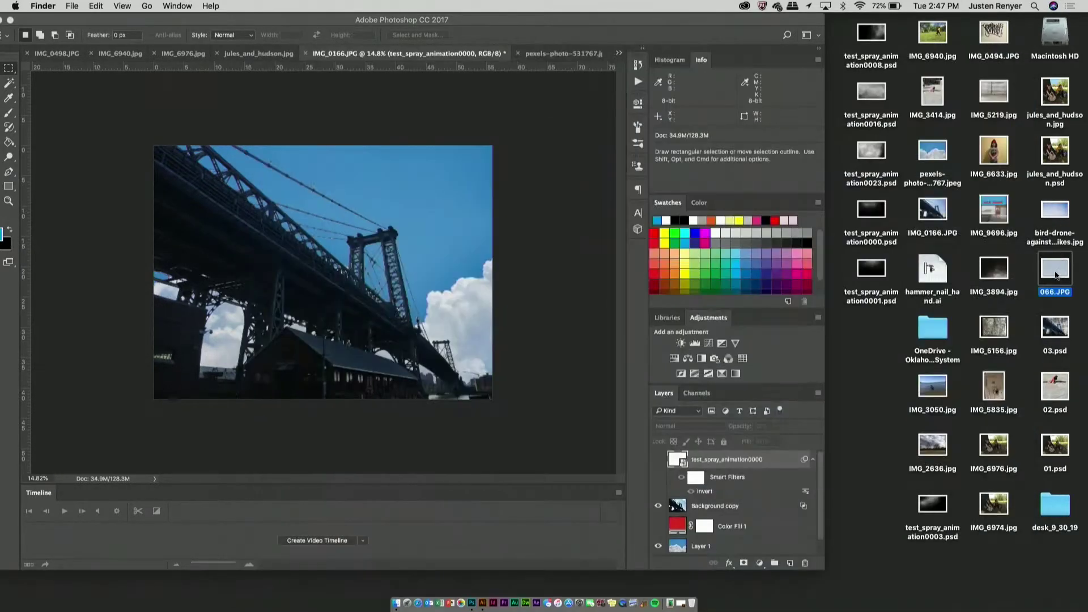
click(1056, 211)
key(space)
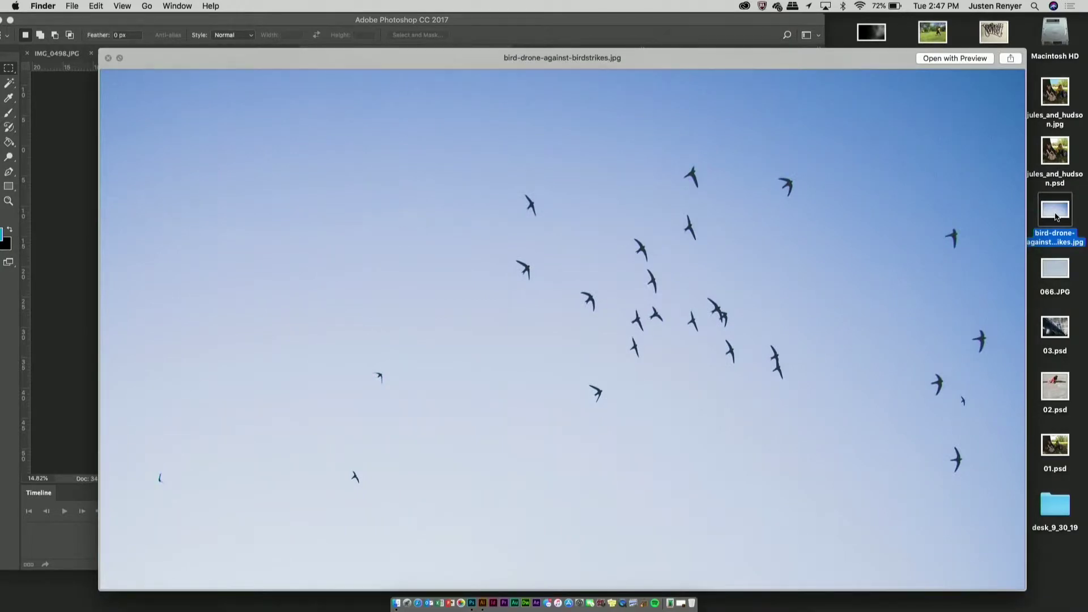
key(space)
mouse_move(1056, 217)
mouse_down()
mouse_move(440, 487)
mouse_move(835, 354)
mouse_move(1049, 229)
mouse_up()
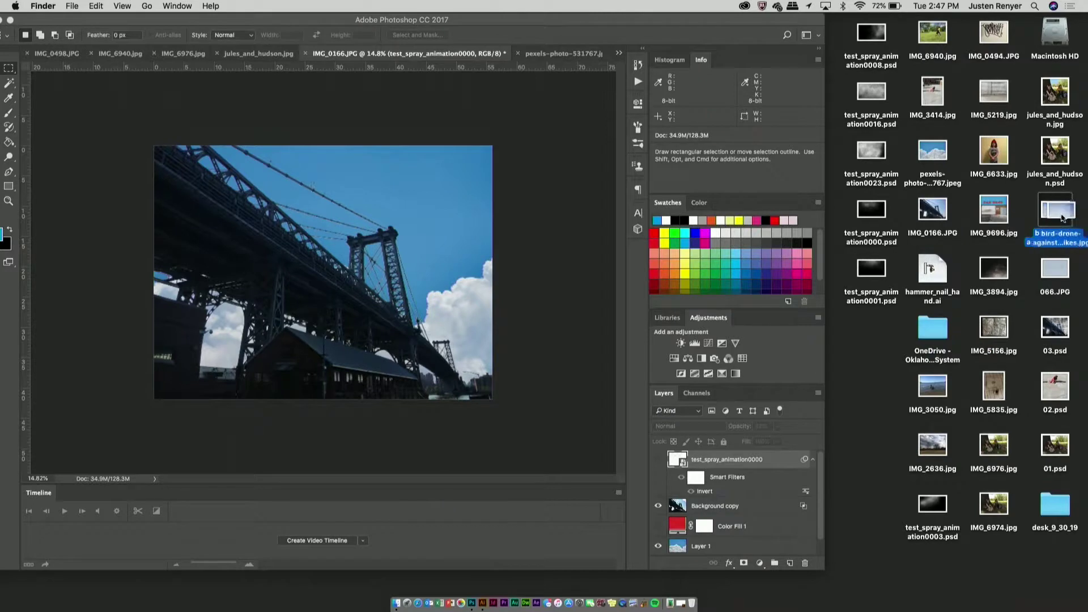
- Open the desktop file 066.JPG in Photoshop and duplicate its Background layer
click(1055, 272)
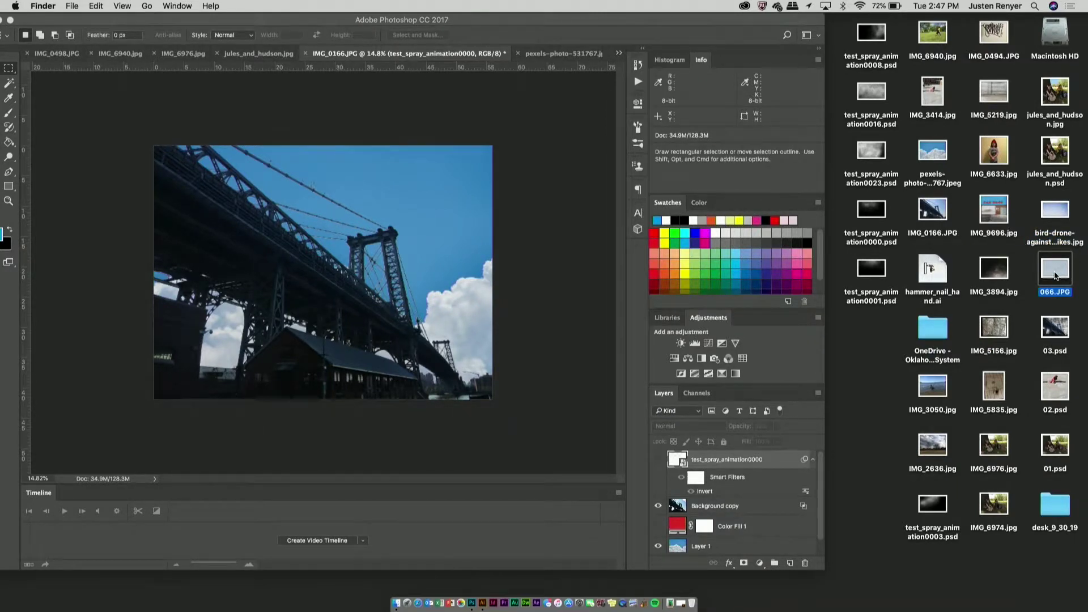
drag(1046, 274, 471, 607)
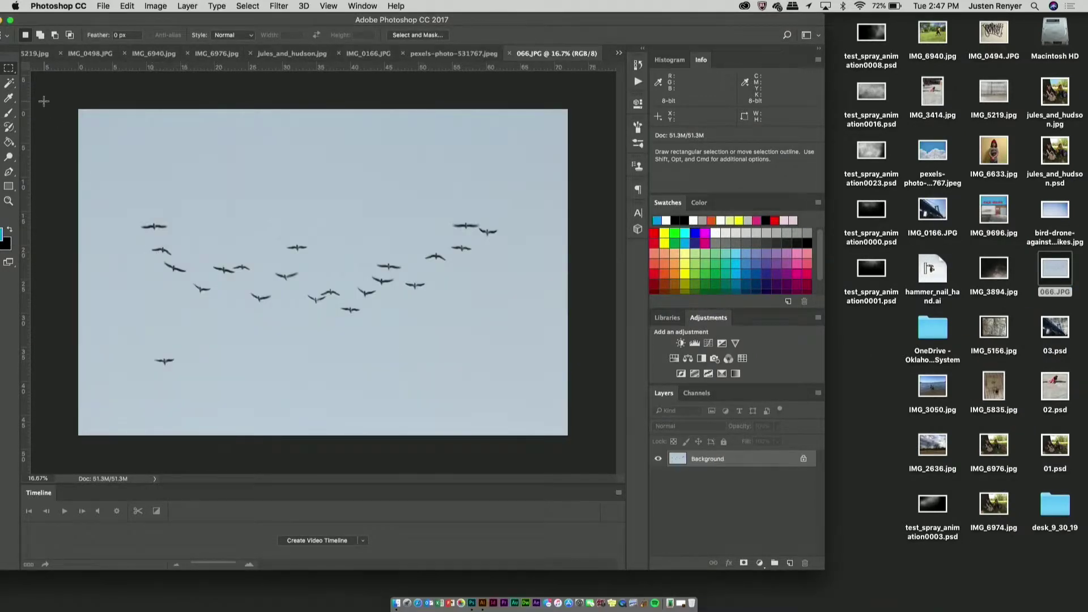
drag(756, 467, 792, 564)
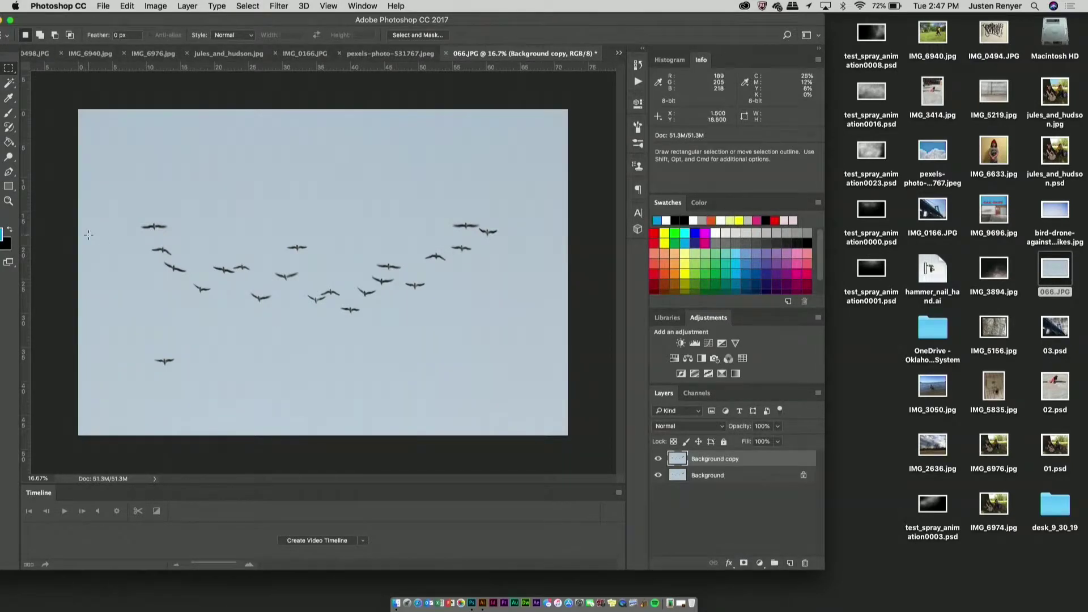
- Select the whole sky around the birds with the Magic Wand at tolerance 25, with Contiguous off
click(9, 82)
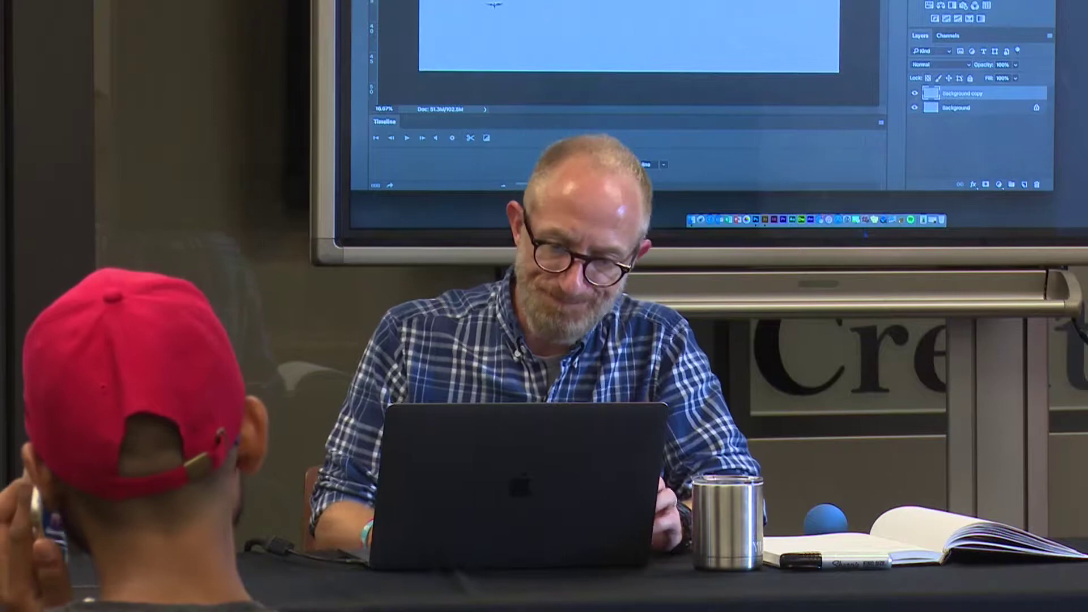
click(624, 34)
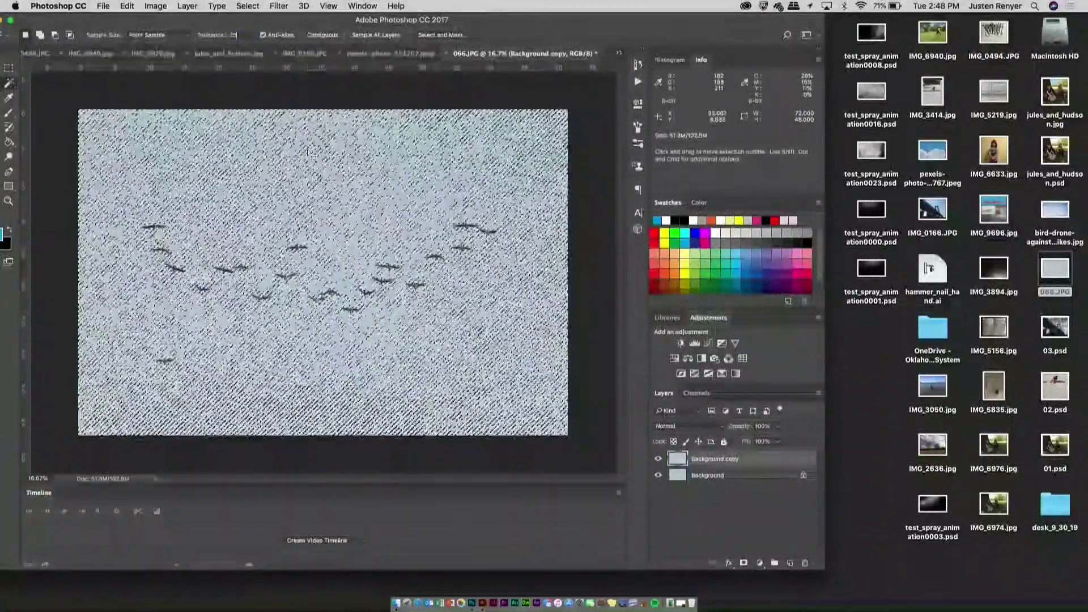
click(315, 176)
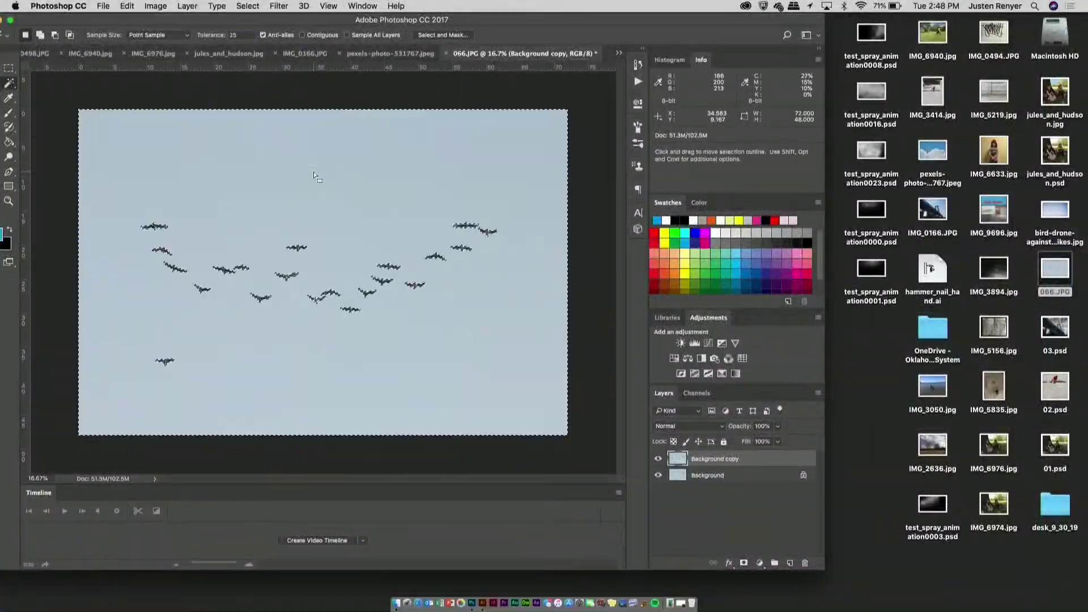
- Expand the sky selection by 2 pixels and invert it so that the birds are selected
click(166, 5)
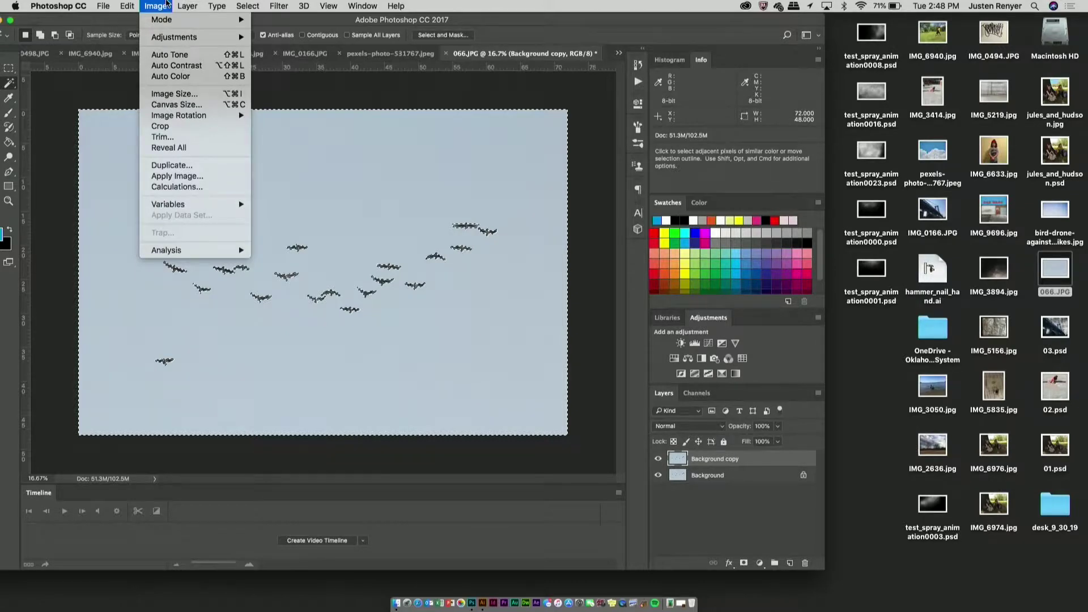
mouse_move(241, 3)
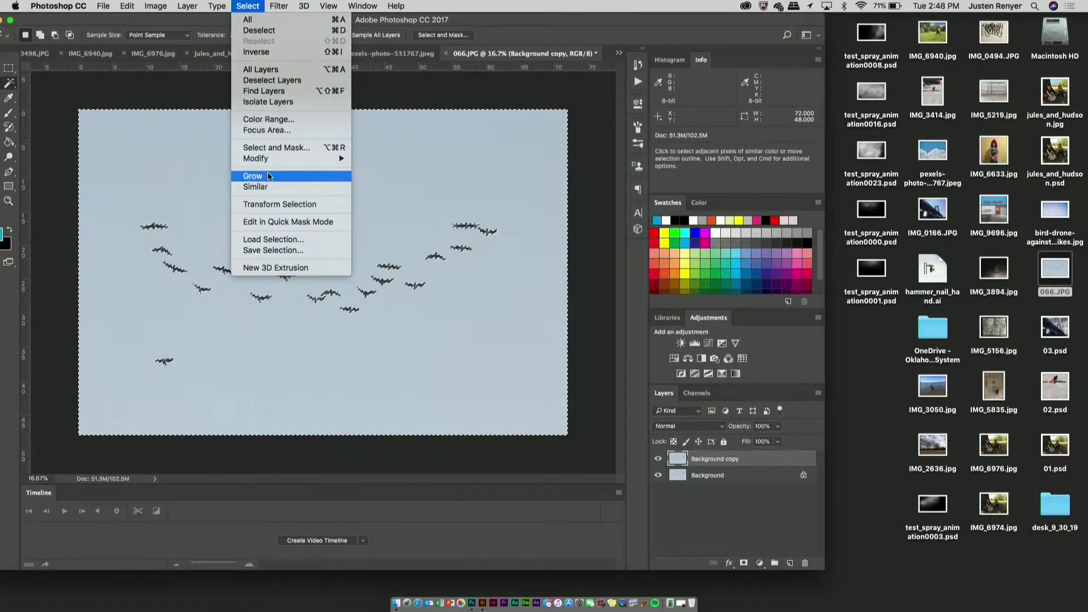
mouse_move(268, 157)
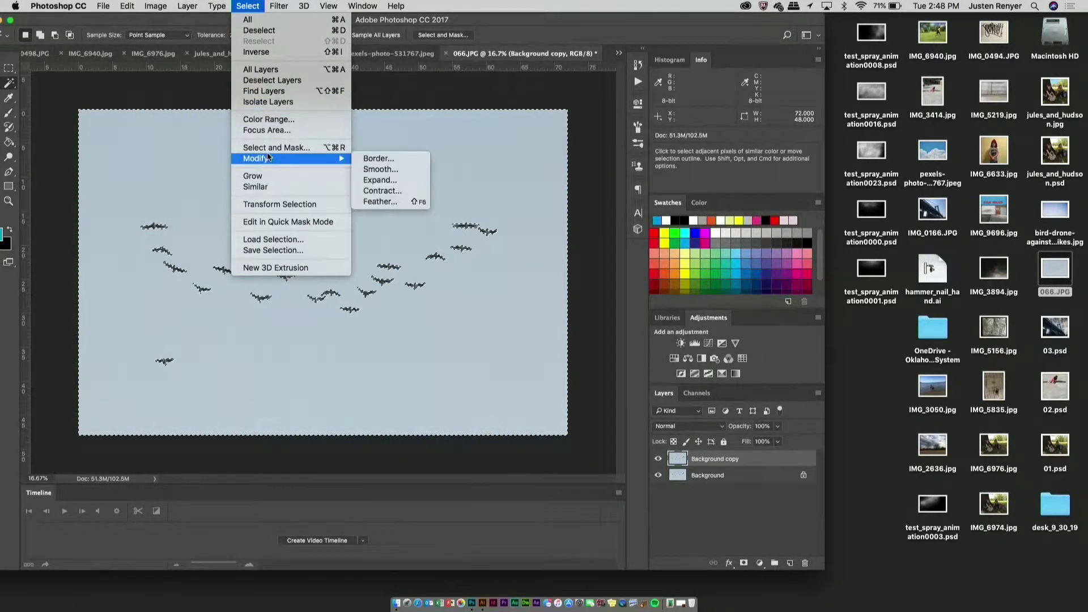
click(395, 180)
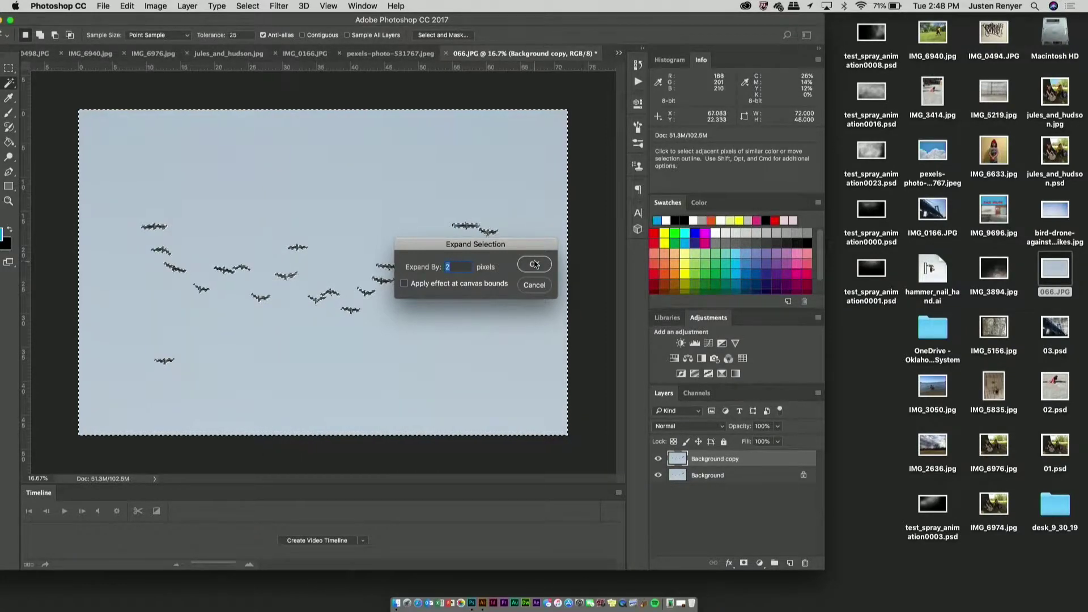
click(534, 265)
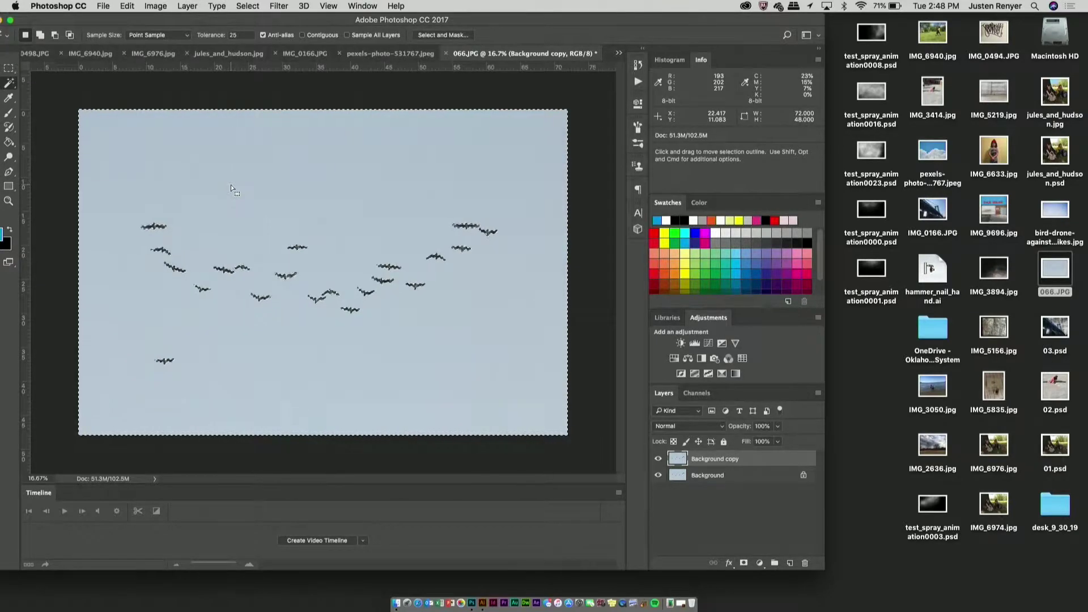
click(246, 5)
click(260, 53)
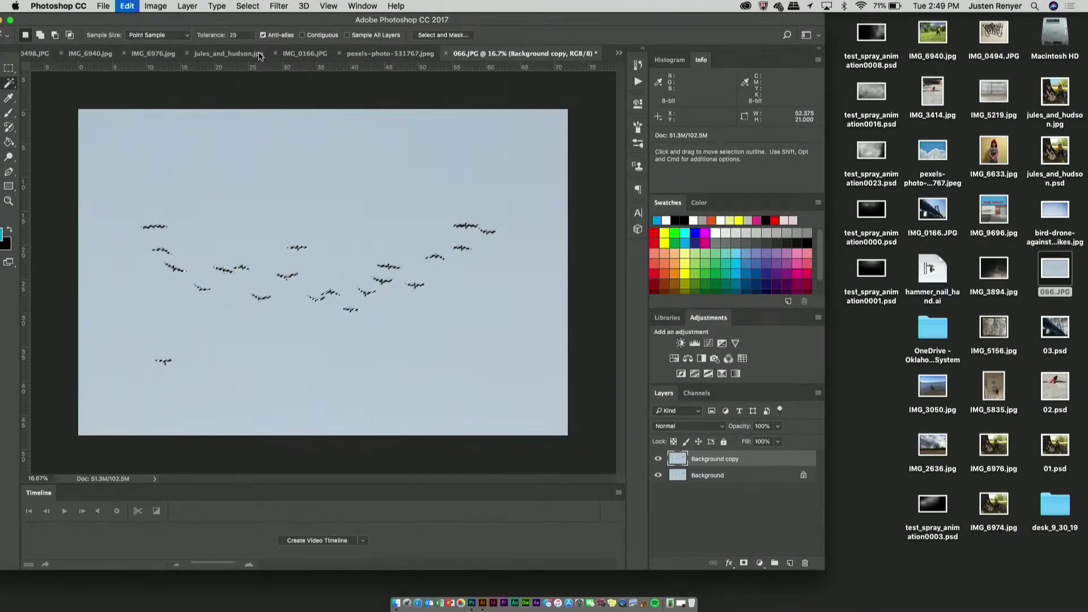
click(390, 53)
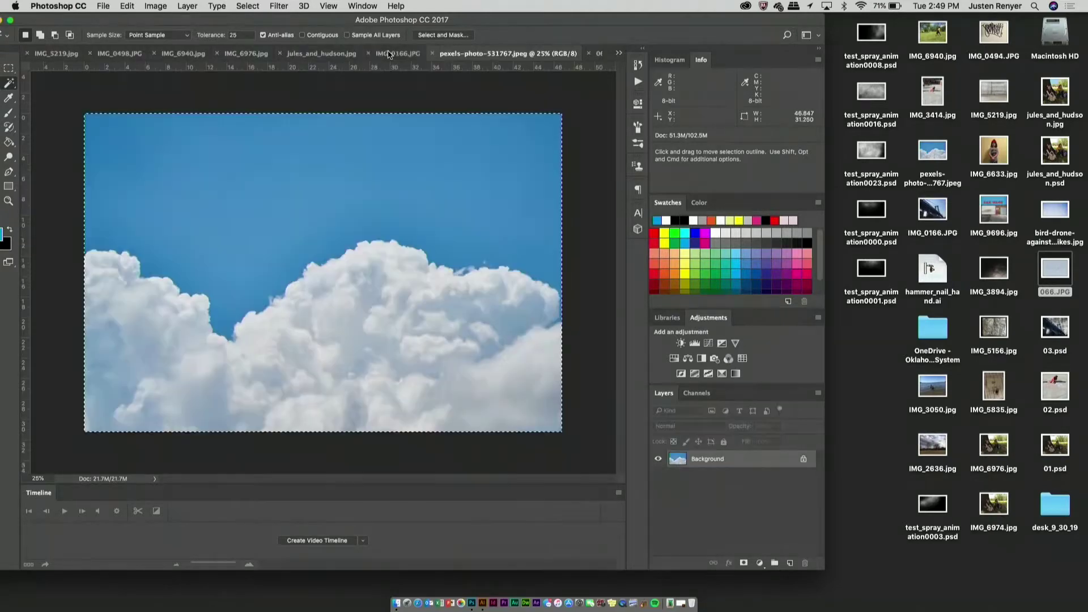
click(327, 58)
click(246, 53)
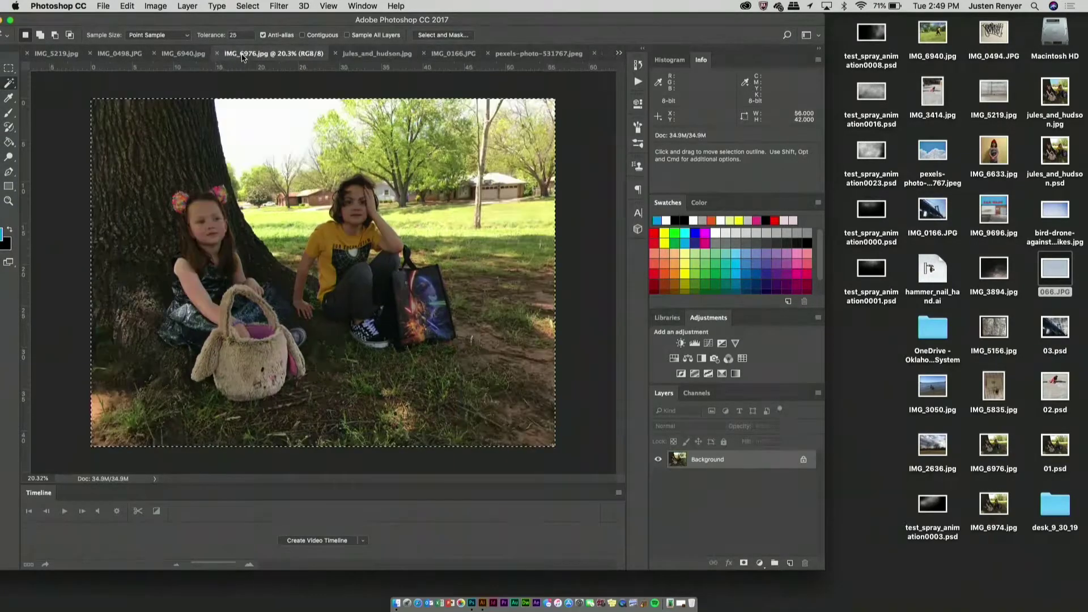
click(619, 53)
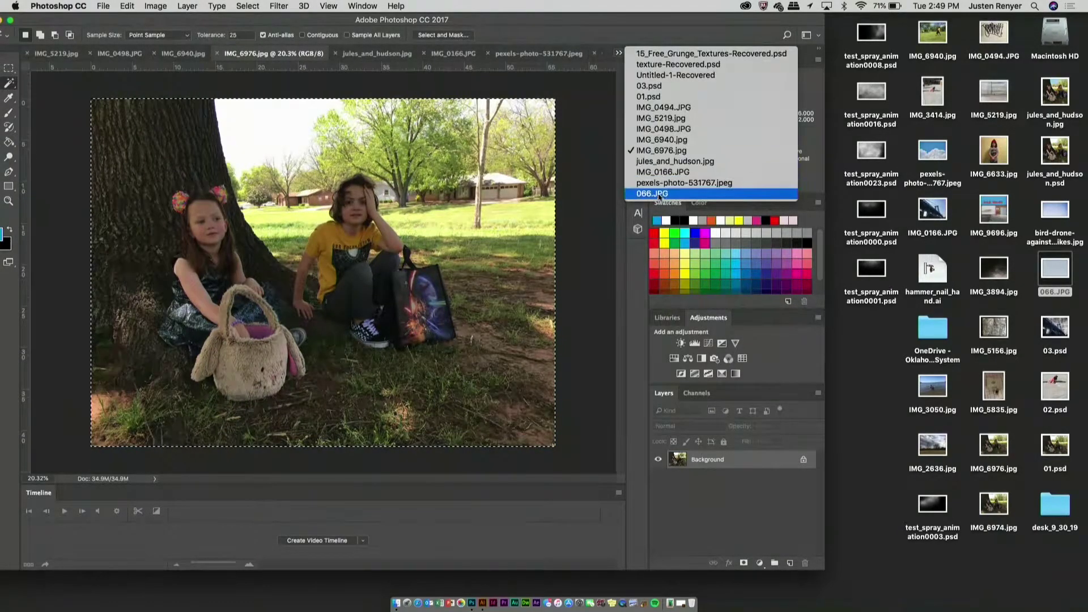
click(658, 195)
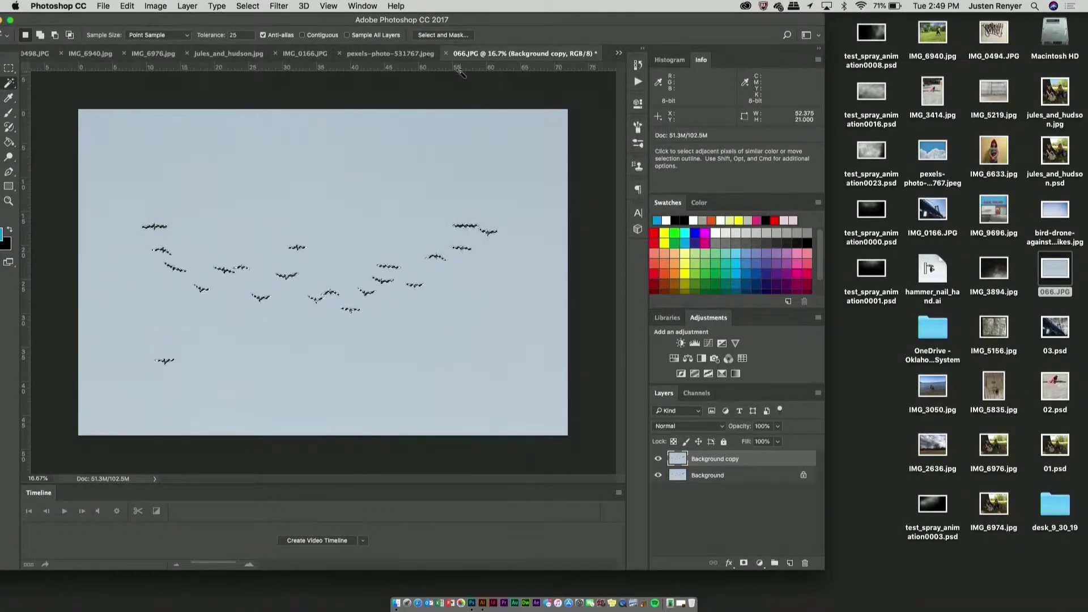
- Look through the open image documents to find the bridge composite
click(391, 53)
click(315, 54)
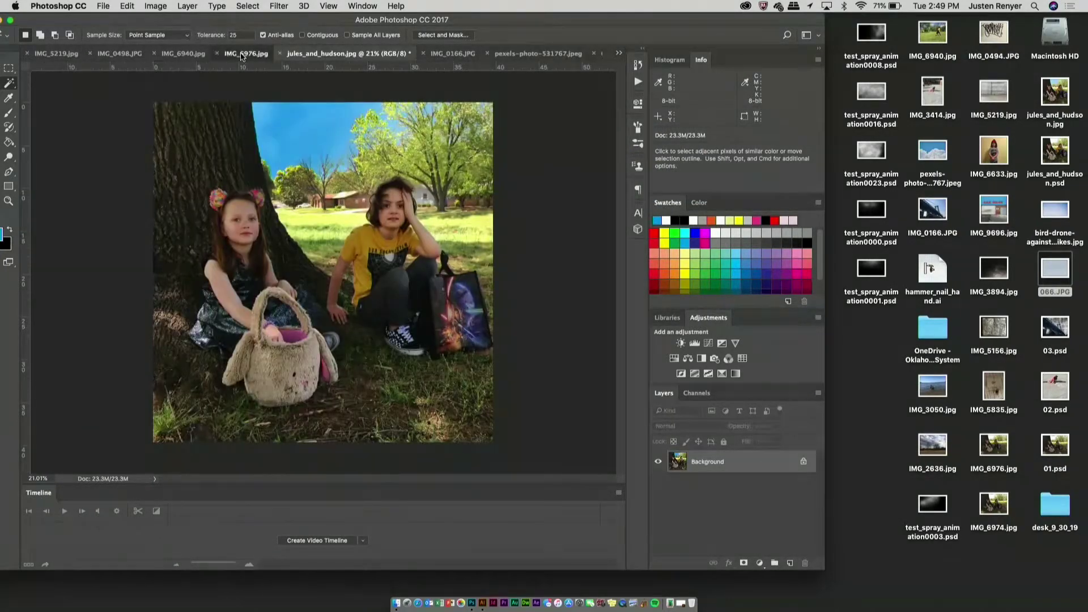
click(245, 54)
click(181, 54)
click(122, 55)
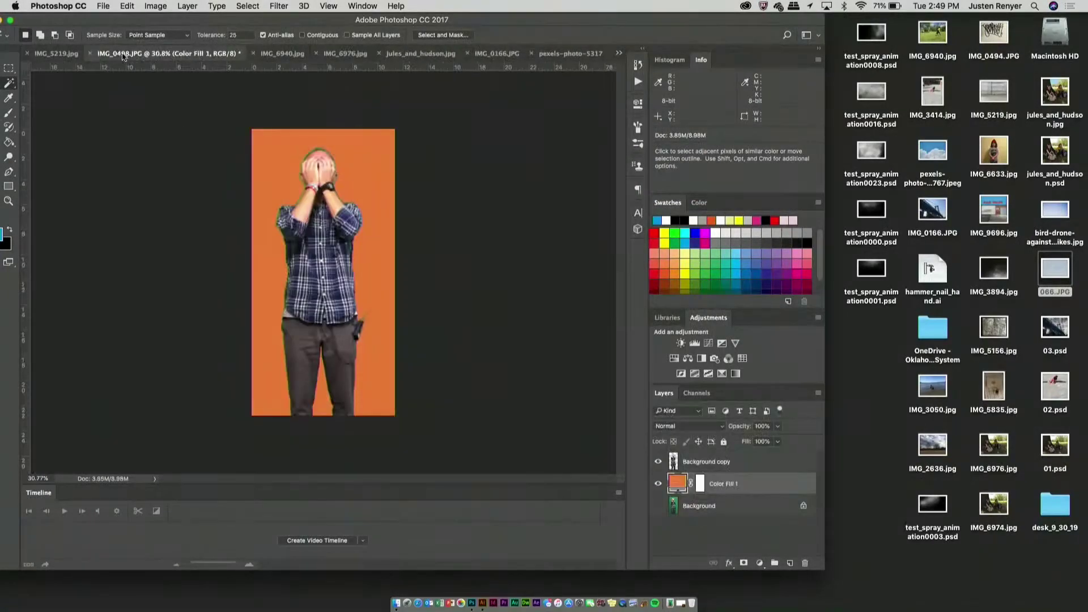
click(59, 56)
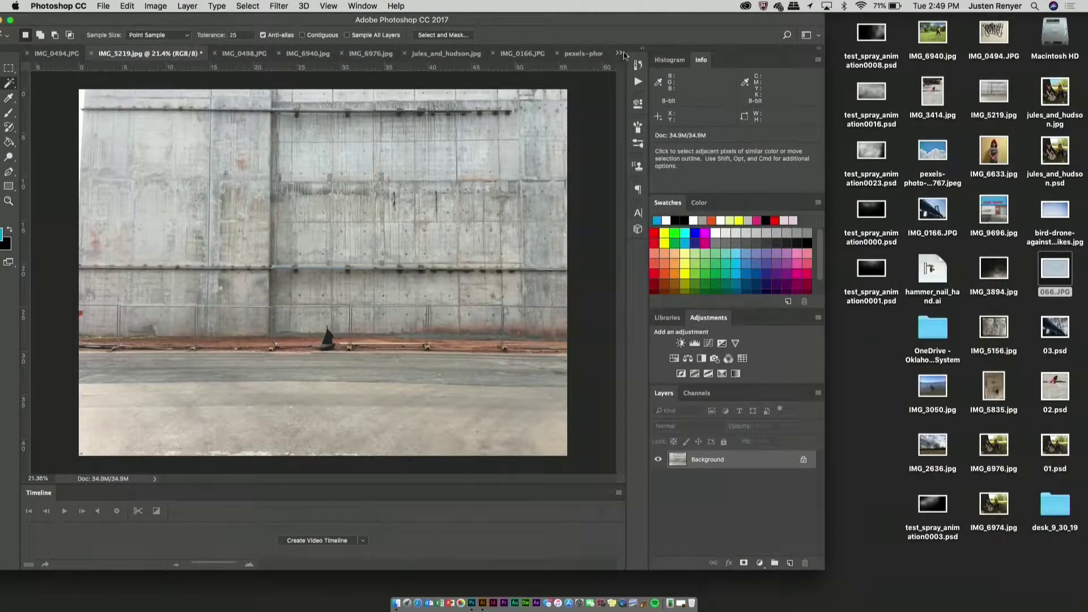
click(623, 53)
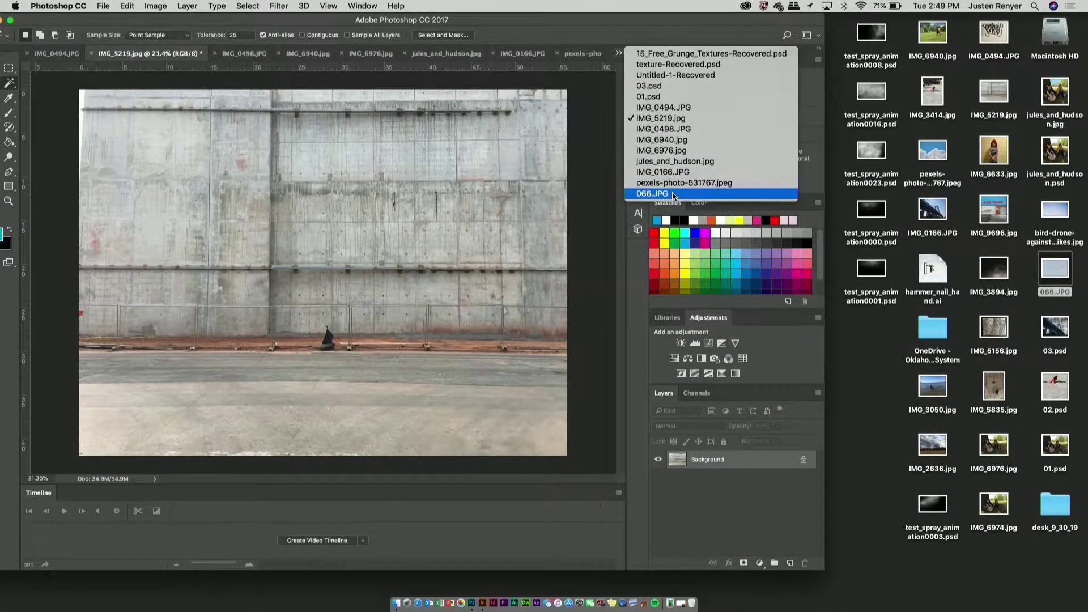
click(673, 195)
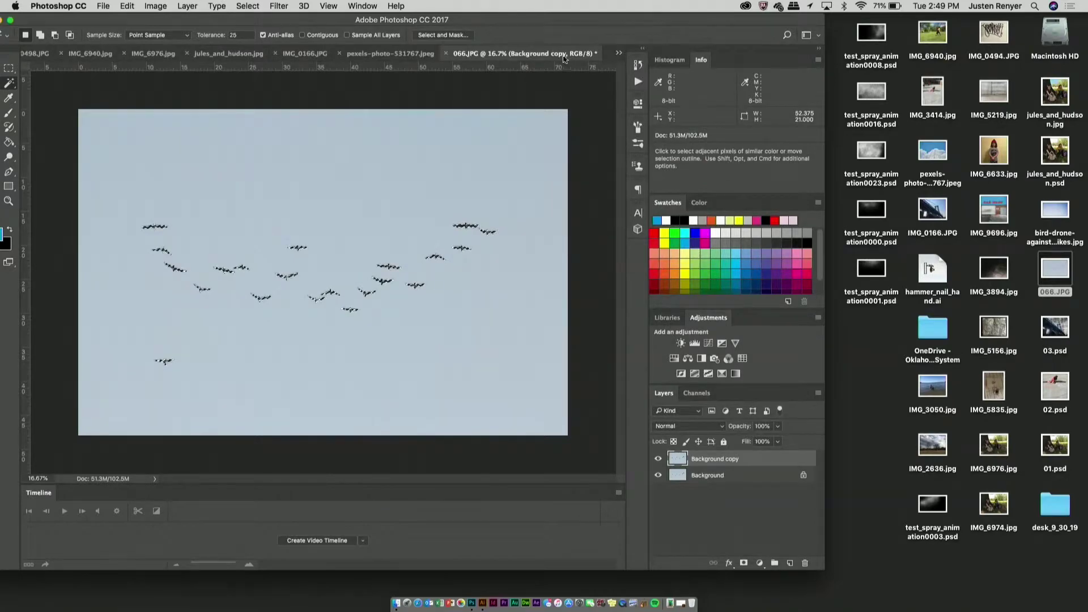
click(400, 54)
click(238, 54)
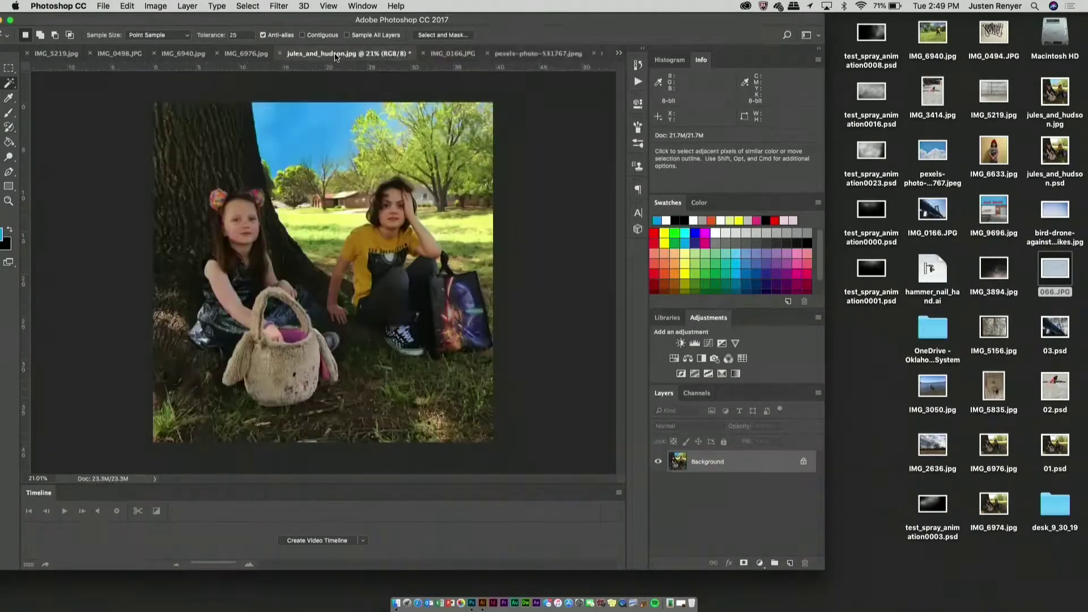
click(239, 53)
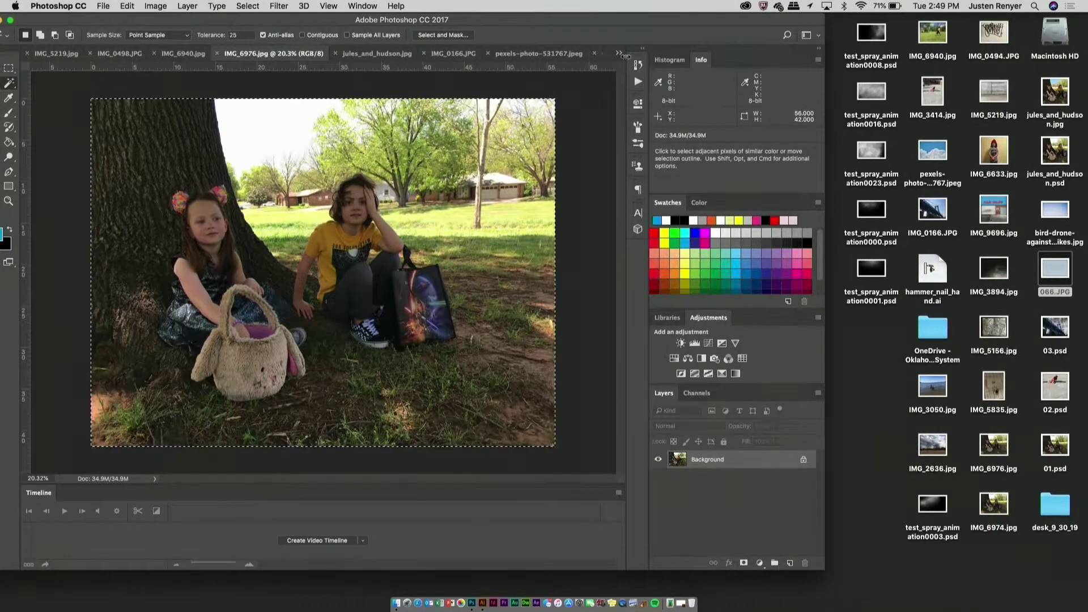
- In 03.psd, move the scaled-down birds into the open sky beside the bridge tower and apply the transform
click(619, 54)
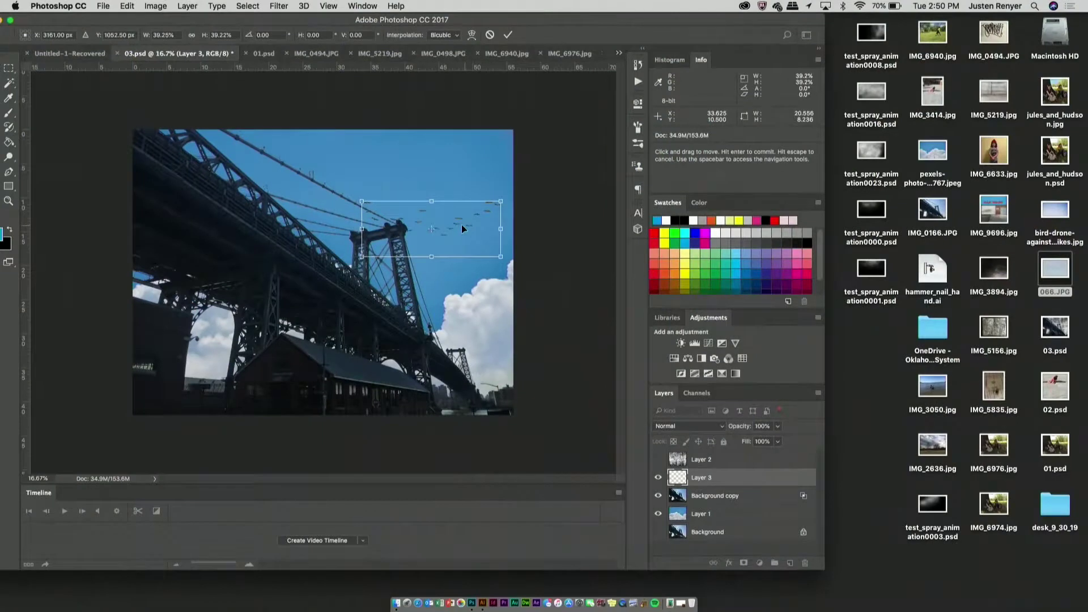
drag(462, 224, 506, 231)
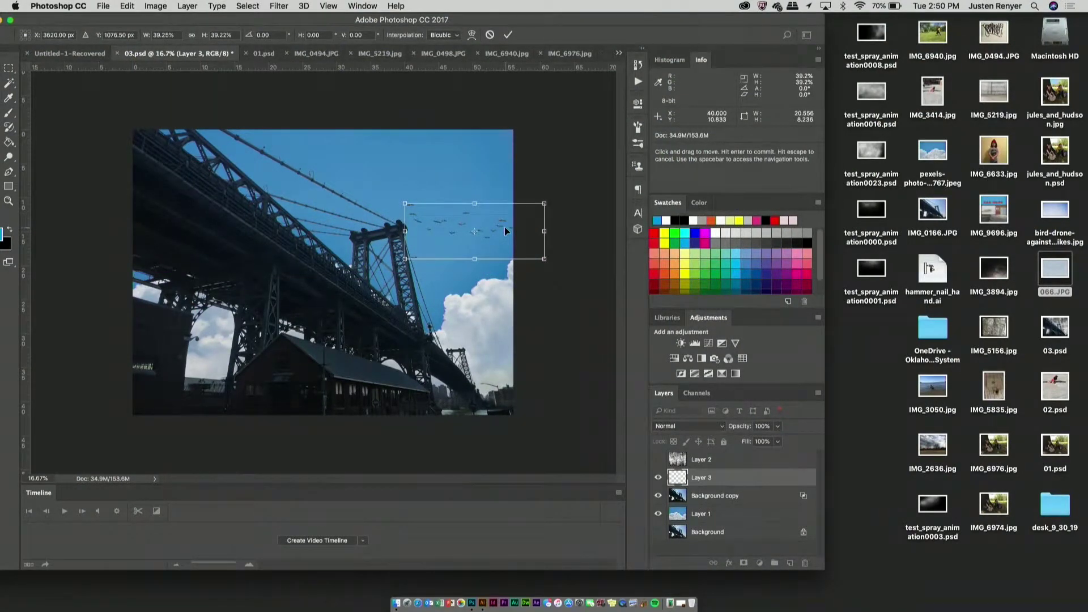
key(Return)
key(w)
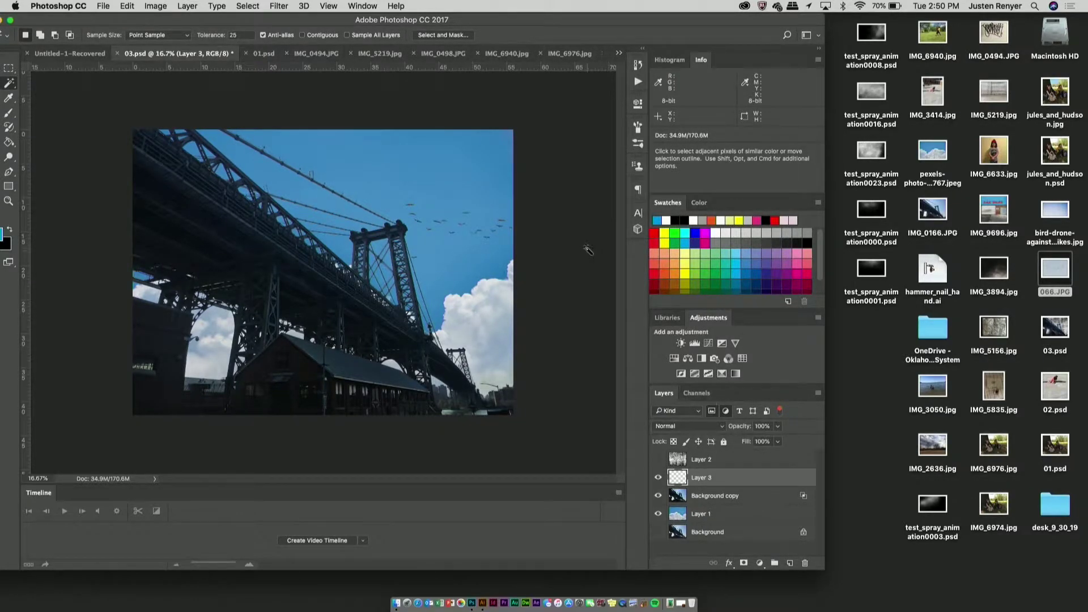
- Switch to IMG_0498.JPG and duplicate the Background copy layer containing the cut-out man
click(574, 54)
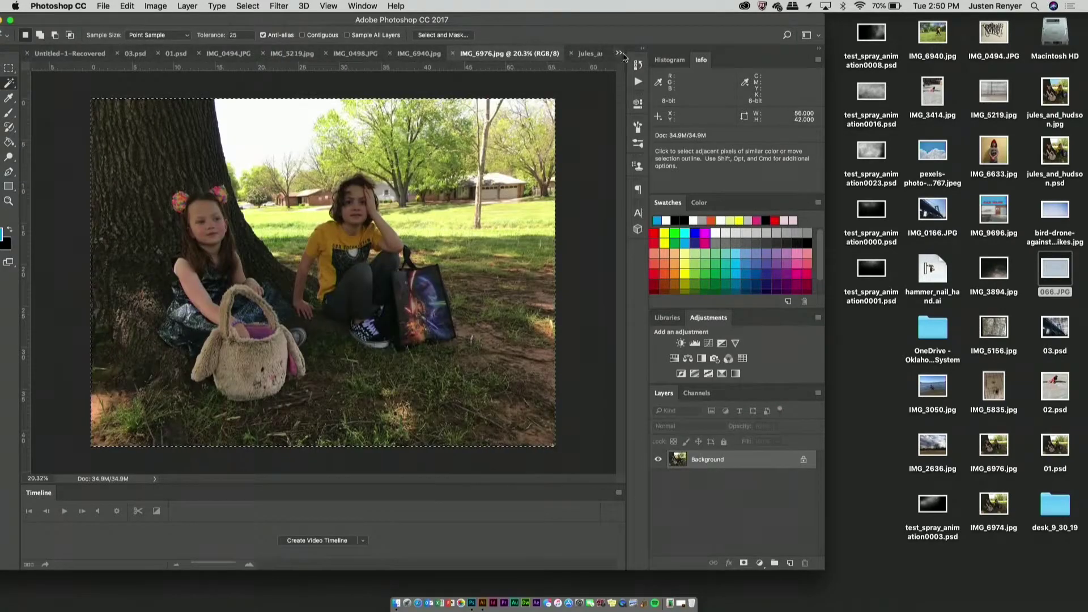
click(620, 58)
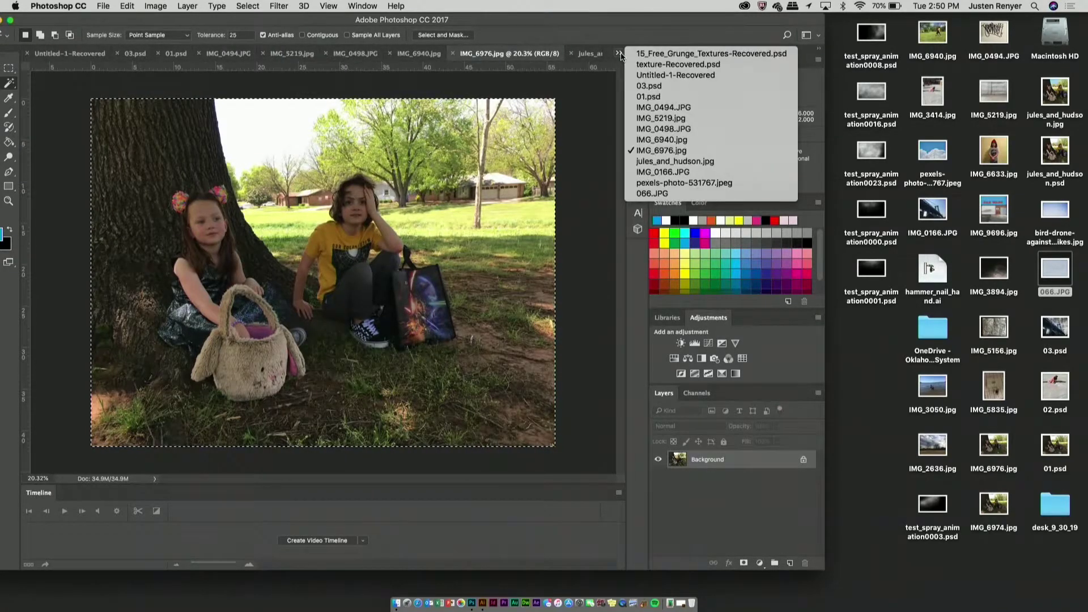
click(658, 201)
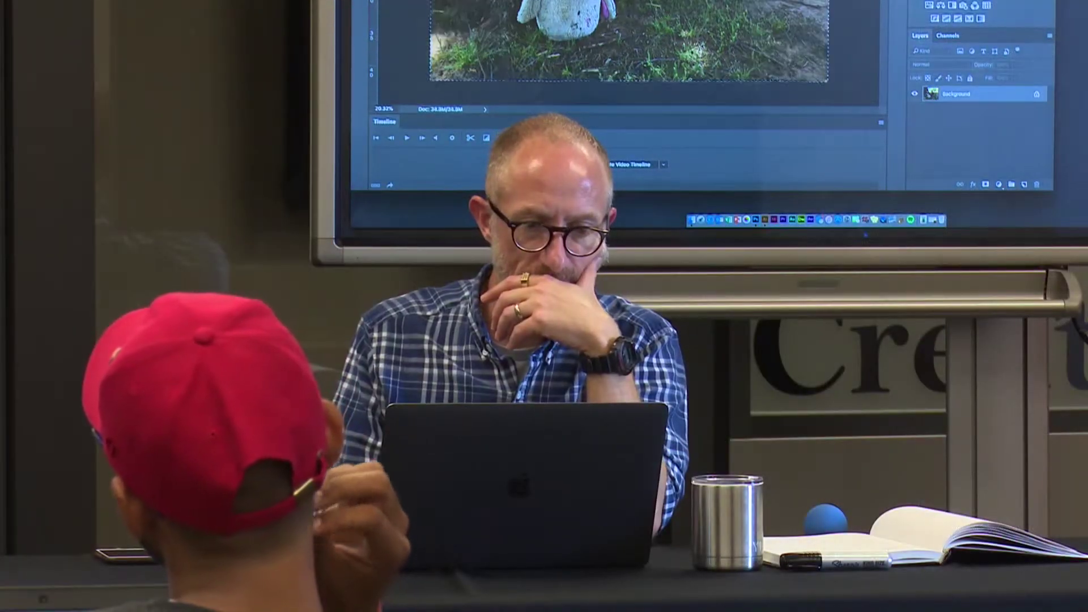
key(ctrl+Tab)
key(ctrl+Tab)
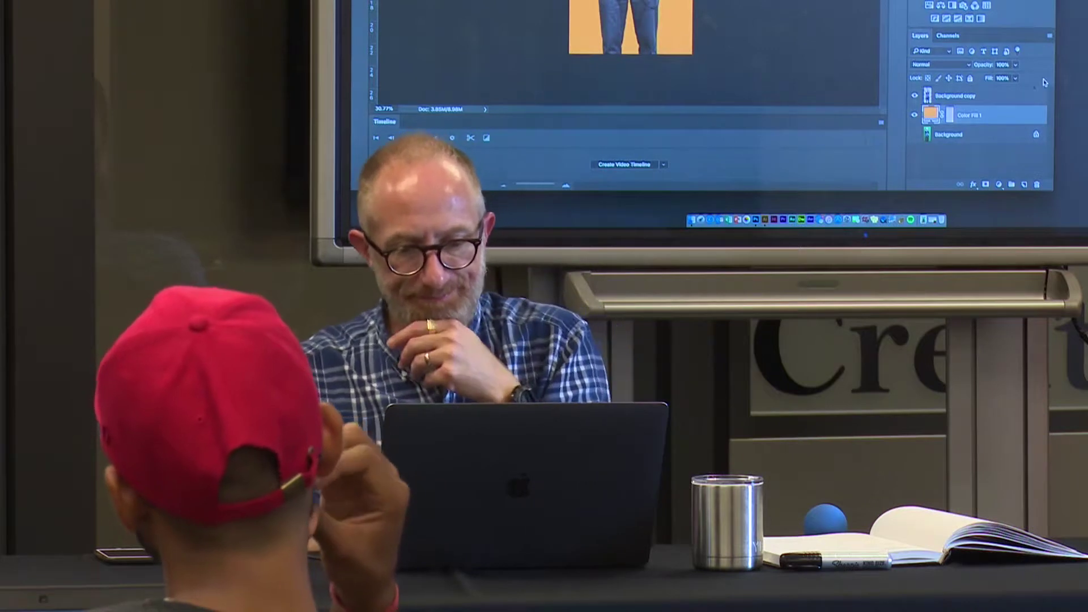
click(958, 96)
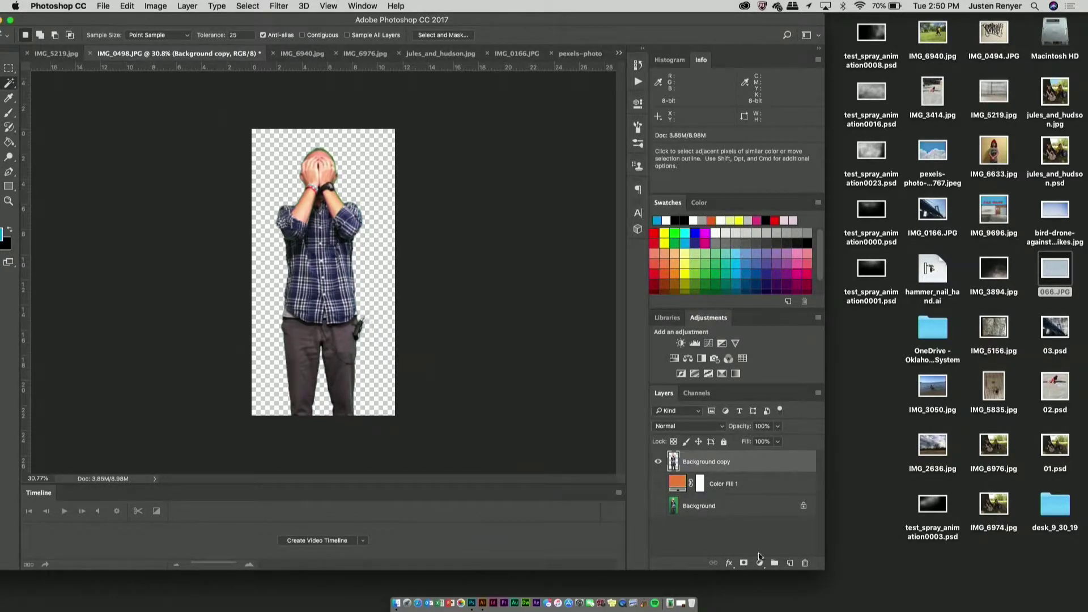
drag(739, 463, 790, 565)
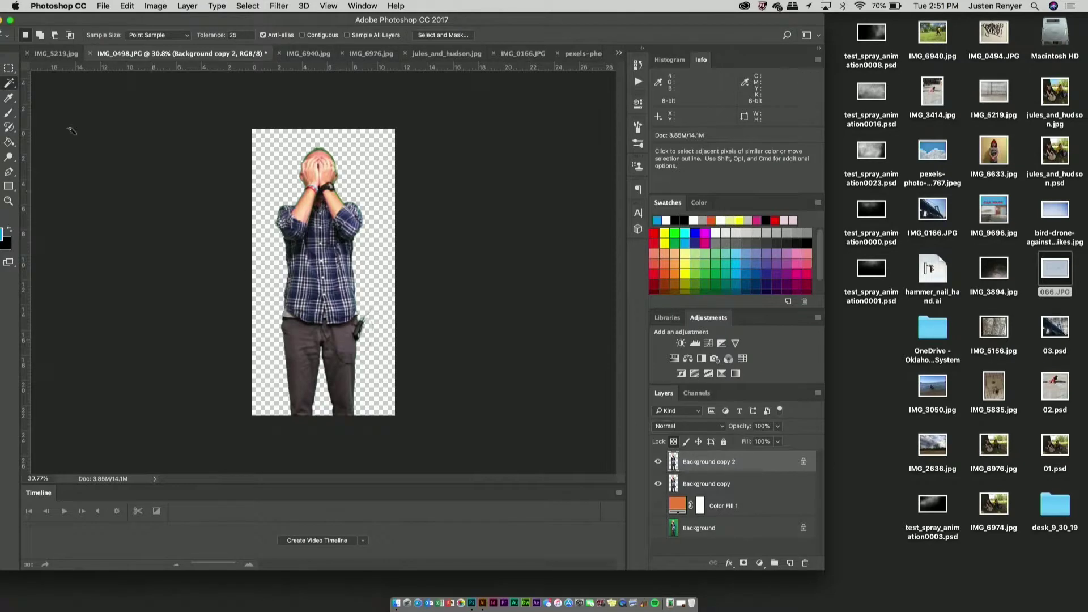
- Try painting blue over the man's trousers on Background copy 2 with the soft 700 px Brush, and undo the painting
click(7, 116)
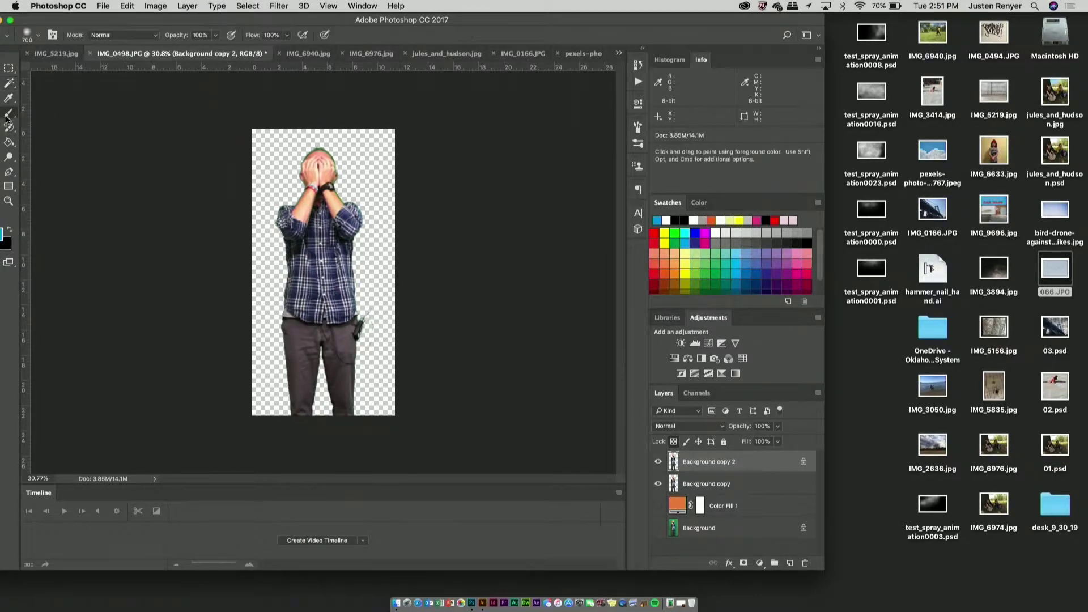
drag(112, 21, 194, 21)
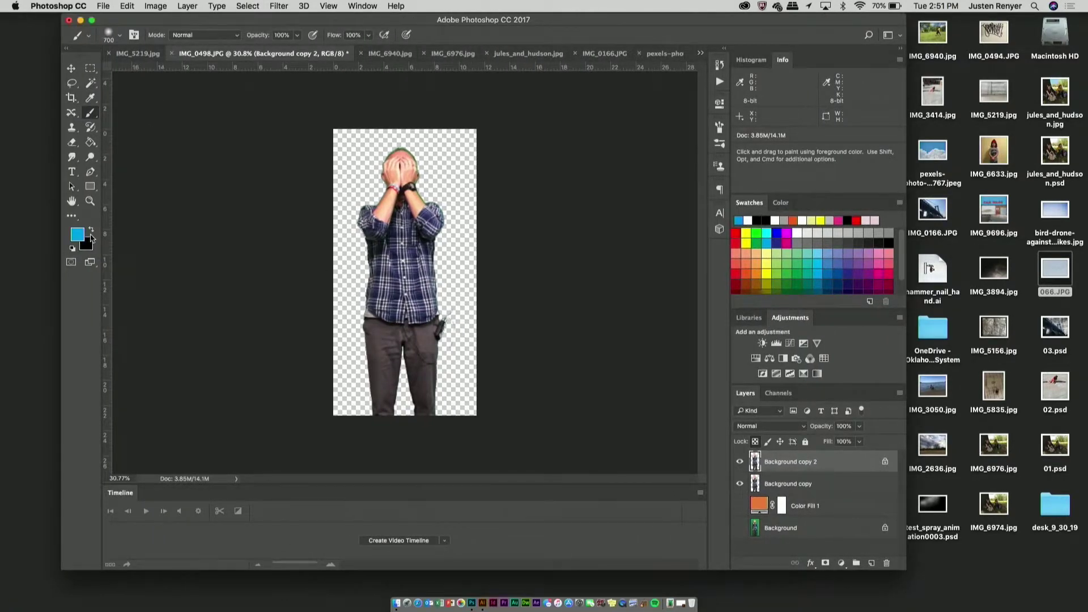
mouse_move(316, 450)
mouse_down()
mouse_move(425, 400)
mouse_move(304, 429)
mouse_up()
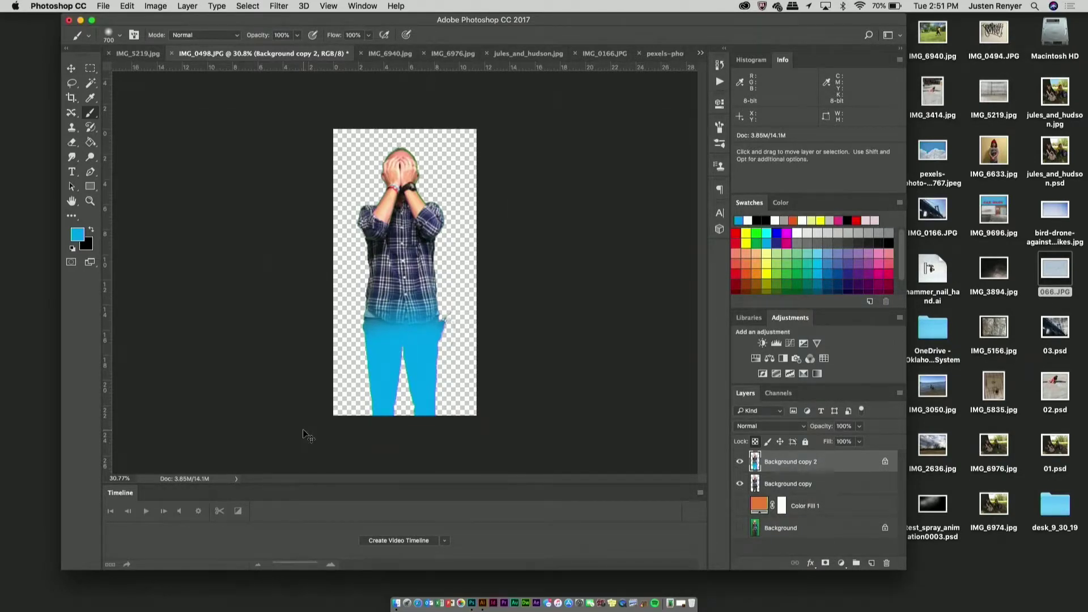
key(super+z)
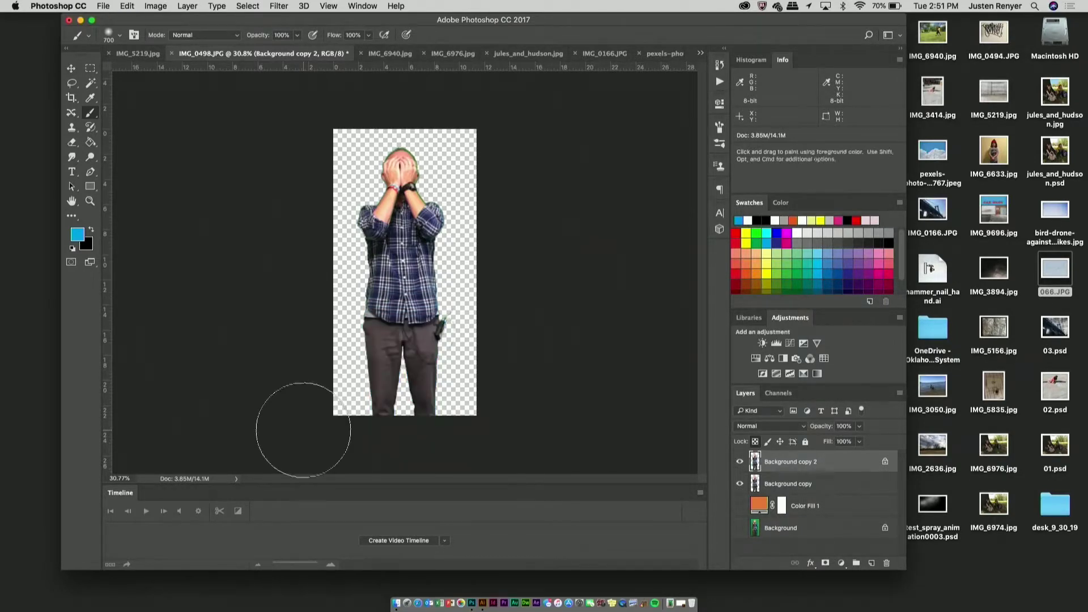
- Choose the 700 px spatter brush, reduce its size to 172 px, and paint blue over most of the man's trousers
click(120, 36)
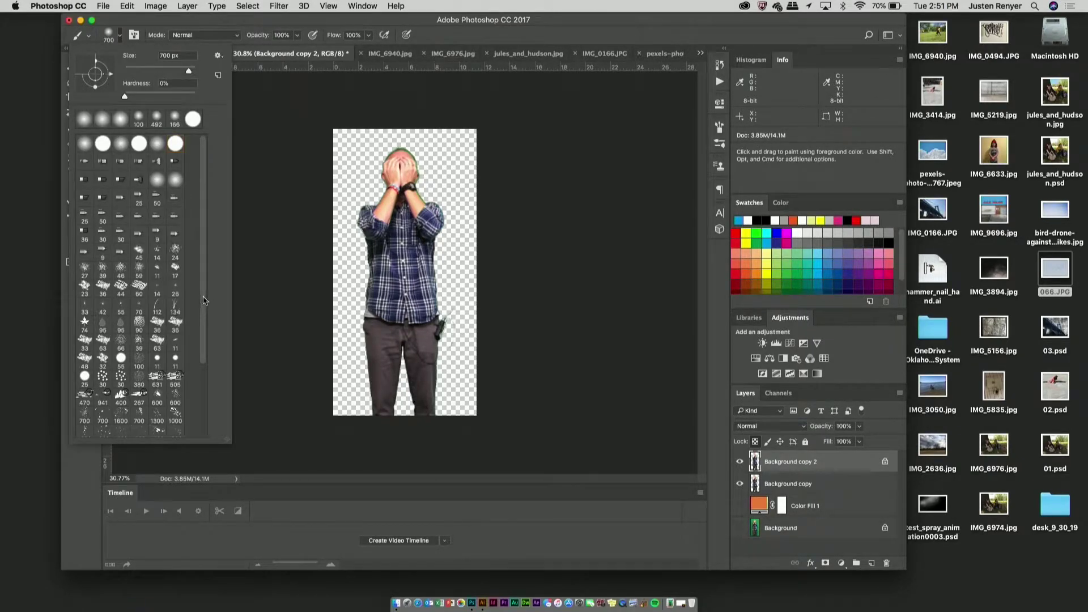
drag(204, 301, 208, 425)
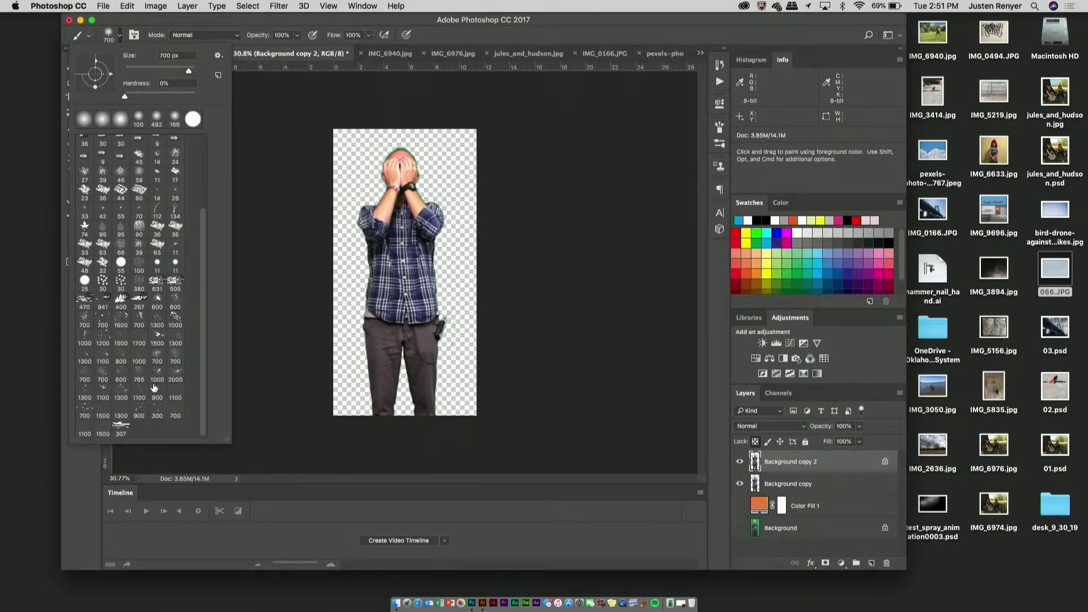
click(121, 391)
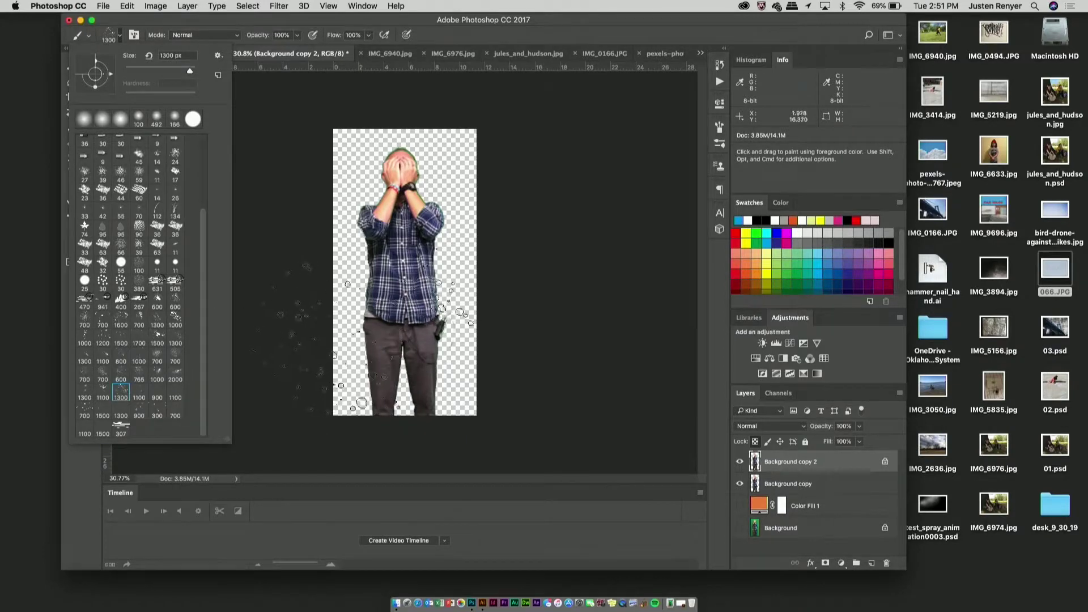
click(102, 375)
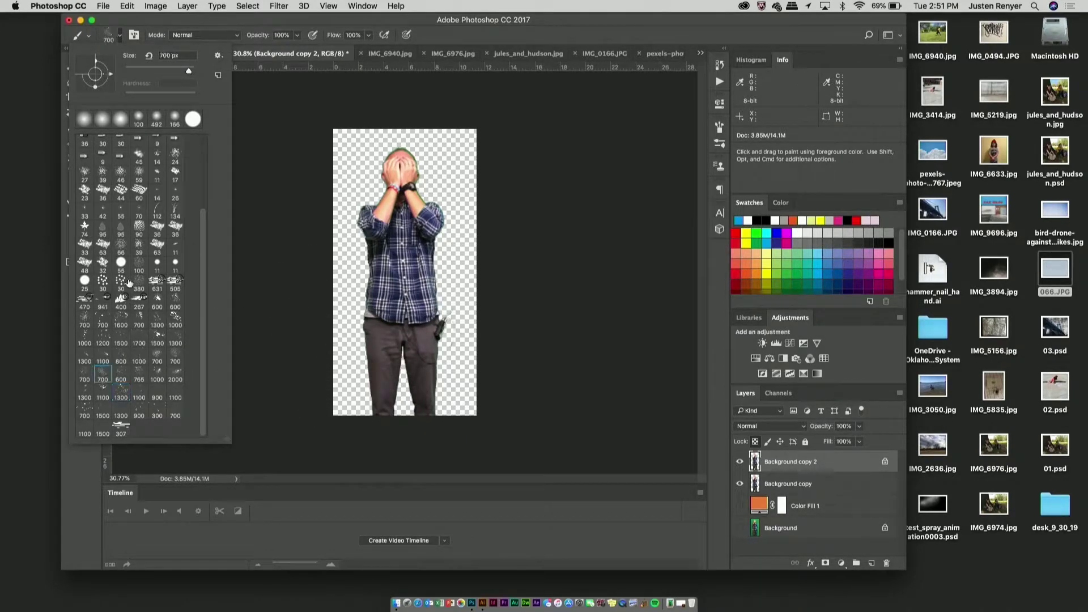
click(174, 73)
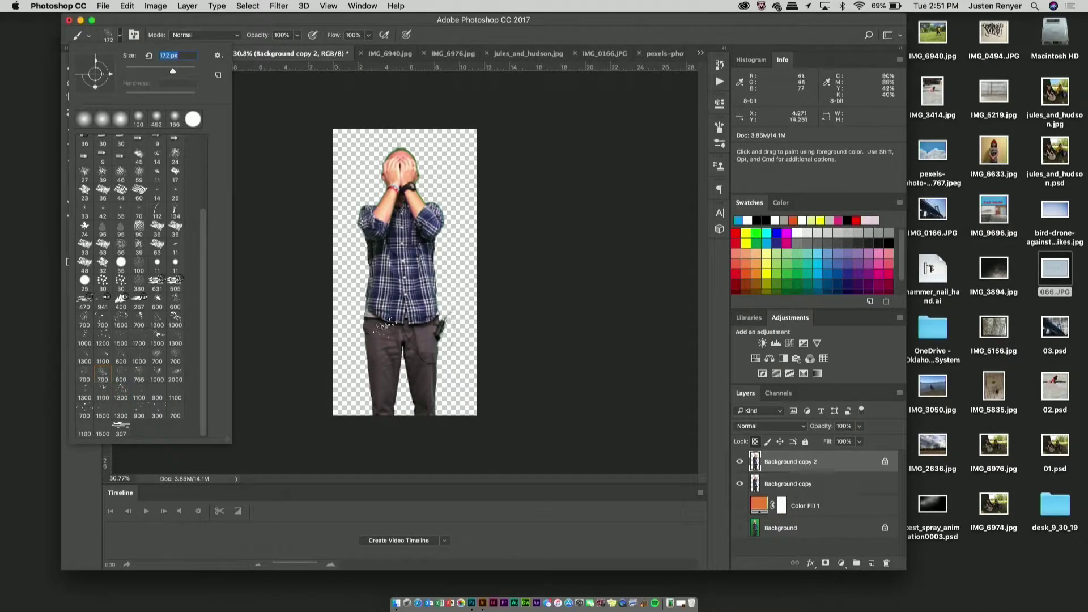
mouse_move(383, 414)
mouse_down()
mouse_move(363, 374)
mouse_move(395, 391)
mouse_move(343, 371)
mouse_move(407, 407)
mouse_move(443, 407)
mouse_move(396, 397)
mouse_move(381, 342)
mouse_move(378, 378)
mouse_move(373, 333)
mouse_move(379, 357)
mouse_up()
drag(422, 411, 426, 404)
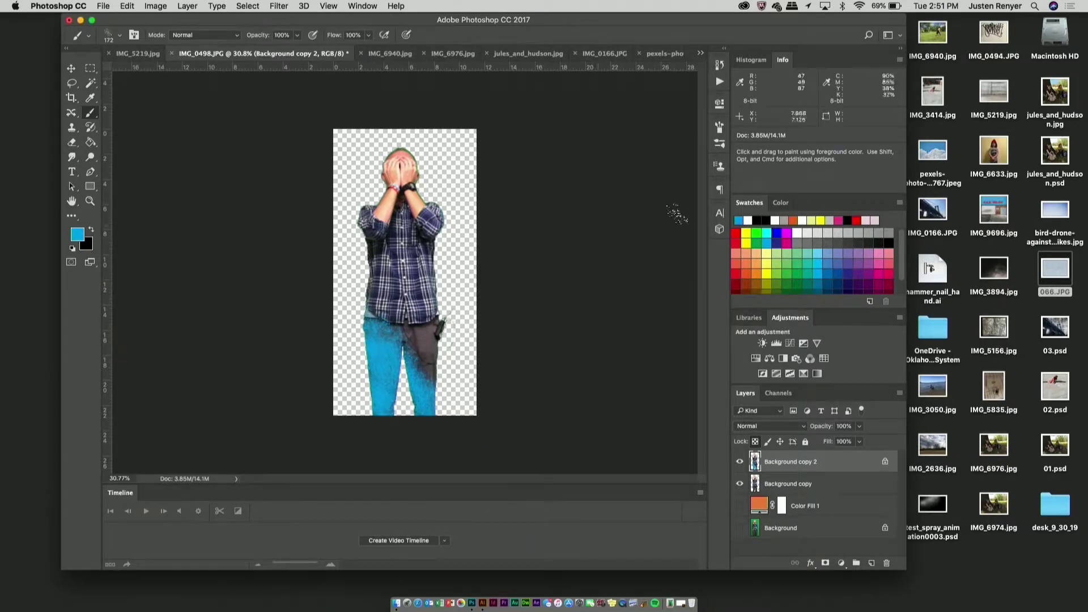
- Spray orange over the remaining trousers and lower shirt, yellow over the upper shirt, and light blue over the head and arms
click(794, 222)
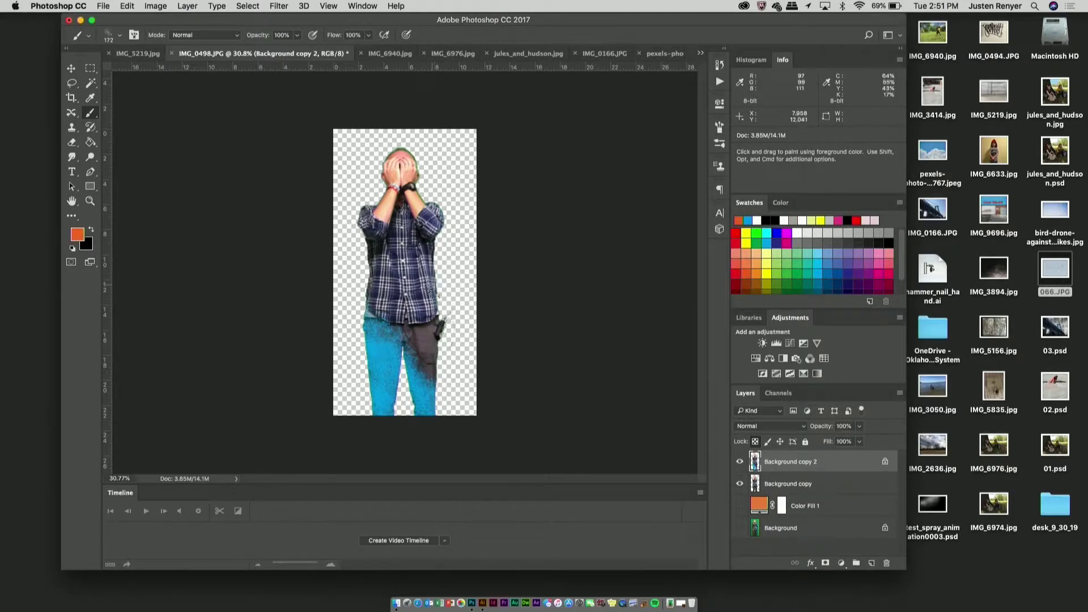
mouse_move(426, 345)
mouse_down()
mouse_move(402, 323)
mouse_move(430, 364)
mouse_move(377, 305)
mouse_move(349, 302)
mouse_move(421, 290)
mouse_move(426, 325)
mouse_move(459, 331)
mouse_move(407, 314)
mouse_move(429, 367)
mouse_up()
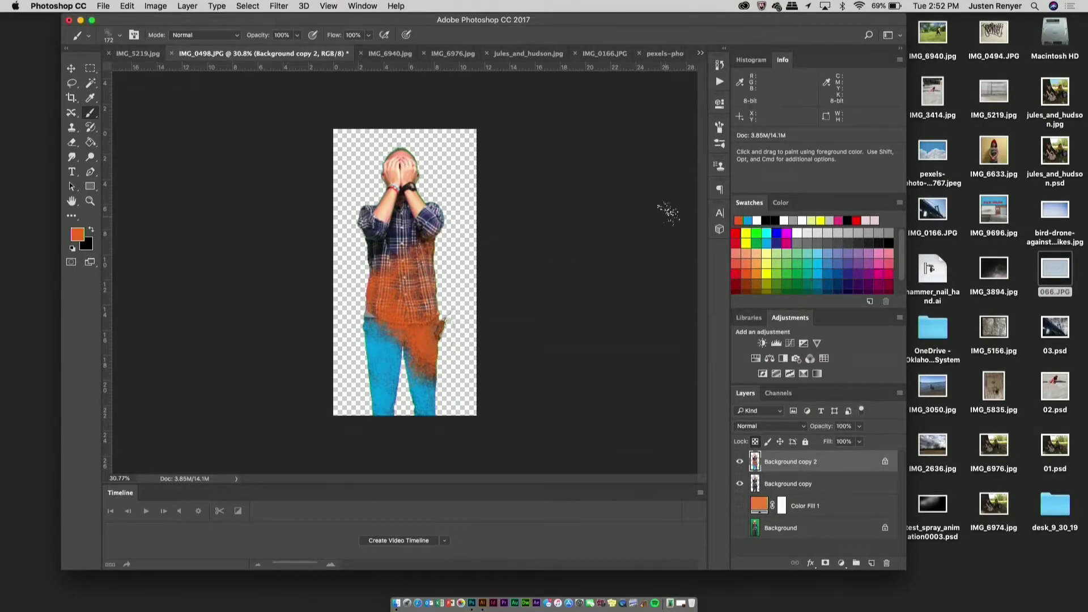
click(821, 221)
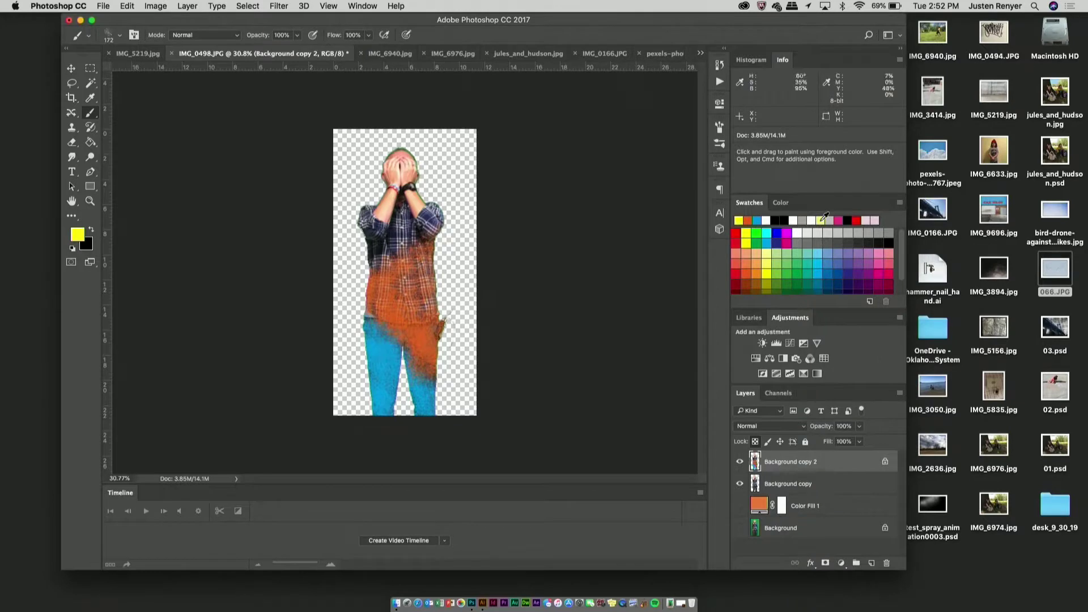
mouse_move(369, 256)
mouse_down()
mouse_move(441, 218)
mouse_move(404, 206)
mouse_move(367, 223)
mouse_move(418, 206)
mouse_move(386, 240)
mouse_move(402, 266)
mouse_up()
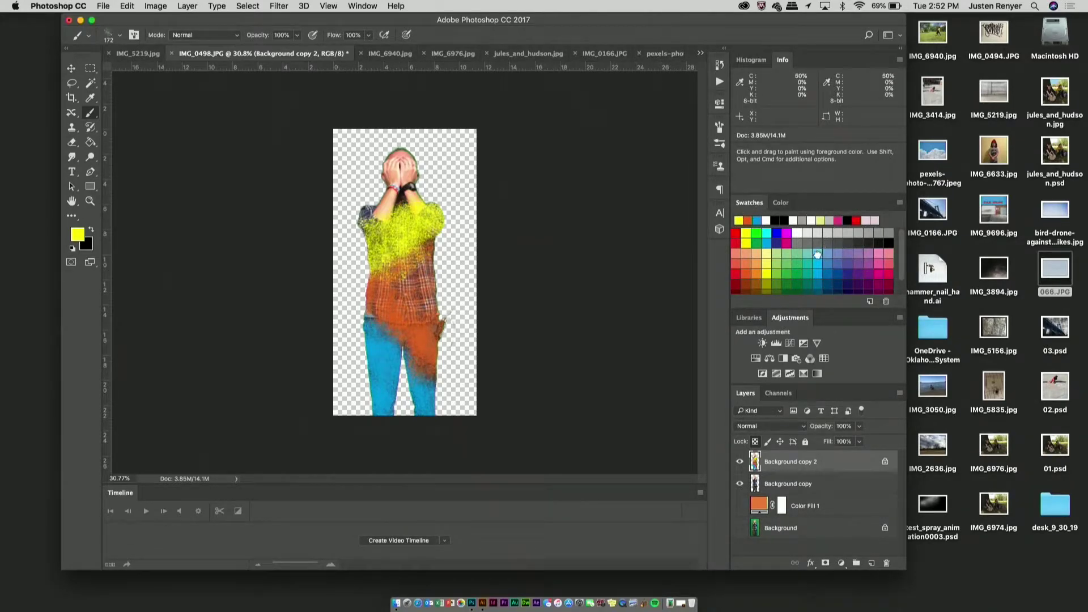
click(817, 255)
mouse_move(402, 150)
mouse_down()
mouse_move(359, 206)
mouse_move(423, 189)
mouse_move(387, 224)
mouse_move(390, 208)
mouse_move(353, 222)
mouse_up()
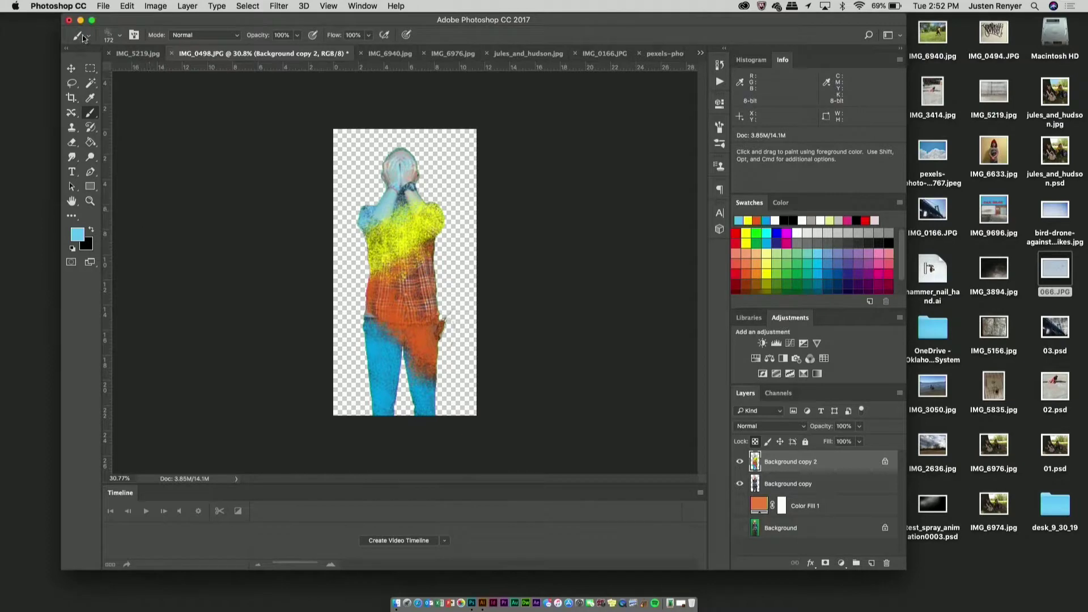
- Try light blue strokes across the man's shirt with the 63 px textured brush, and undo them
click(118, 37)
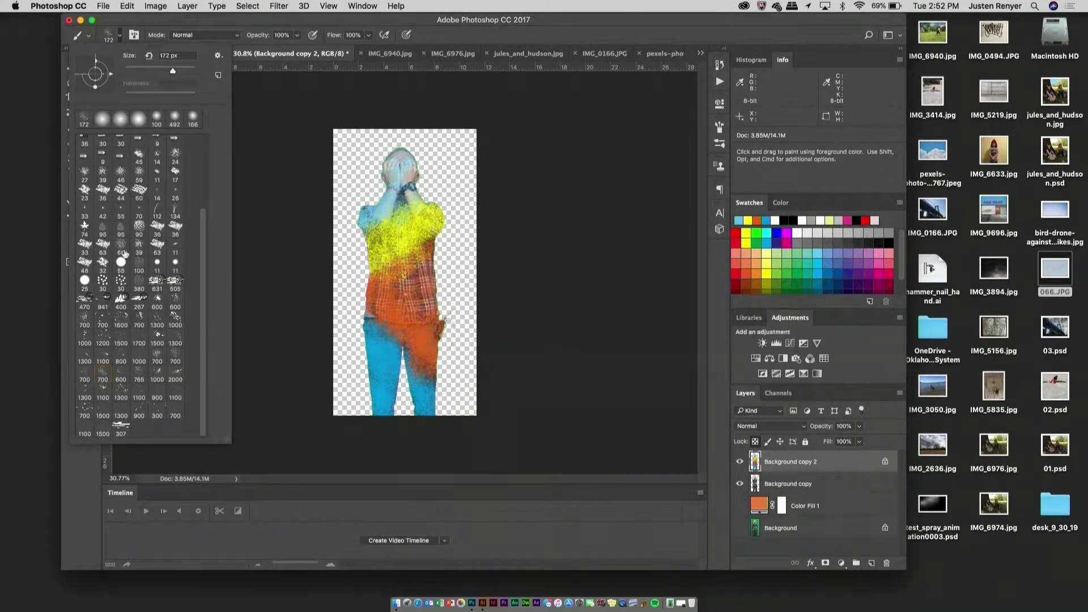
click(99, 245)
mouse_move(404, 283)
mouse_down()
mouse_move(381, 307)
mouse_move(394, 250)
mouse_up()
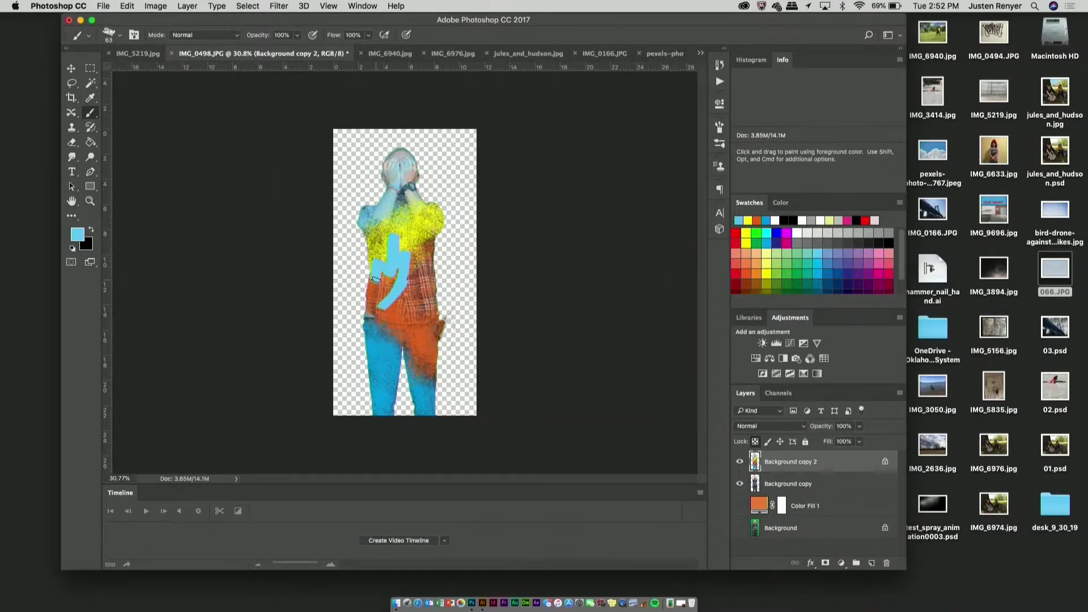
key(super+z)
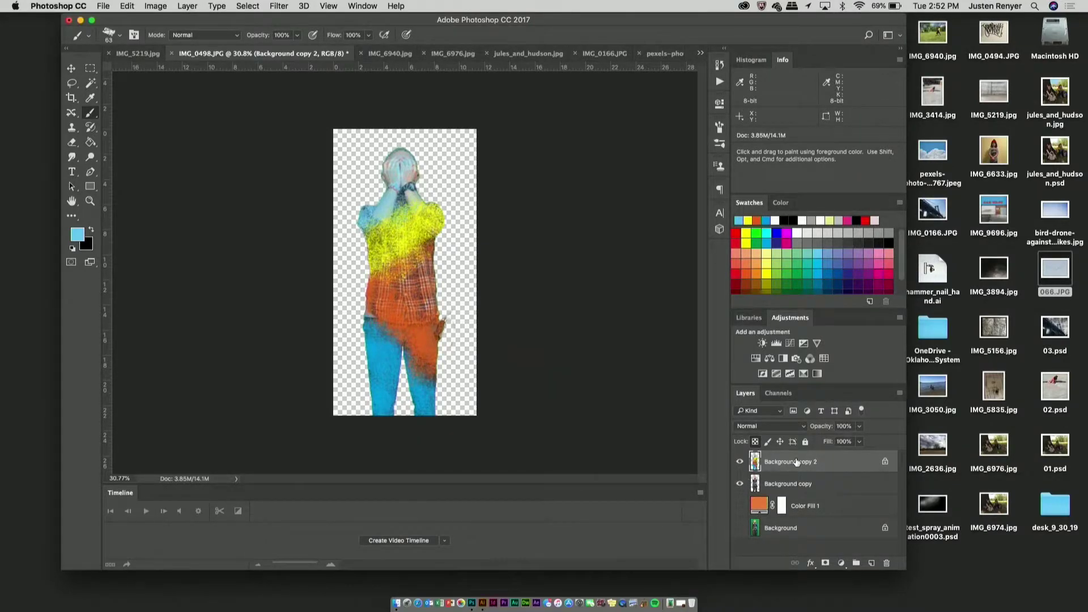
- Try the Lighten, Multiply and Overlay blend modes on Background copy 2, testing a reduced layer opacity under Multiply
click(769, 429)
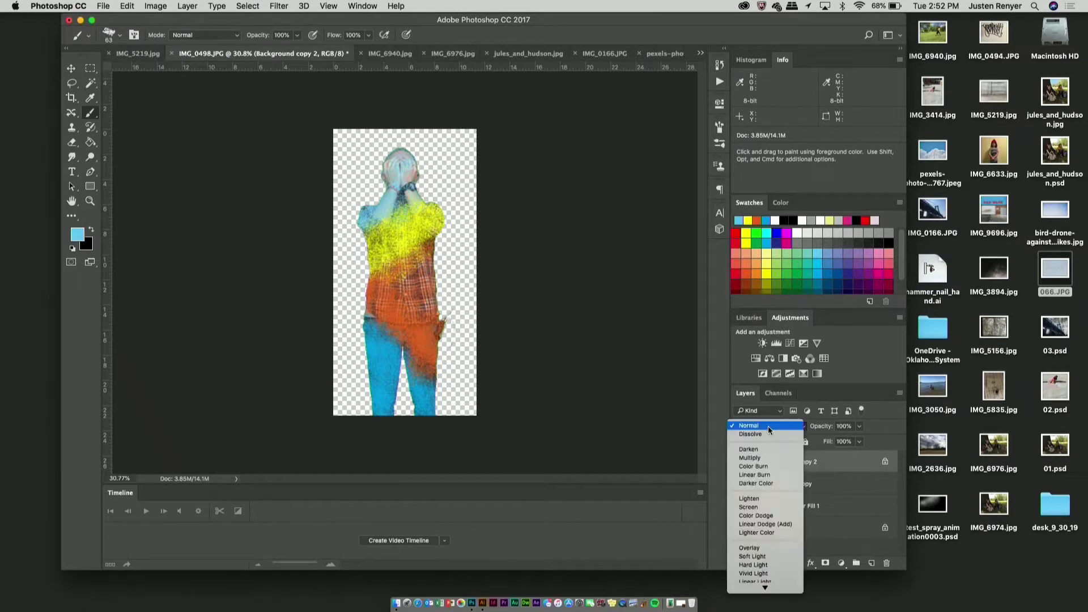
click(768, 498)
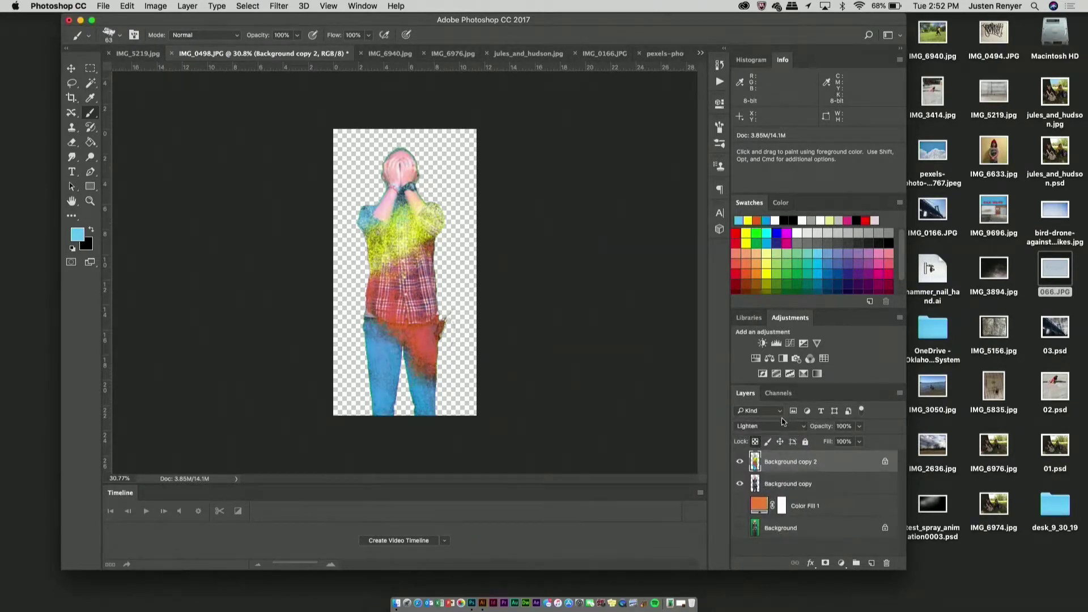
click(775, 432)
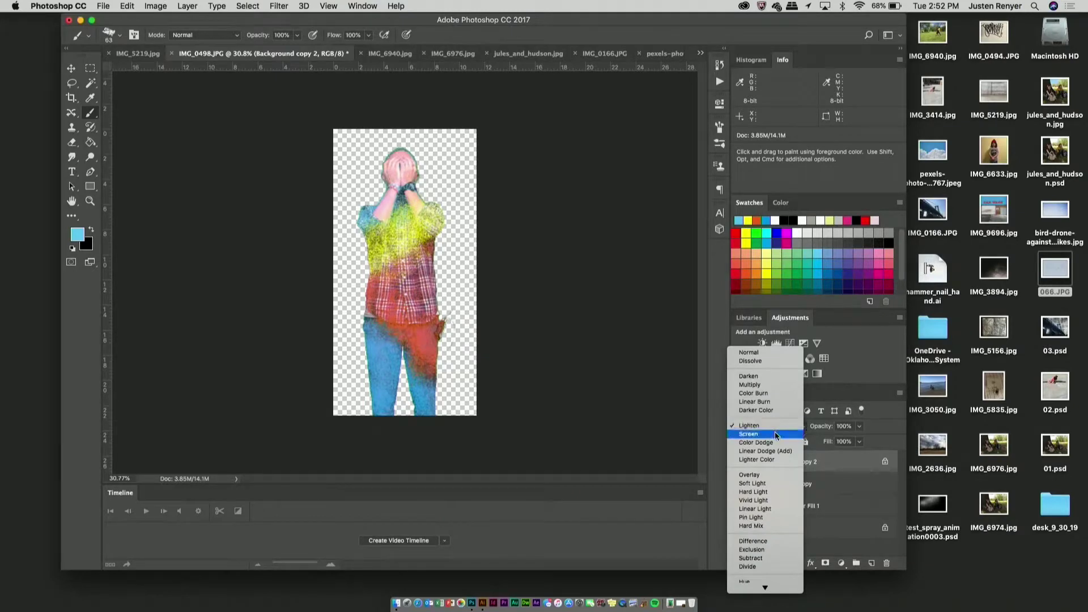
click(757, 385)
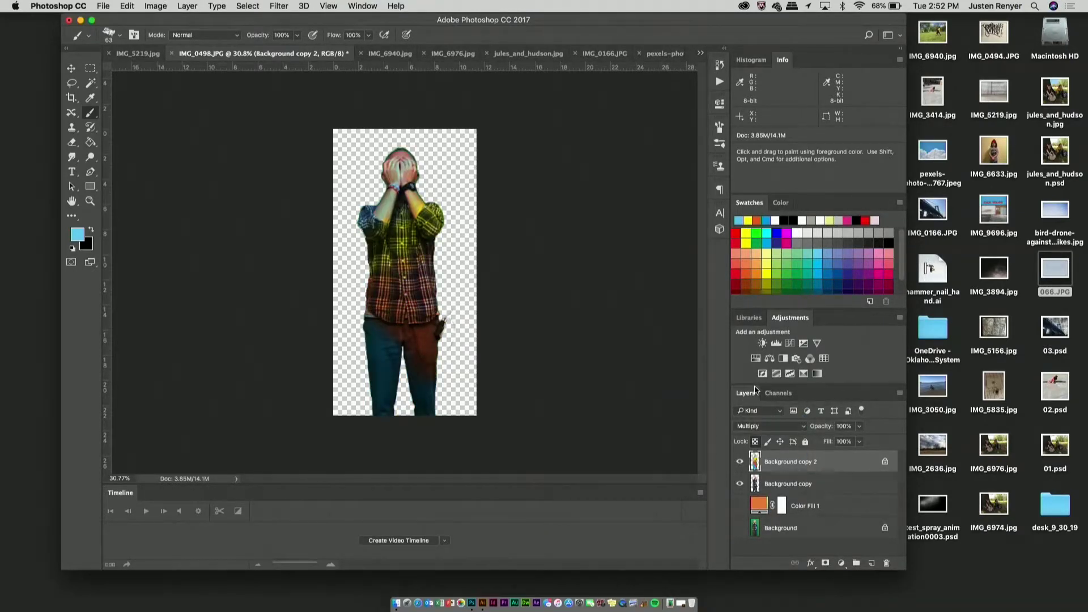
click(767, 431)
click(762, 427)
click(860, 428)
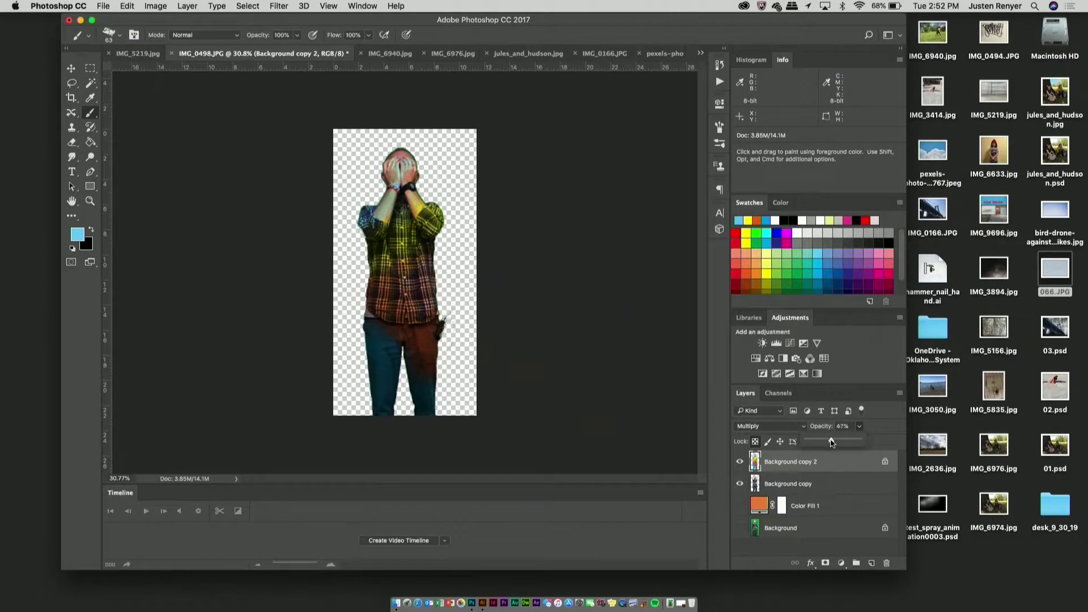
drag(832, 443, 831, 444)
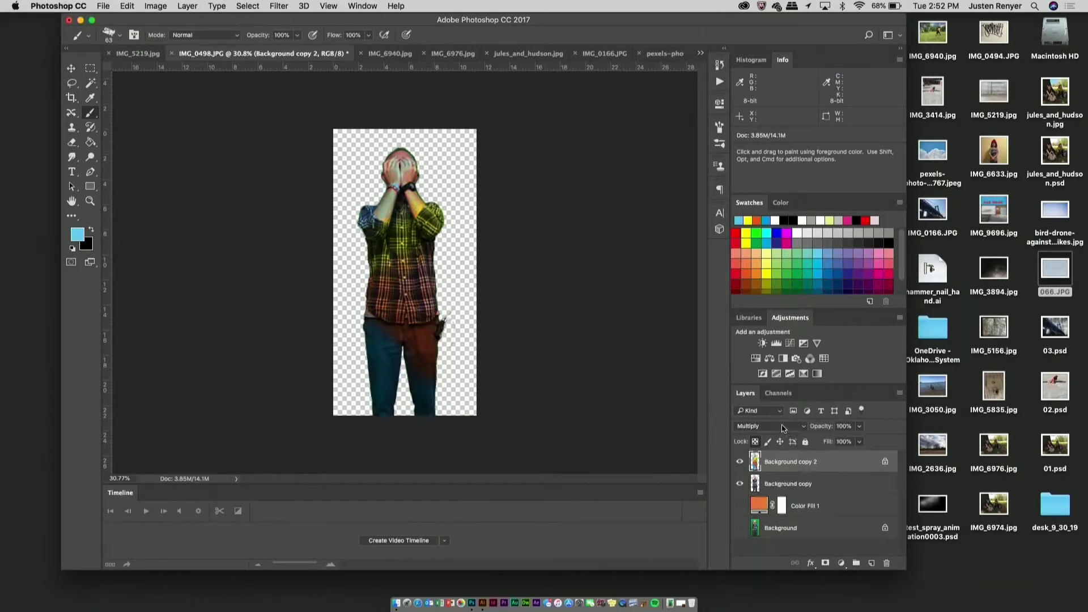
click(765, 426)
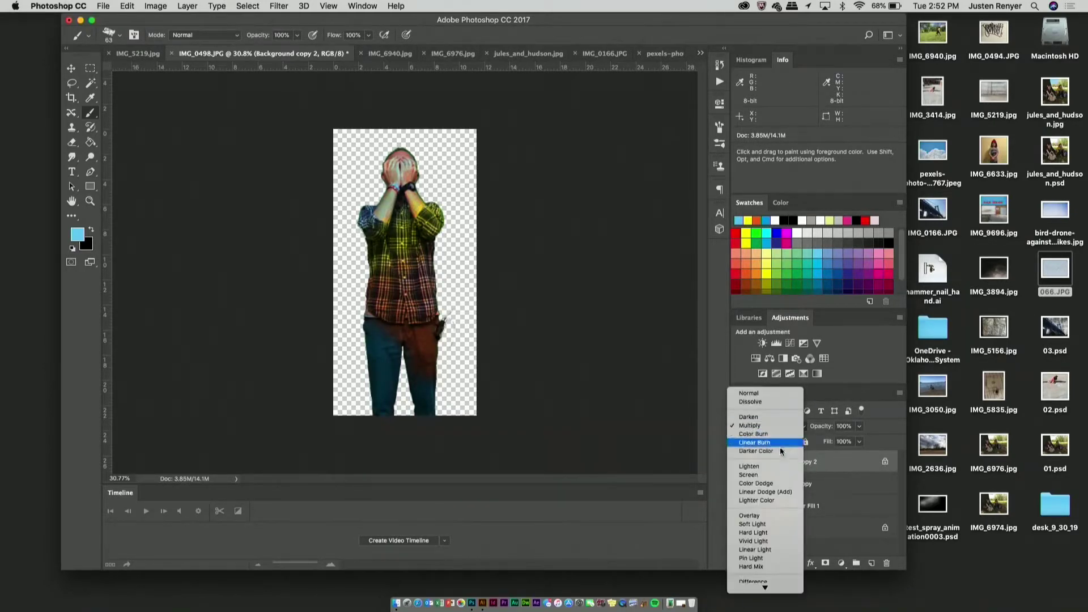
click(769, 515)
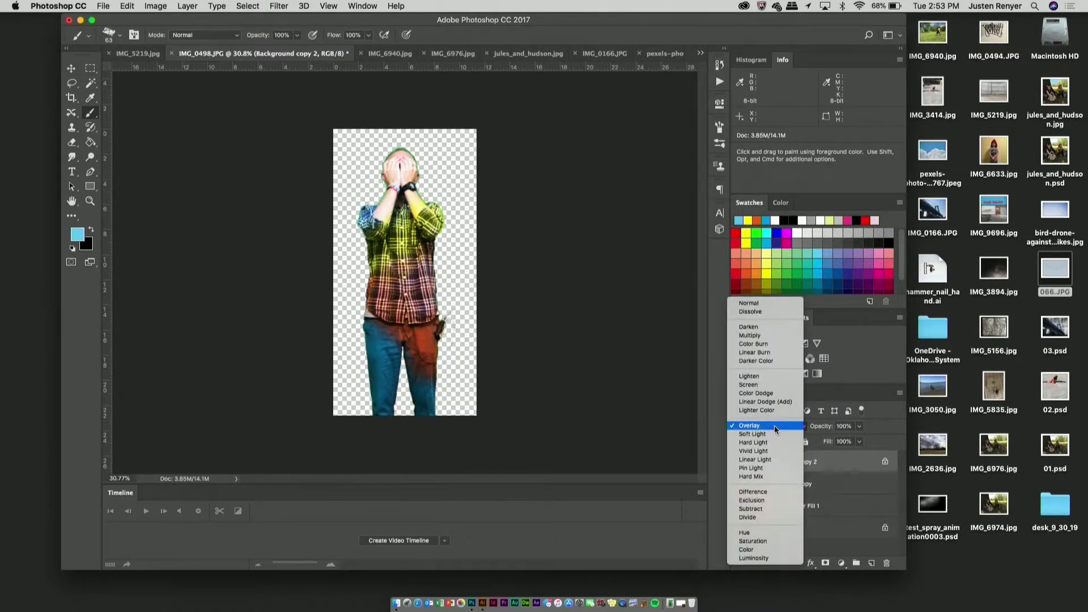
- Set Background copy 2 to the Lighten blend mode and, after testing lower opacity, set its opacity to 100%
click(757, 376)
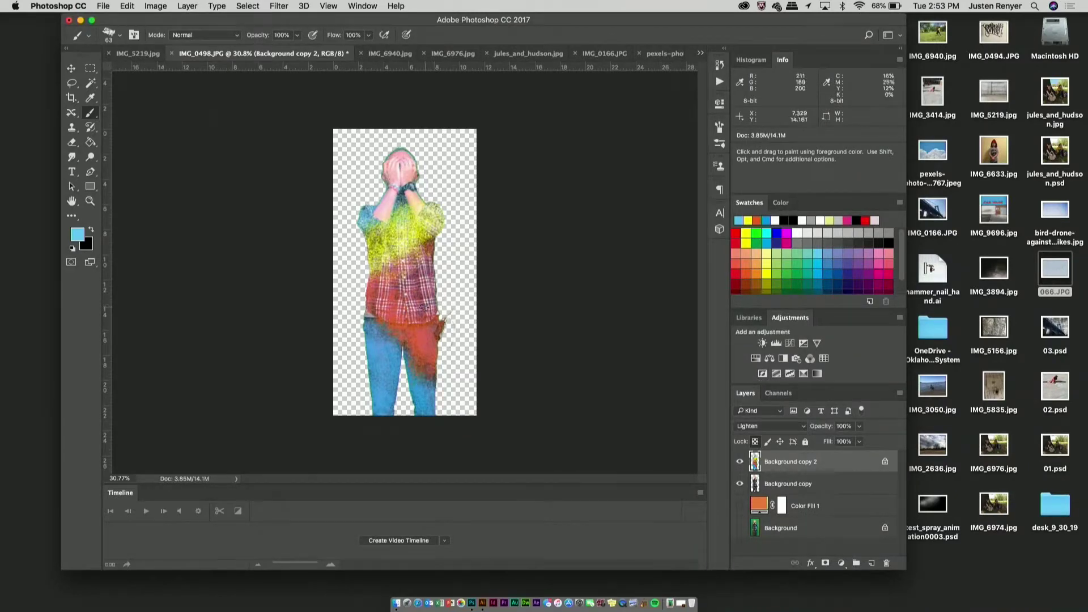
click(860, 427)
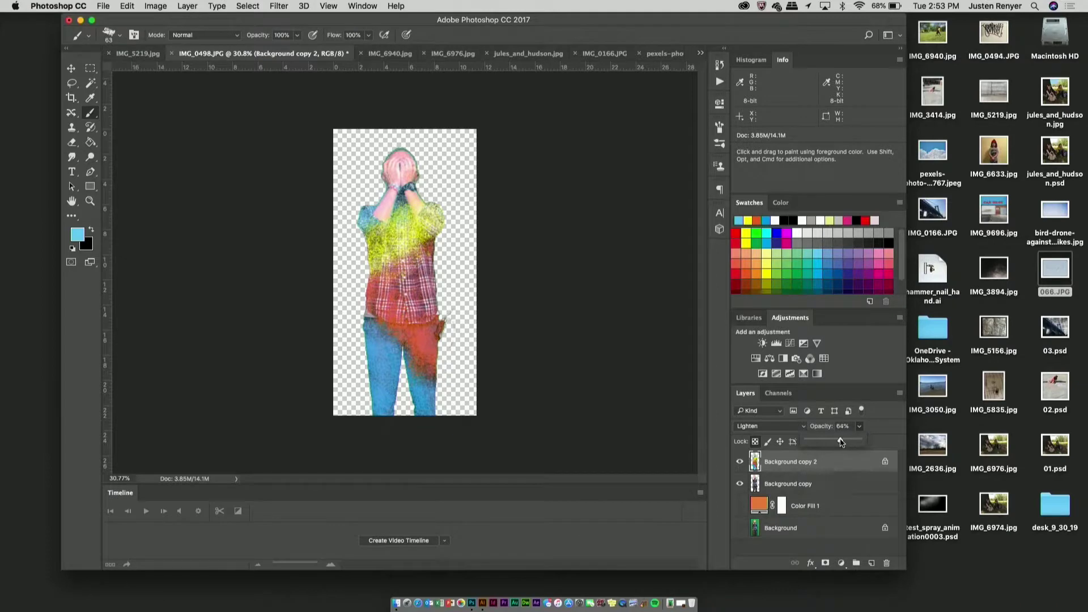
drag(838, 442, 886, 437)
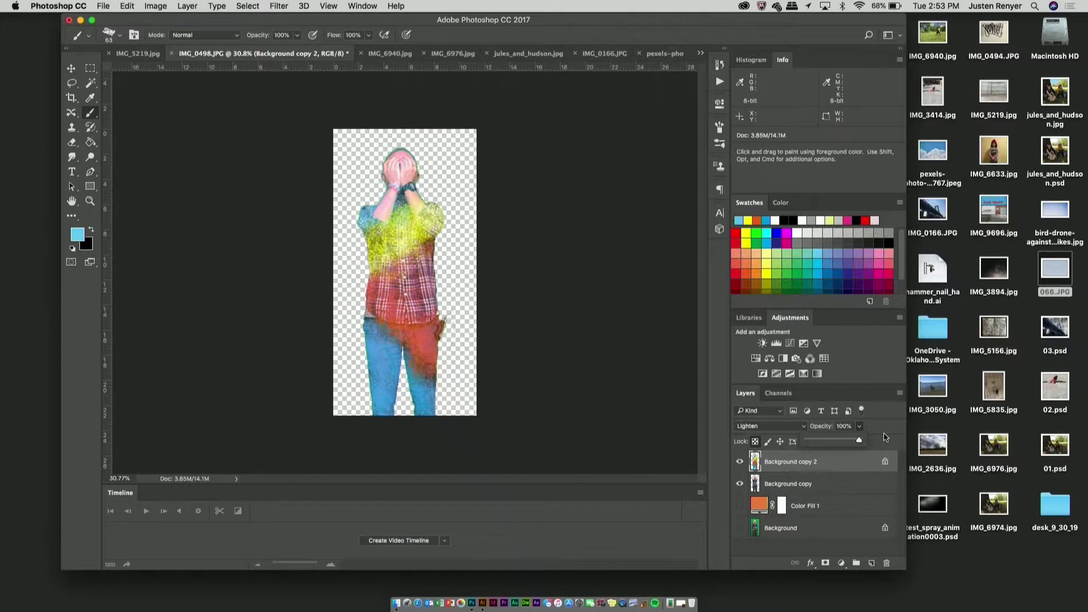
- Compare the painted and original layers by isolating each, leaving only Background copy visible
click(740, 485)
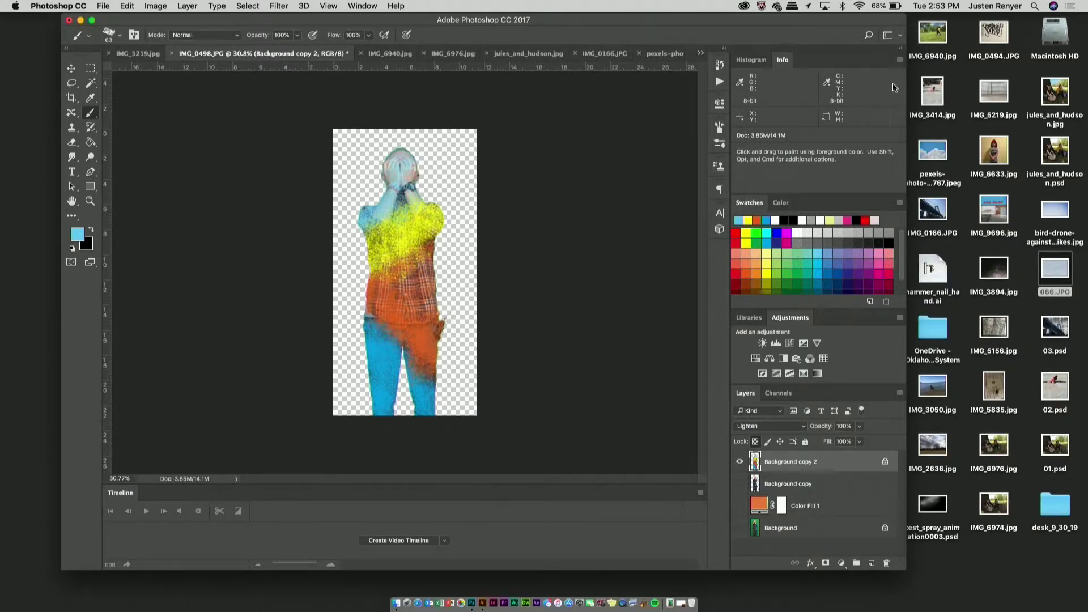
drag(802, 25, 714, 4)
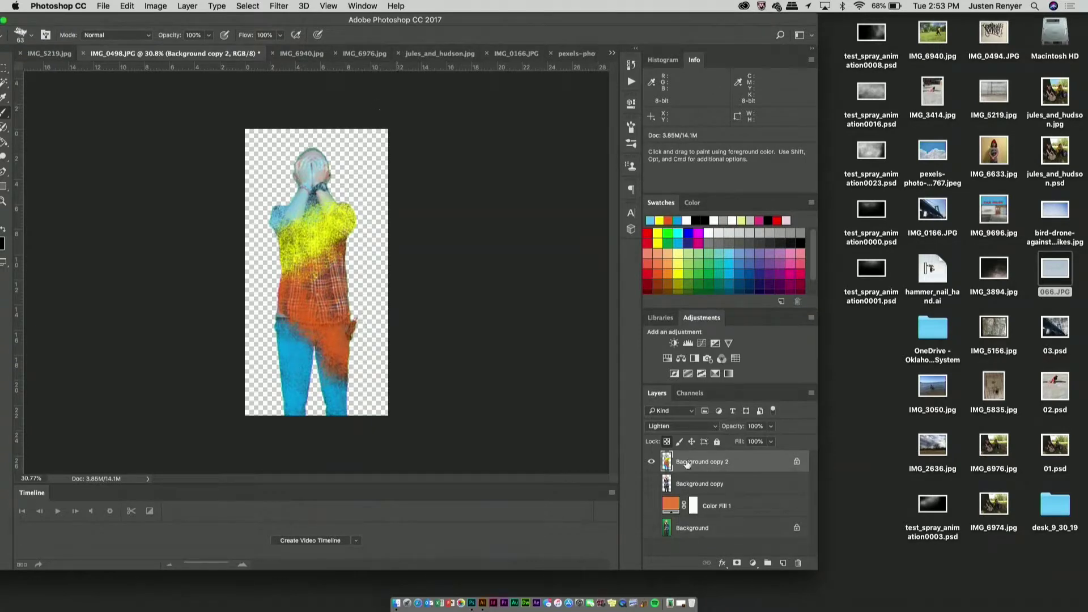
click(652, 464)
click(651, 484)
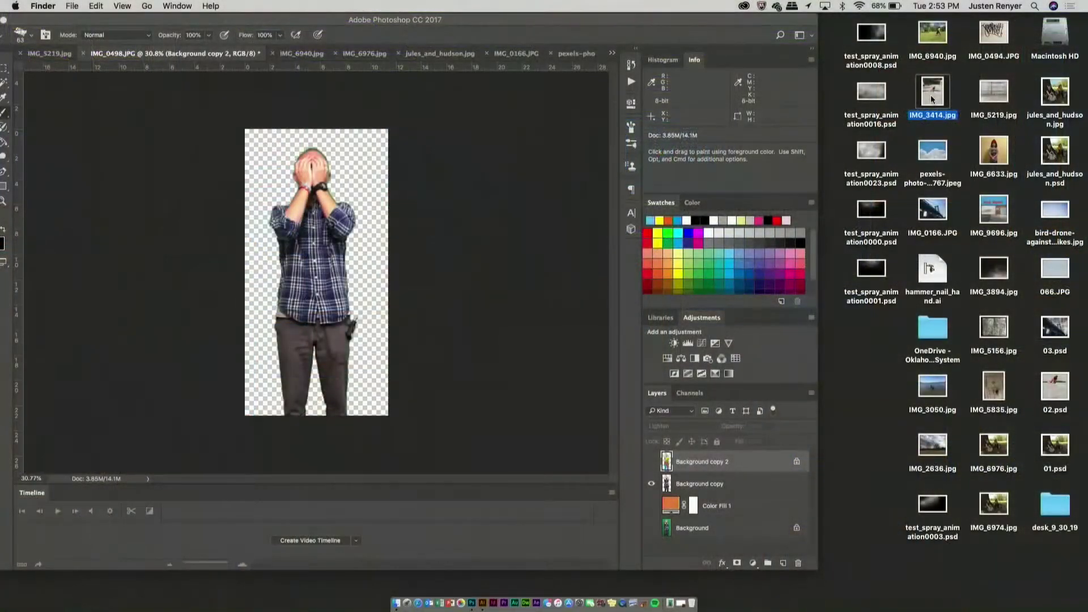
- Open IMG_3414.jpg from the desktop and inspect the girl and her chalk drawing up close
drag(932, 99, 472, 606)
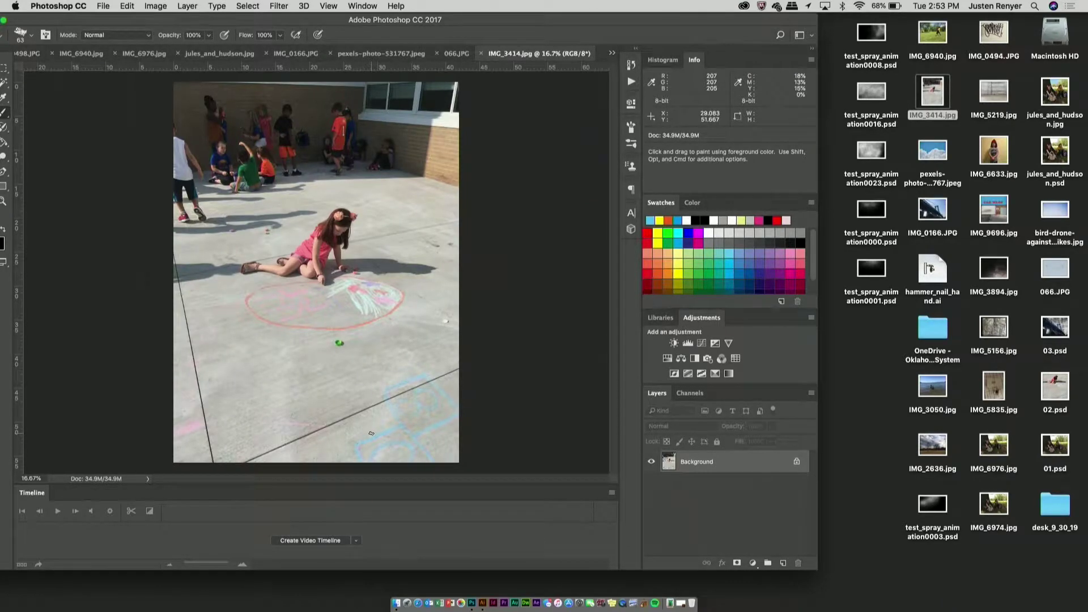
scroll(371, 433, up, 5)
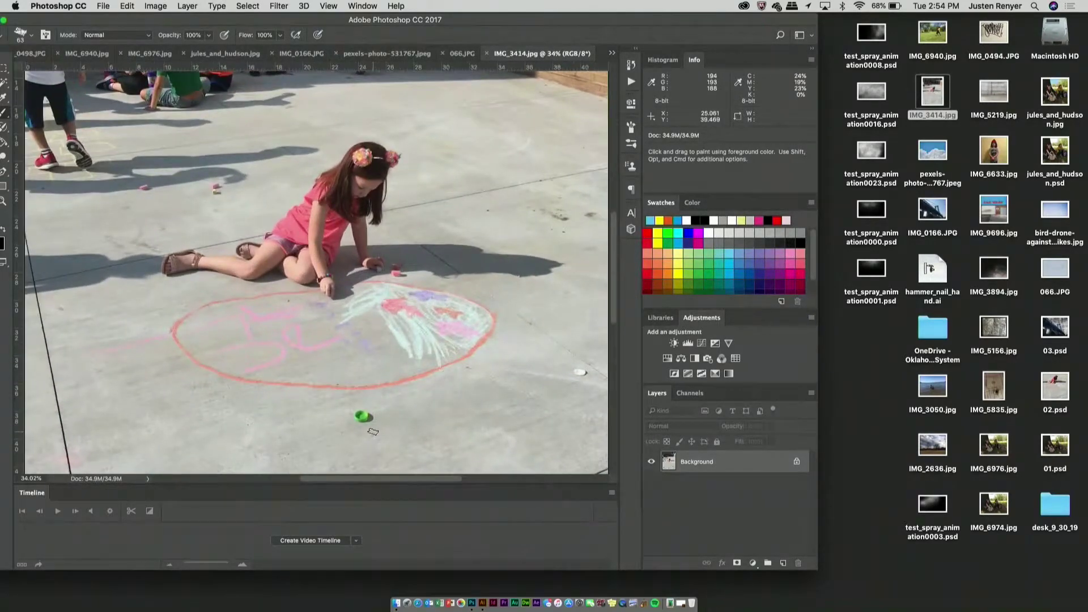
scroll(372, 432, down, 3)
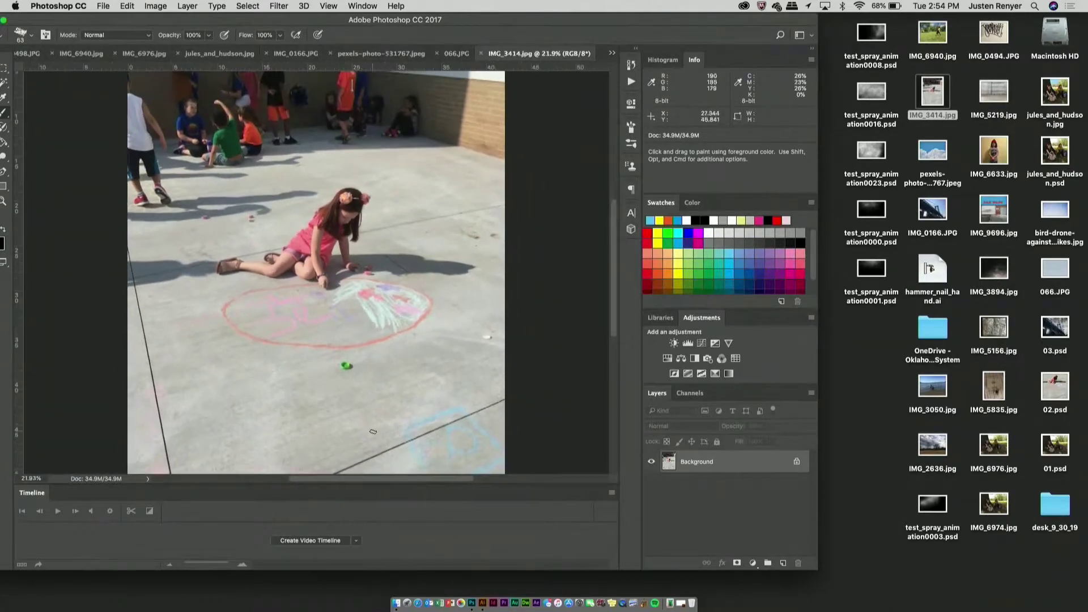
scroll(373, 432, down, 3)
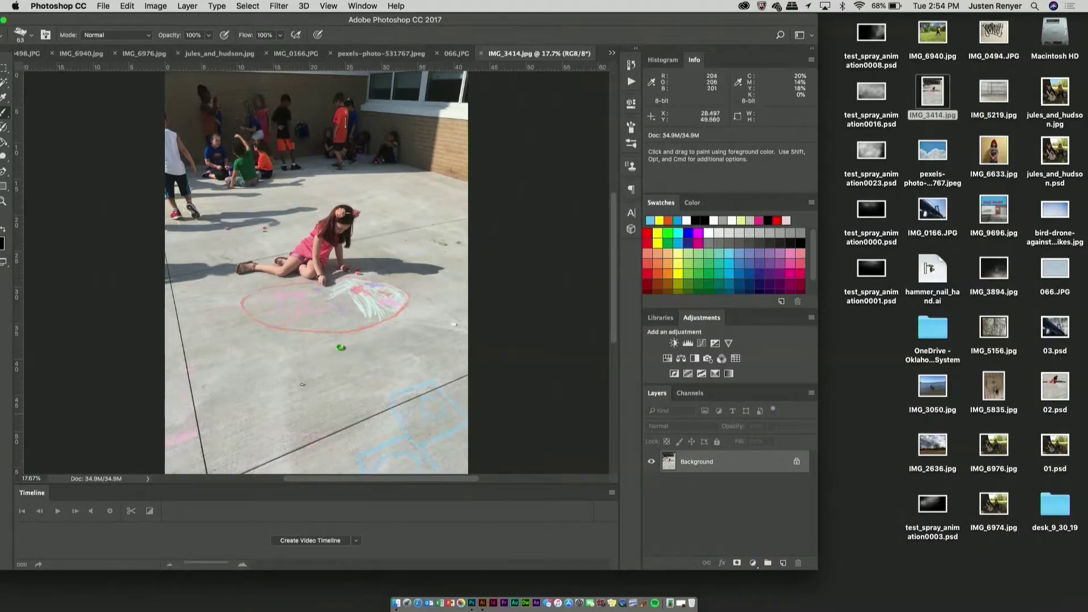
drag(102, 21, 190, 21)
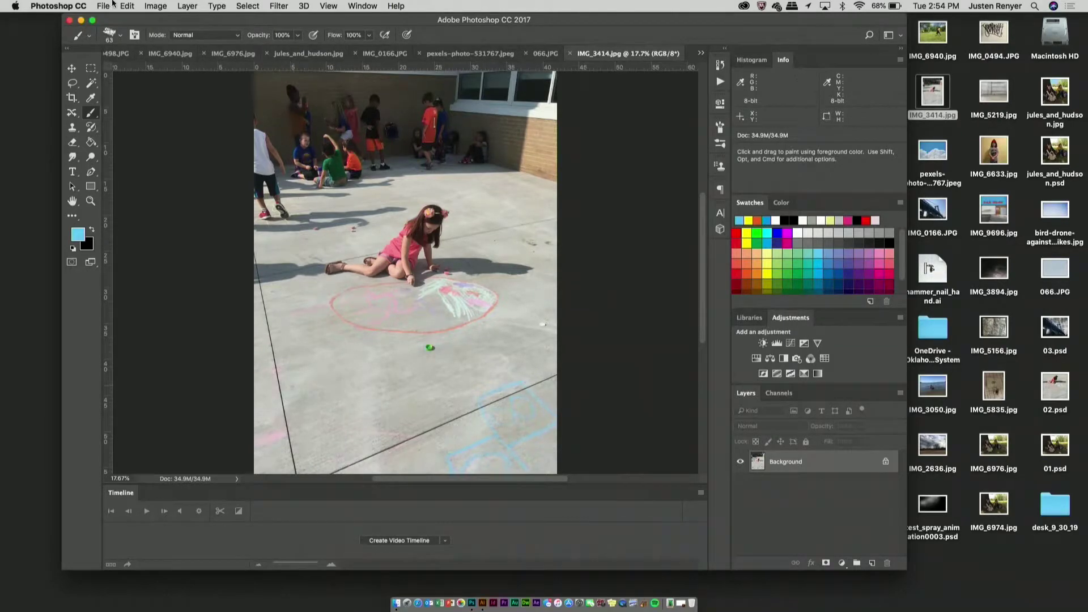
- Crop the photo to a 1:1 square of about 34 × 34 in around the girl, the chalk circle and the concrete below
click(91, 71)
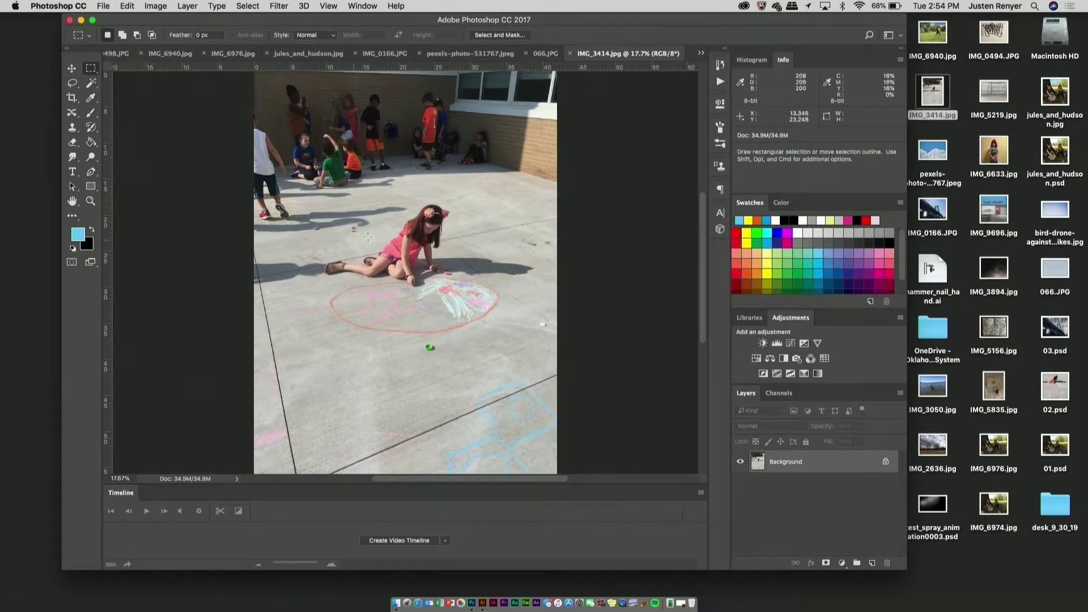
click(73, 98)
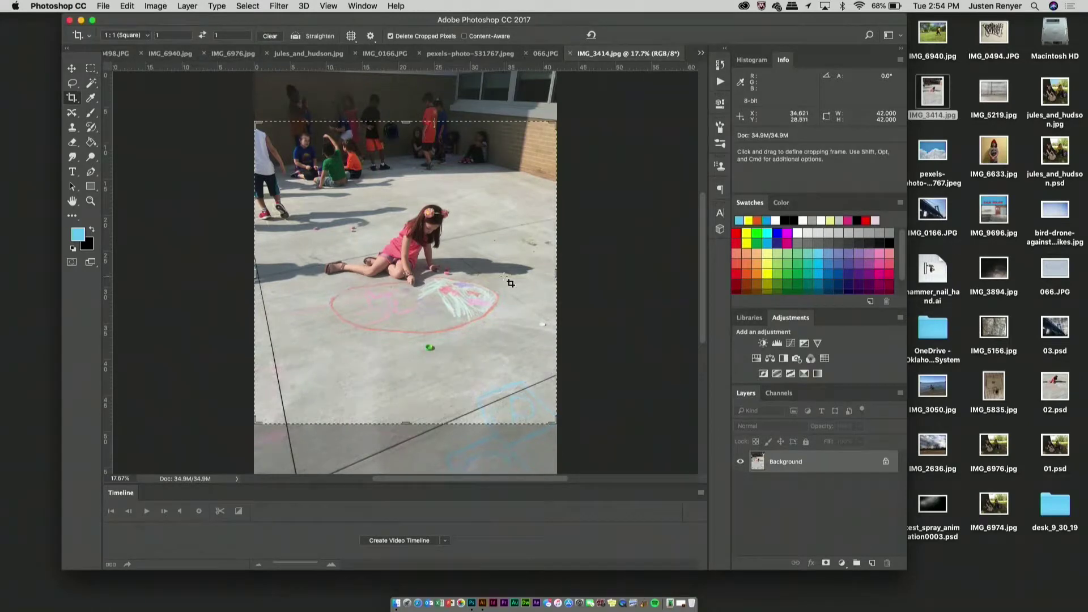
drag(431, 184, 423, 188)
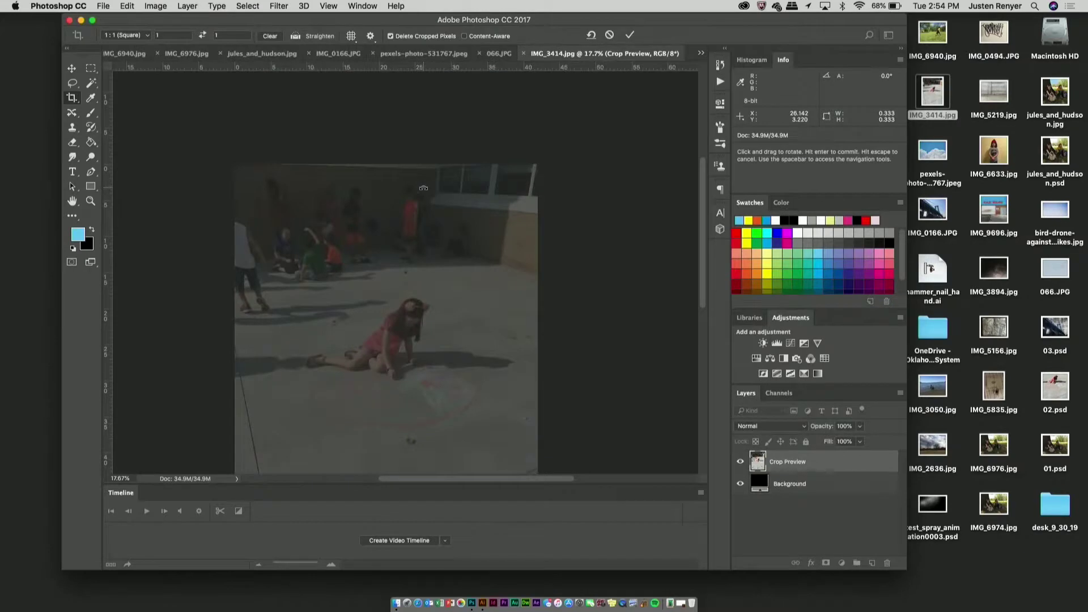
key(super+z)
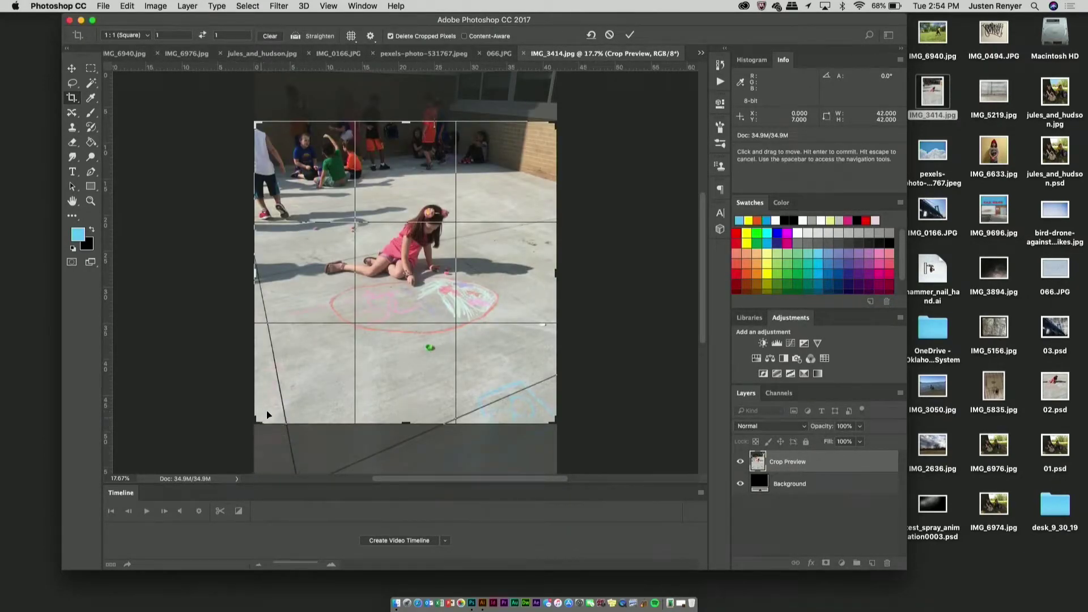
drag(256, 421, 286, 393)
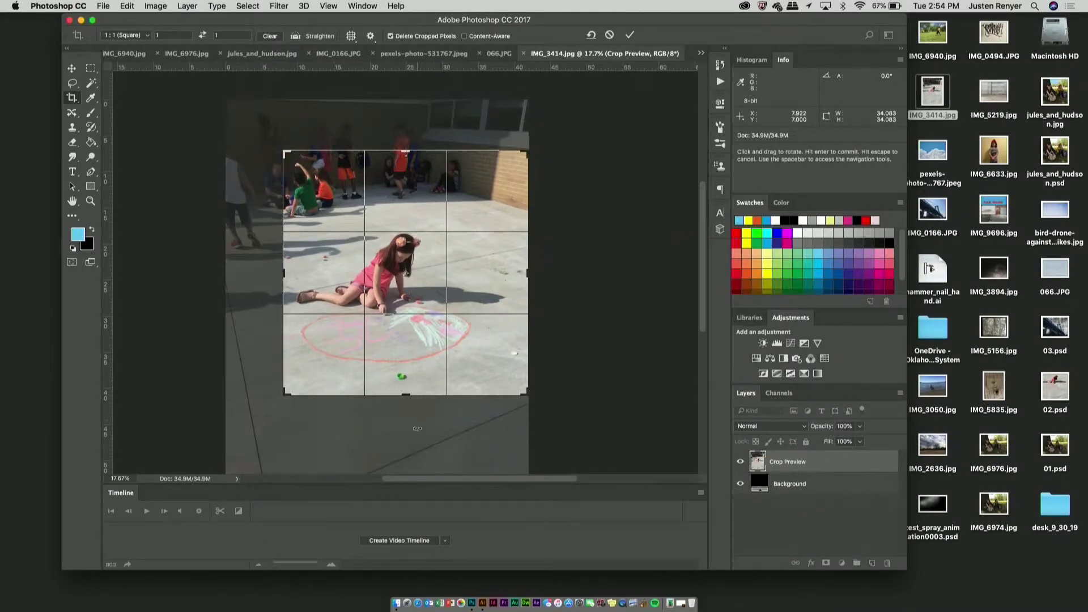
drag(424, 330, 450, 254)
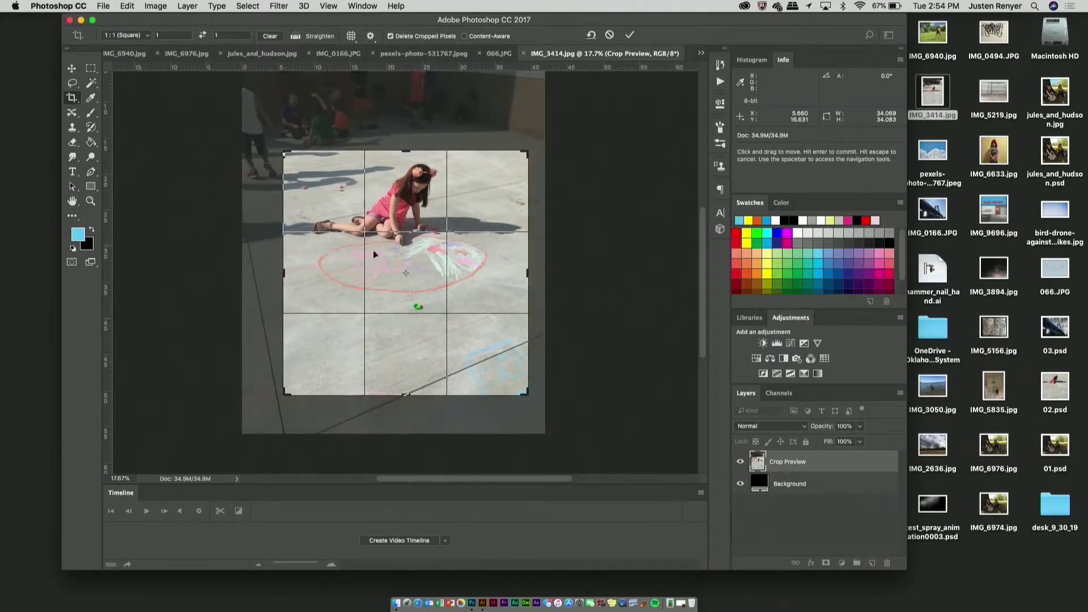
drag(410, 284, 411, 286)
key(Return)
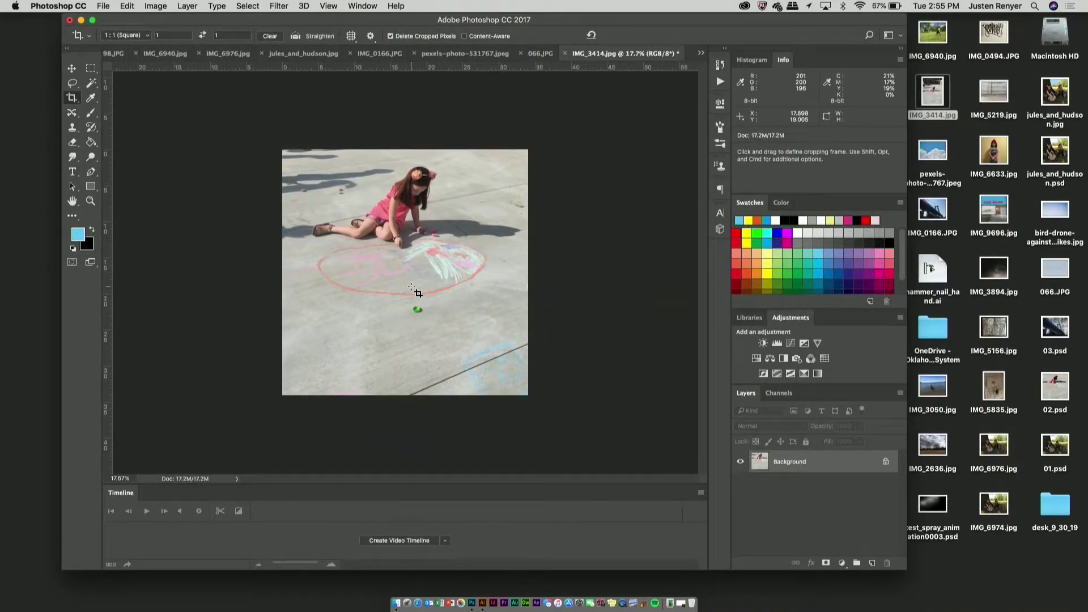
- Duplicate the Background layer and hide the original
scroll(425, 429, up, 5)
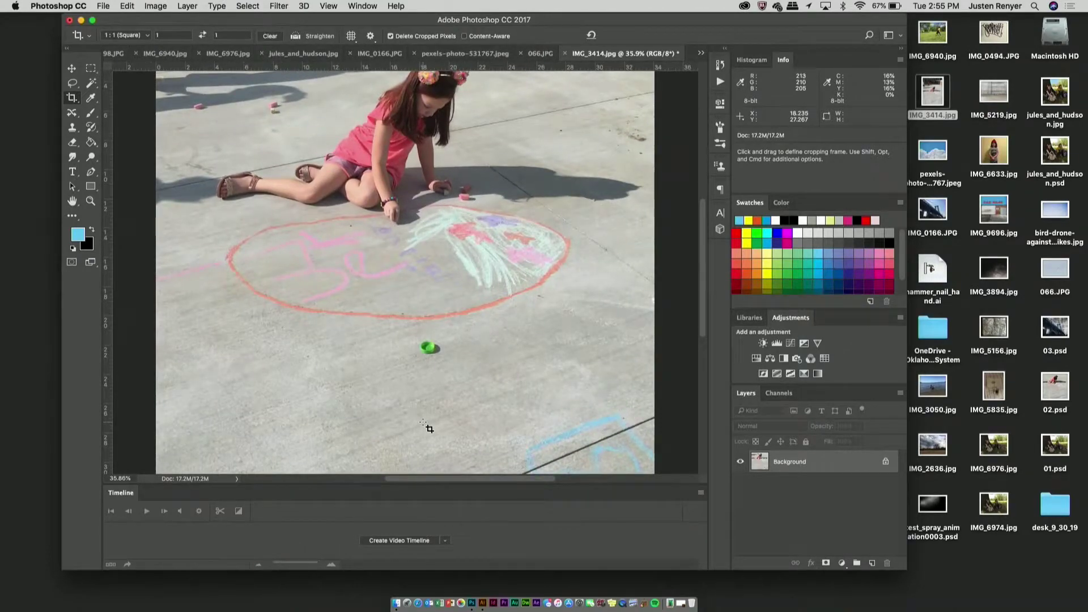
drag(846, 463, 873, 563)
click(740, 485)
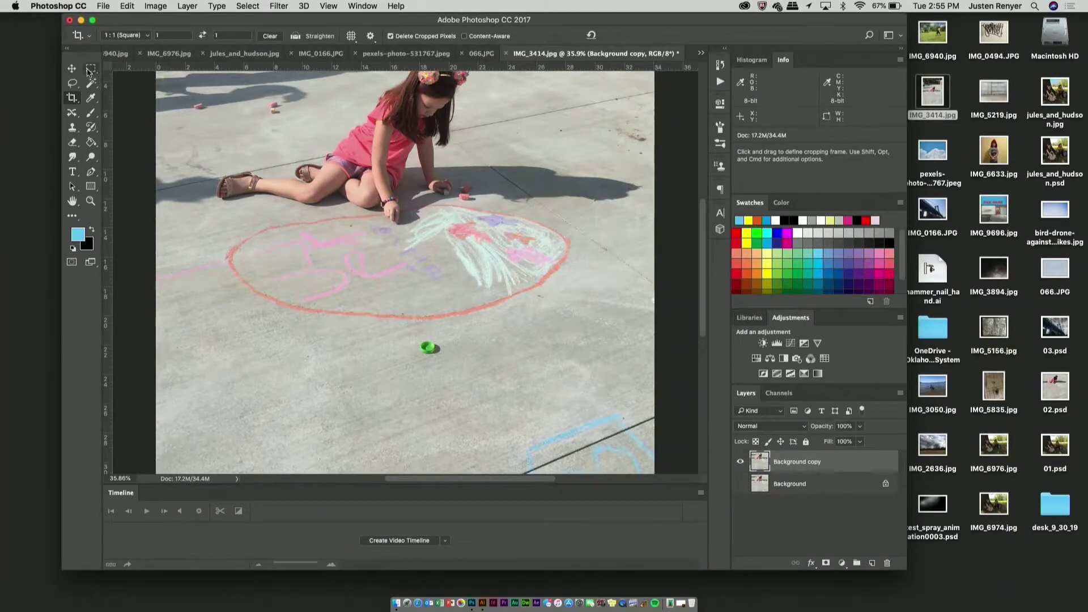
- Try covering the green object below the chalk circle with sampled concrete on Background copy using the Clone Stamp
click(92, 69)
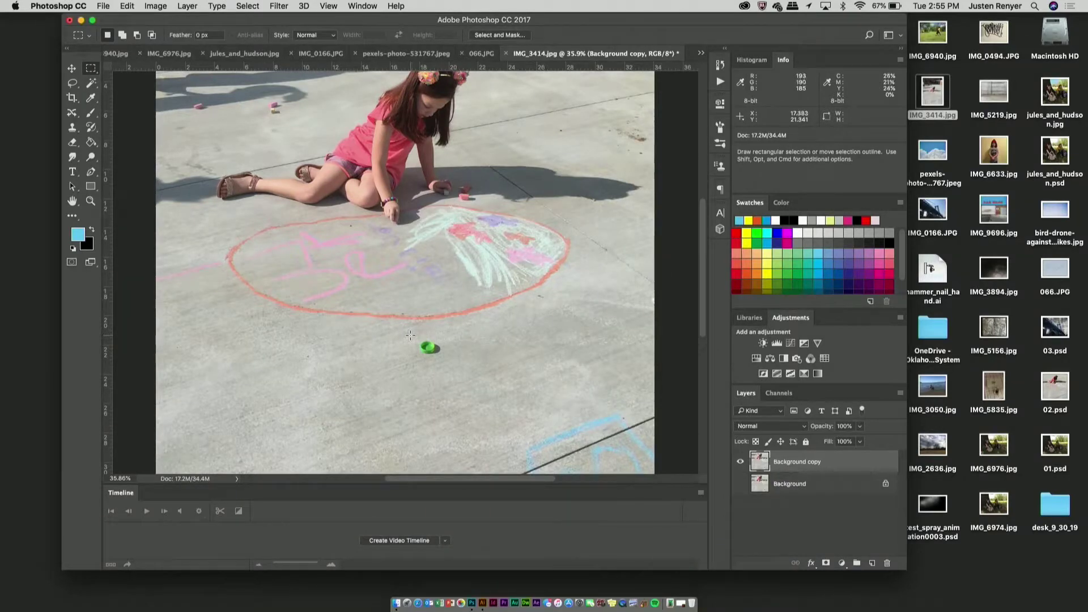
scroll(411, 336, down, 3)
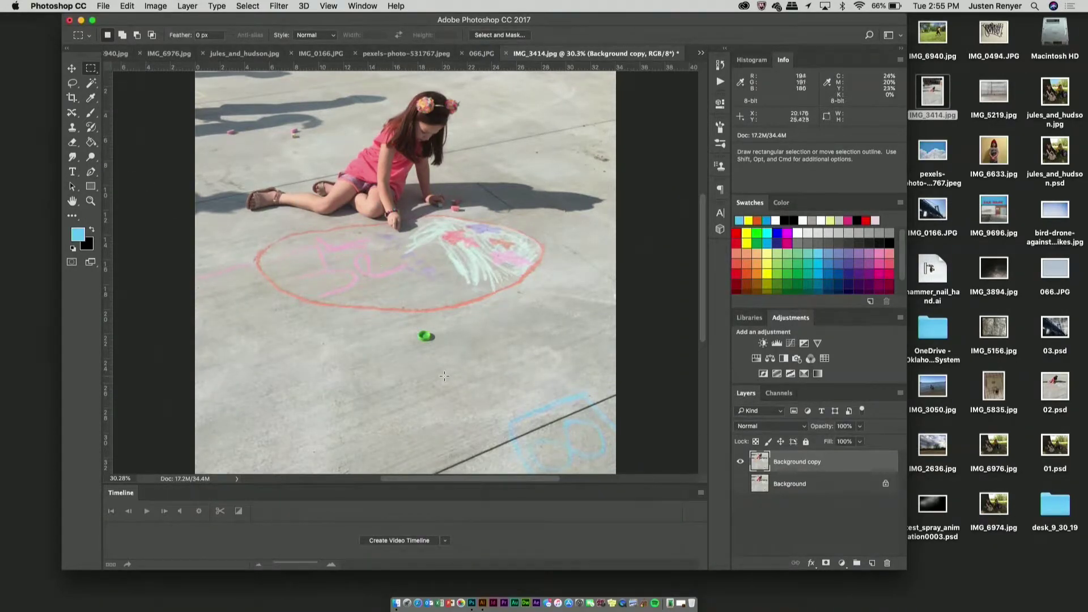
click(72, 128)
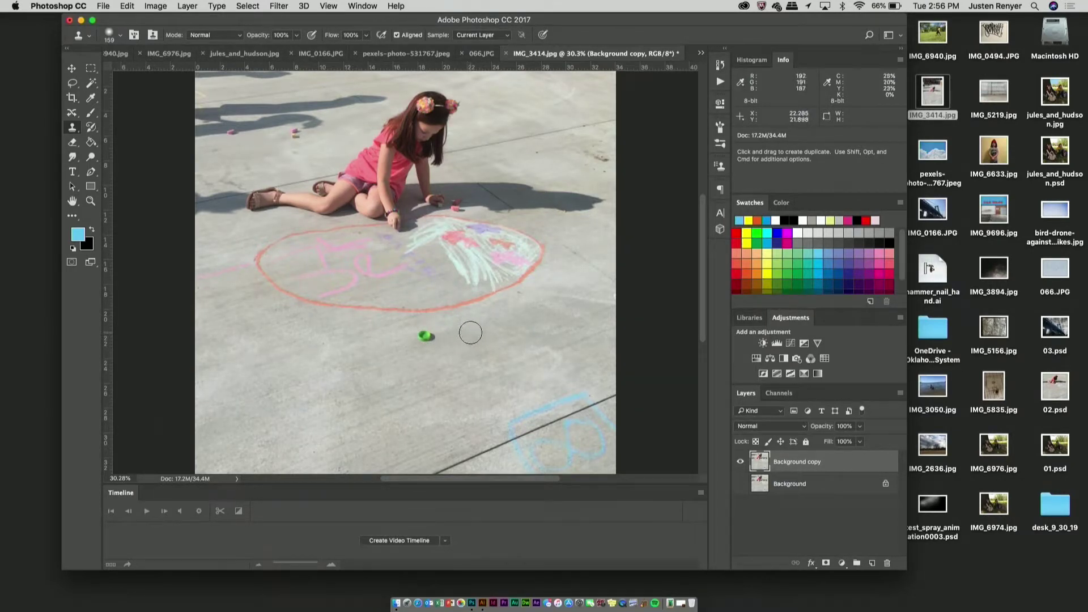
key(j)
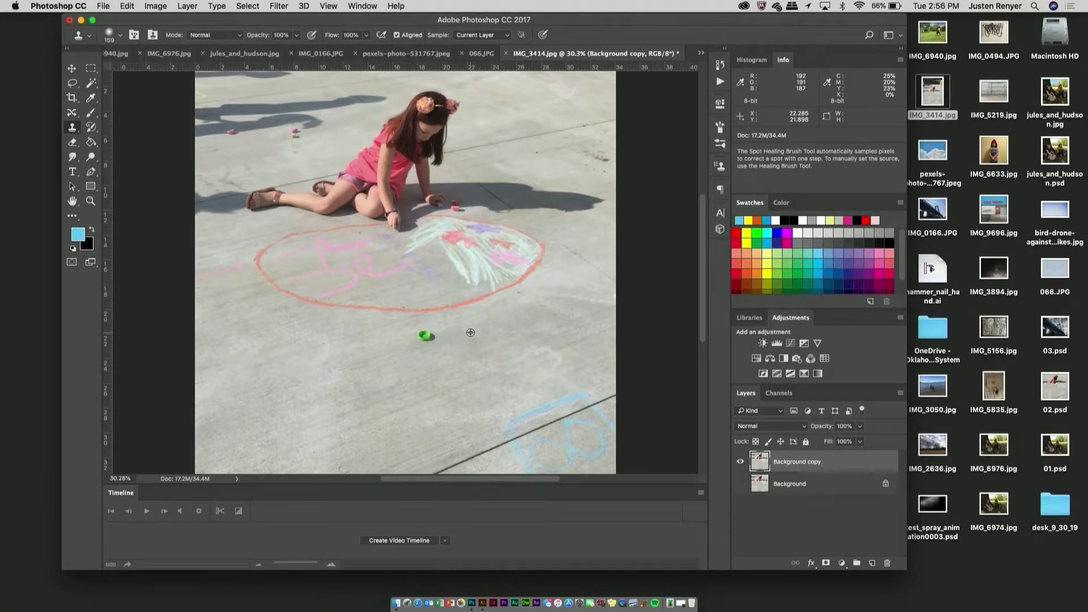
alt+click(458, 336)
drag(442, 336, 431, 336)
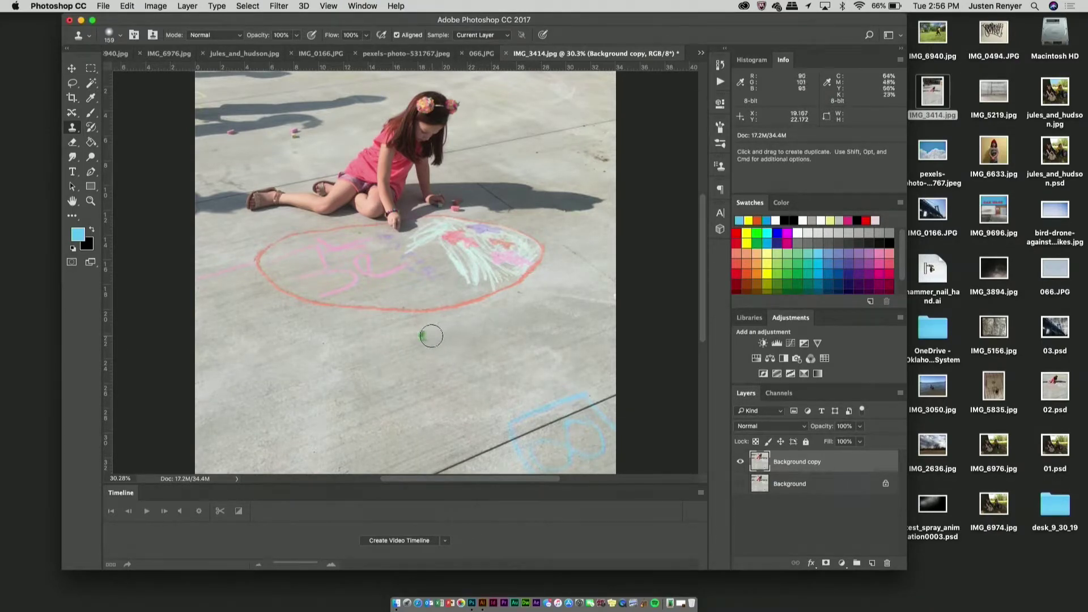
click(426, 337)
drag(425, 336, 431, 334)
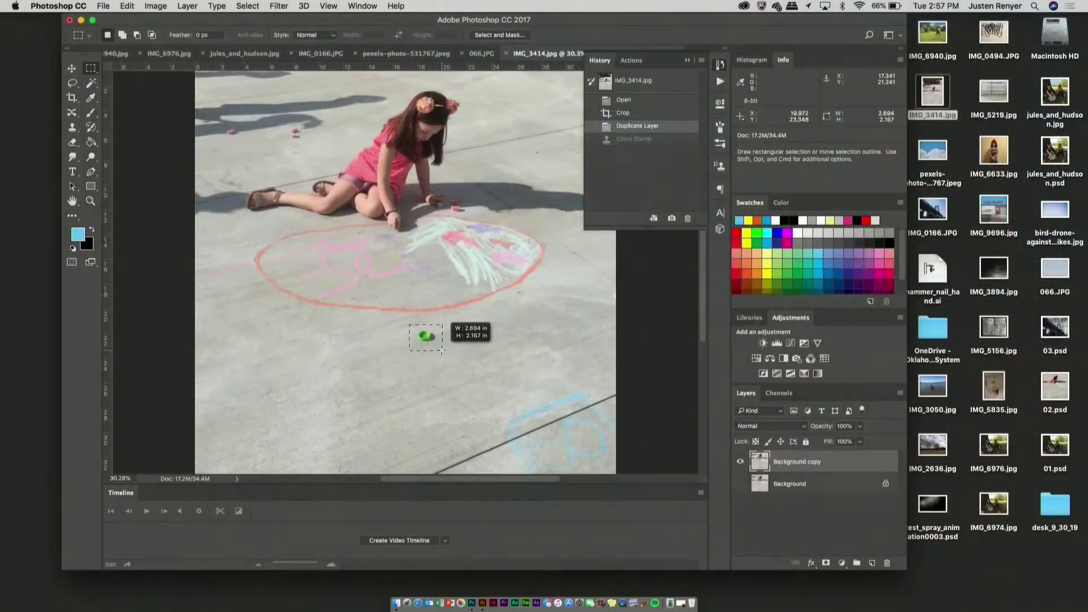
- Remove the green object below the chalk circle with a Content-Aware fill of a rectangular selection about 3 × 2.15 in, and deselect
drag(443, 348, 447, 351)
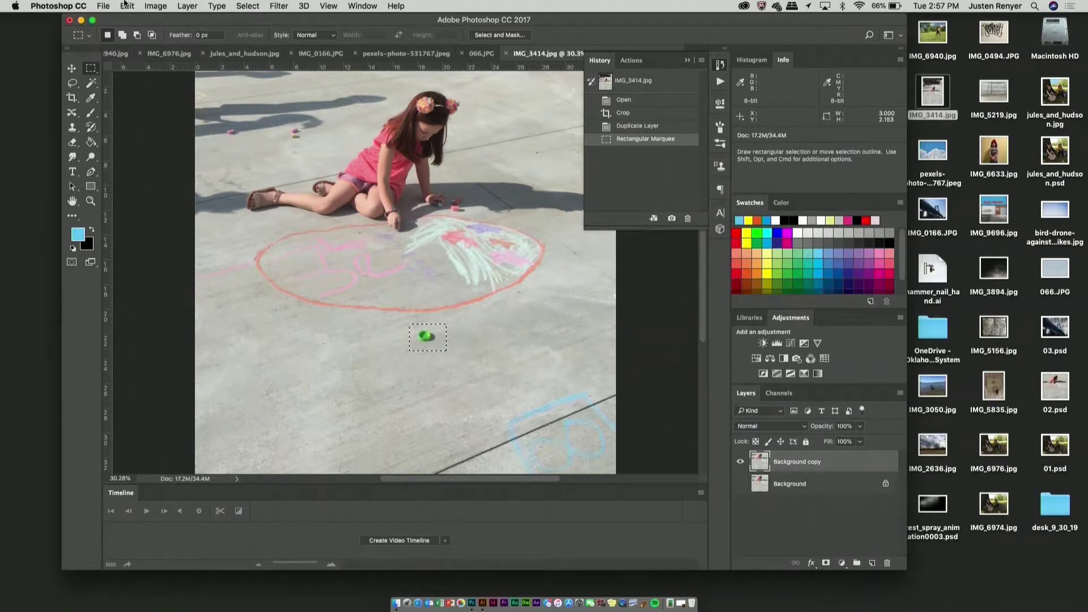
click(126, 5)
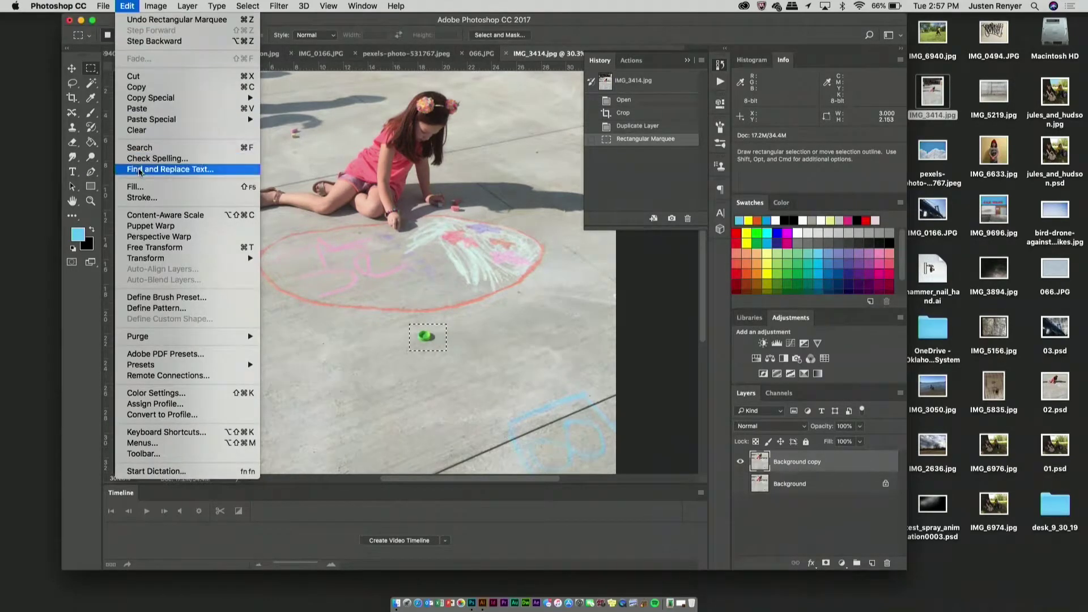
click(139, 187)
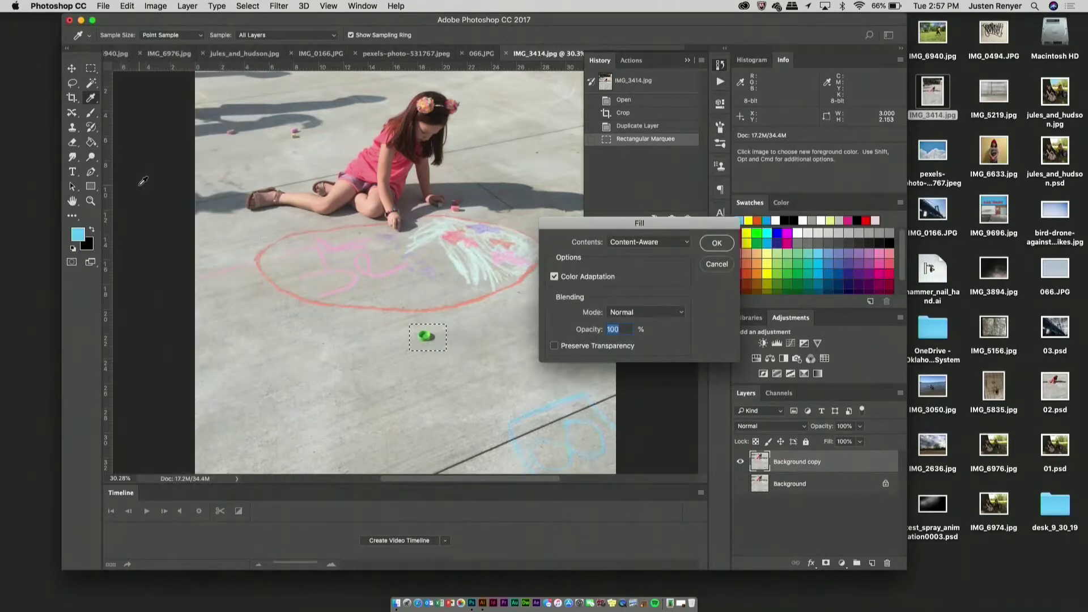
click(668, 243)
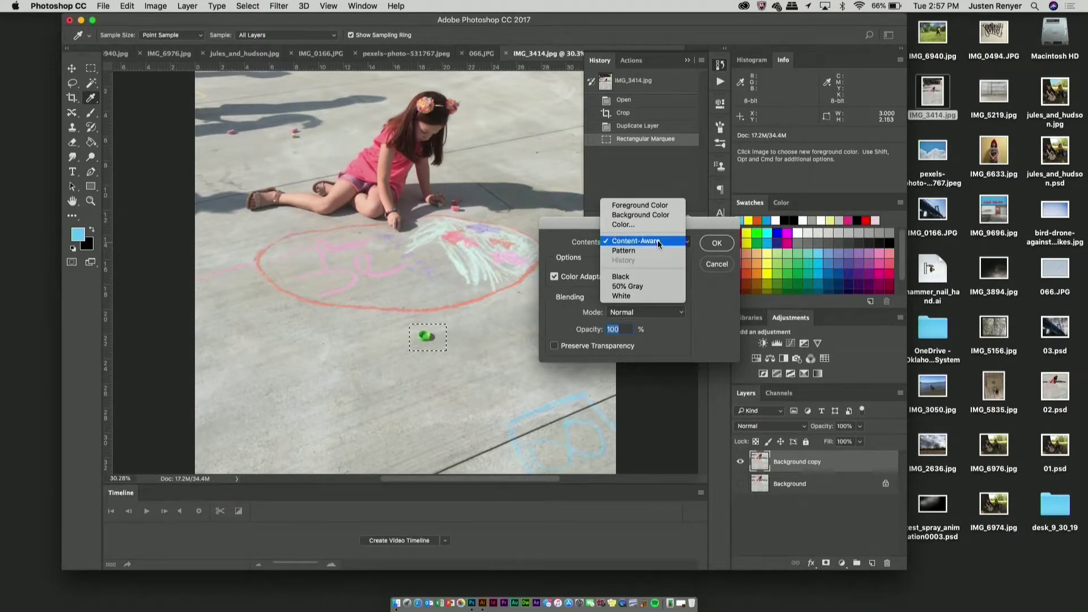
click(658, 243)
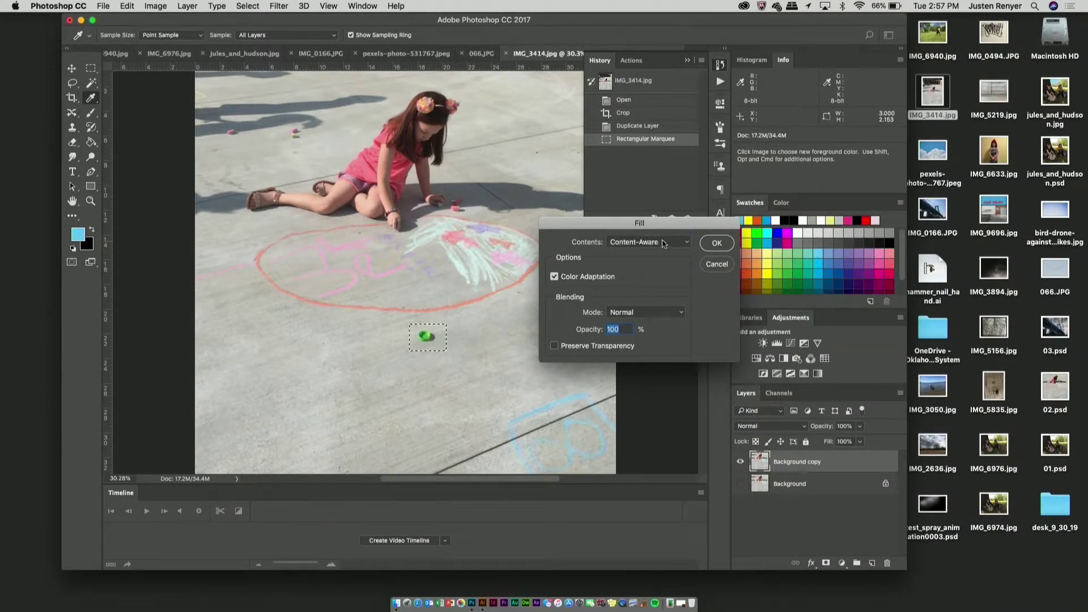
click(715, 244)
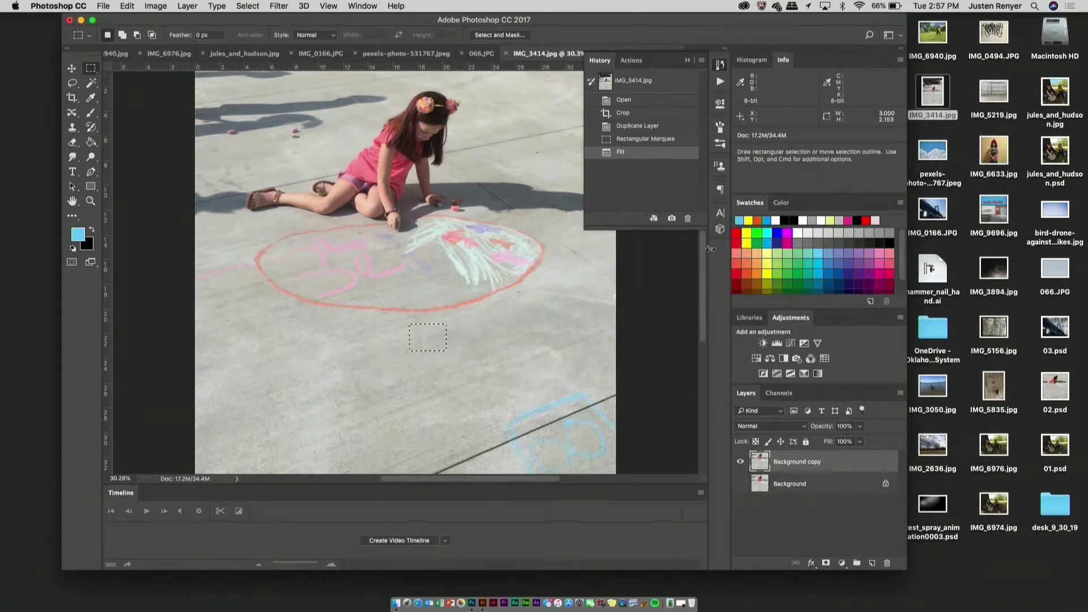
click(469, 349)
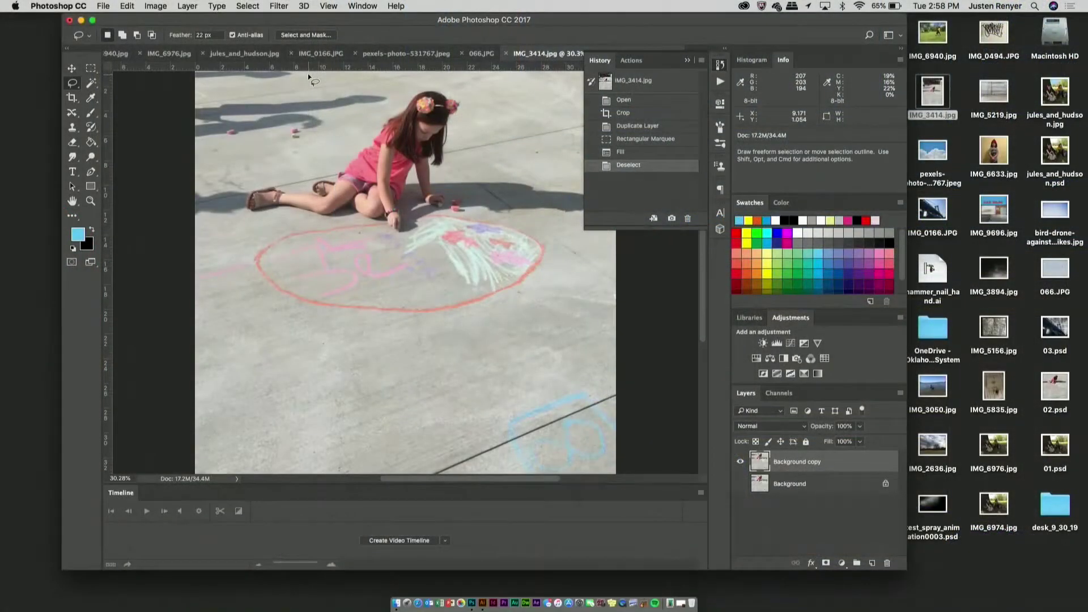
- Try to remove the shadows and chalk pieces in the photo's upper-left corner with a lasso selection and a Content-Aware fill
mouse_move(307, 84)
mouse_down()
mouse_move(384, 87)
mouse_move(396, 102)
mouse_move(308, 152)
mouse_move(261, 147)
mouse_move(194, 161)
mouse_move(174, 144)
mouse_move(165, 77)
mouse_move(206, 52)
mouse_up()
drag(309, 73, 310, 89)
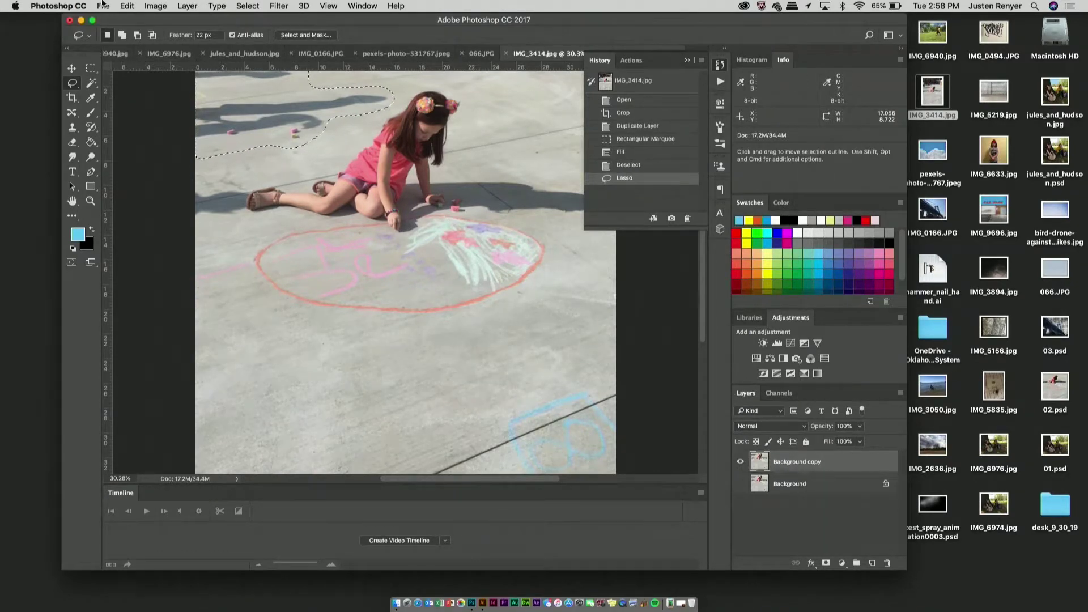
click(126, 5)
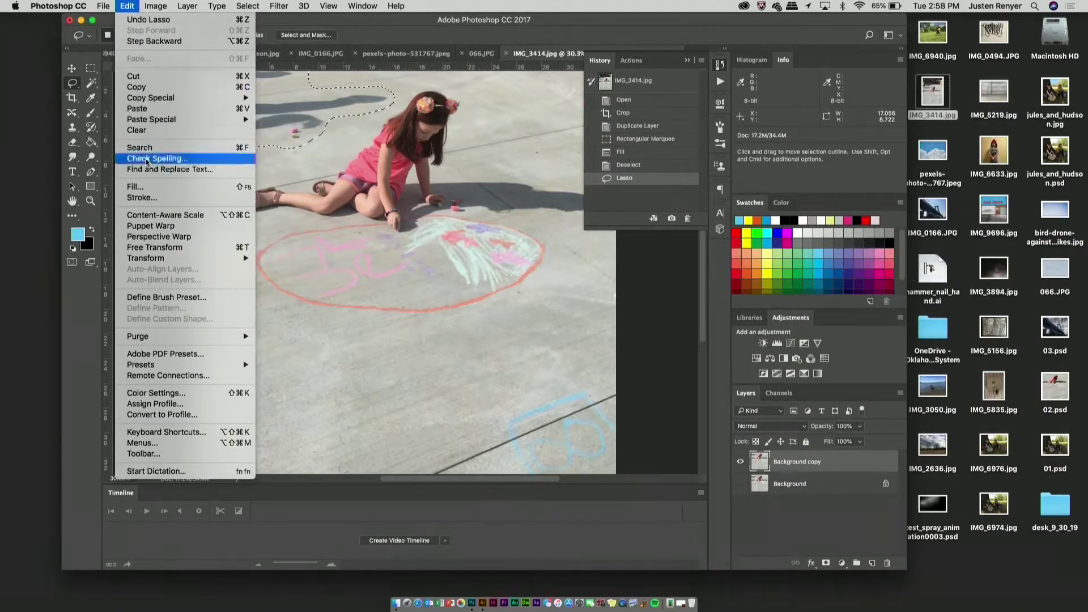
click(153, 191)
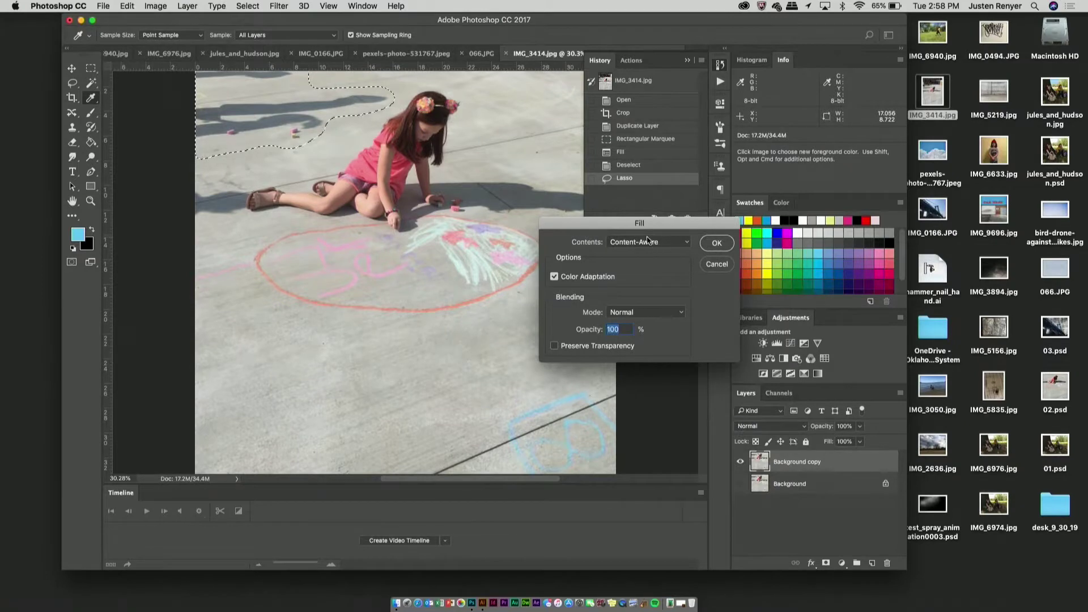
click(717, 243)
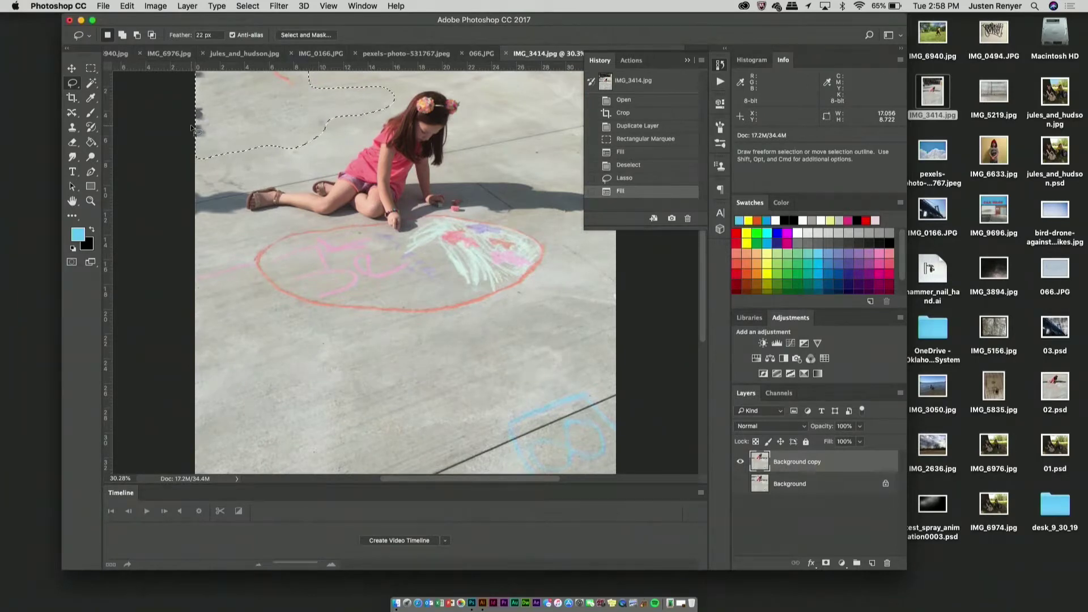
click(90, 68)
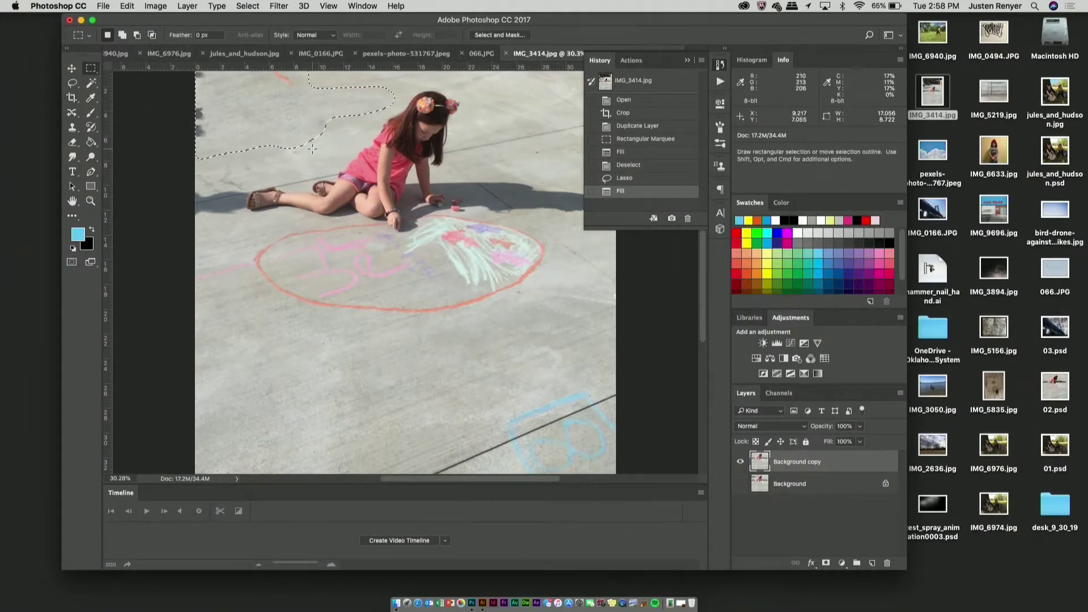
click(240, 104)
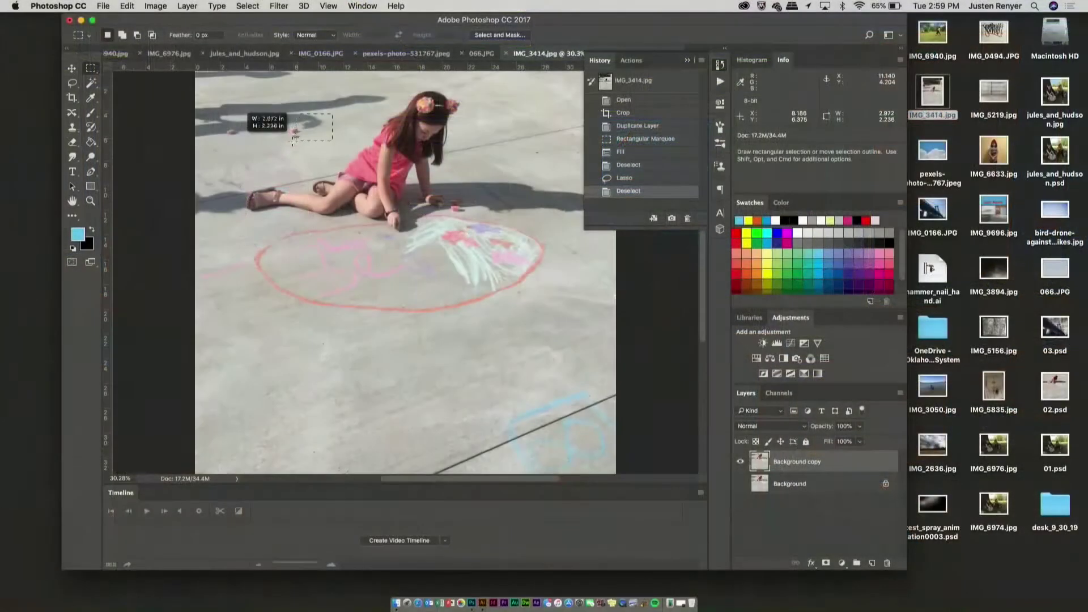
- Remove the pair of chalk pieces behind the girl with a Content-Aware fill of a selection about 4.15 × 2.89 in, and deselect
drag(294, 137, 282, 149)
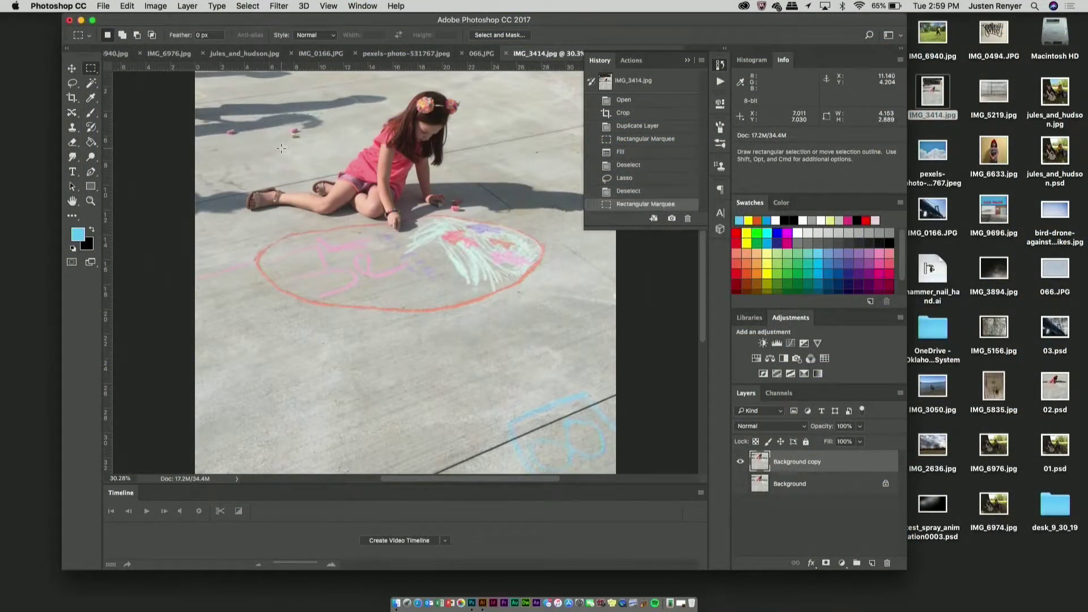
click(127, 6)
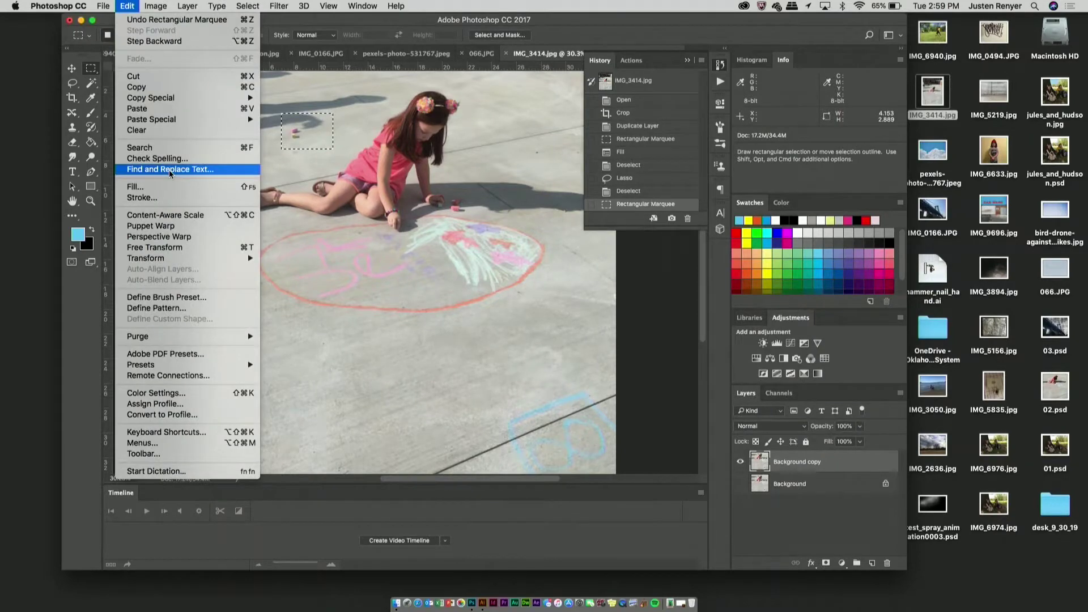
click(164, 193)
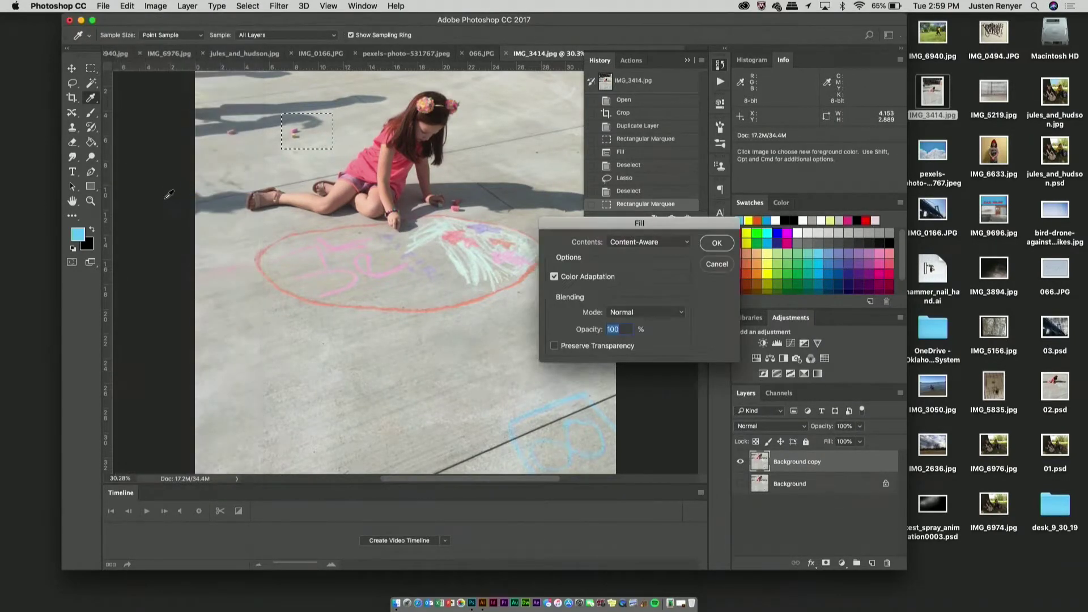
click(716, 244)
click(336, 113)
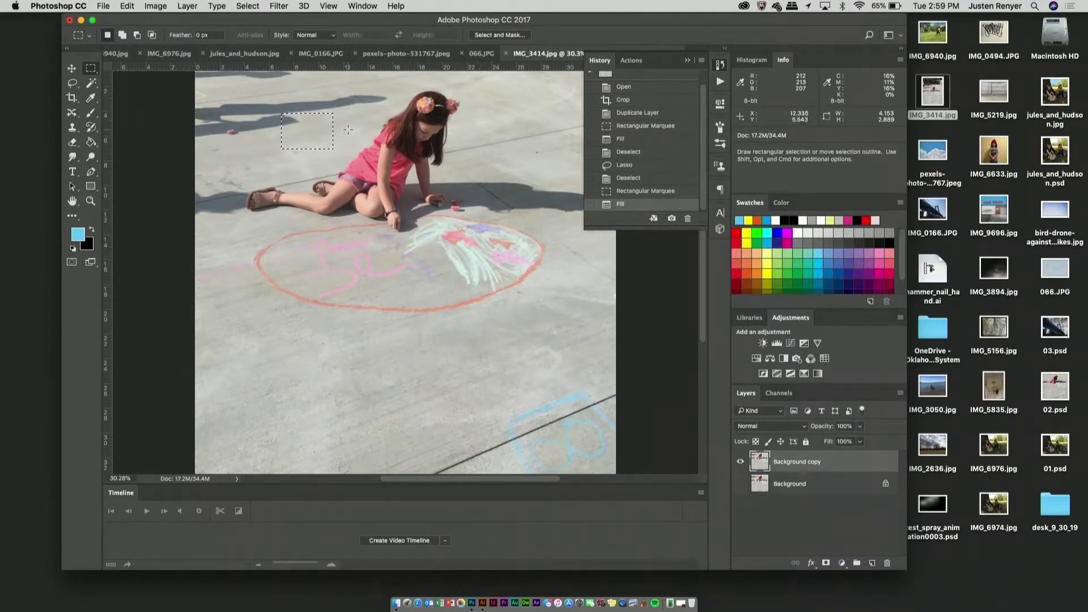
- Shorten the upper shadow beside the girl's head by filling a selection about 4.76 × 1.97 in around its tip with Content-Aware, and deselect
drag(392, 88, 333, 113)
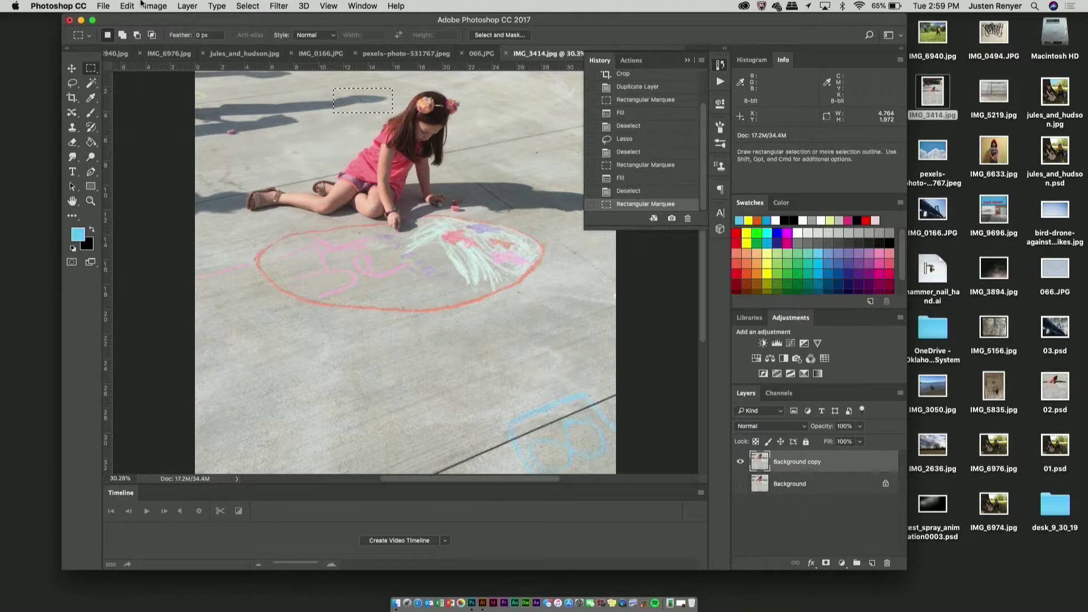
click(127, 5)
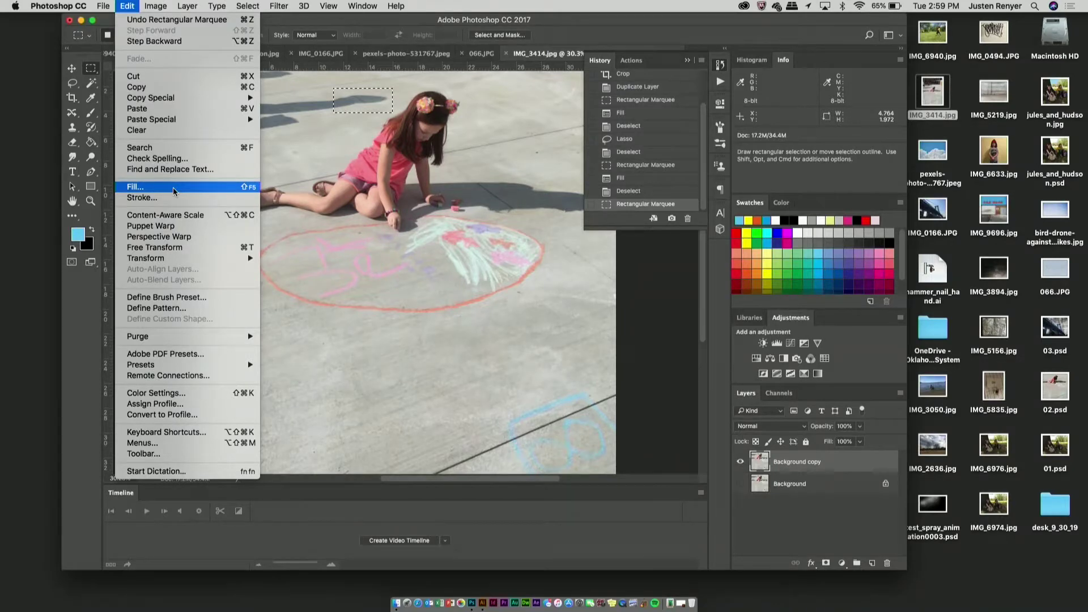
click(174, 191)
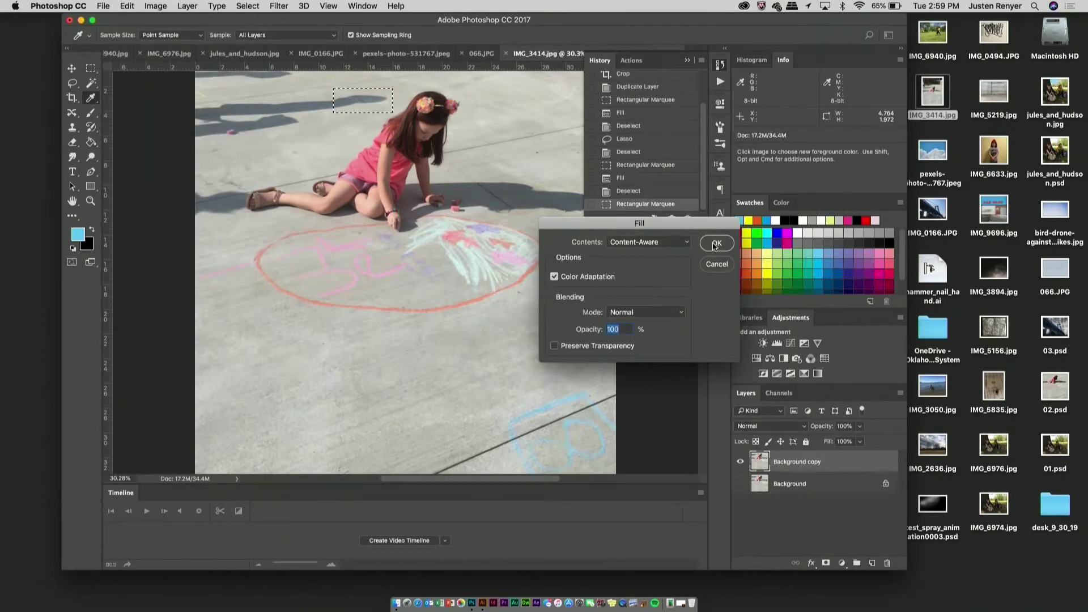
click(713, 243)
key(super+d)
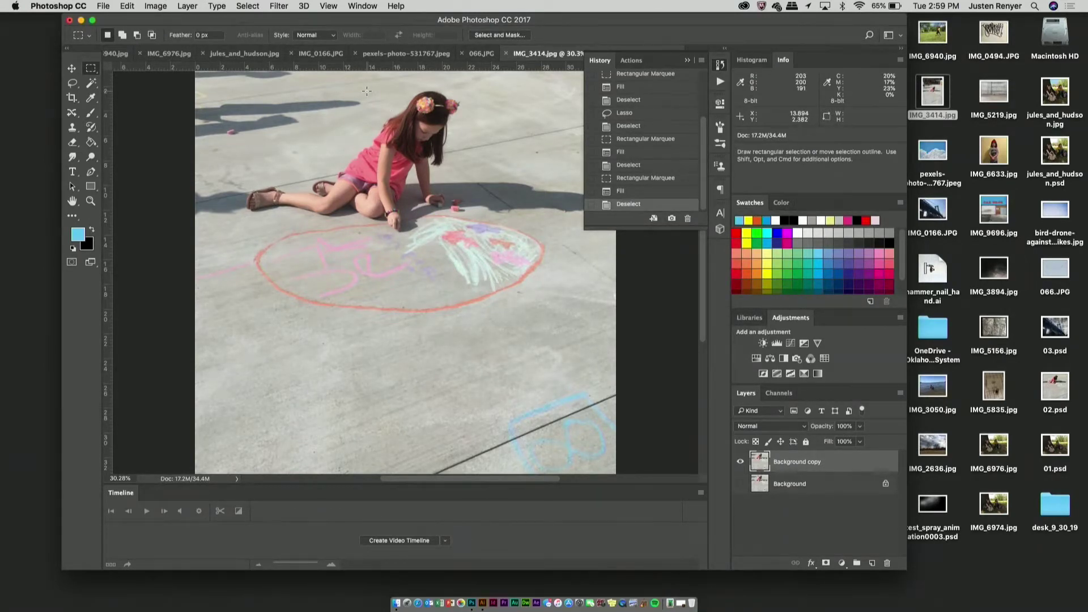
key(shift)
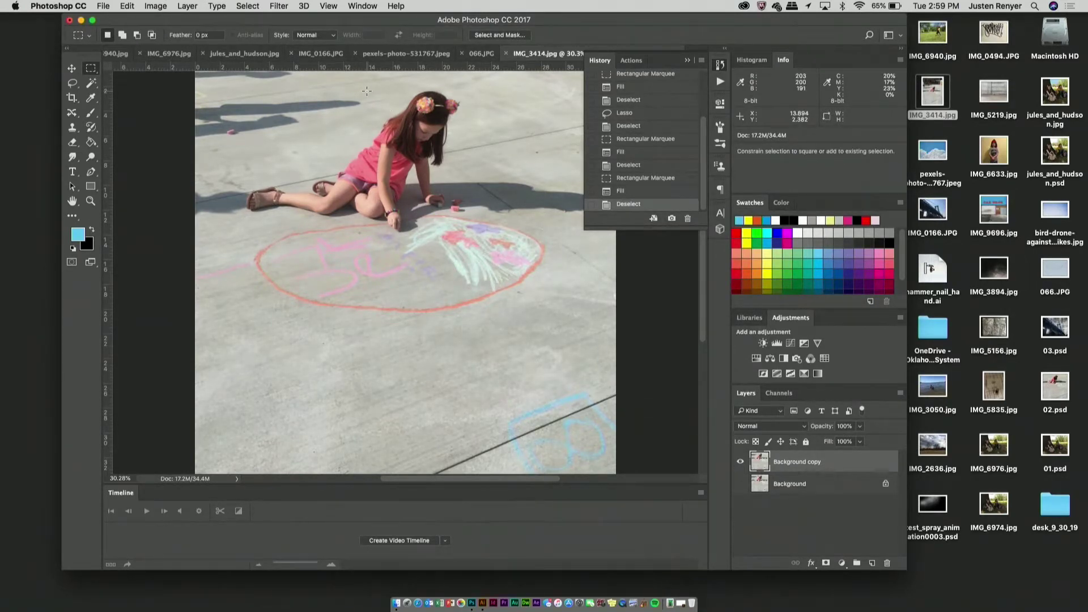
key(shift)
key(shift+BackSpace)
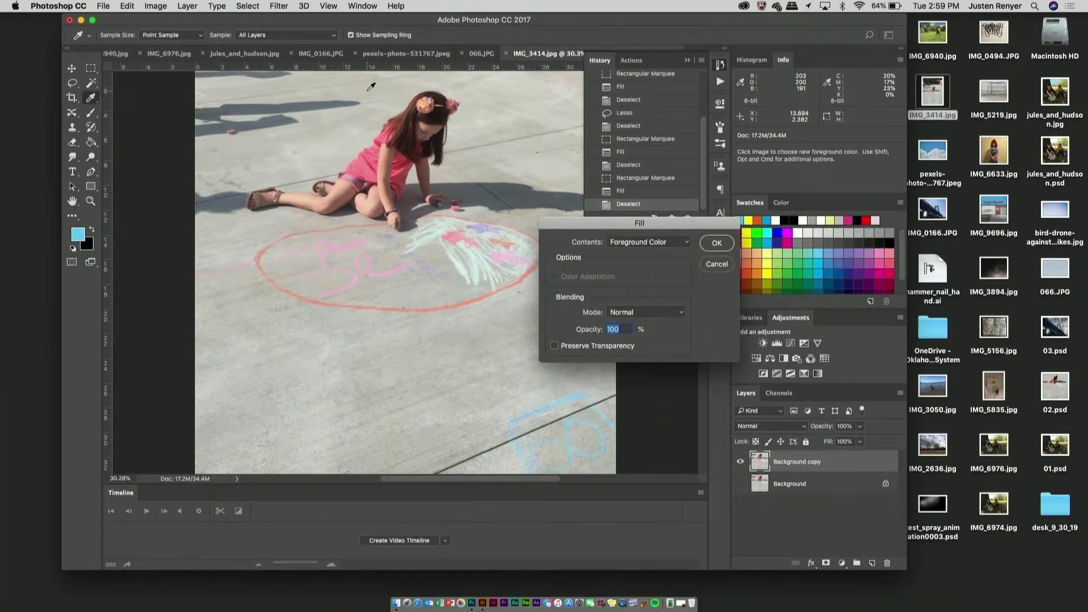
key(Escape)
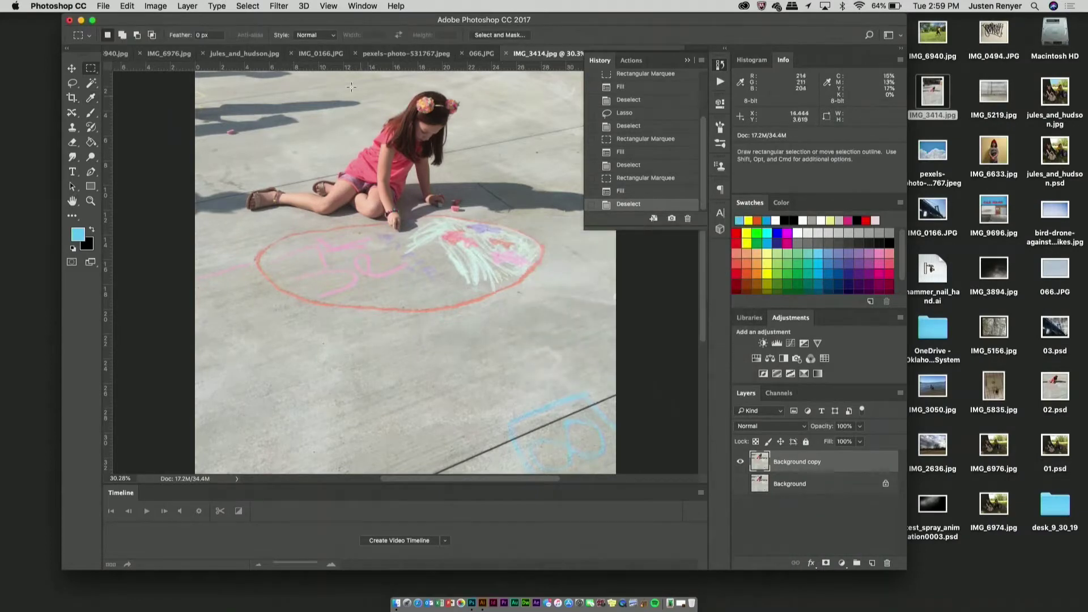
- Select about 7.88 × 2.04 in around the remaining shadow ends behind the girl, fill the area with Content-Aware, and deselect
drag(290, 108, 321, 114)
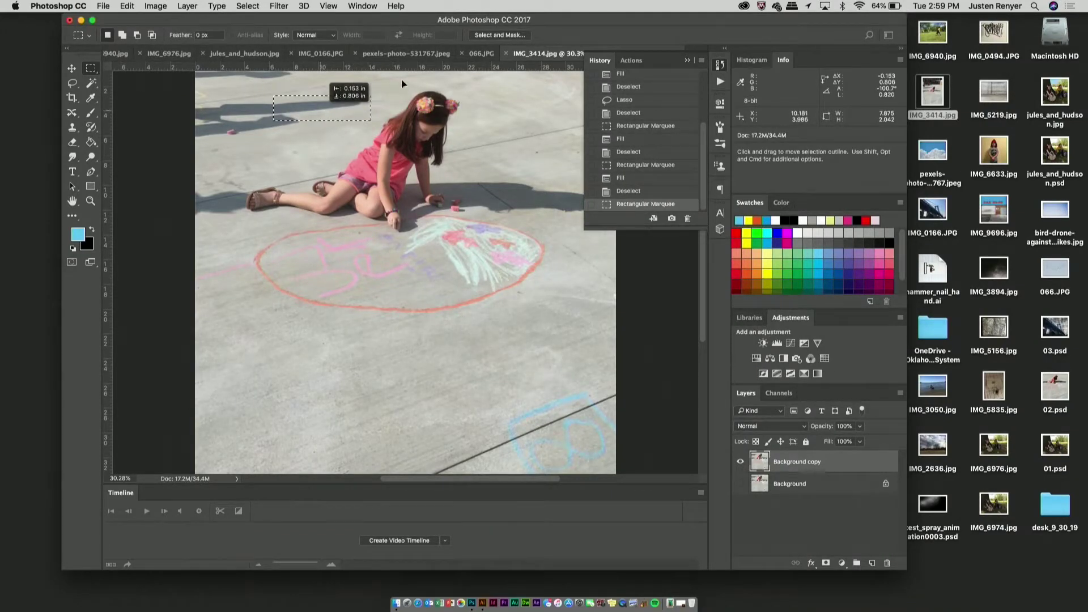
click(128, 5)
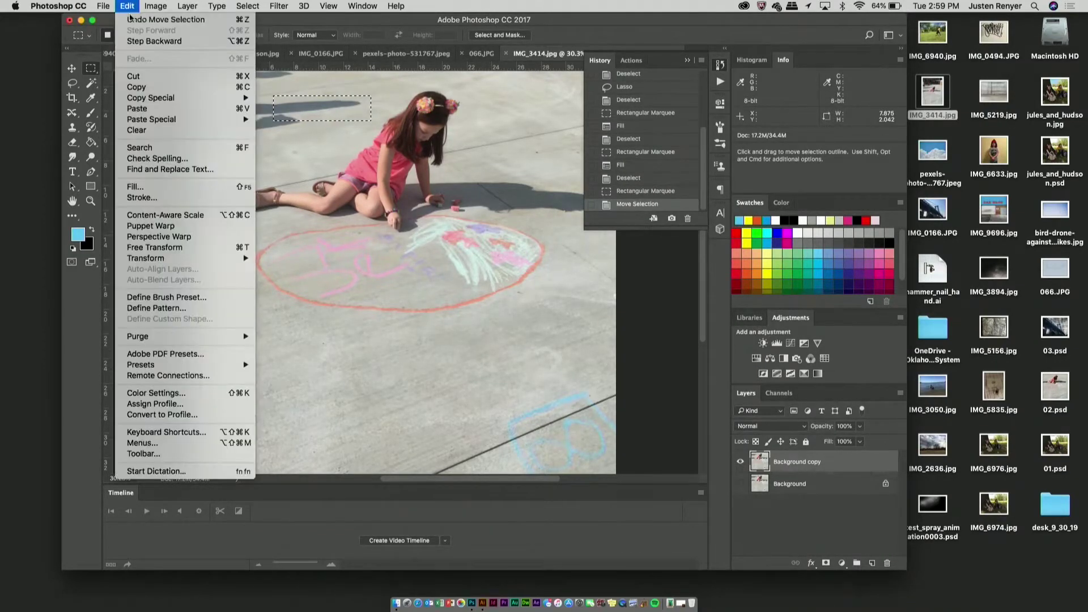
click(135, 187)
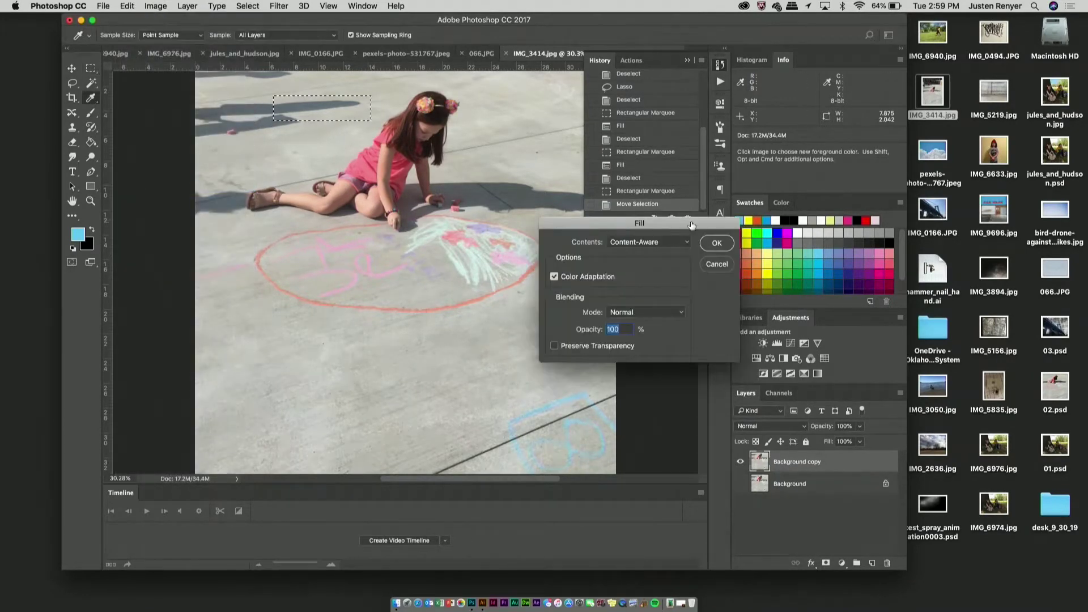
click(715, 244)
key(m)
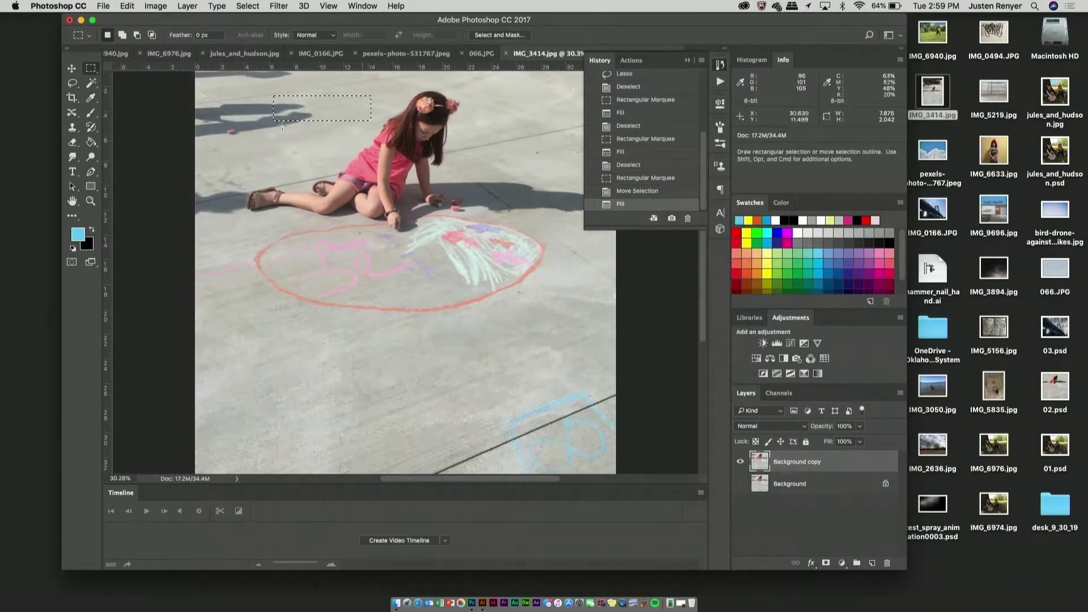
key(super+d)
- Apply a Content-Aware fill to a selection about 4.15 × 3.75 in over the shortened shadow tips behind the girl, and deselect
drag(316, 98, 264, 144)
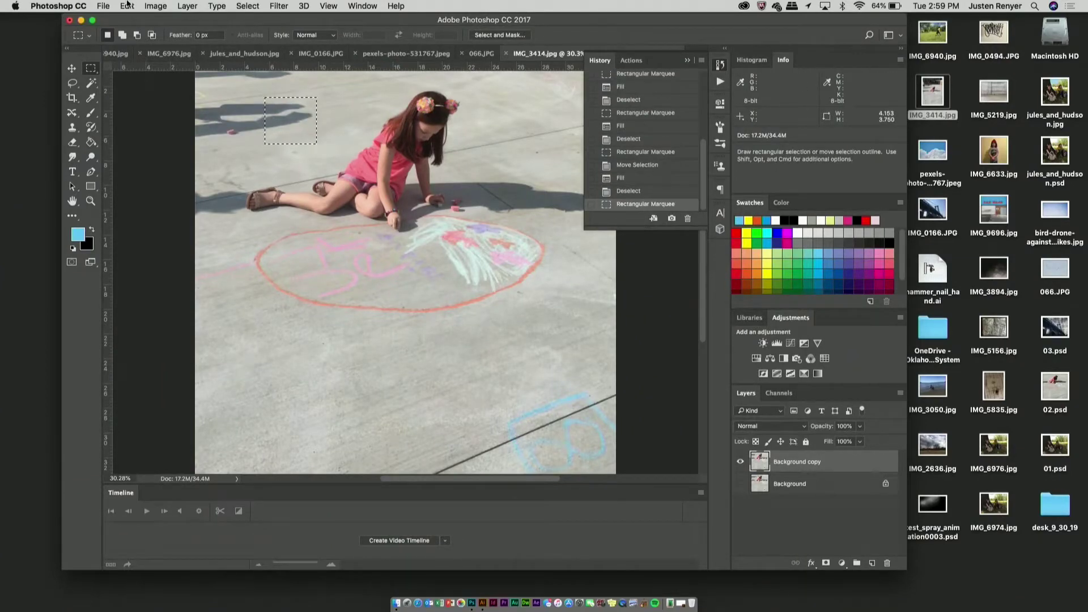
click(127, 6)
click(168, 192)
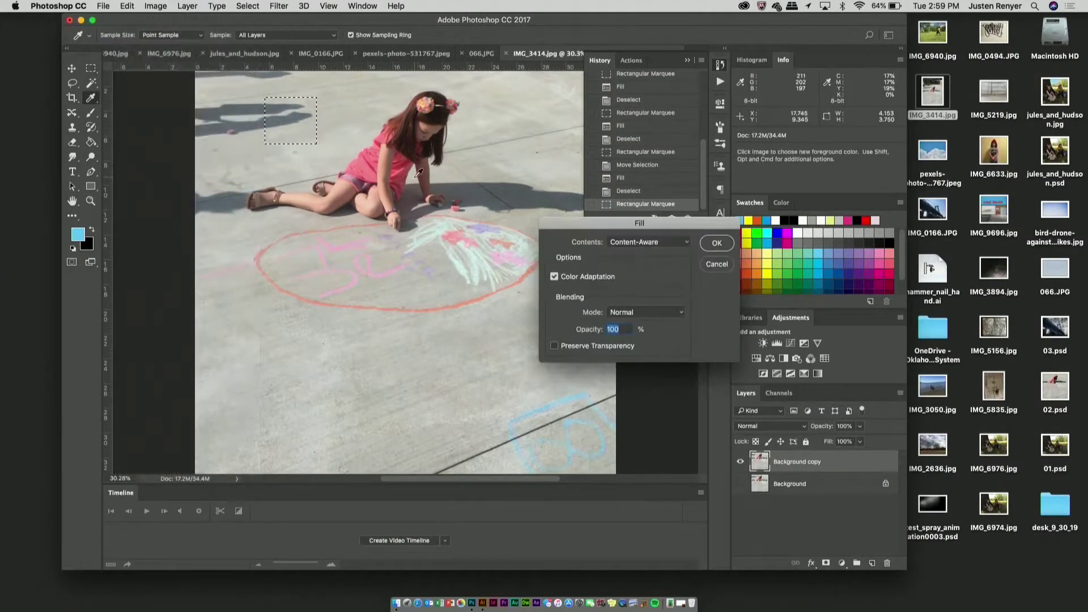
click(716, 244)
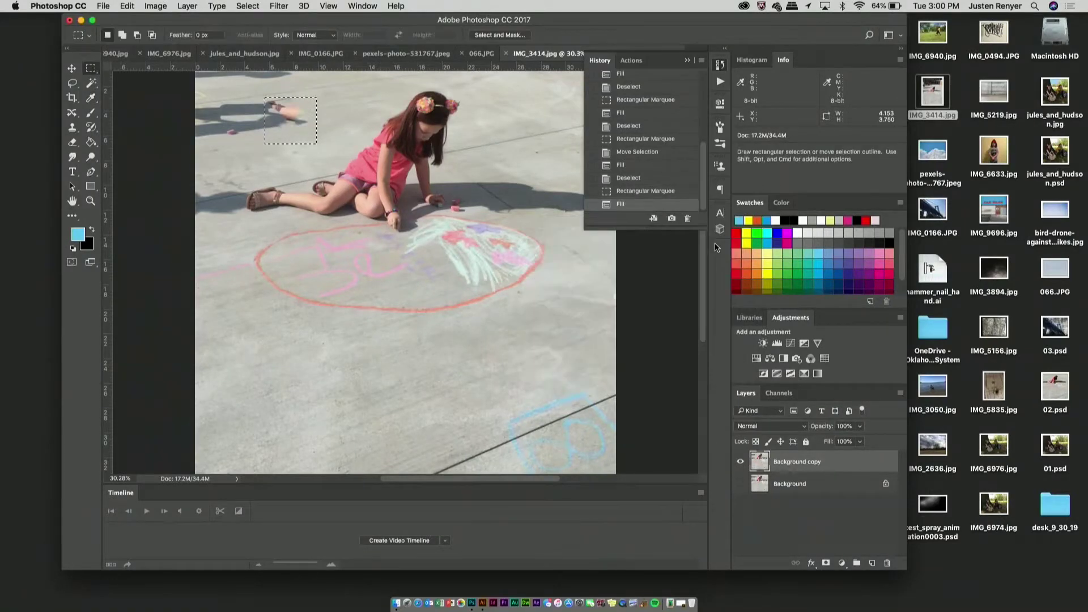
click(342, 102)
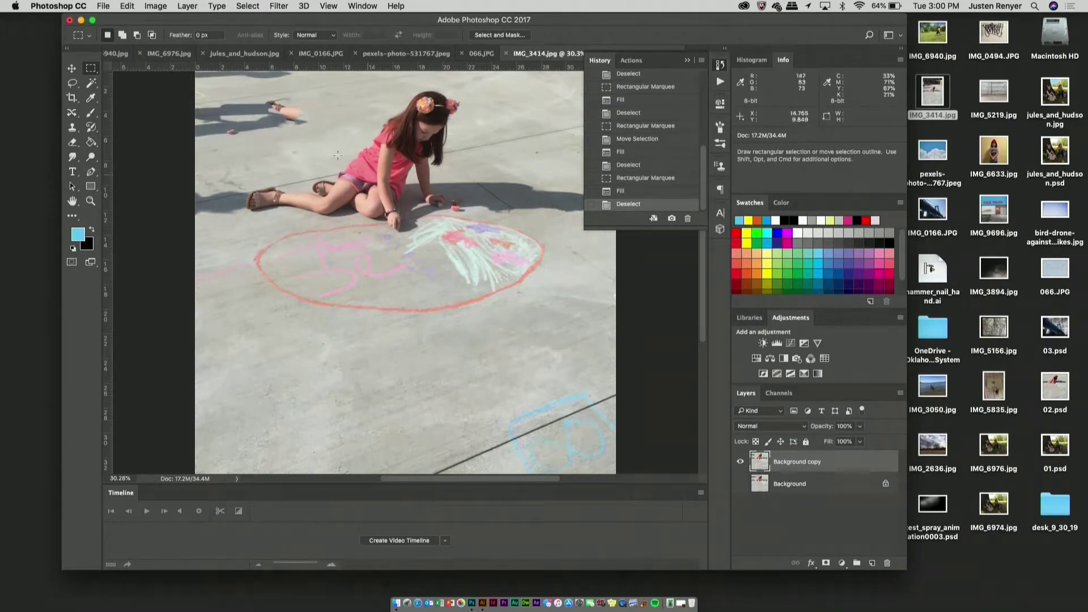
- Clone Stamp clean concrete over the hand, its shadow and the chalk piece in the background behind the girl's feet
click(71, 128)
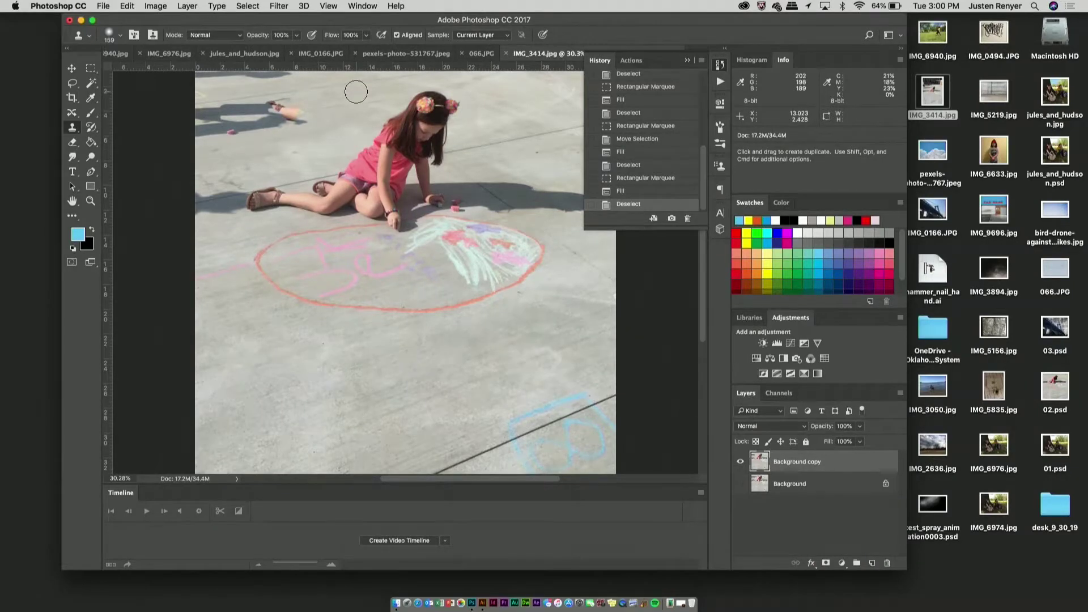
key(alt)
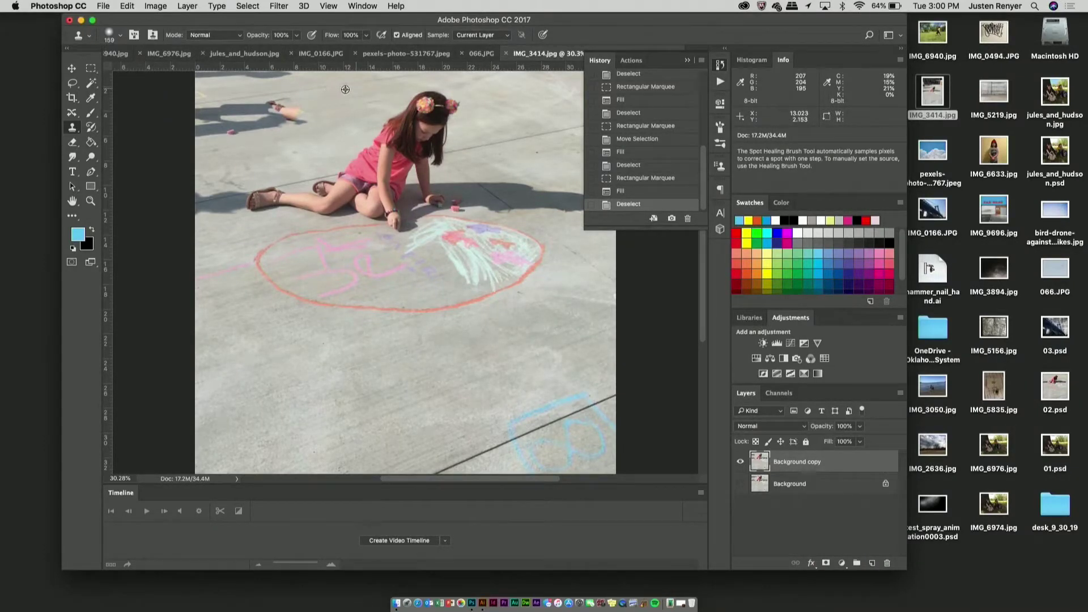
alt+click(329, 90)
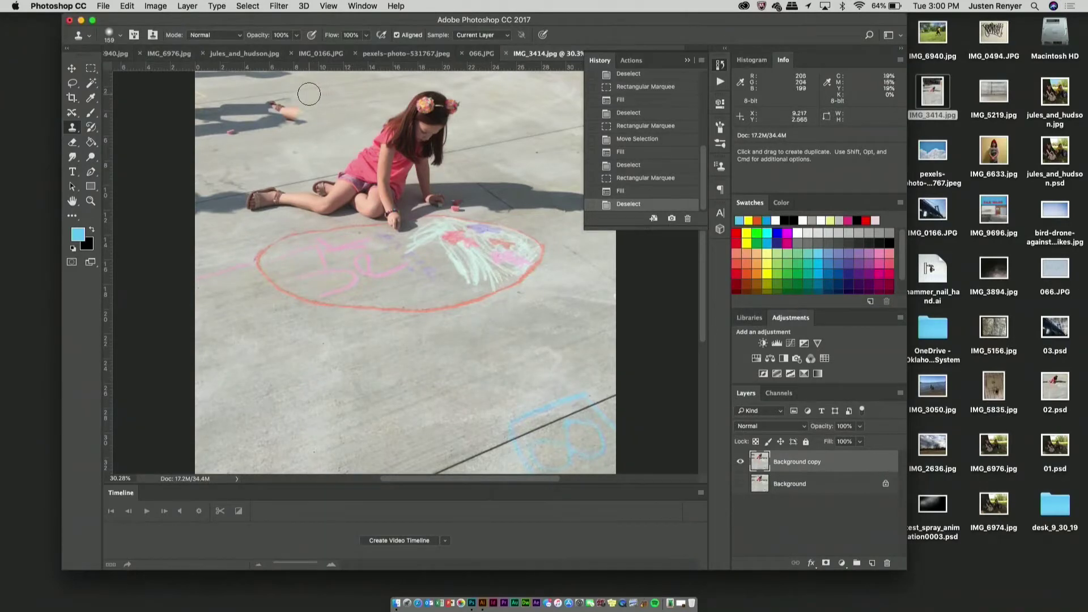
mouse_move(308, 94)
mouse_down()
mouse_move(270, 102)
mouse_move(294, 103)
mouse_move(276, 116)
mouse_move(305, 116)
mouse_move(256, 125)
mouse_move(297, 111)
mouse_move(263, 118)
mouse_move(281, 110)
mouse_move(237, 113)
mouse_up()
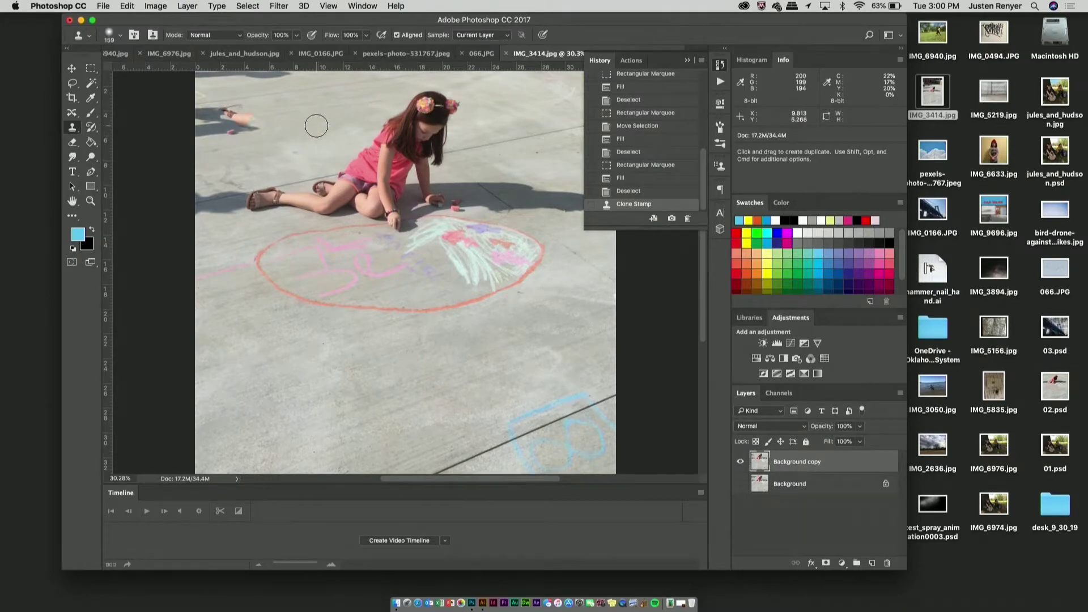
alt+click(262, 148)
mouse_move(255, 129)
mouse_down()
mouse_move(225, 136)
mouse_move(234, 123)
mouse_move(224, 134)
mouse_up()
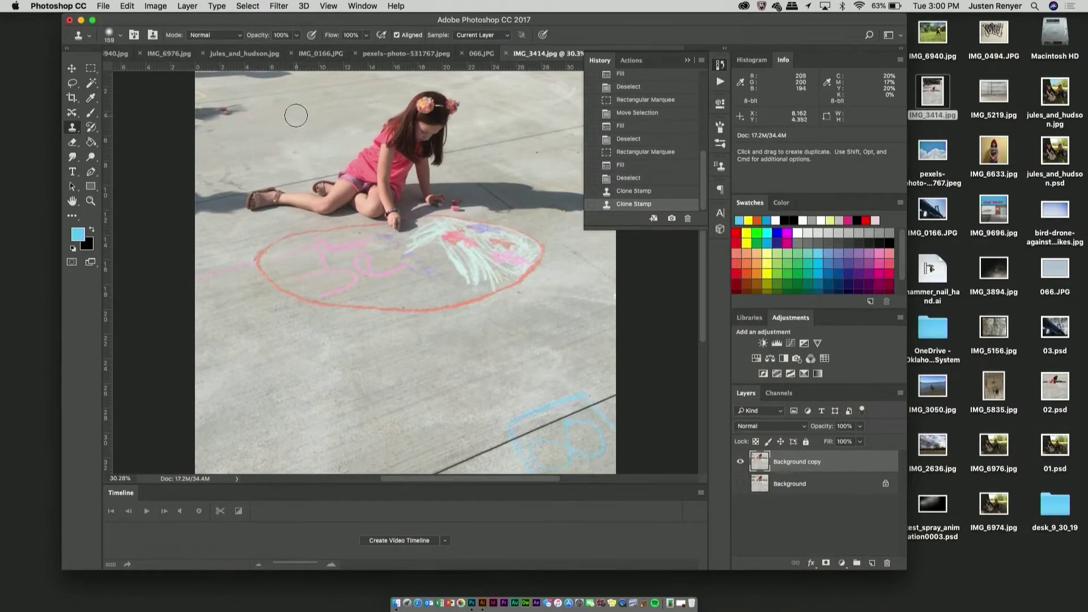
alt+click(294, 113)
mouse_move(241, 111)
mouse_down()
mouse_move(198, 118)
mouse_move(238, 110)
mouse_up()
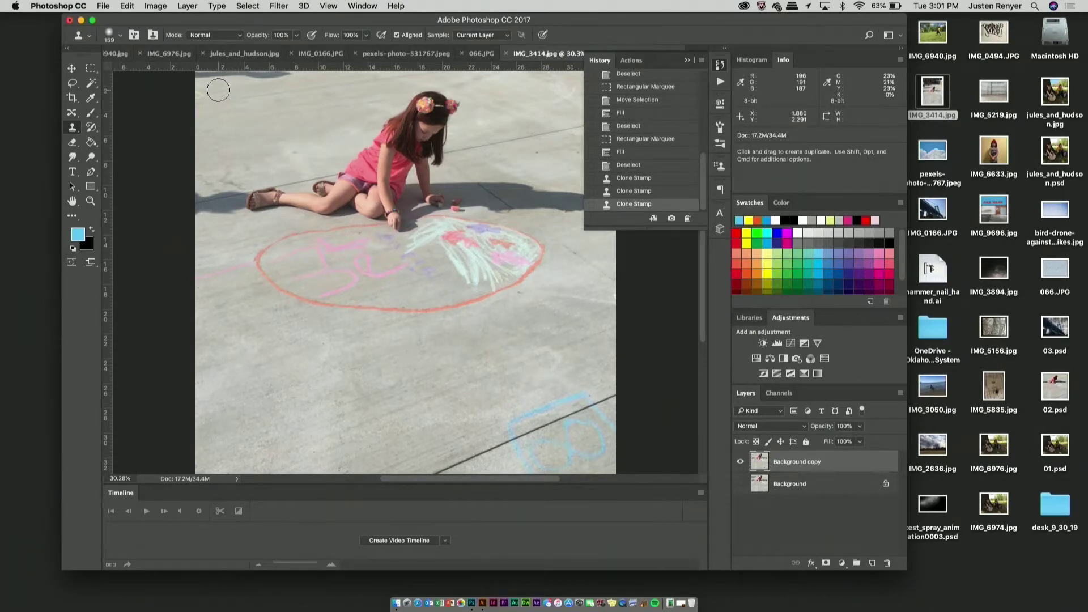
- Clone nearby clean concrete over the leftover shadow strip along the photo's upper edge
key(j)
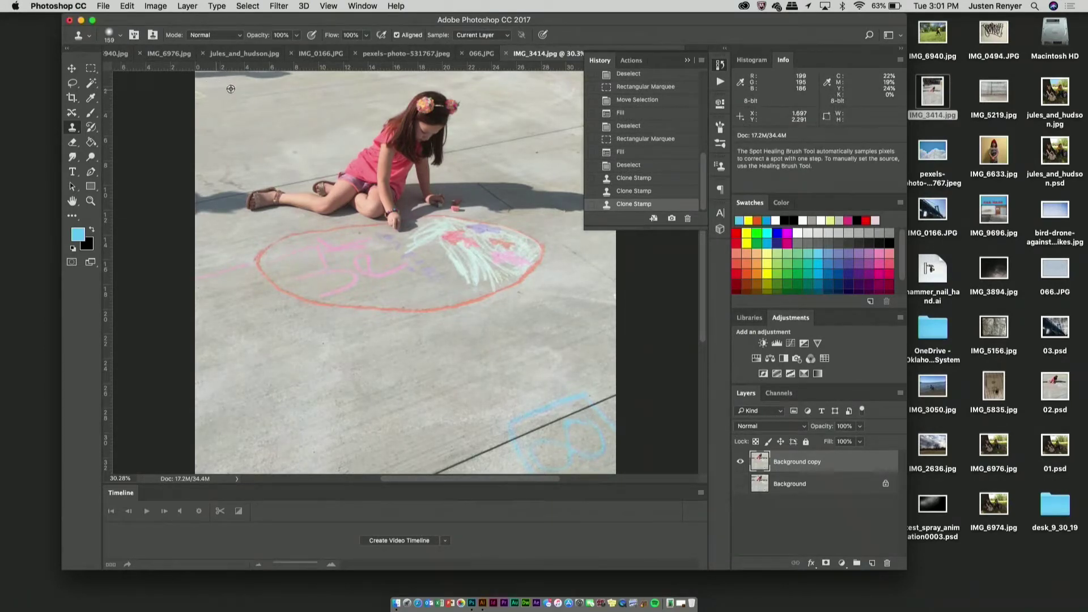
alt+click(236, 87)
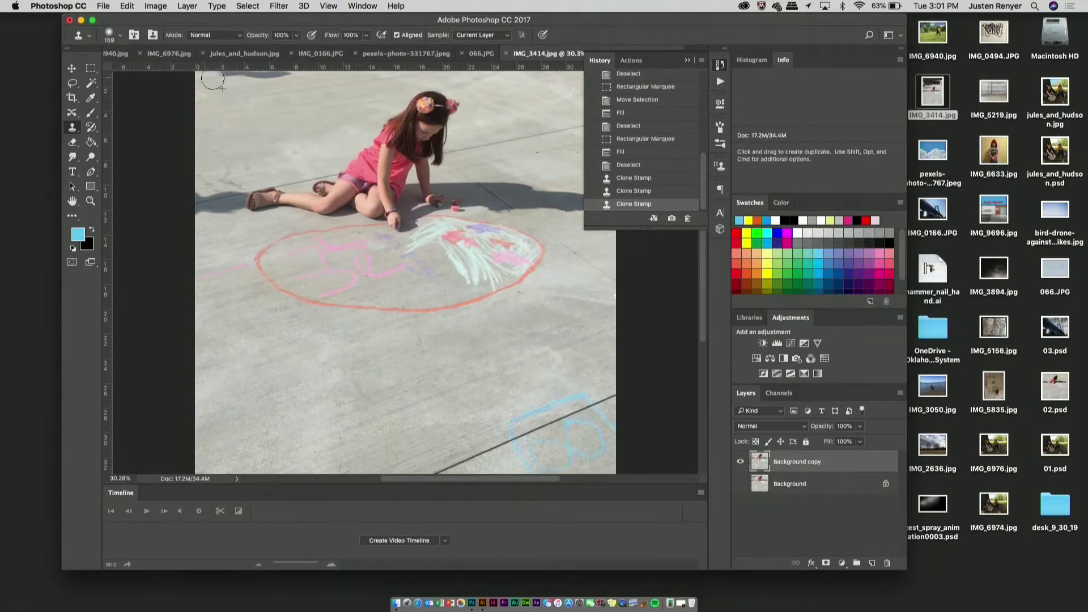
drag(233, 79, 293, 77)
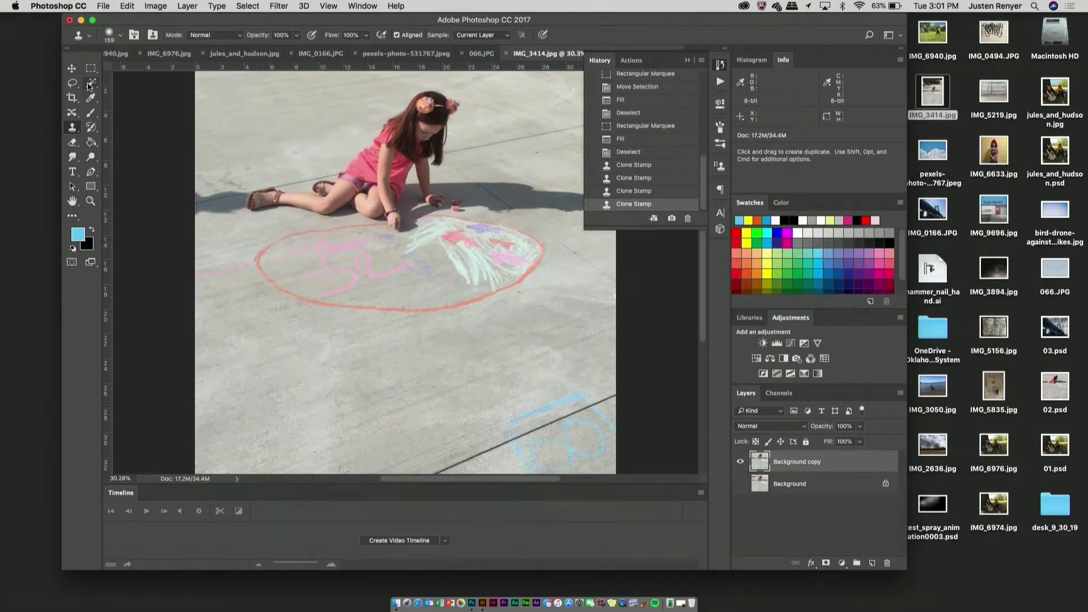
- Start a Quick Selection of the girl covering her hair, pink top and bent thigh
click(91, 83)
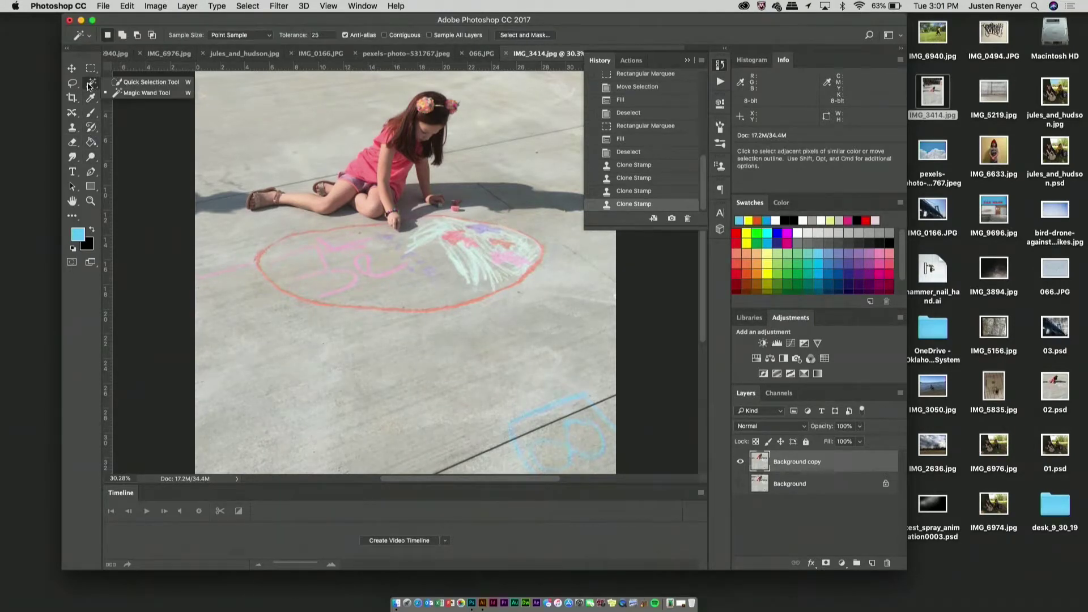
click(142, 83)
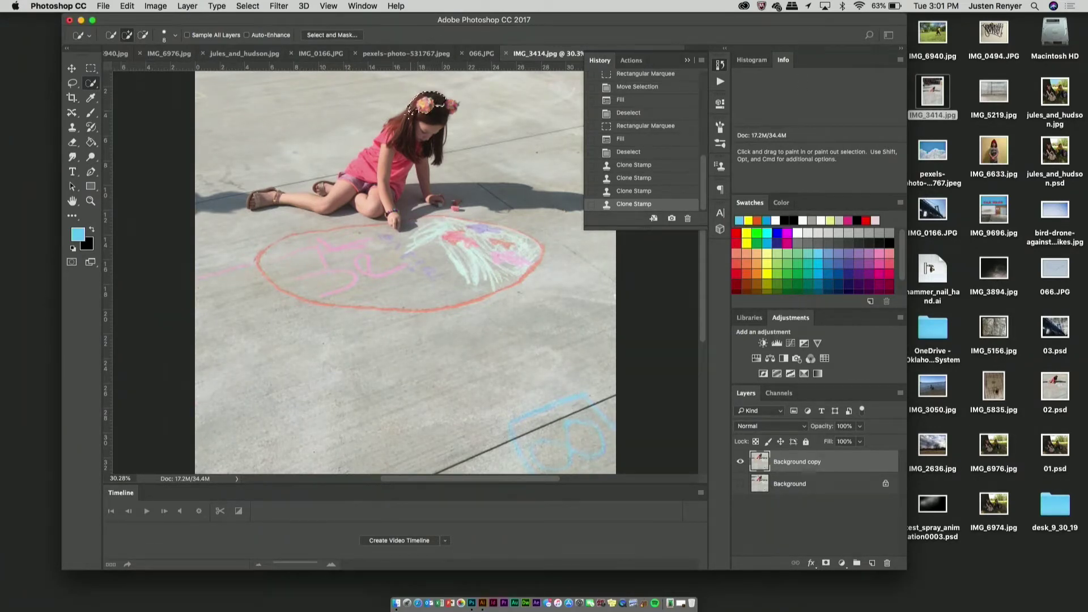
drag(388, 135, 382, 143)
drag(351, 193, 352, 195)
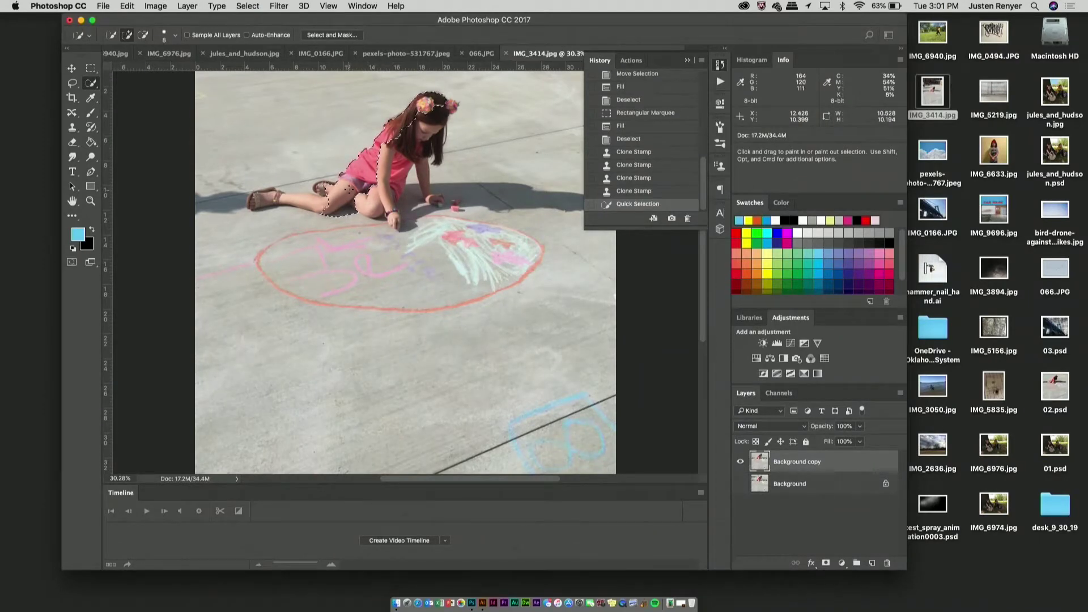
- Refine the selection around the knees: subtract the shadowed pavement between and below the legs and add the second knee
scroll(352, 194, up, 5)
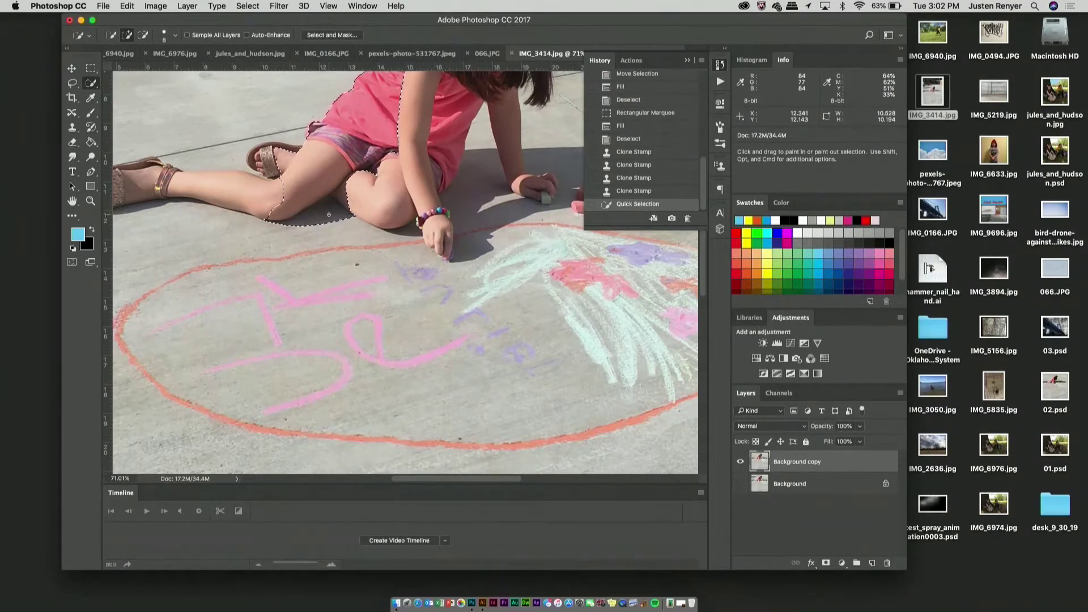
key(alt)
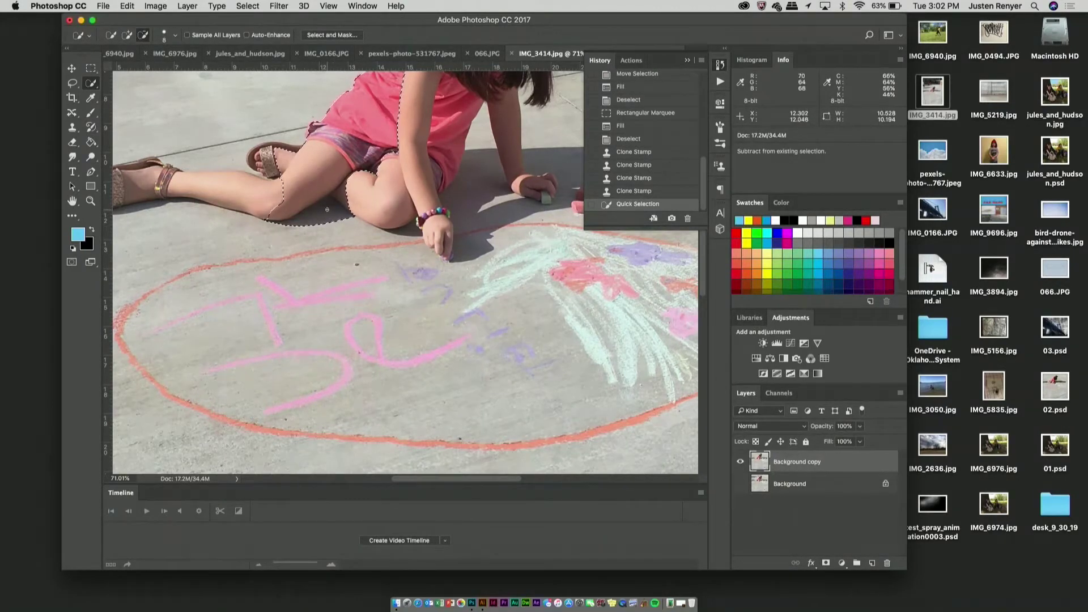
drag(327, 209, 331, 216)
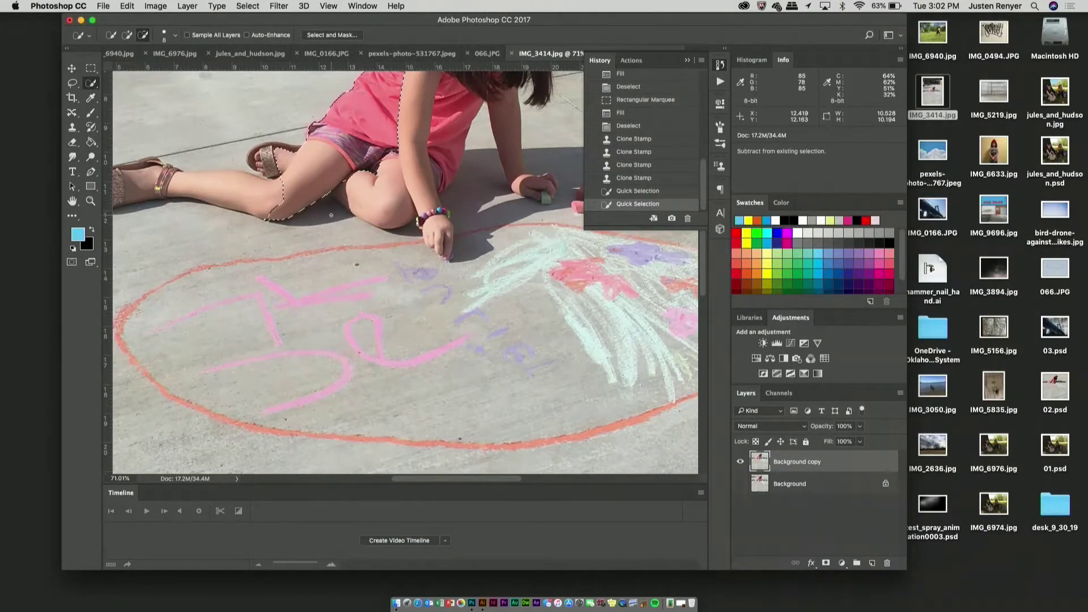
key(alt)
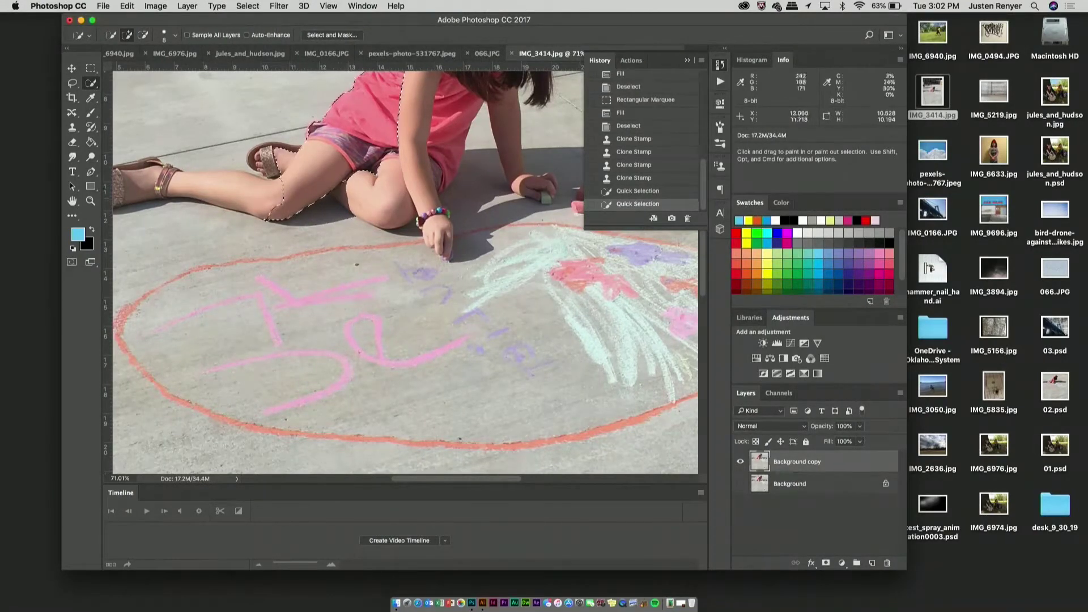
mouse_move(341, 192)
mouse_down()
mouse_move(390, 200)
mouse_move(401, 213)
mouse_up()
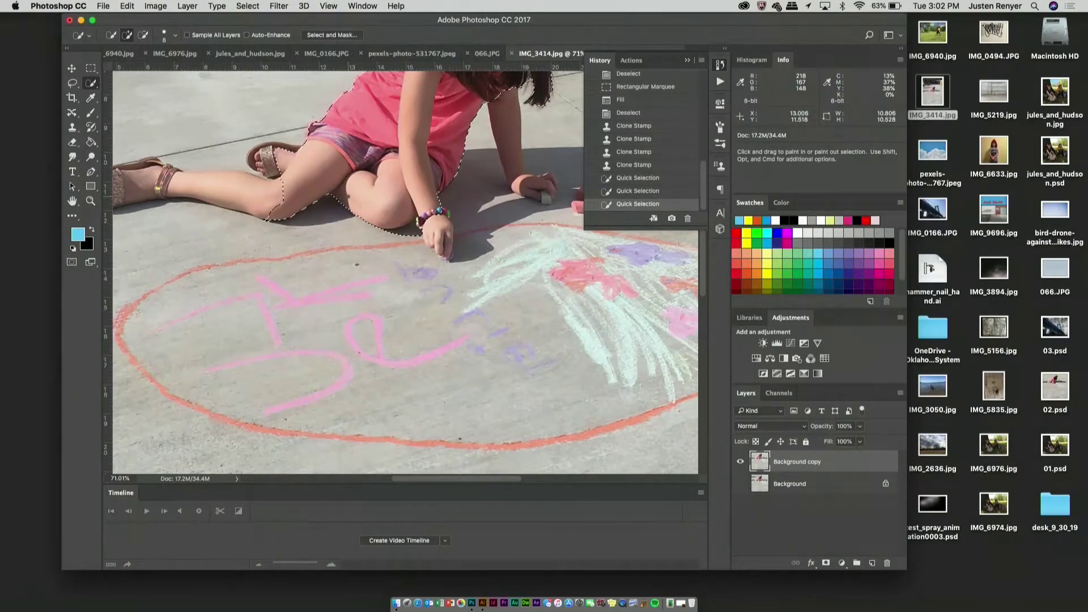
key(alt)
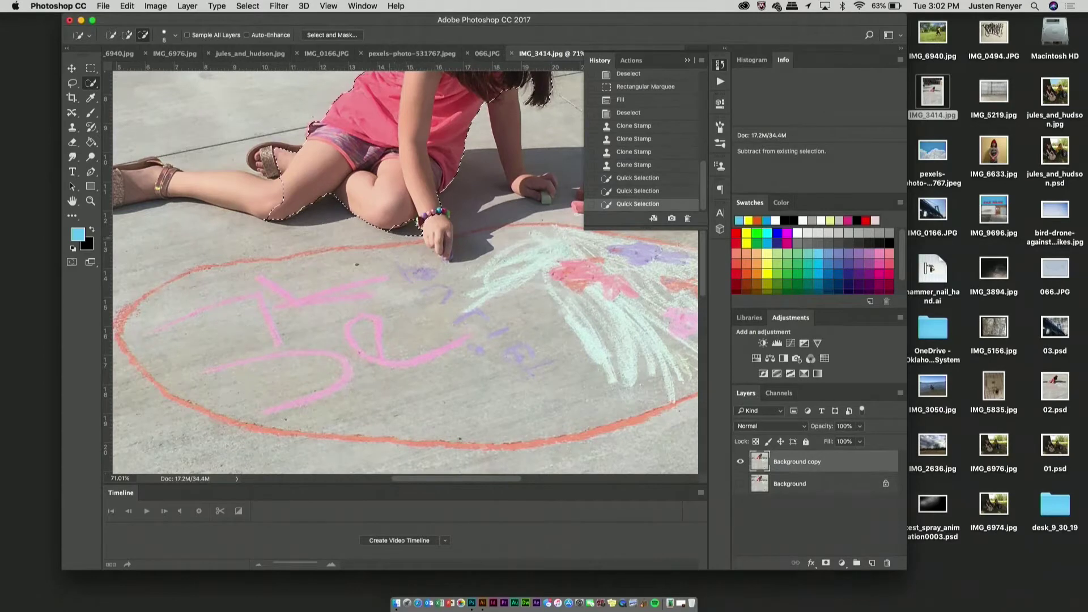
drag(416, 232, 391, 234)
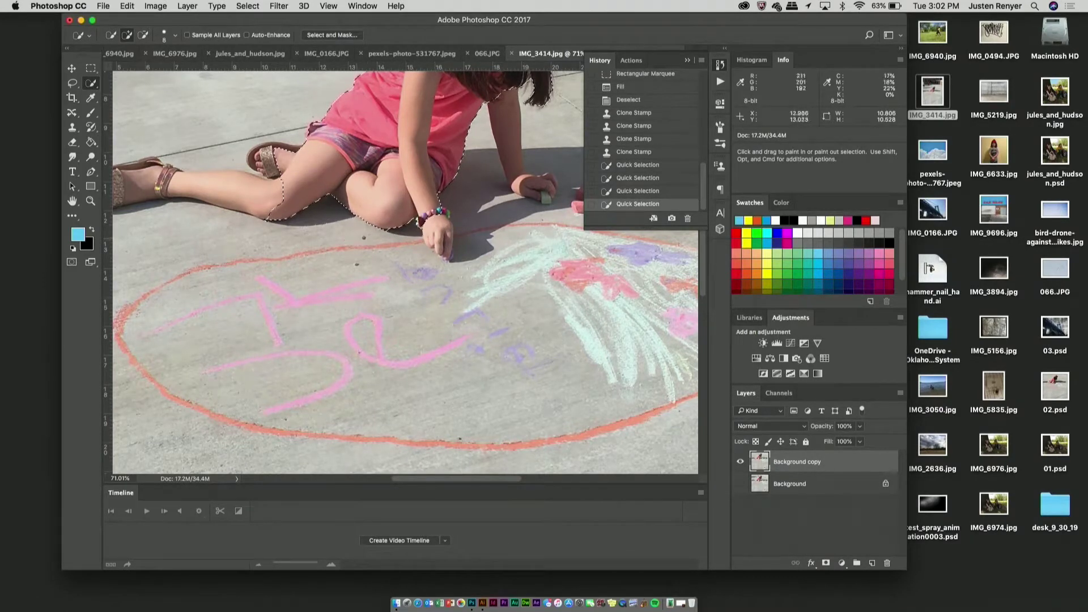
drag(386, 232, 369, 230)
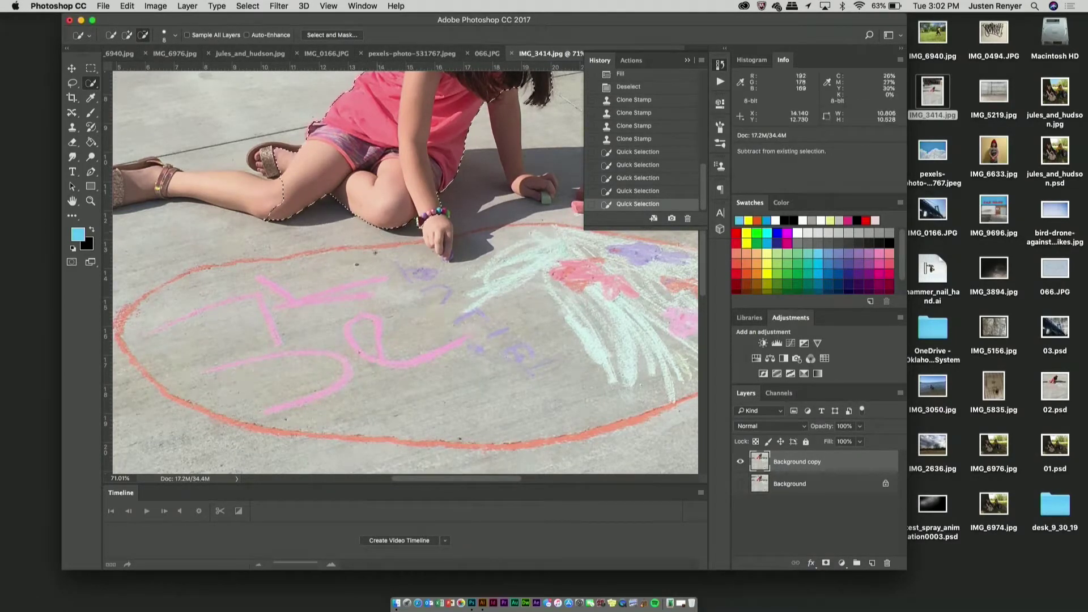
- Extend the selection over the girl's outstretched lower leg and sandal
scroll(258, 265, left, 5)
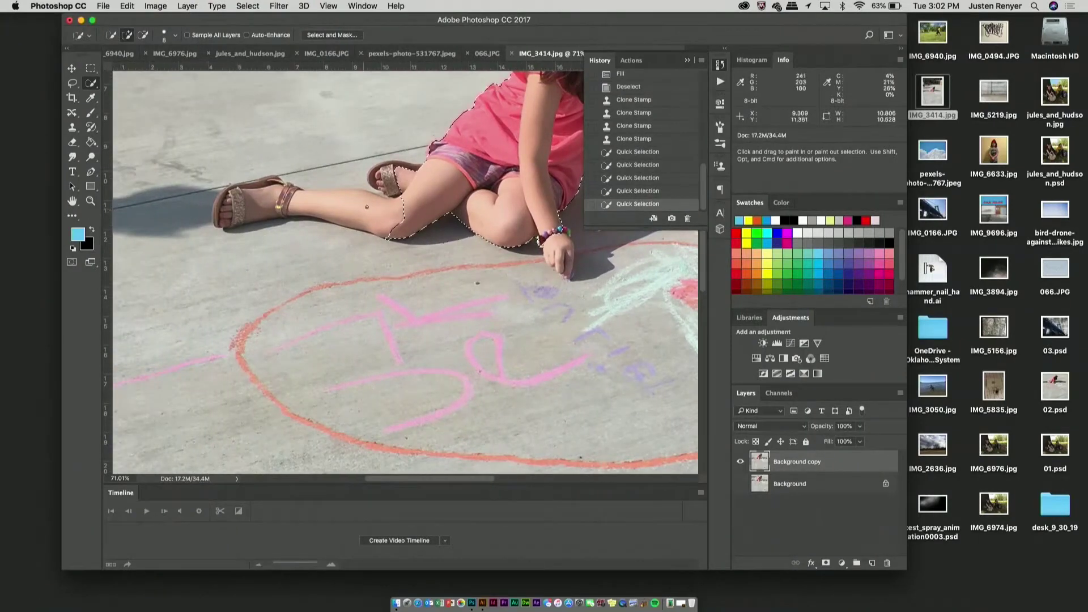
drag(367, 207, 353, 210)
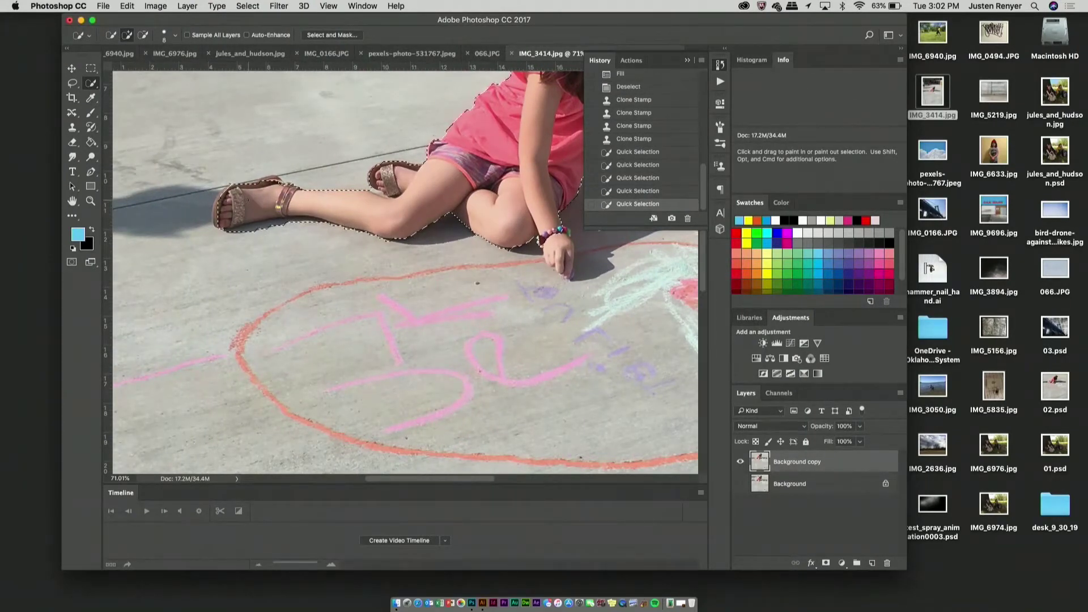
drag(221, 209, 222, 210)
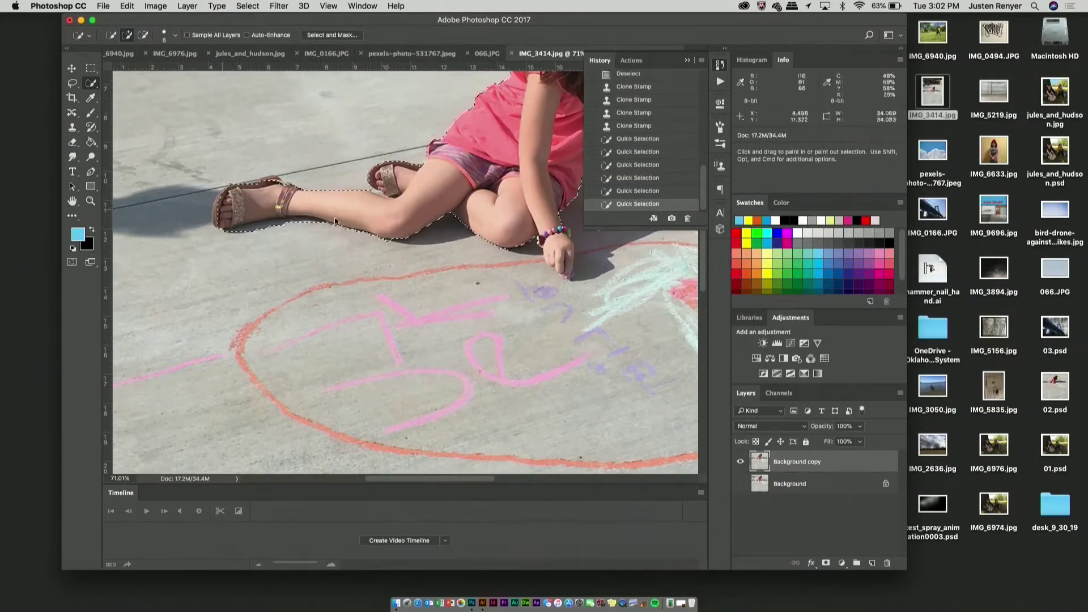
- Add the girl's supporting arm and hand to the selection and subtract the shadowed pavement between her arms
scroll(386, 229, right, 14)
scroll(385, 230, up, 4)
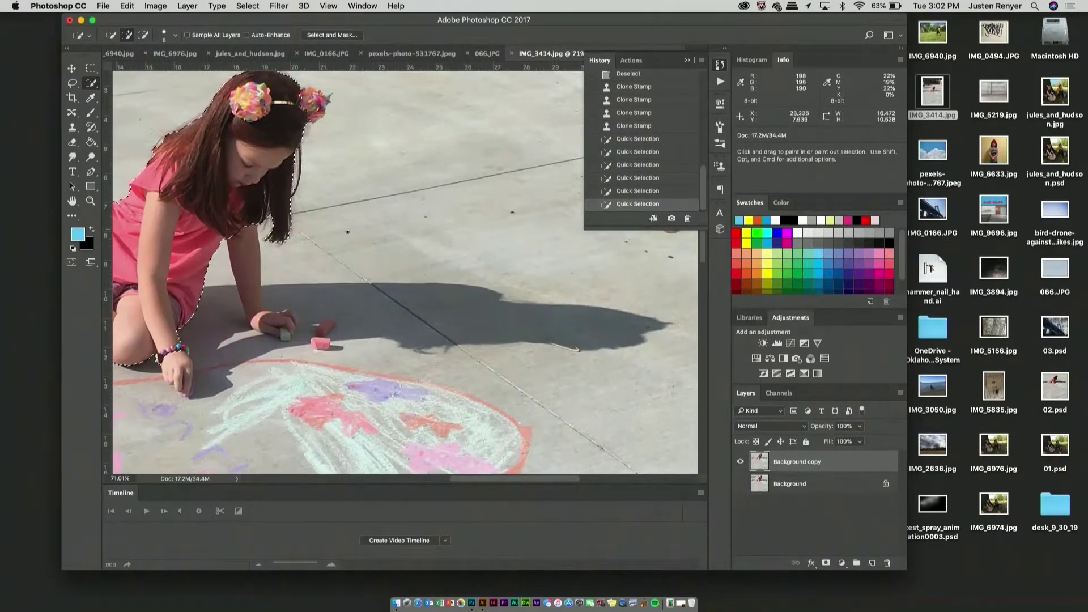
click(250, 266)
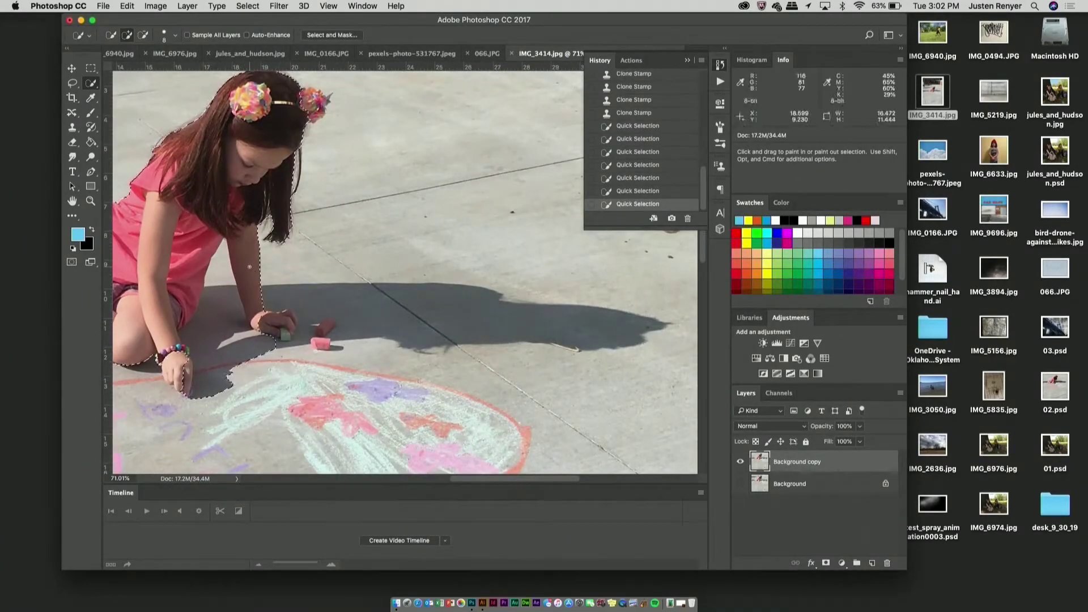
click(278, 322)
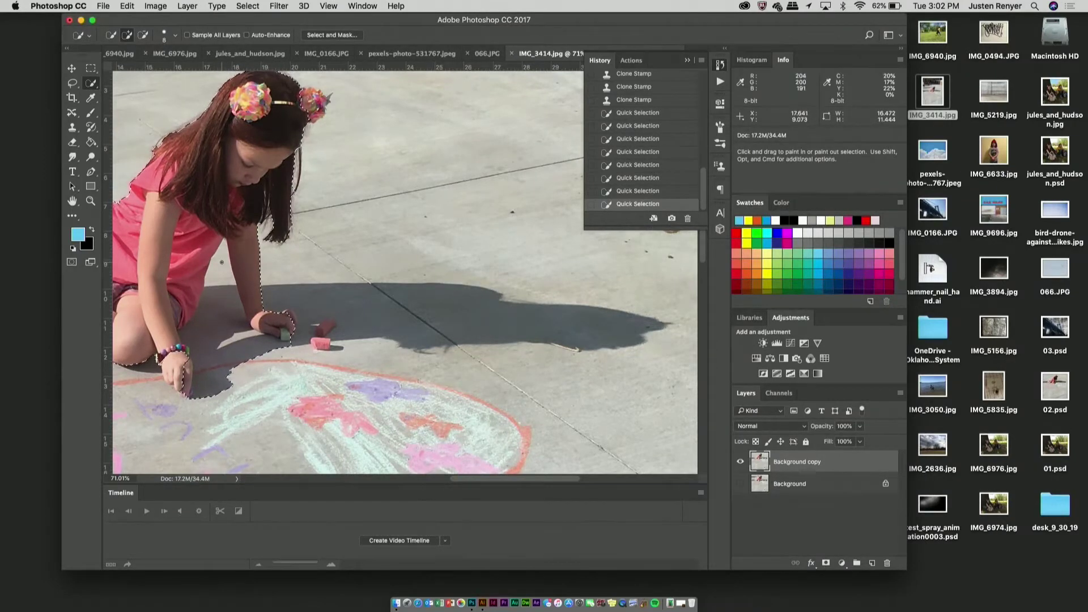
key(alt)
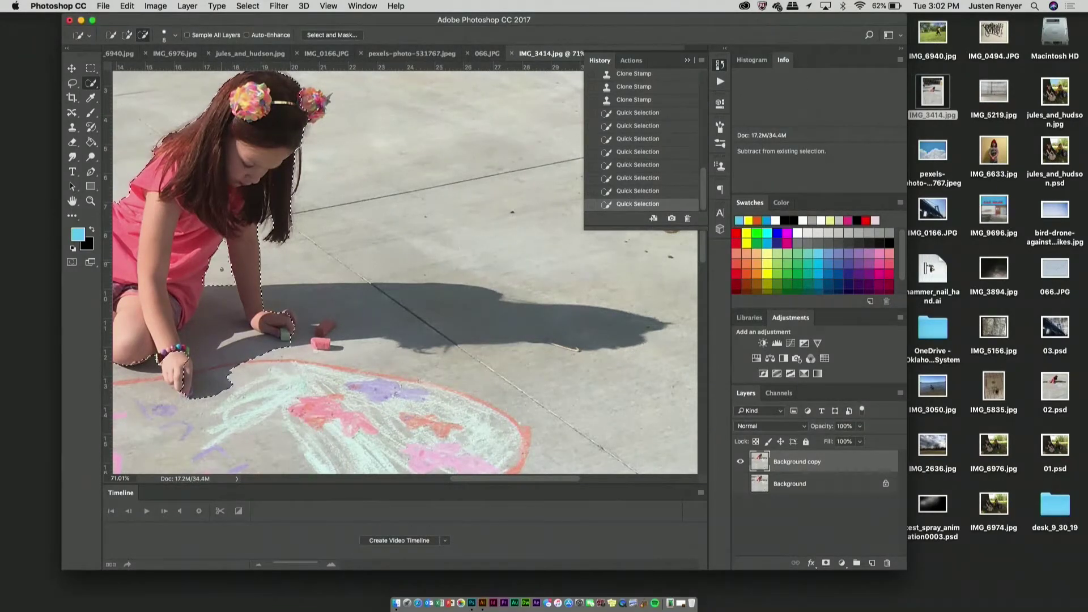
drag(226, 291, 192, 314)
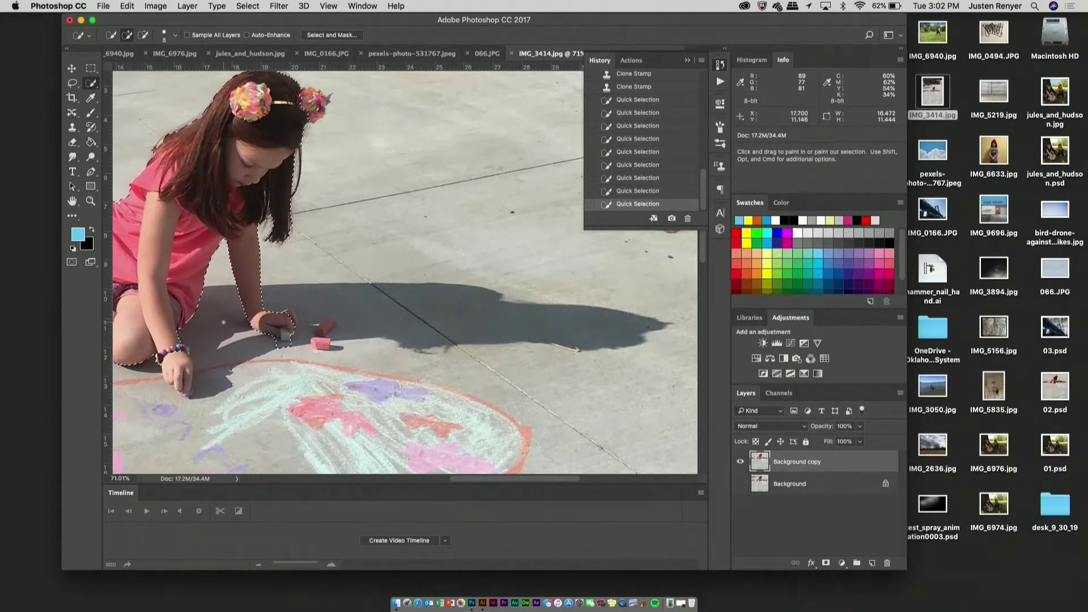
- Copy the selected girl from the Background copy layer and paste her onto a new layer
scroll(223, 324, down, 6)
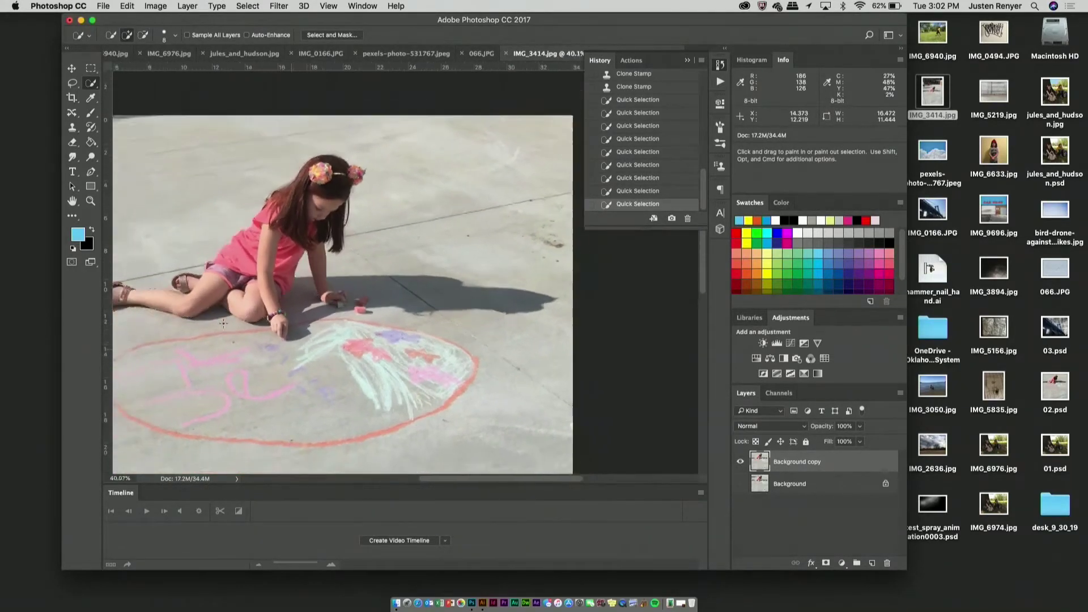
scroll(224, 324, up, 3)
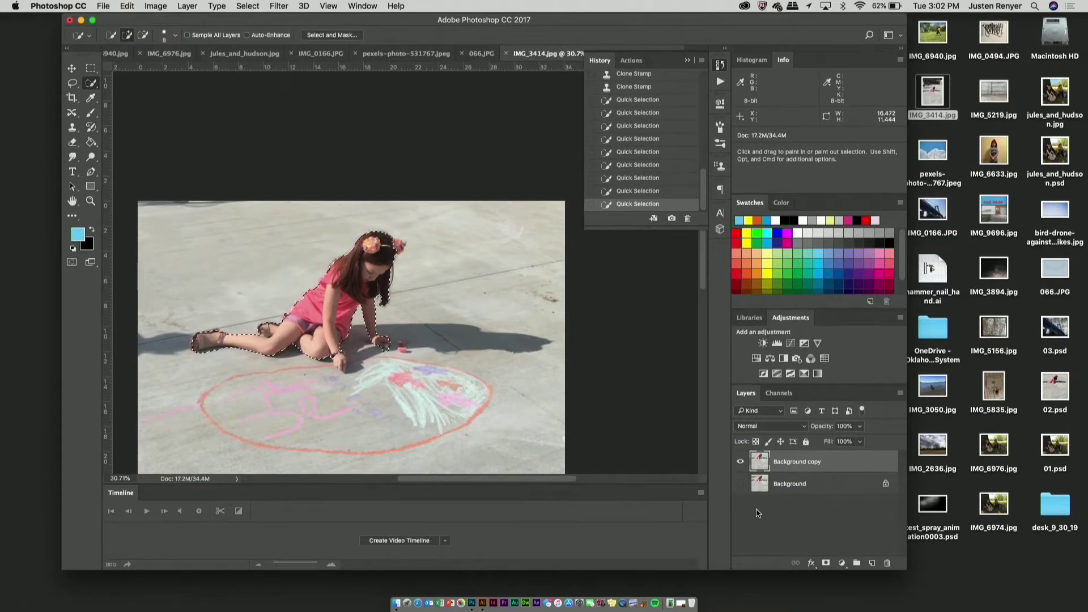
key(super+c)
key(super+v)
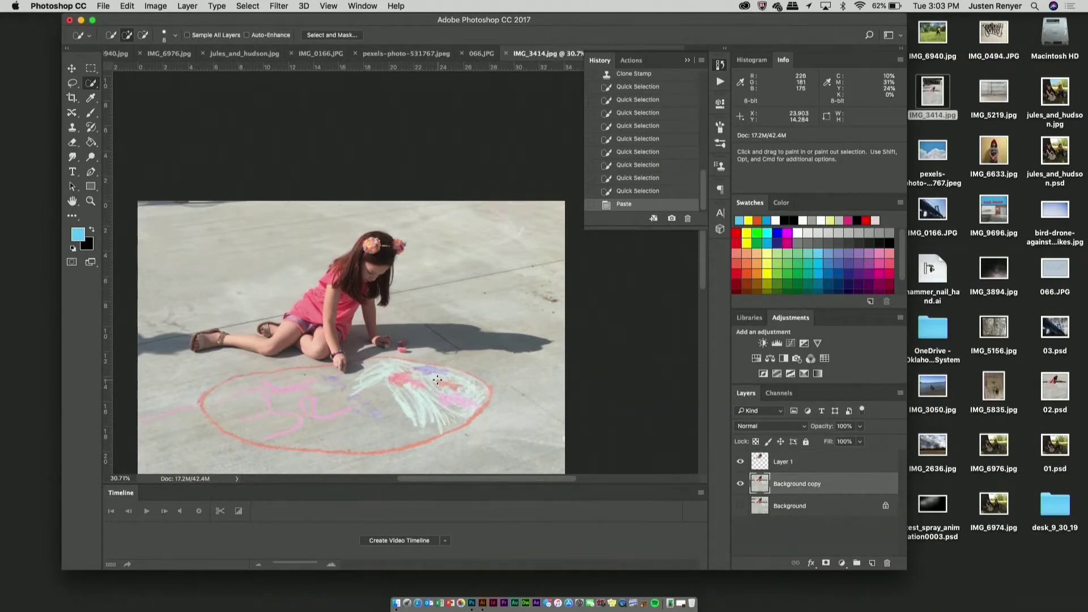
- Make the pasted girl's layer, Layer 1, the active layer
scroll(438, 379, up, 3)
scroll(438, 375, down, 3)
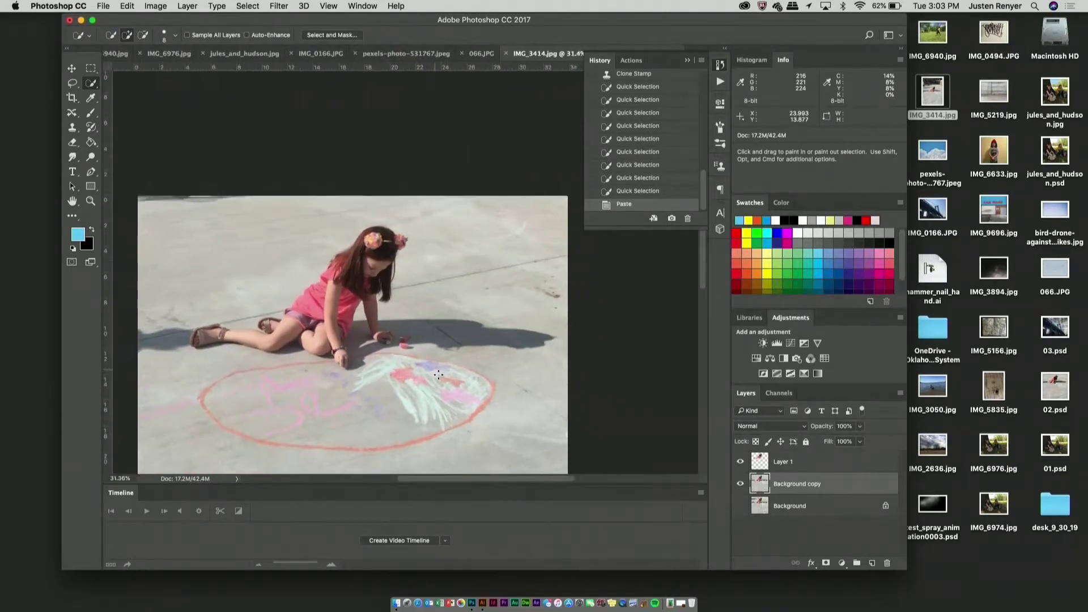
click(806, 468)
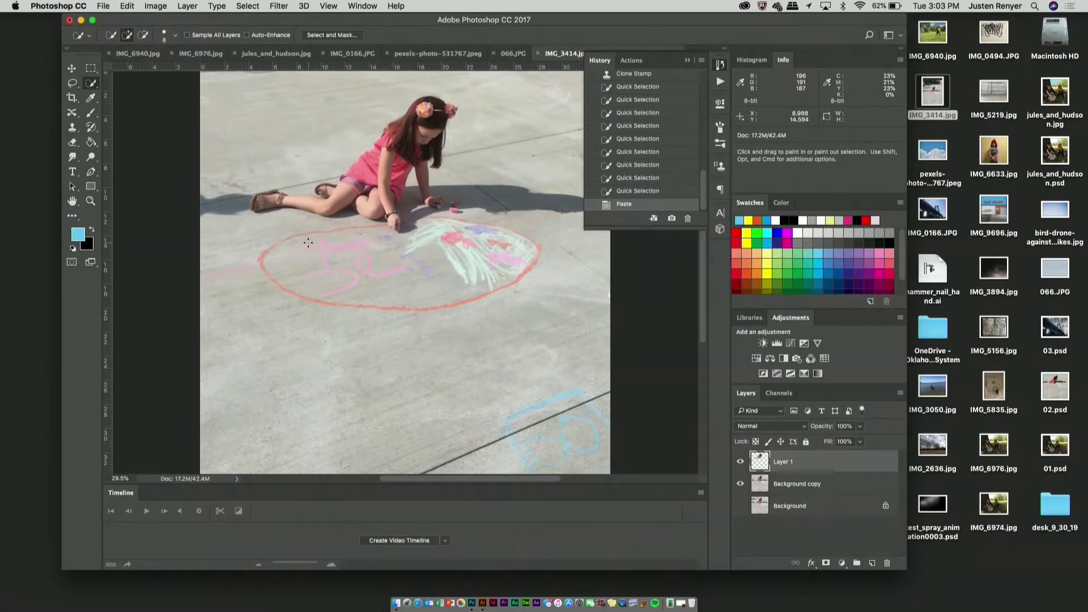
scroll(297, 262, up, 3)
scroll(308, 243, down, 2)
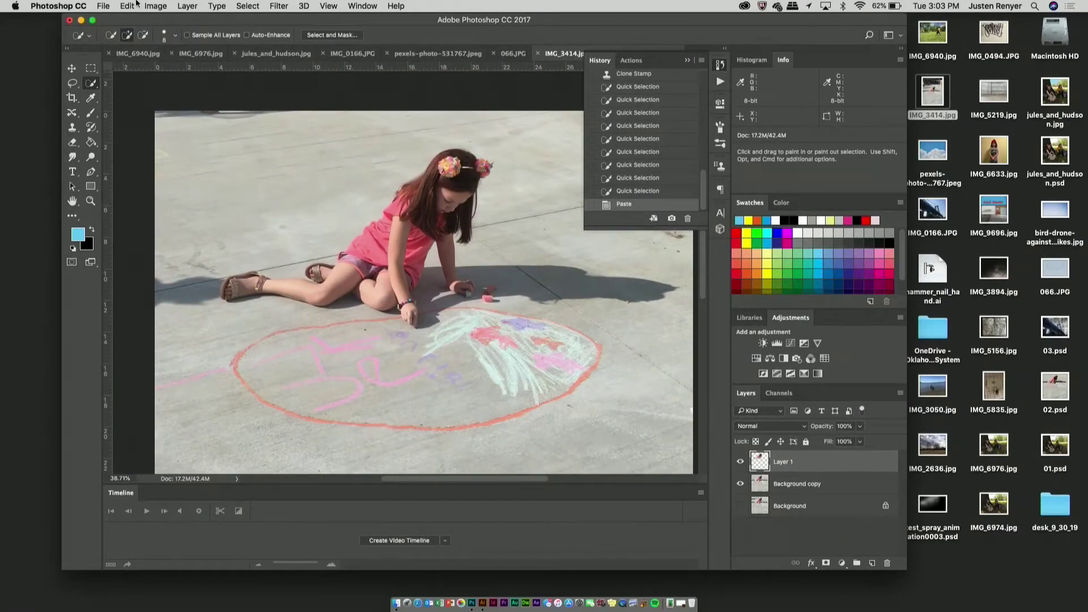
click(156, 6)
mouse_move(187, 37)
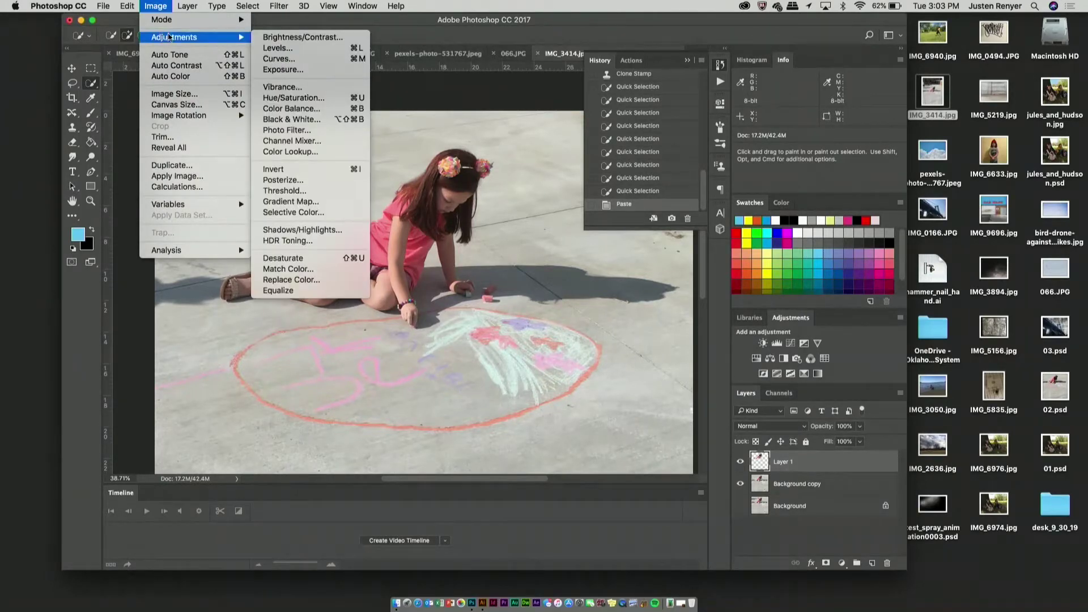
click(306, 99)
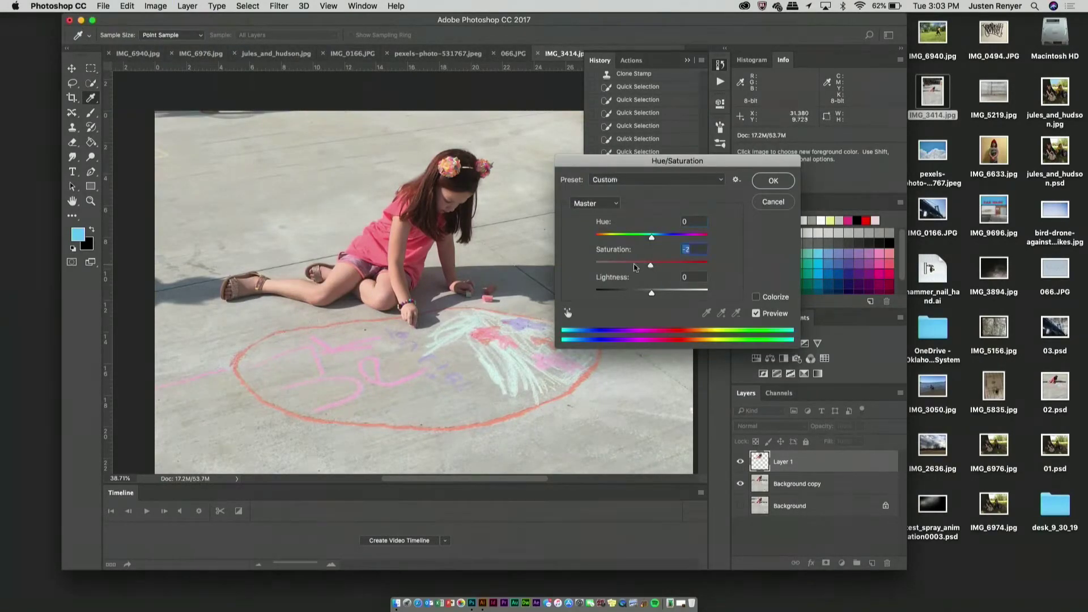
drag(649, 266, 527, 271)
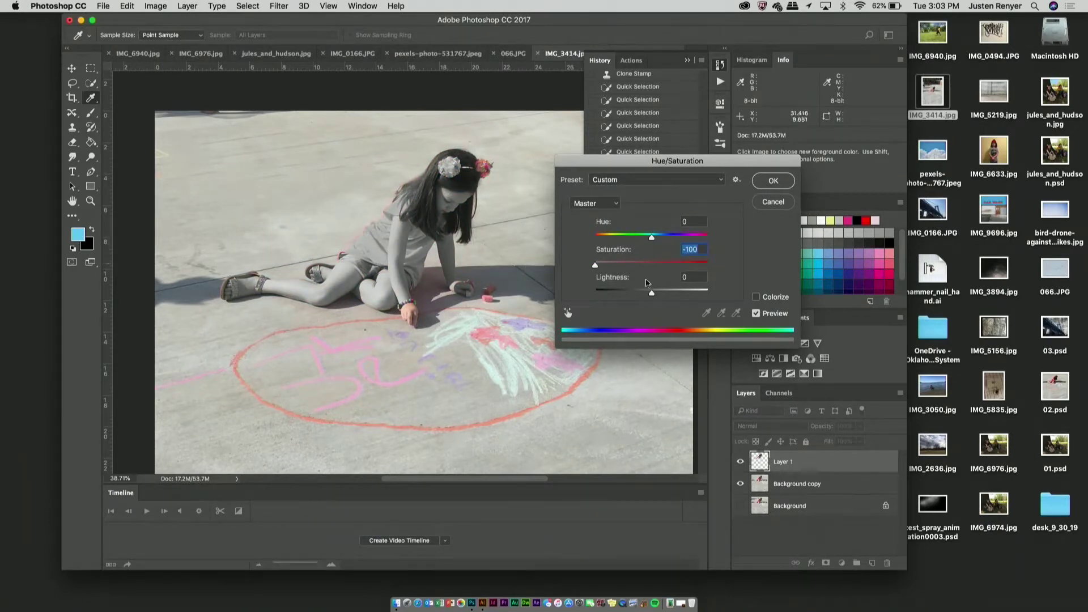
mouse_move(651, 291)
mouse_down()
mouse_move(625, 299)
mouse_move(633, 303)
mouse_up()
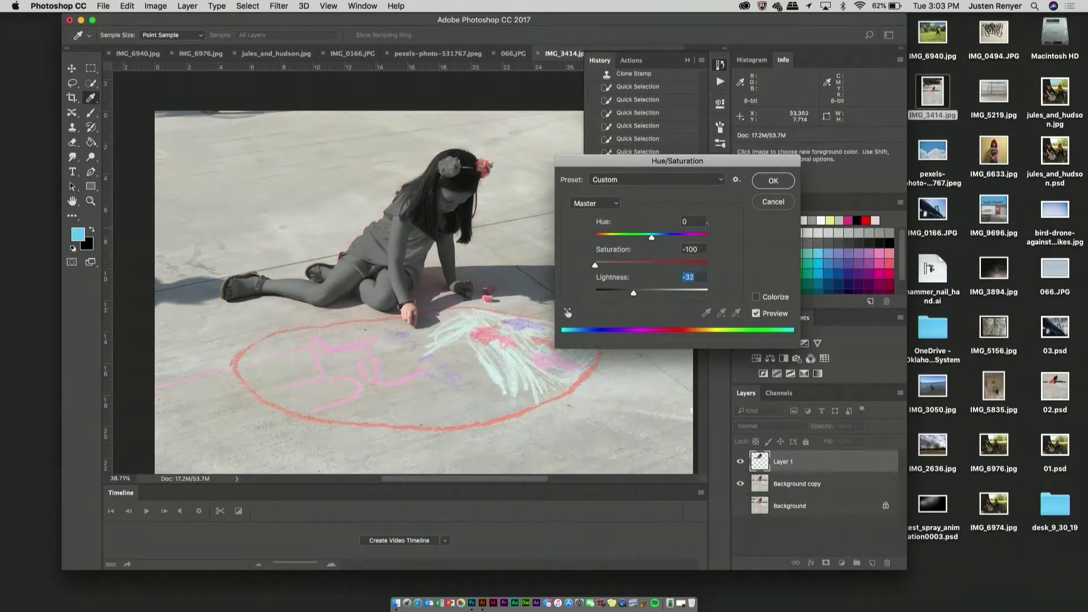
click(772, 202)
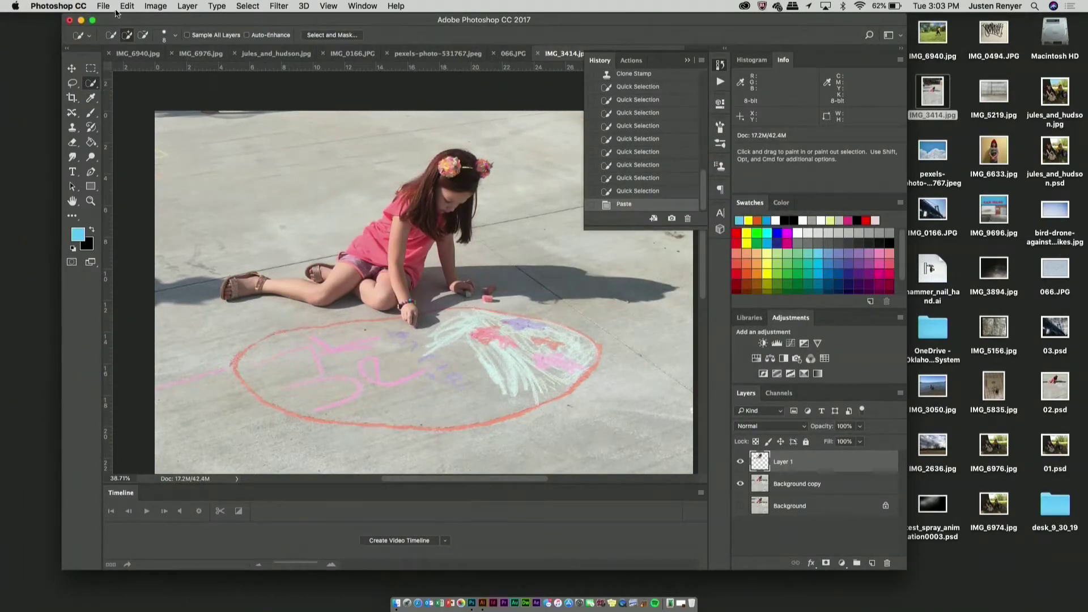
- Apply a Vibrance adjustment to the girl's layer with Vibrance +21 and Saturation +16
click(156, 6)
mouse_move(165, 37)
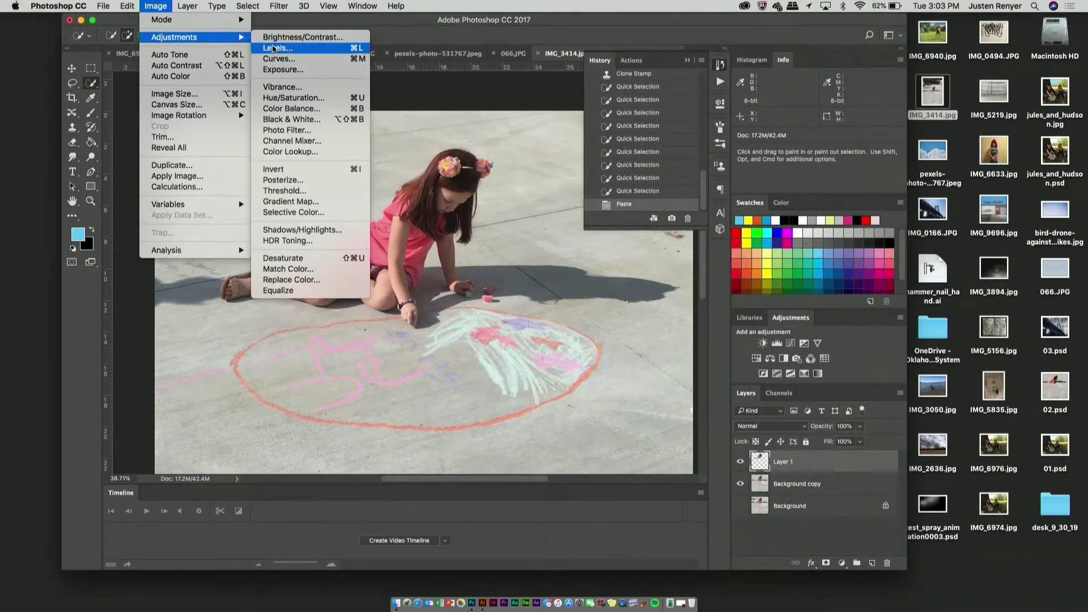
click(278, 90)
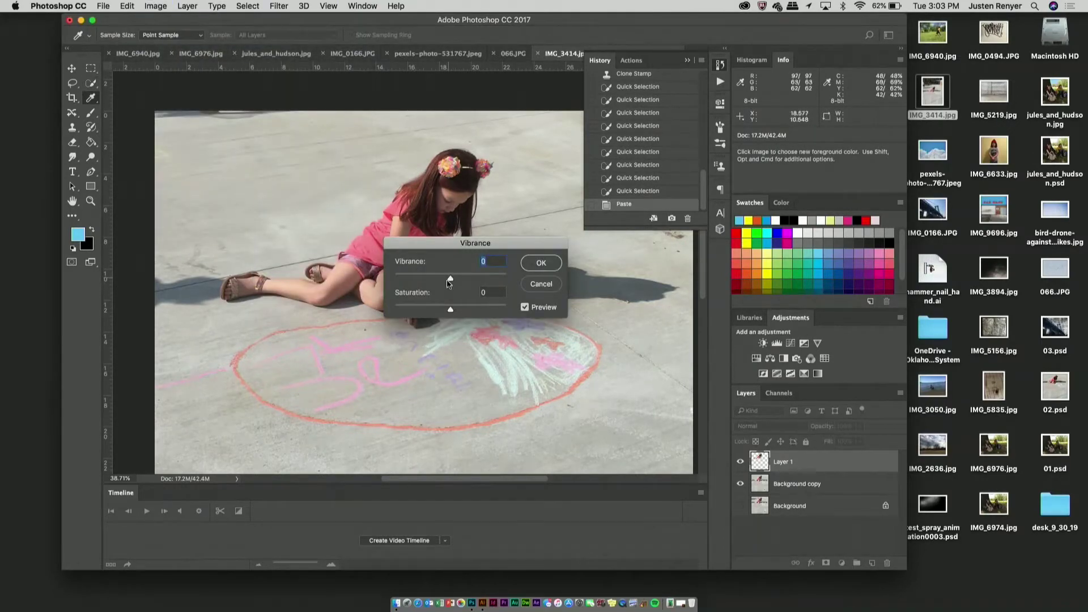
drag(450, 283, 461, 281)
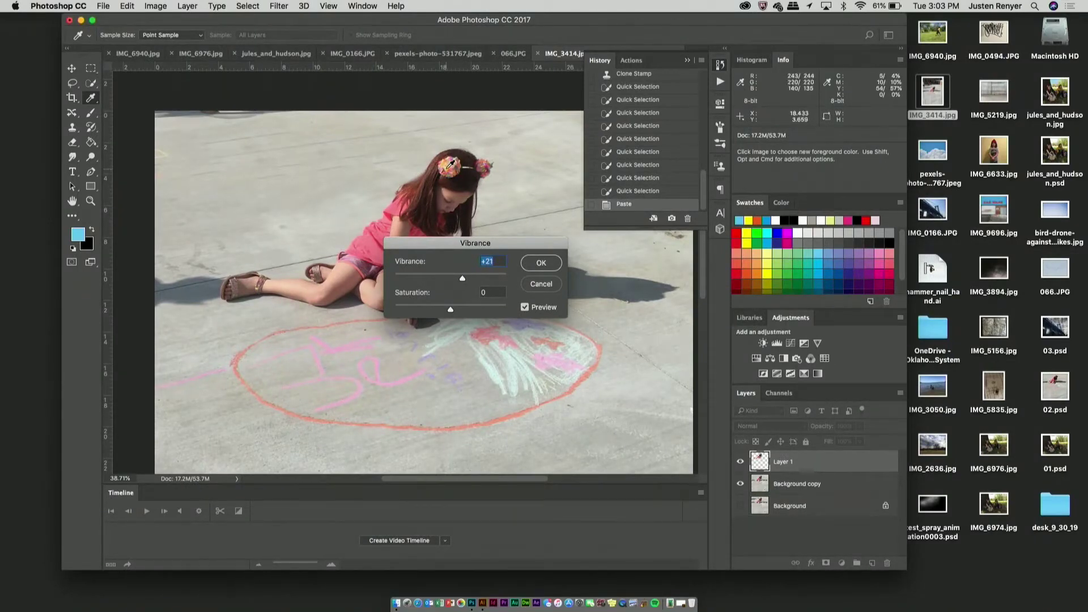
drag(451, 311, 464, 311)
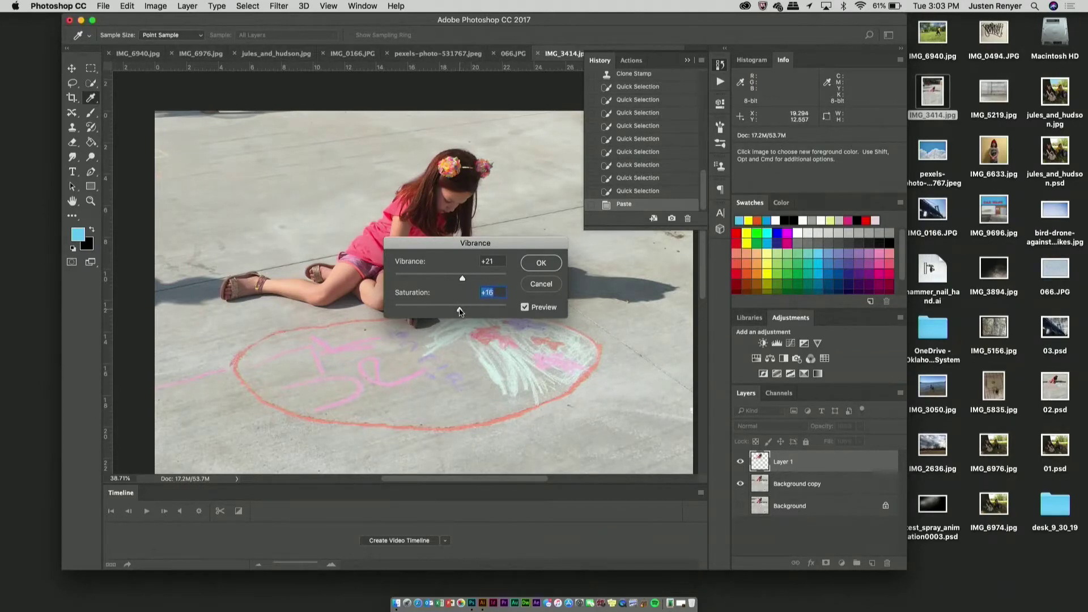
click(542, 263)
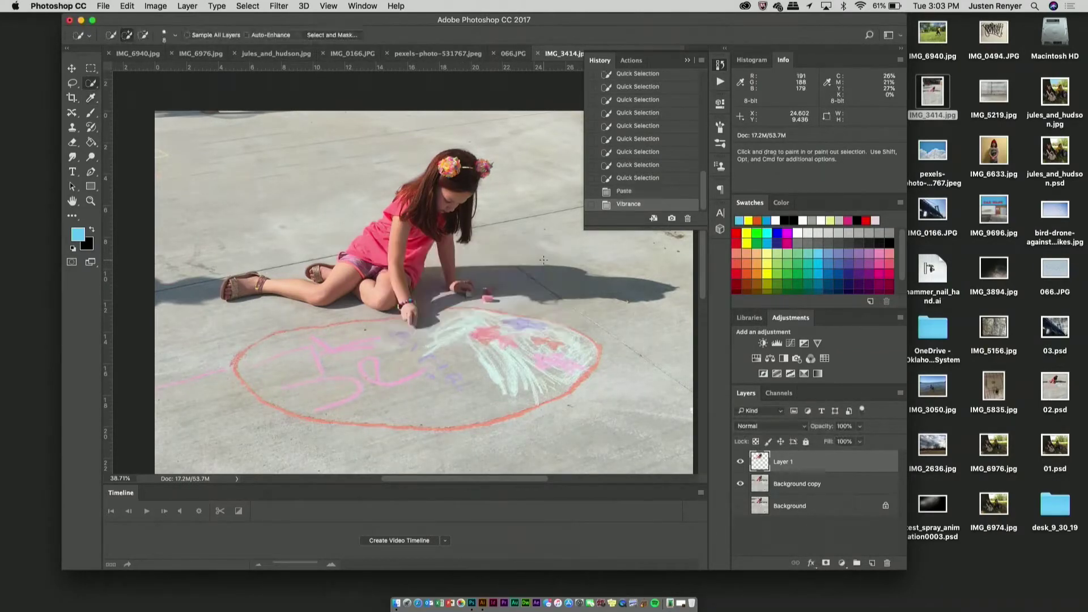
- Crop the image to a square about 33.4 in wide, trimming the dark strip along its upper edge and nudging the photo sideways within the frame
scroll(543, 260, down, 3)
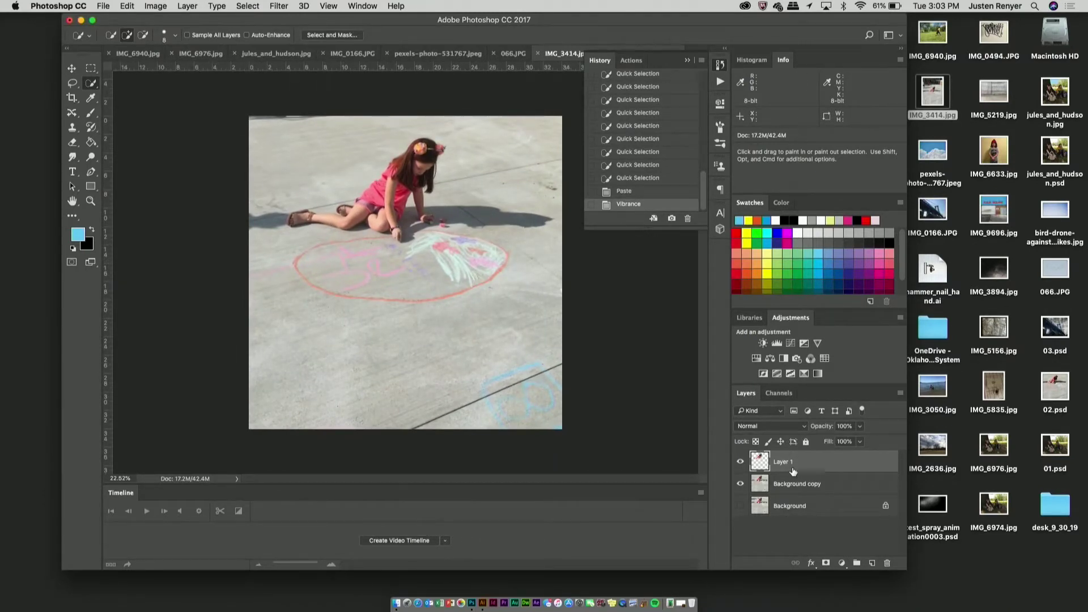
click(72, 97)
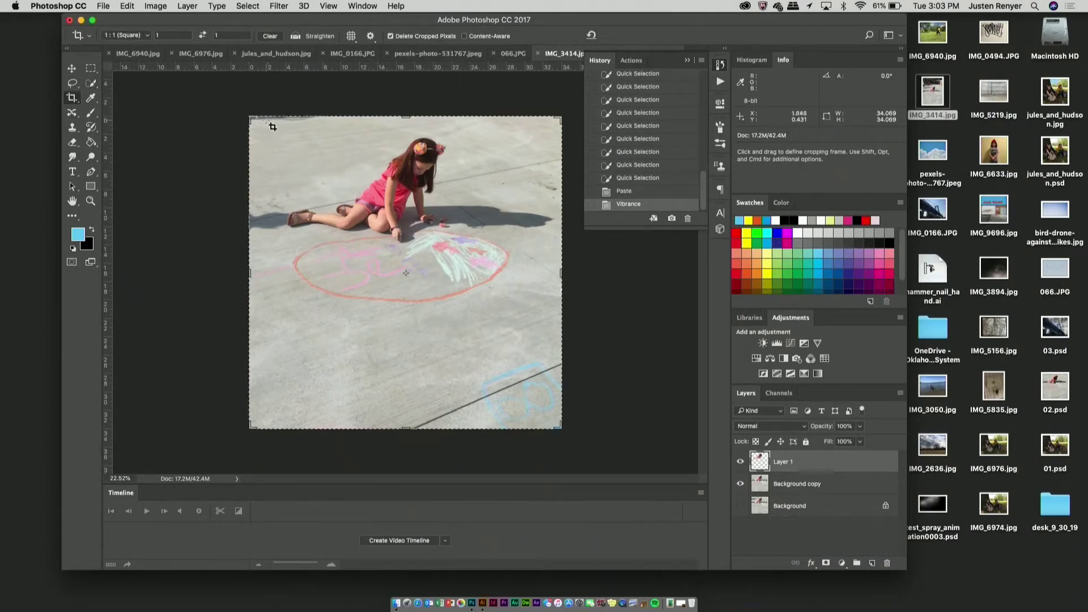
drag(246, 115, 249, 117)
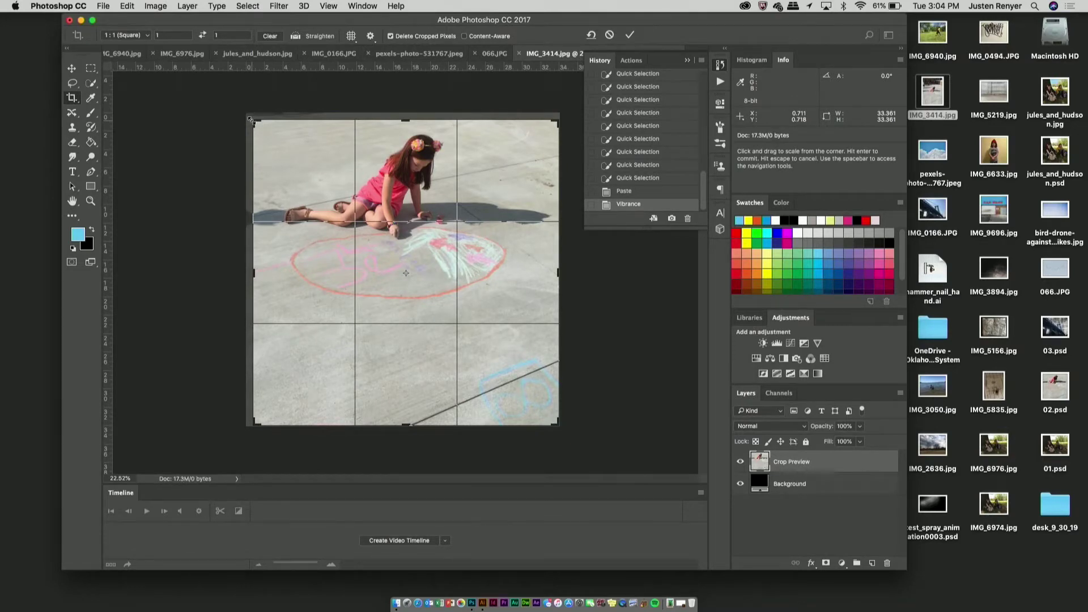
key(Right)
key(Right)
key(Right)
key(Right)
key(Right)
key(Right)
key(Right)
key(Right)
key(Right)
key(Right)
key(Right)
key(Right)
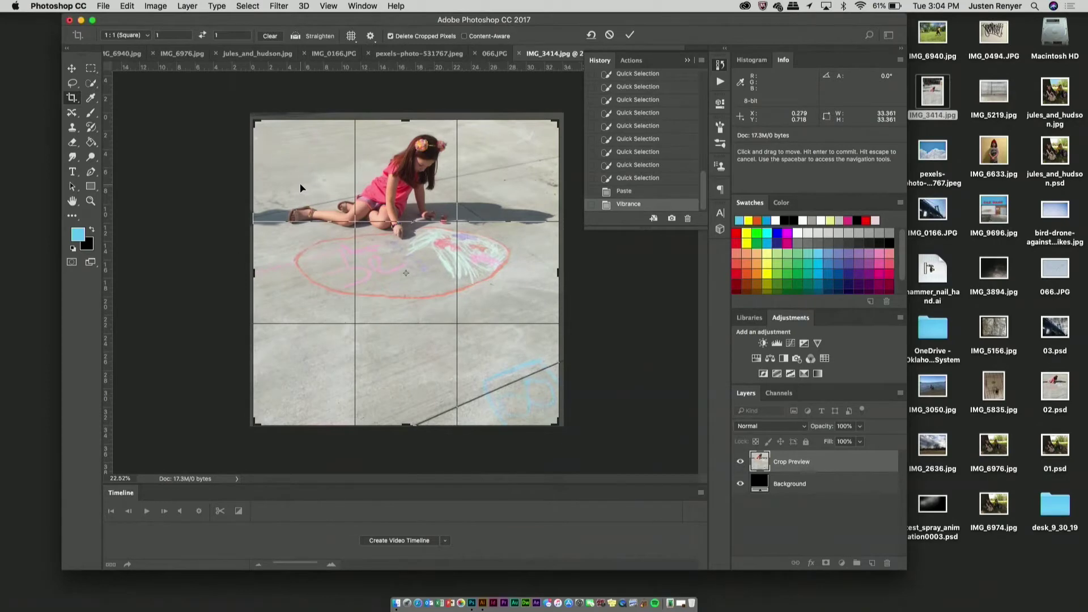
key(Right)
key(Right)
key(Right)
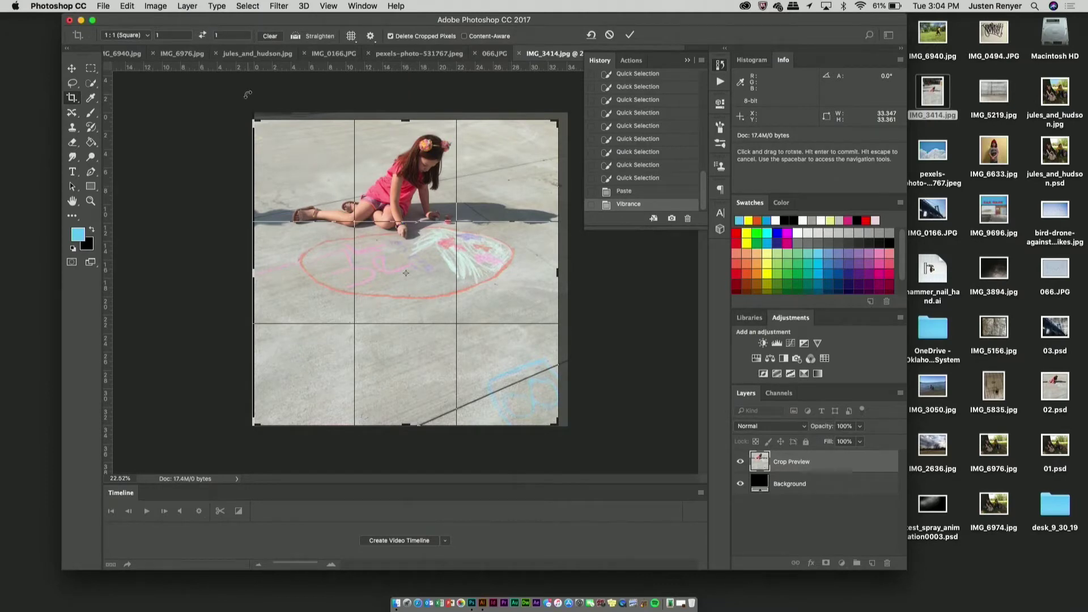
key(Left)
key(Left)
key(Left)
key(Left)
key(Left)
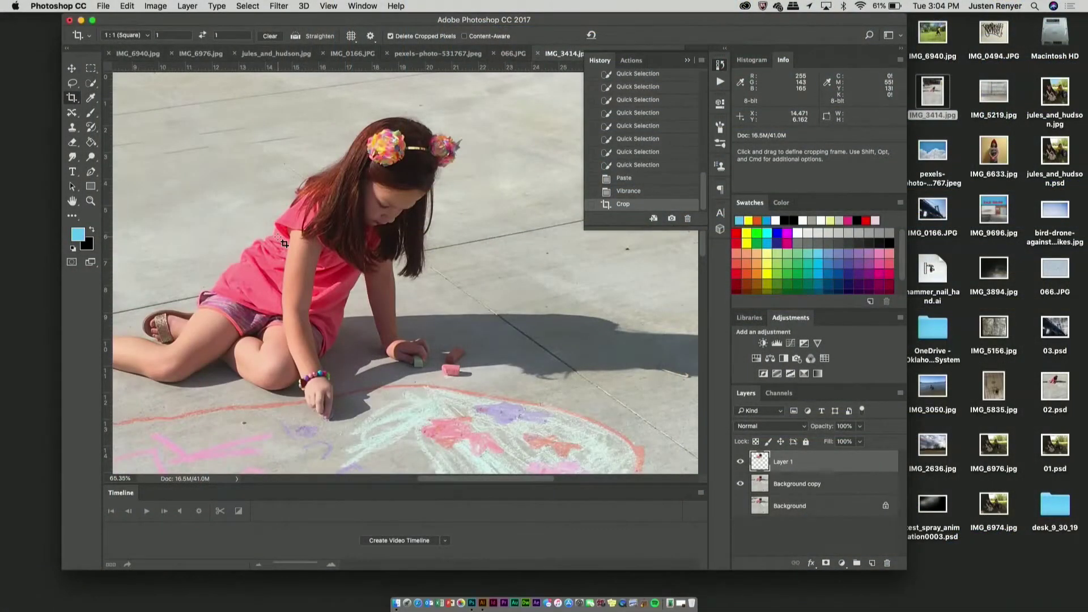
- With the Background copy layer active, open the crumpled-paper photo IMG_5156.jpg and copy its entire canvas
click(804, 486)
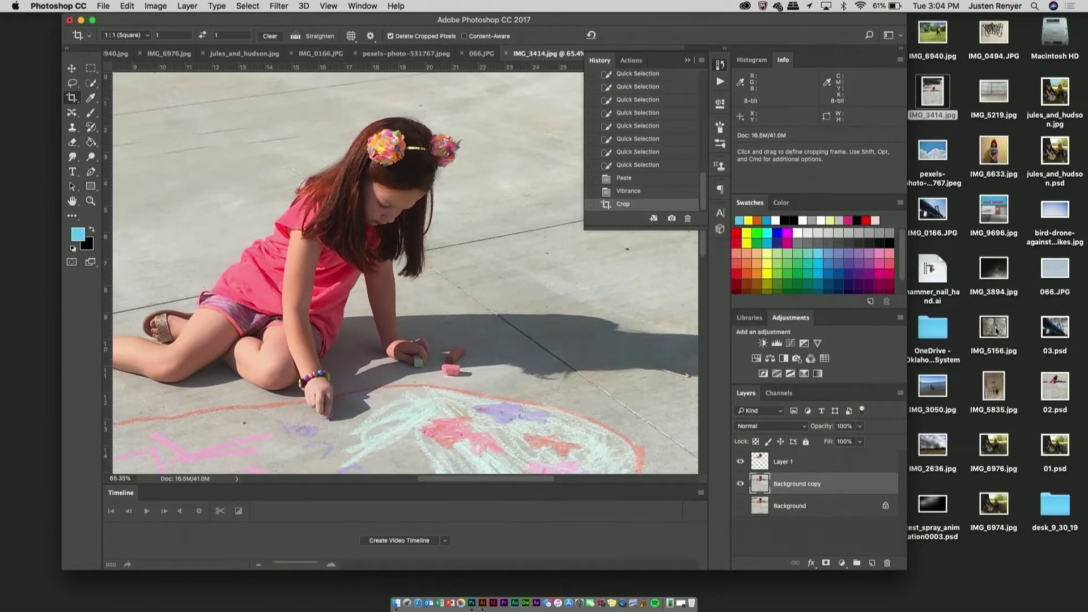
drag(996, 327, 826, 468)
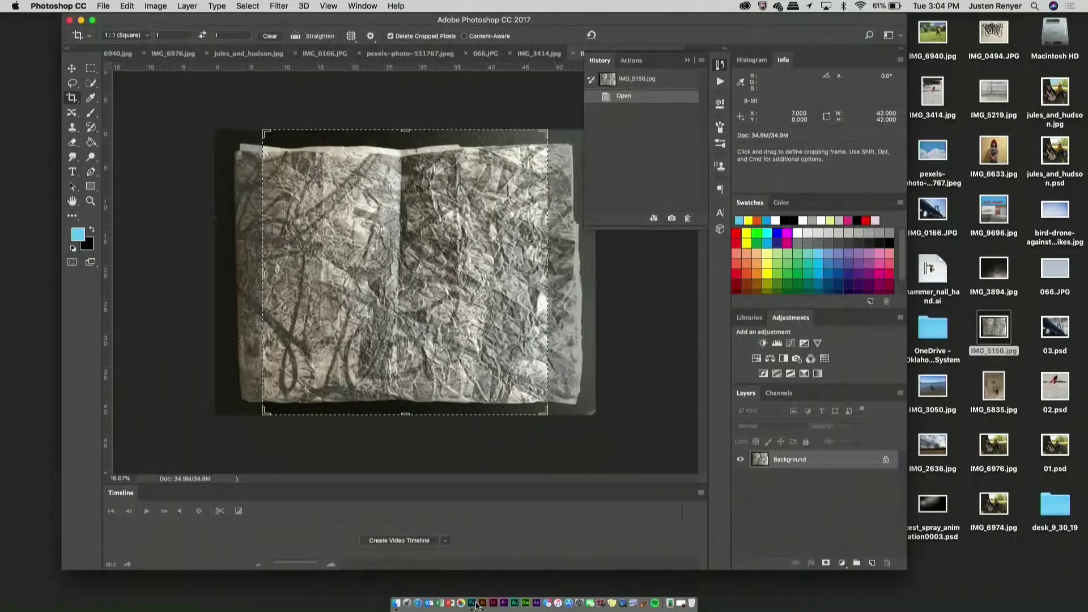
click(90, 68)
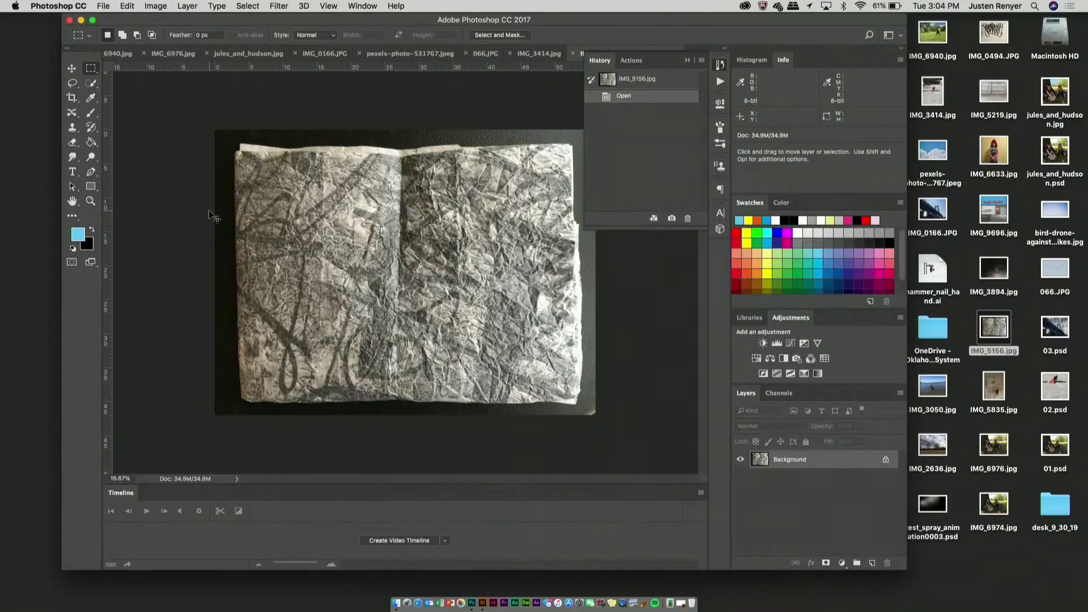
key(super+a)
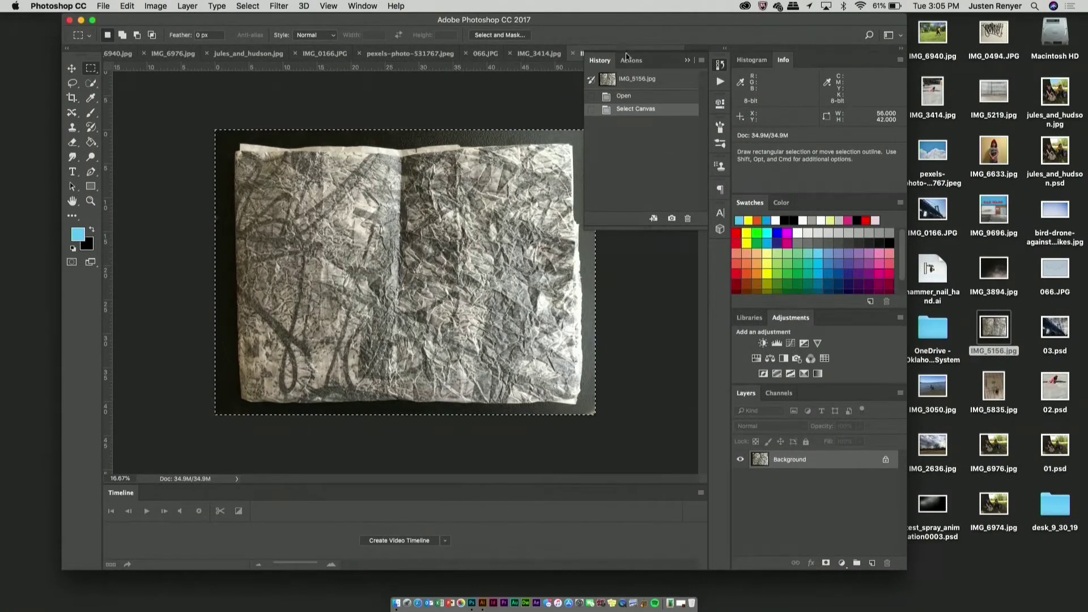
click(688, 61)
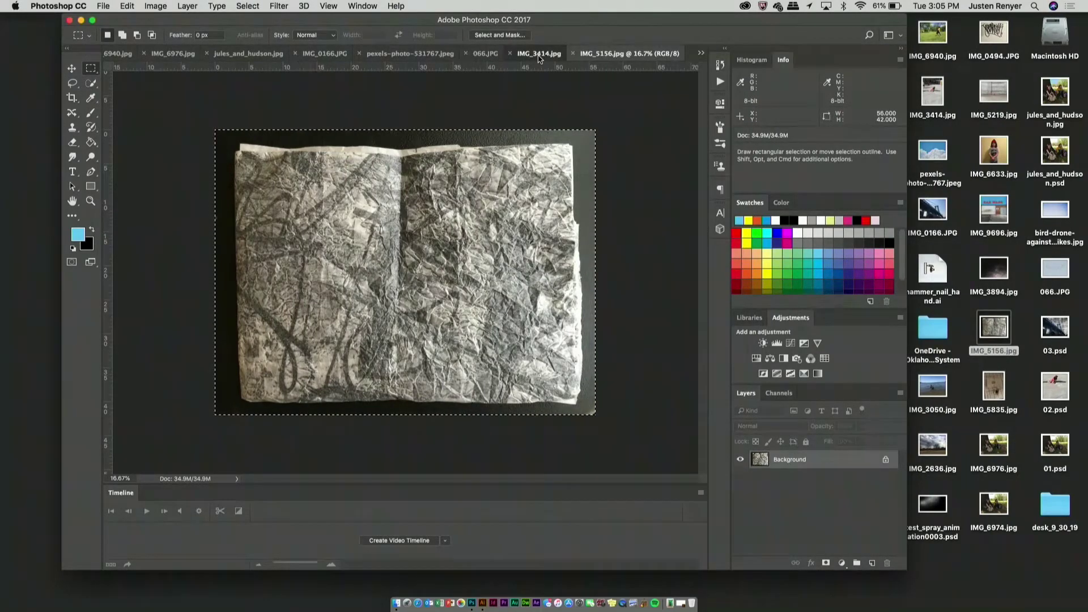
- Paste the copied paper texture into IMG_3414.jpg directly above the Background copy layer, accepting the colour profile mismatch
click(543, 54)
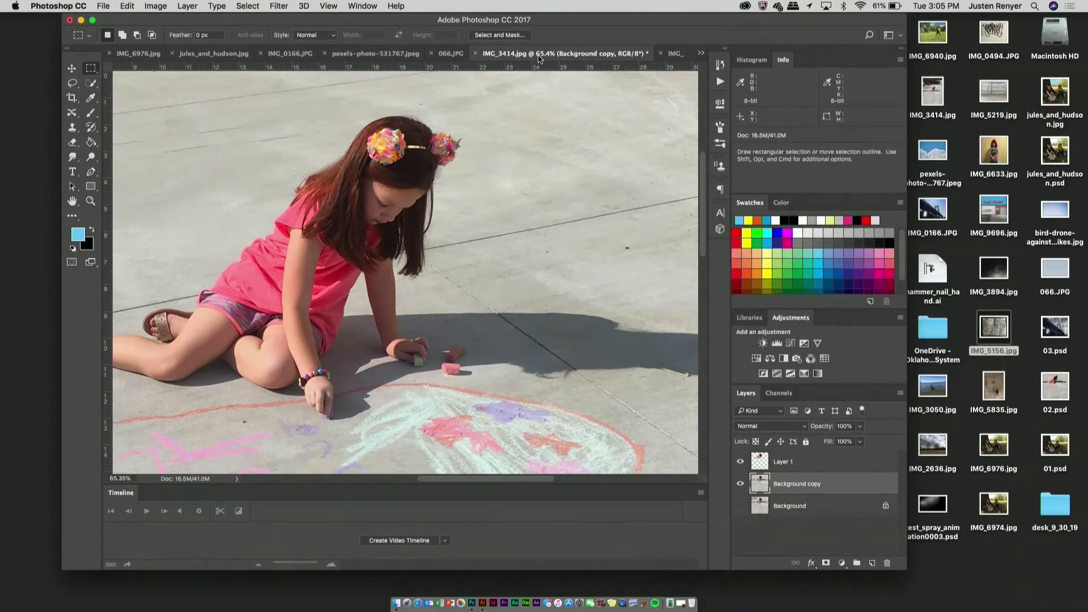
key(super+v)
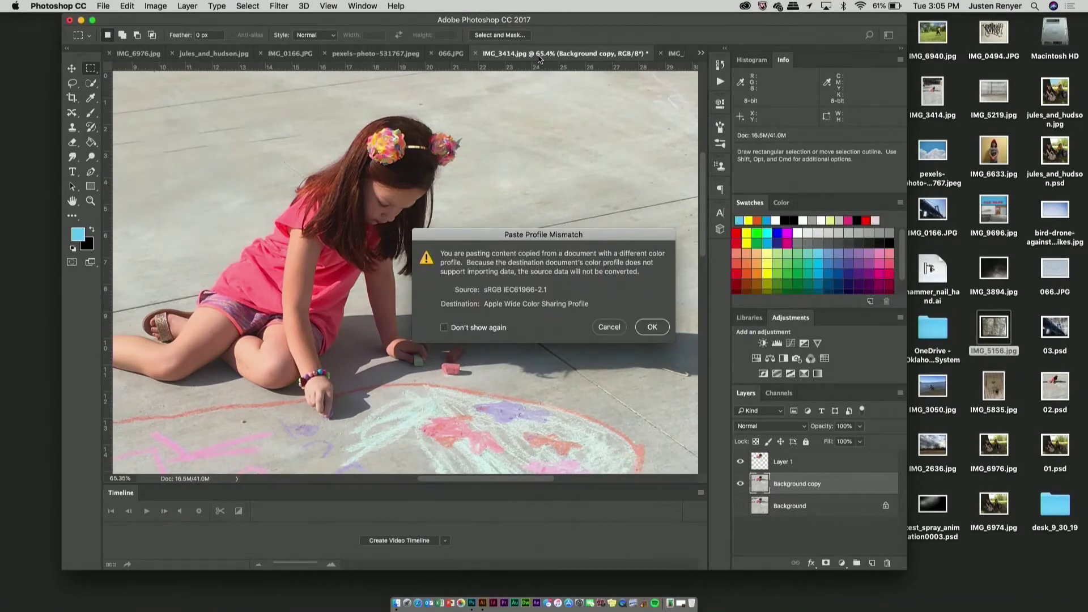
key(Return)
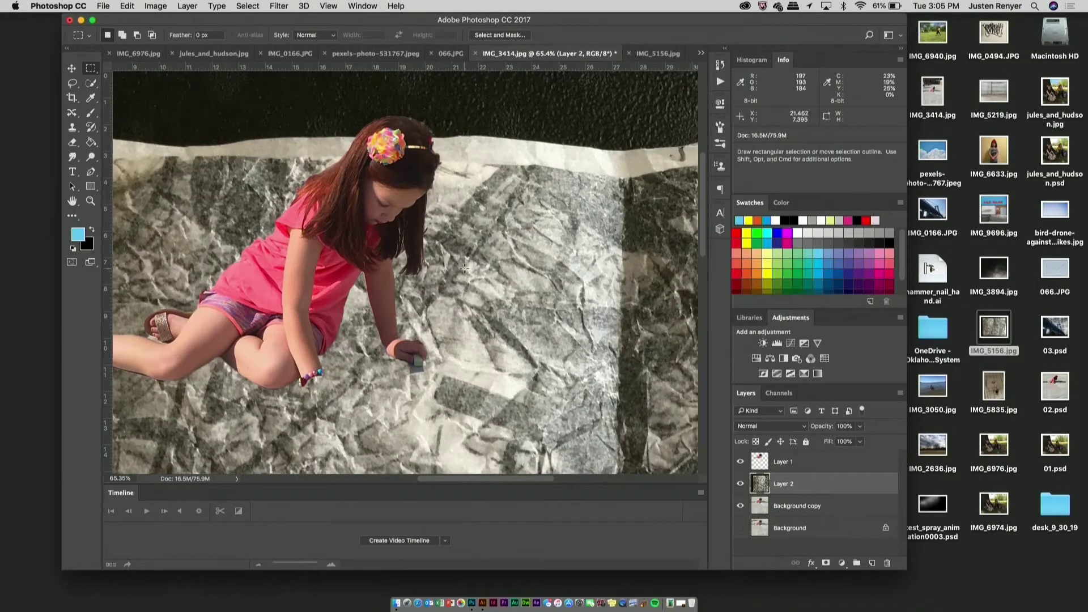
- Move the texture layer about 13.8 in left and 5 in up so the crumpled paper covers the whole canvas
scroll(455, 275, down, 5)
scroll(455, 275, down, 2)
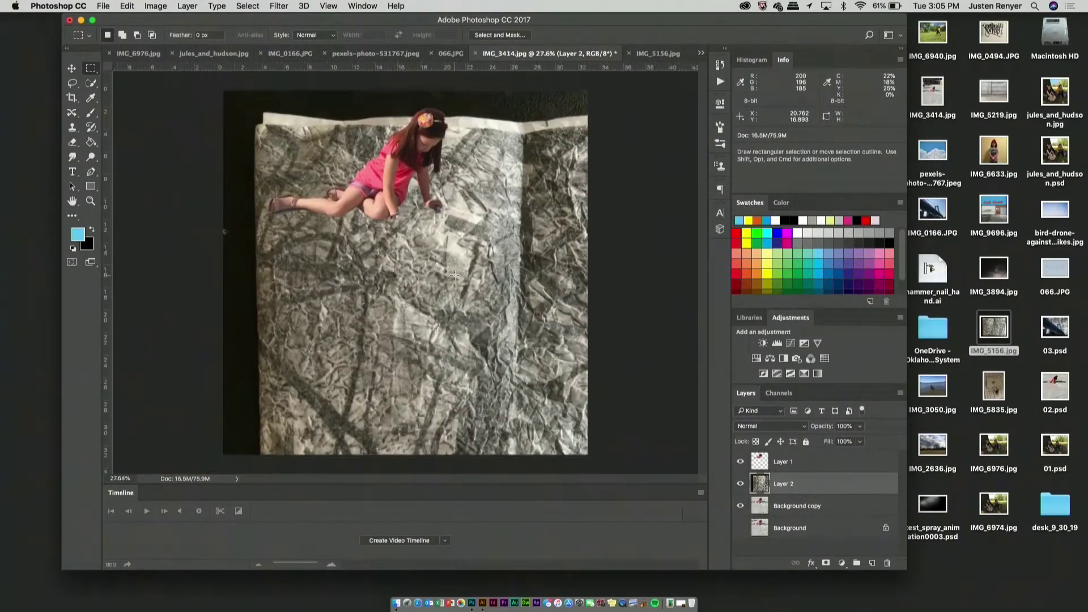
click(72, 68)
drag(556, 407, 429, 356)
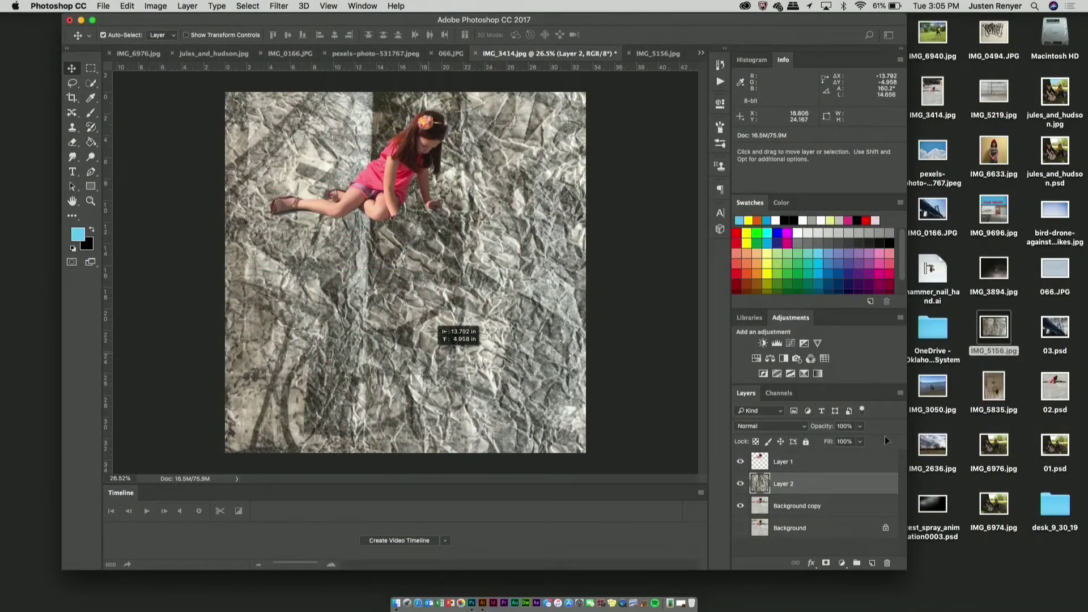
- Blend the texture layer into the pavement by setting its opacity to 23% and its blending mode to Multiply
click(860, 427)
drag(825, 442, 822, 444)
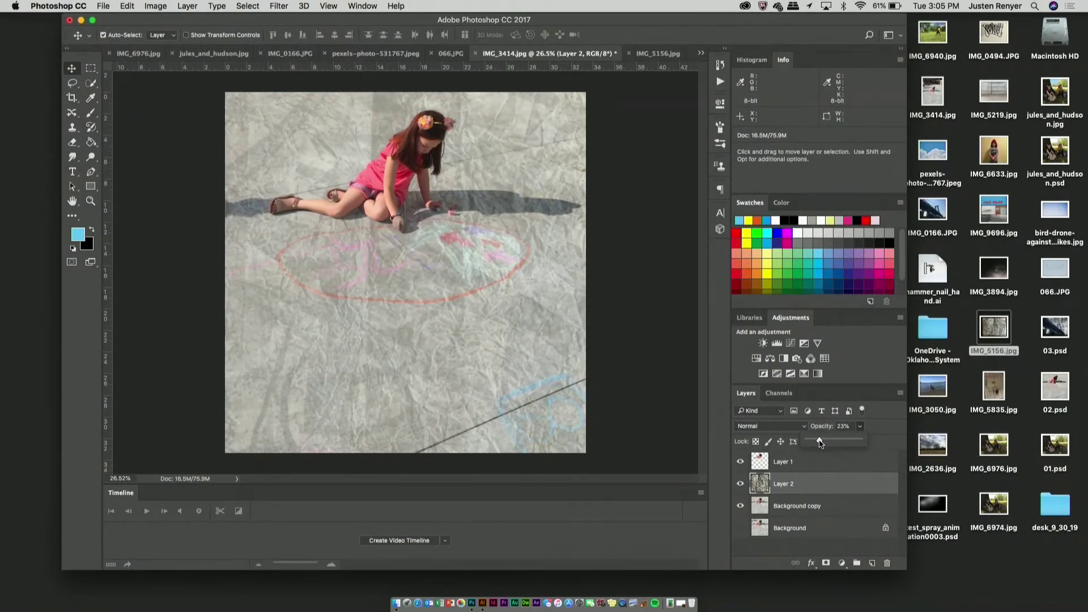
click(775, 425)
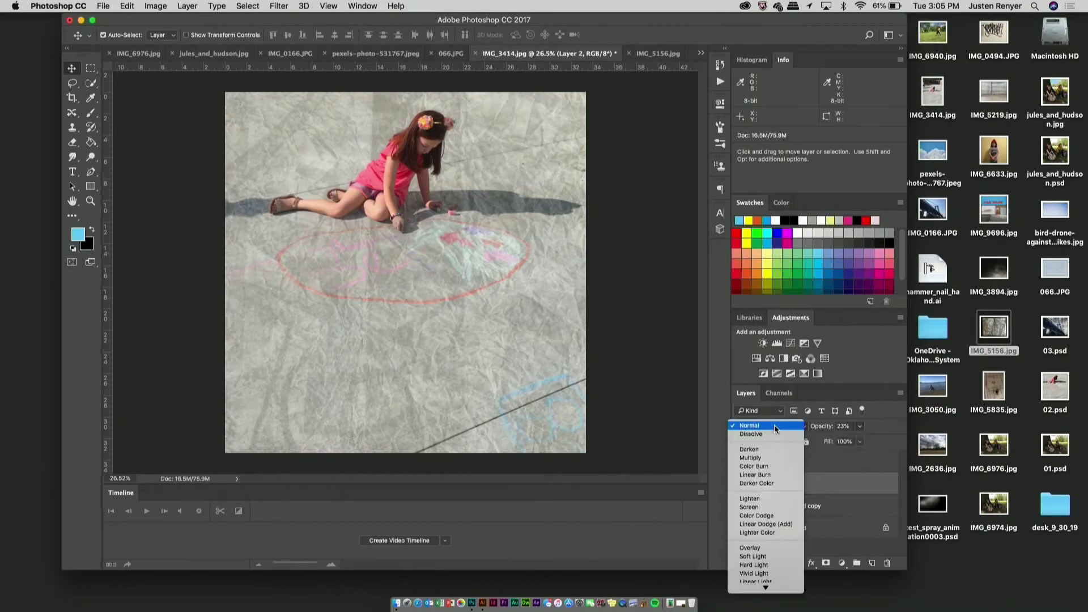
click(771, 458)
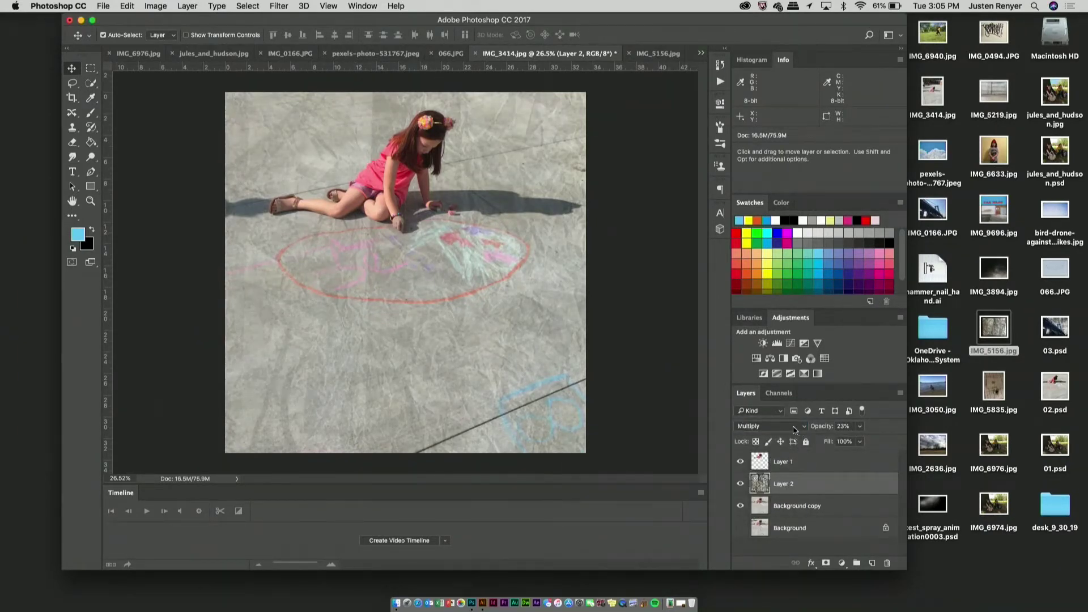
click(860, 441)
click(91, 68)
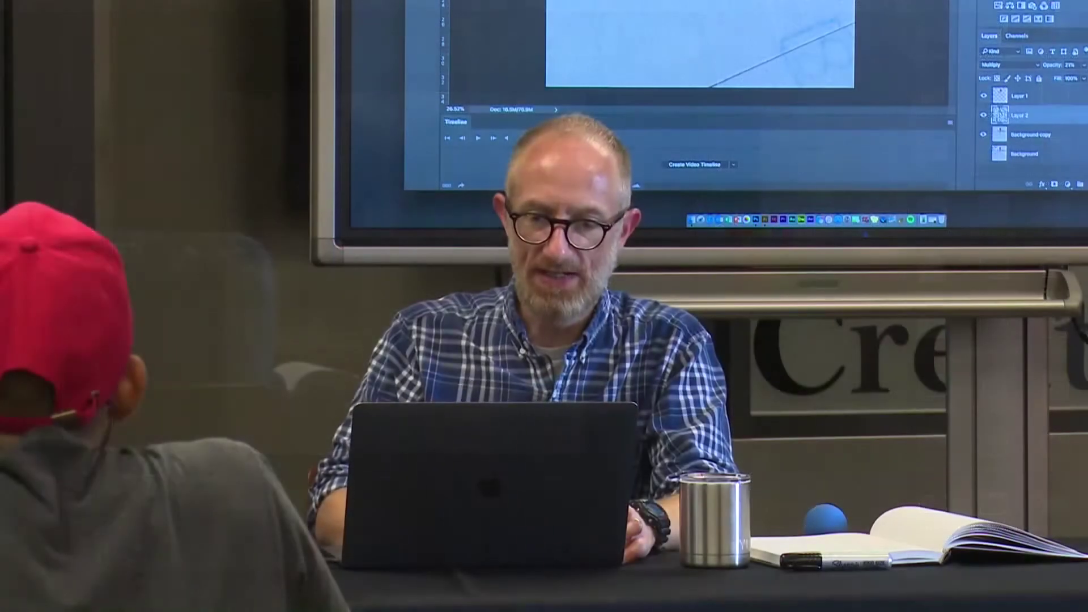